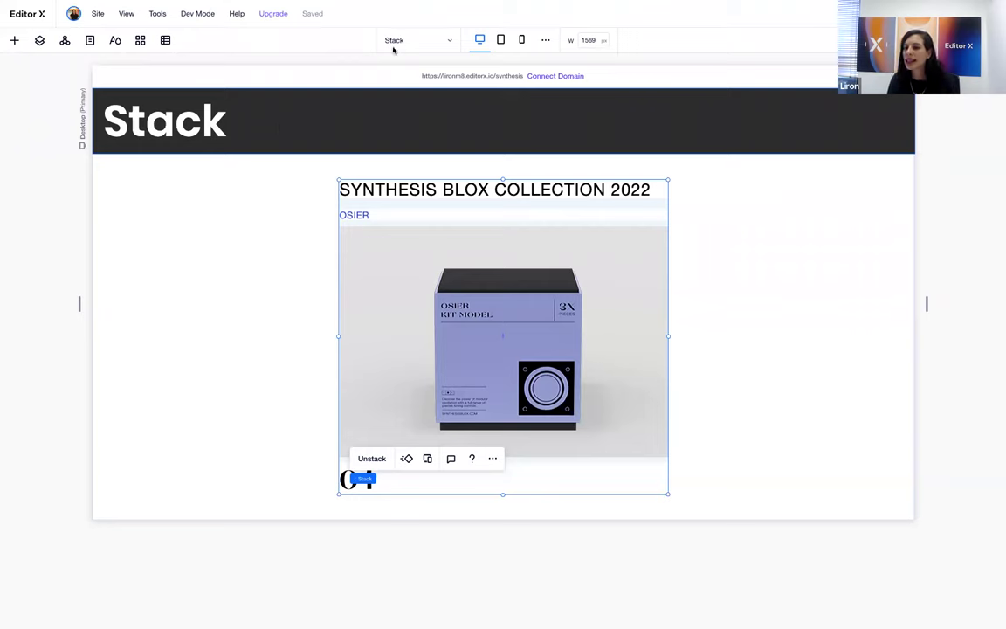
Open the Layouter page and examine the mosaic layouter and its items while resizing the desktop canvas.
{"action": "left_click", "coordinate": [390, 40]}
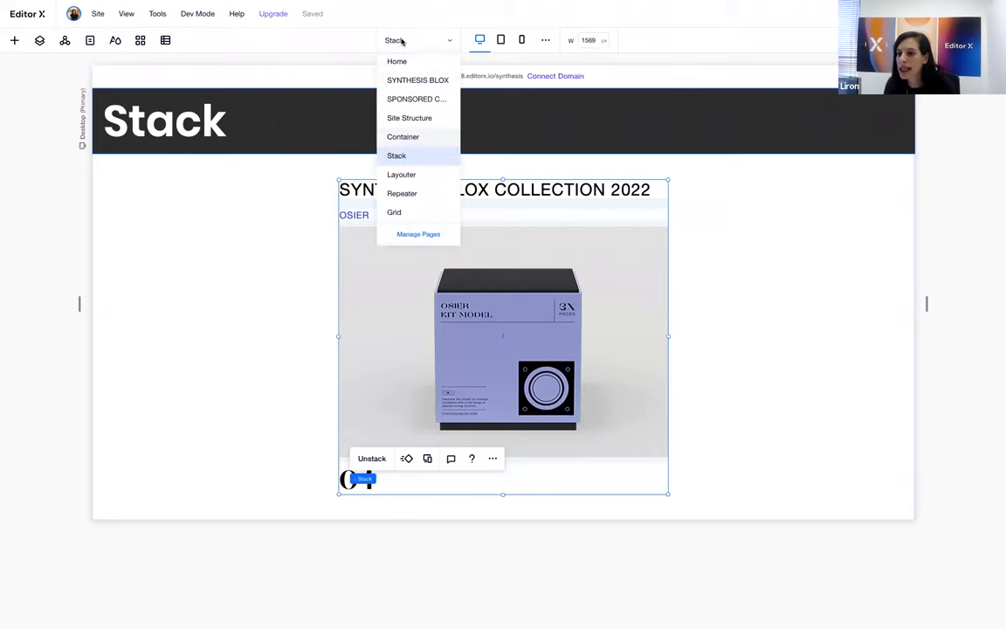
{"action": "left_click", "coordinate": [402, 175]}
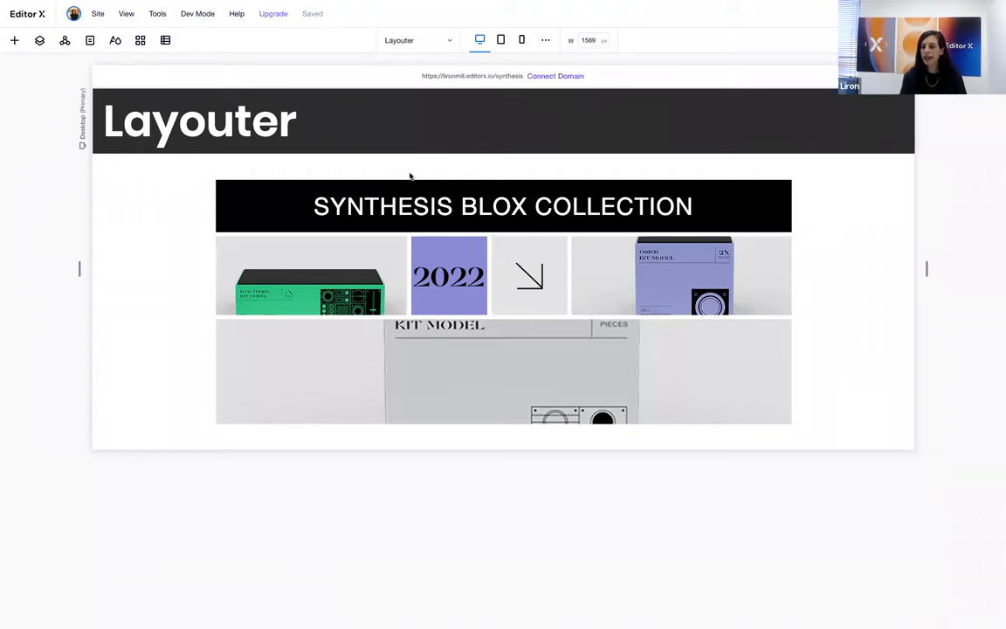
{"action": "left_click", "coordinate": [416, 223]}
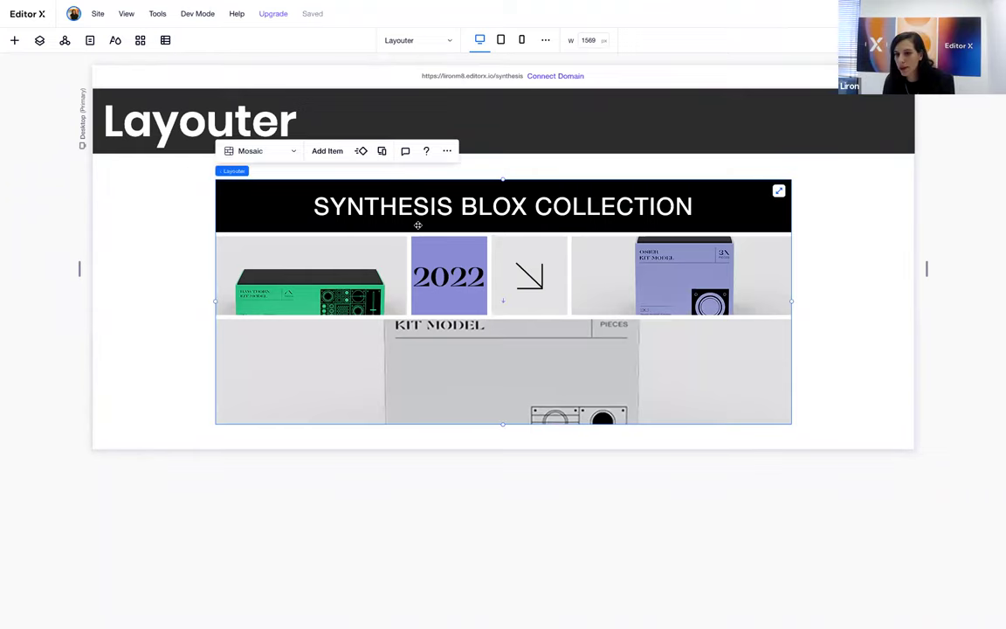
{"action": "left_click", "coordinate": [233, 328]}
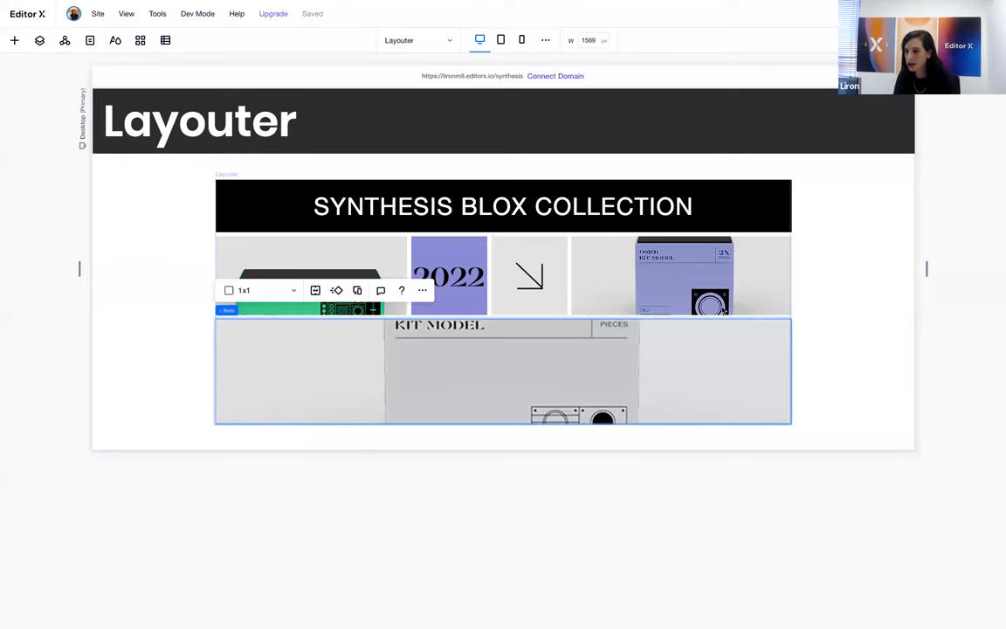
{"action": "left_click", "coordinate": [868, 254]}
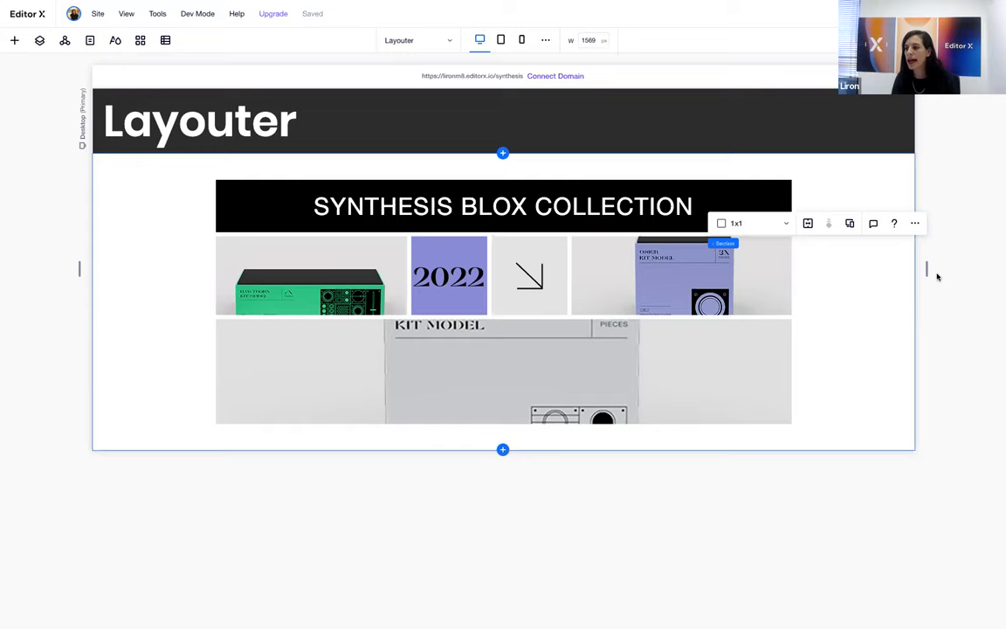
{"action": "left_click_drag", "start_coordinate": [925, 270], "coordinate": [916, 350]}
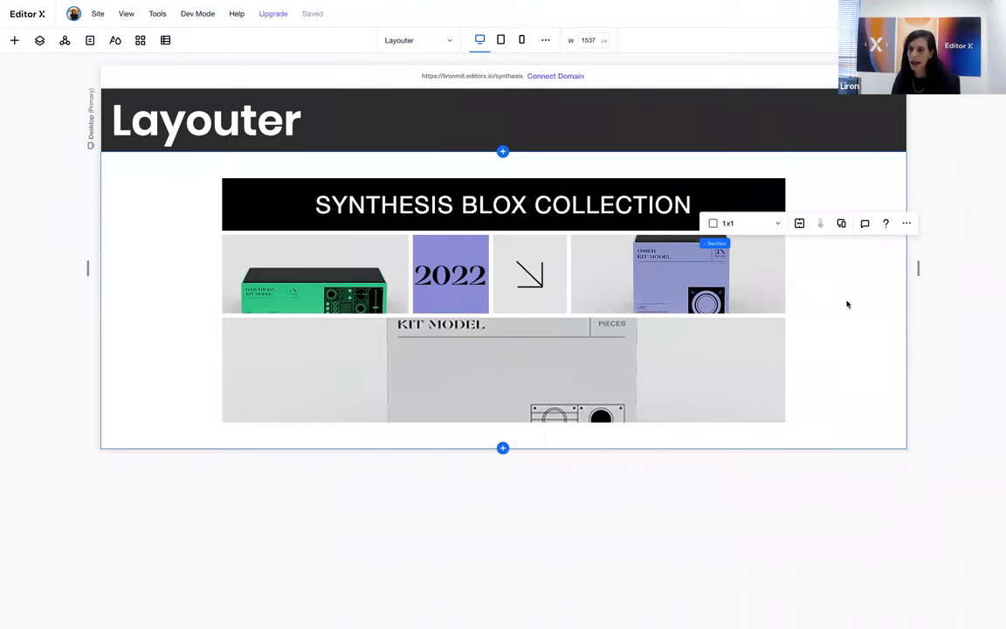
Set the layouter's display to Slider at the tablet breakpoint and widen the canvas back to desktop, about 1578 px.
{"action": "left_click", "coordinate": [500, 40]}
{"action": "left_click", "coordinate": [422, 245]}
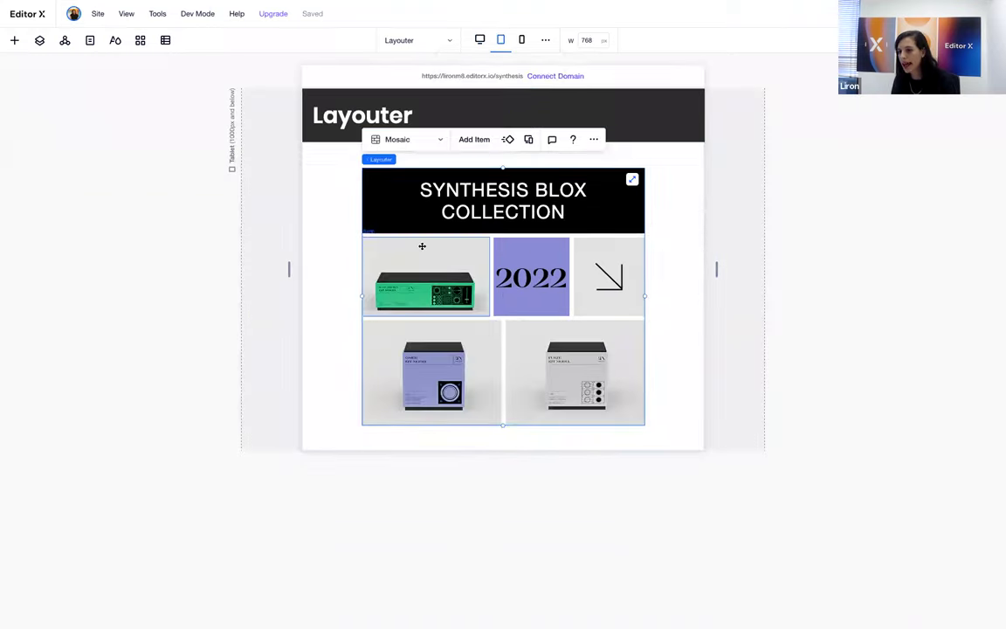
{"action": "left_click", "coordinate": [415, 144]}
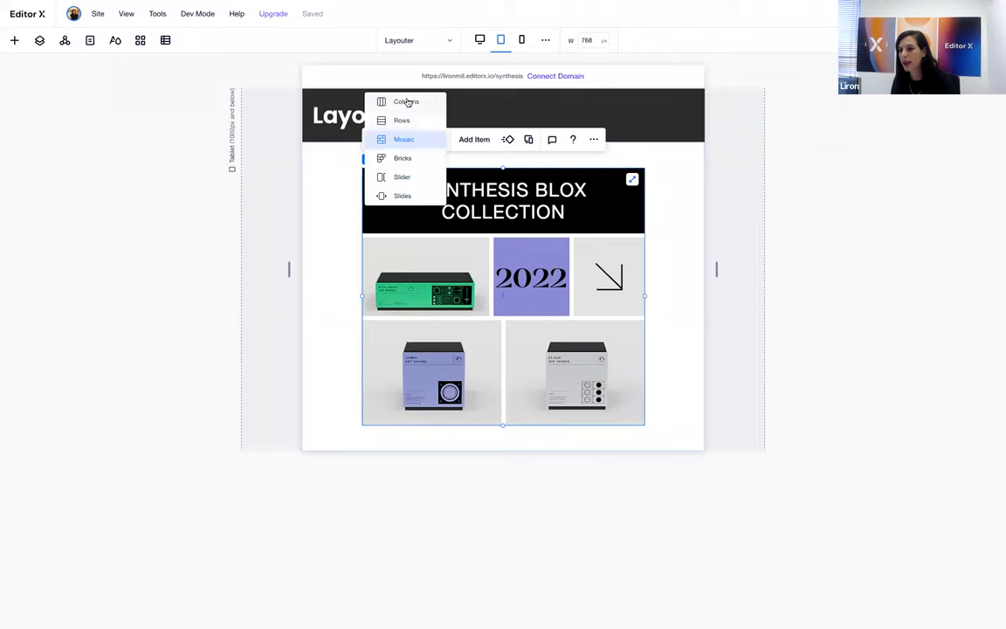
{"action": "left_click", "coordinate": [404, 181]}
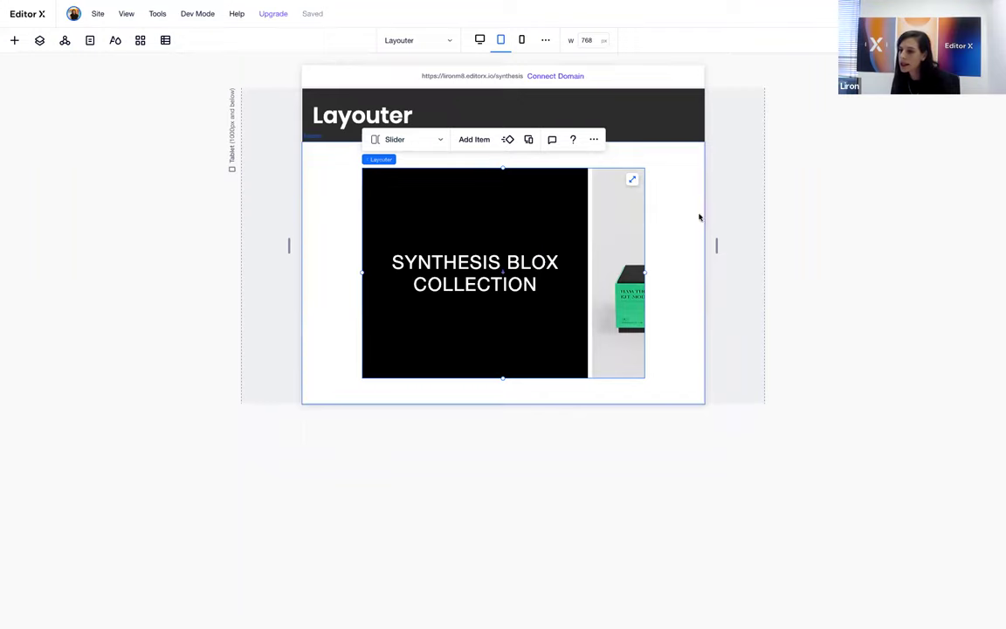
{"action": "left_click_drag", "start_coordinate": [717, 245], "coordinate": [926, 244]}
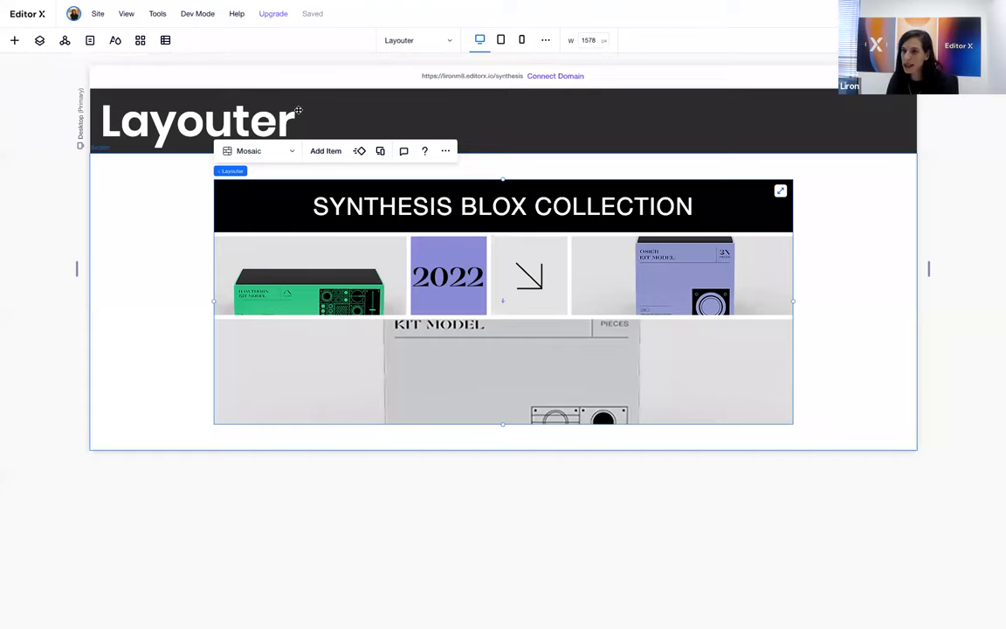
Open the Repeater page and preview how the cards respond while resizing the canvas, ending at about 1686 px wide.
{"action": "left_click", "coordinate": [390, 42]}
{"action": "left_click", "coordinate": [402, 194]}
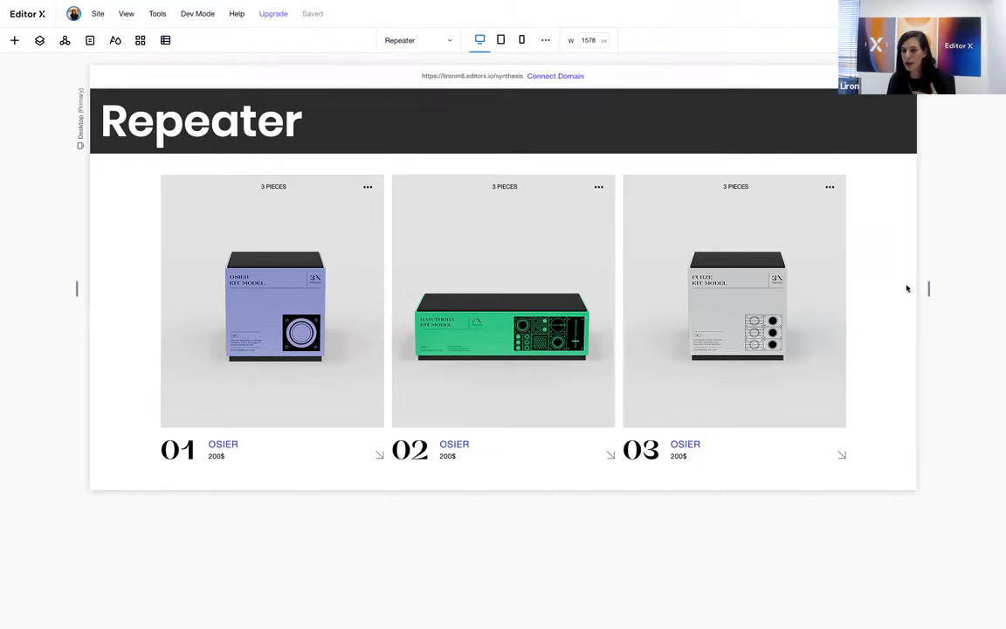
{"action": "left_click_drag", "start_coordinate": [929, 291], "coordinate": [984, 341]}
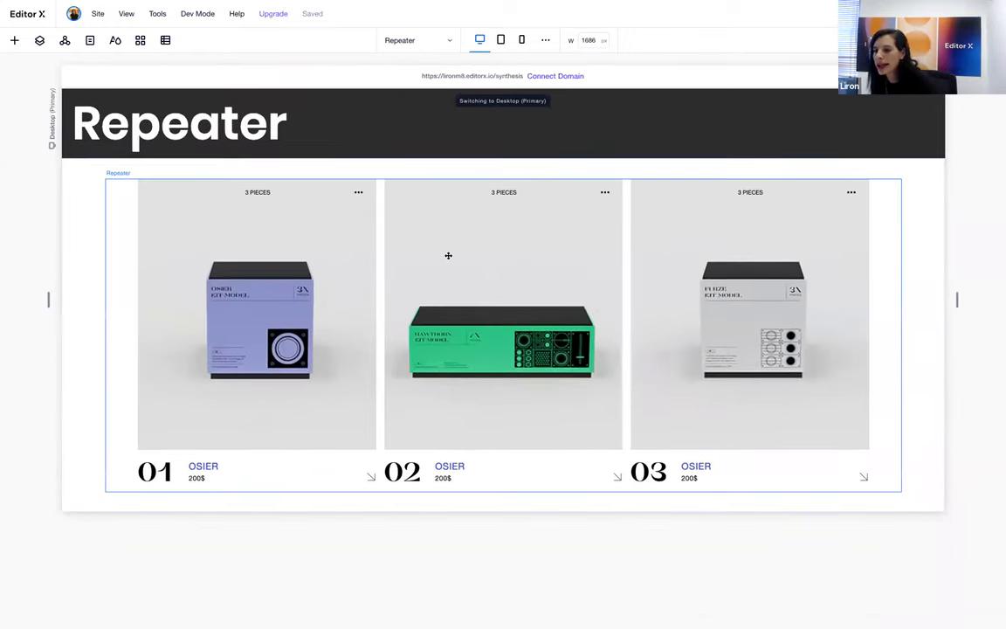
Examine the repeater's display type options, keeping Cards as the layout.
{"action": "left_click", "coordinate": [810, 348]}
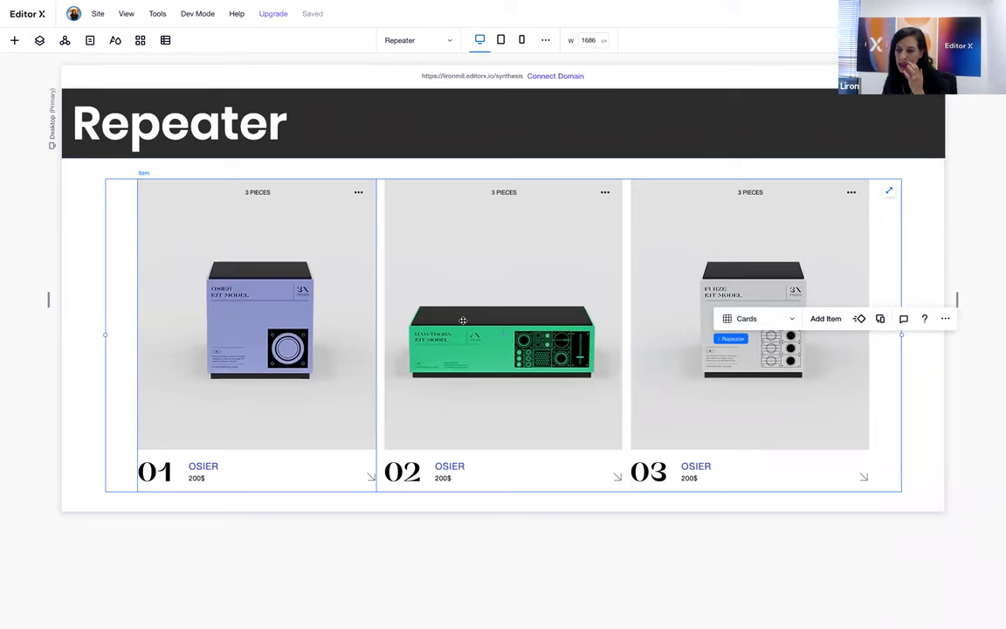
{"action": "left_click", "coordinate": [773, 319]}
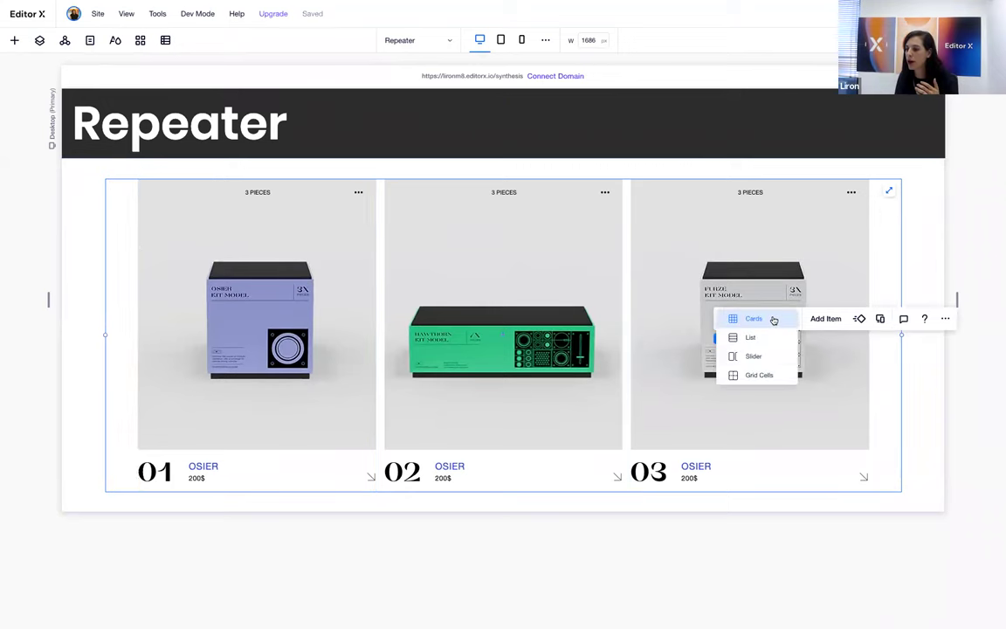
{"action": "left_click", "coordinate": [927, 247]}
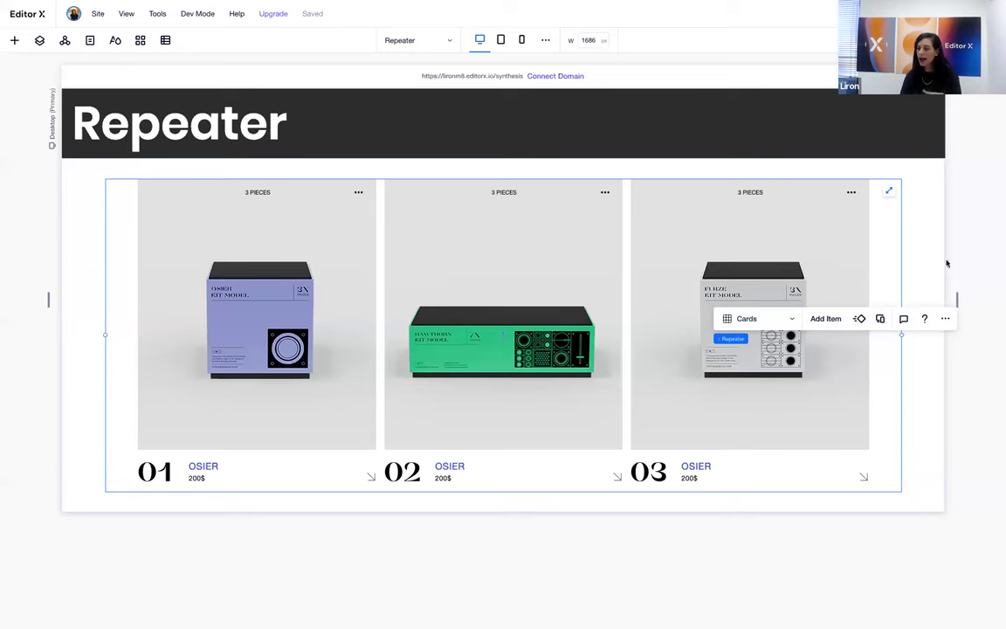
{"action": "left_click", "coordinate": [920, 409]}
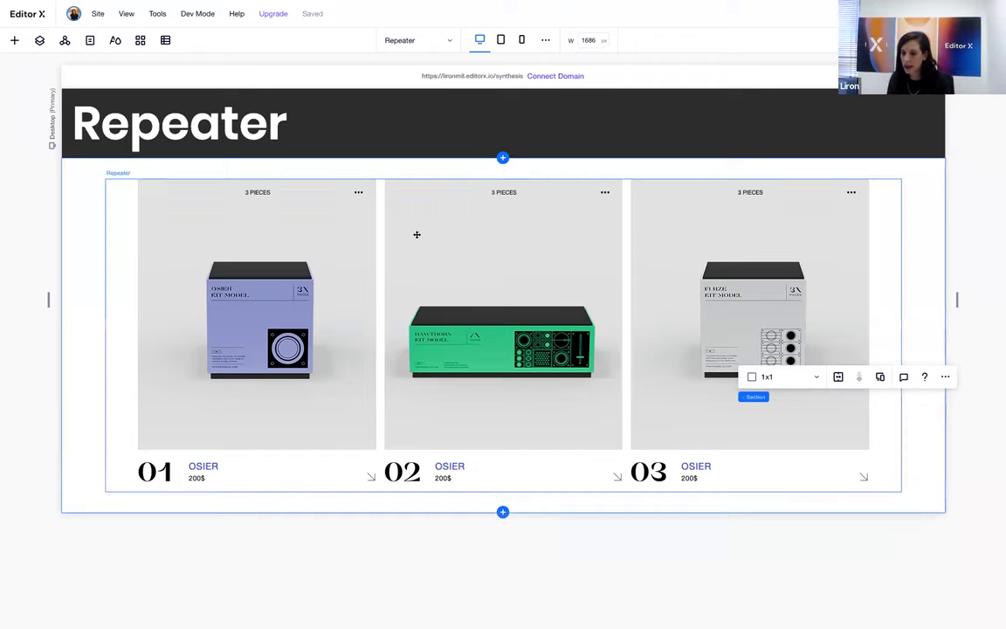
{"action": "left_click", "coordinate": [577, 291]}
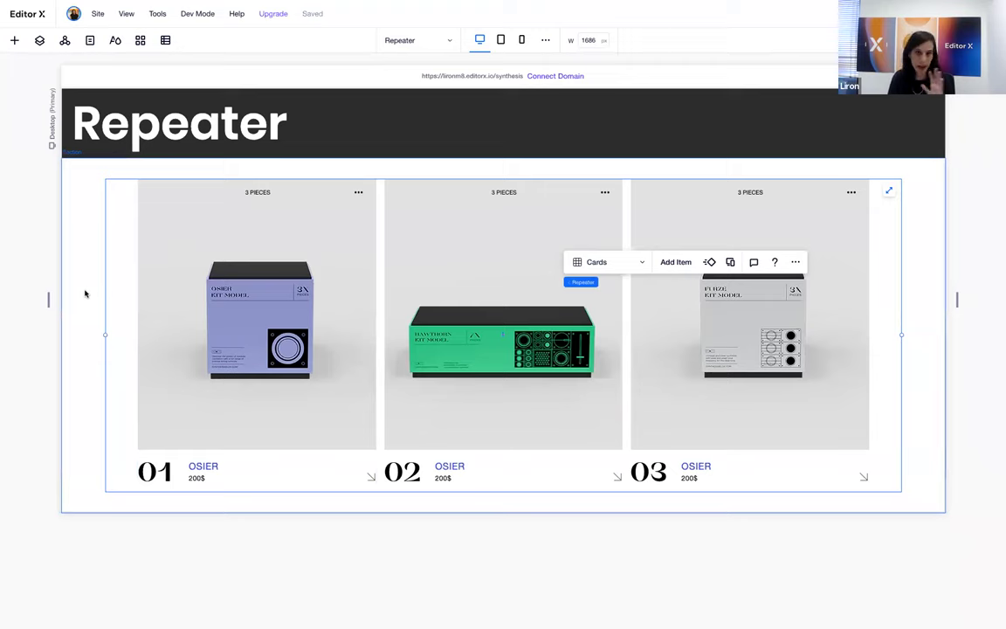
Open the Grid page and examine the section's column and row grid at desktop width.
{"action": "left_click", "coordinate": [407, 41]}
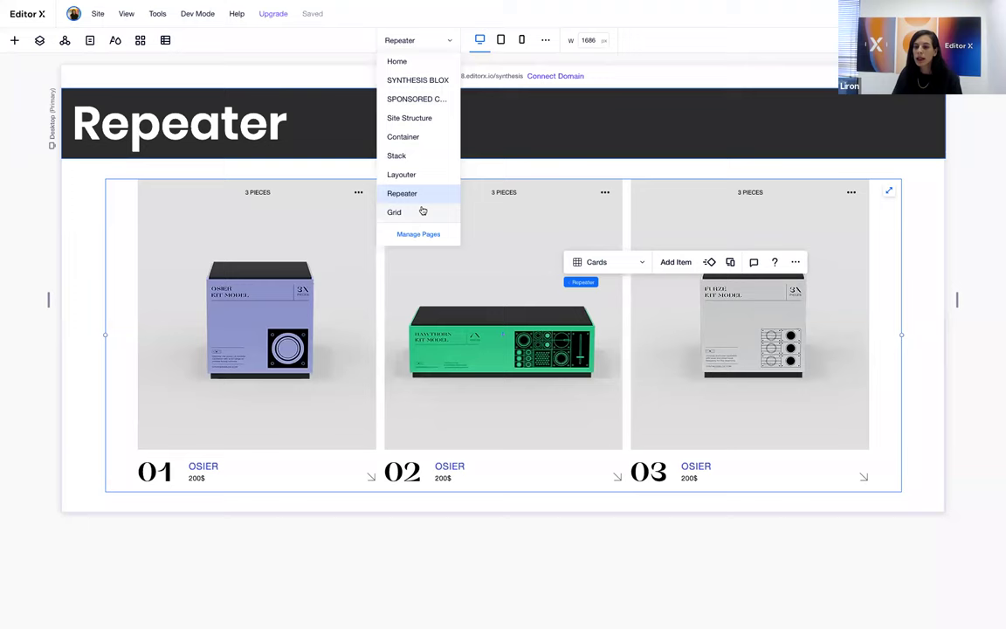
{"action": "left_click", "coordinate": [395, 212]}
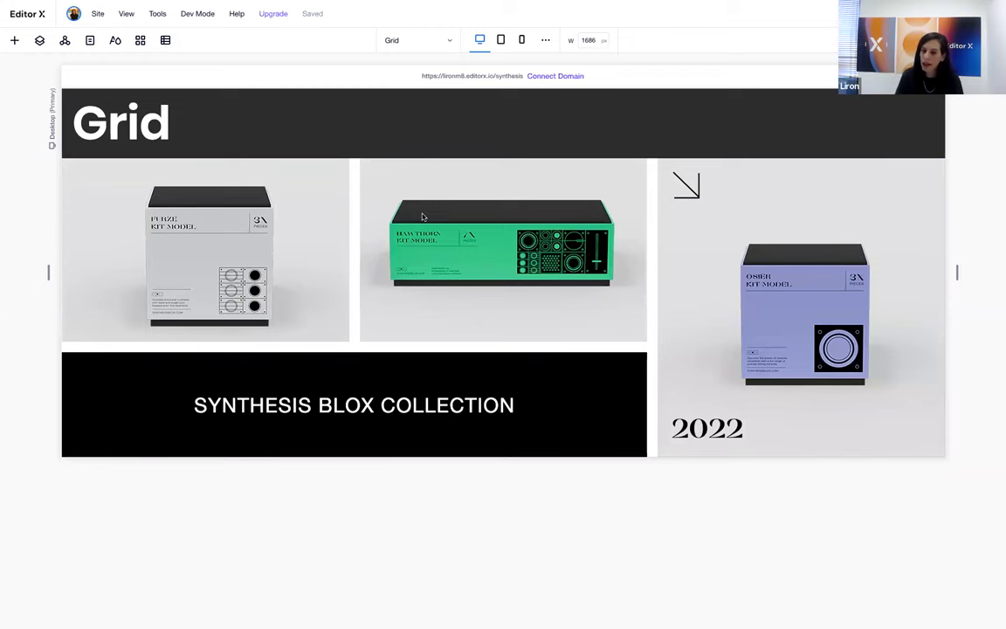
{"action": "left_click", "coordinate": [353, 276]}
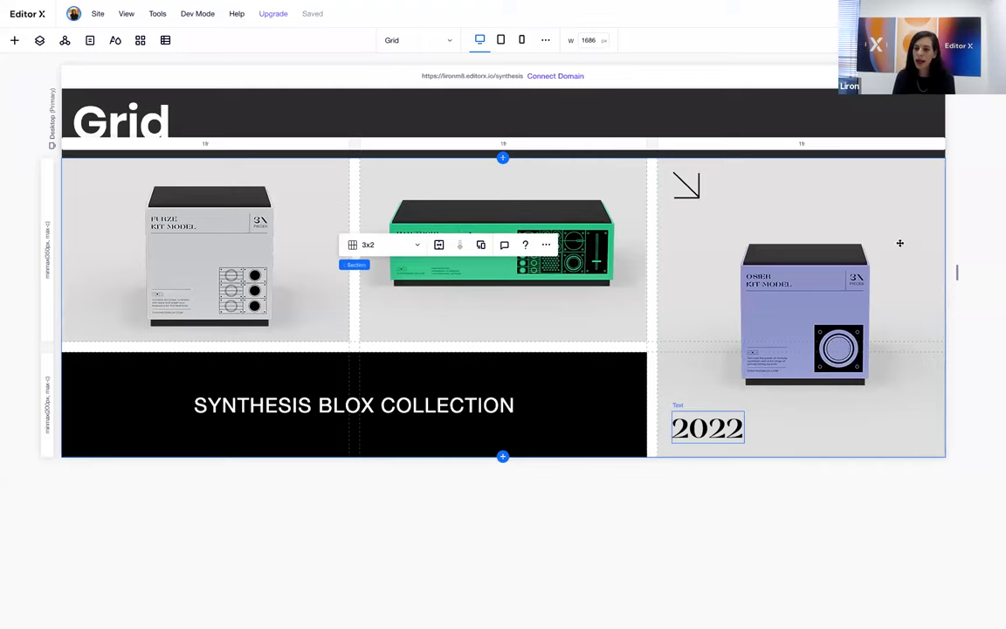
{"action": "left_click", "coordinate": [963, 281]}
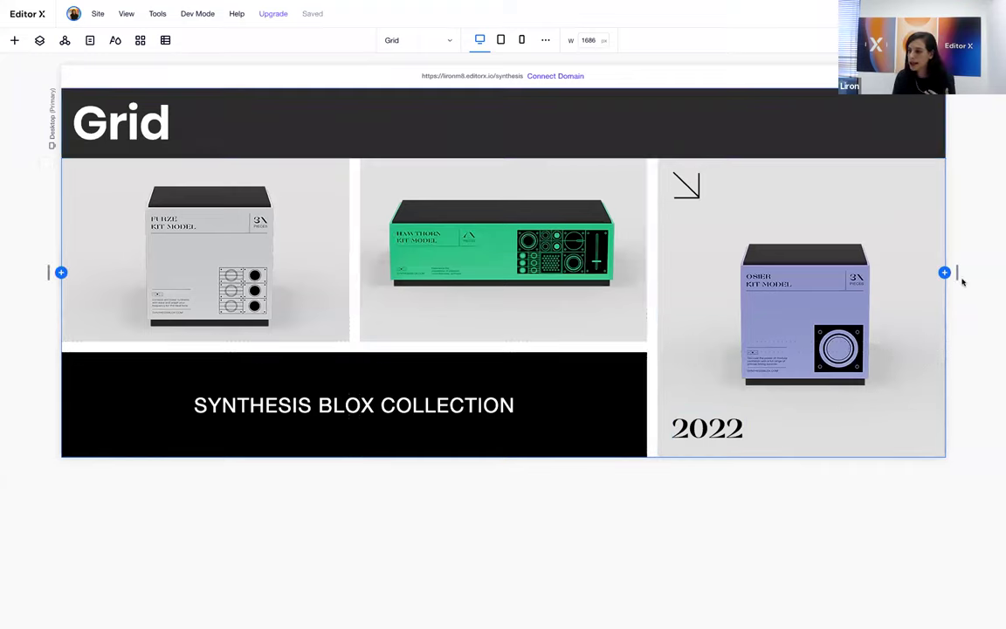
Examine the grid section at about 834 px tablet width and at the mobile breakpoint, returning the canvas to 1600 px desktop width.
{"action": "left_click_drag", "start_coordinate": [957, 274], "coordinate": [734, 276]}
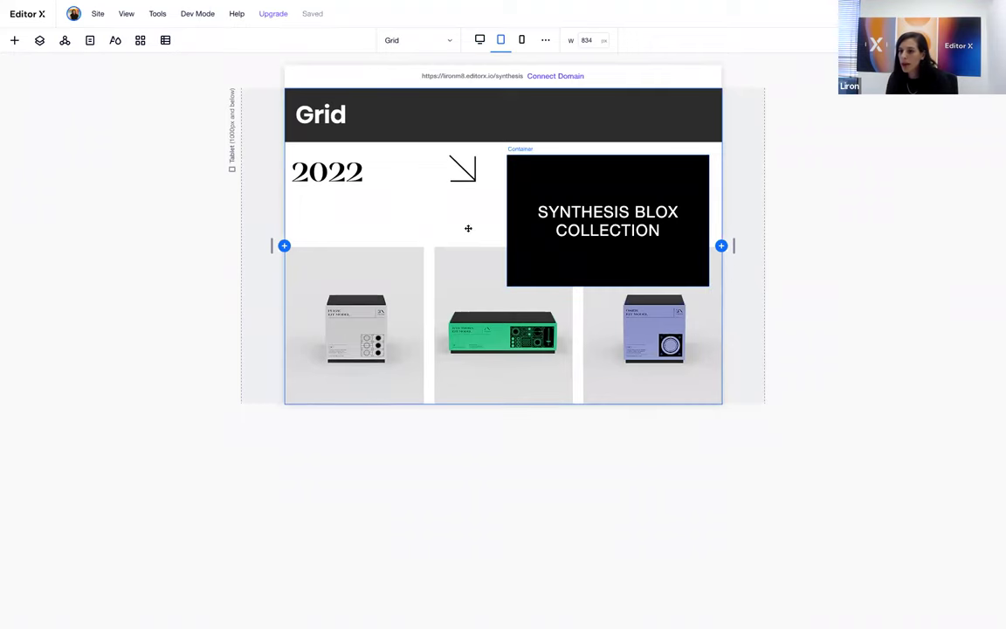
{"action": "left_click", "coordinate": [409, 247]}
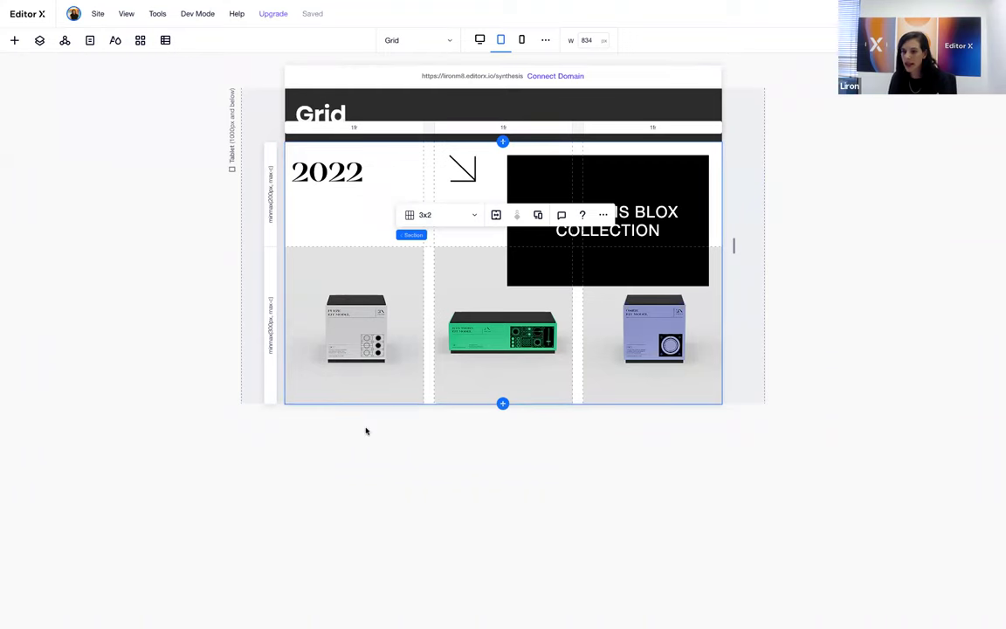
{"action": "left_click", "coordinate": [523, 41]}
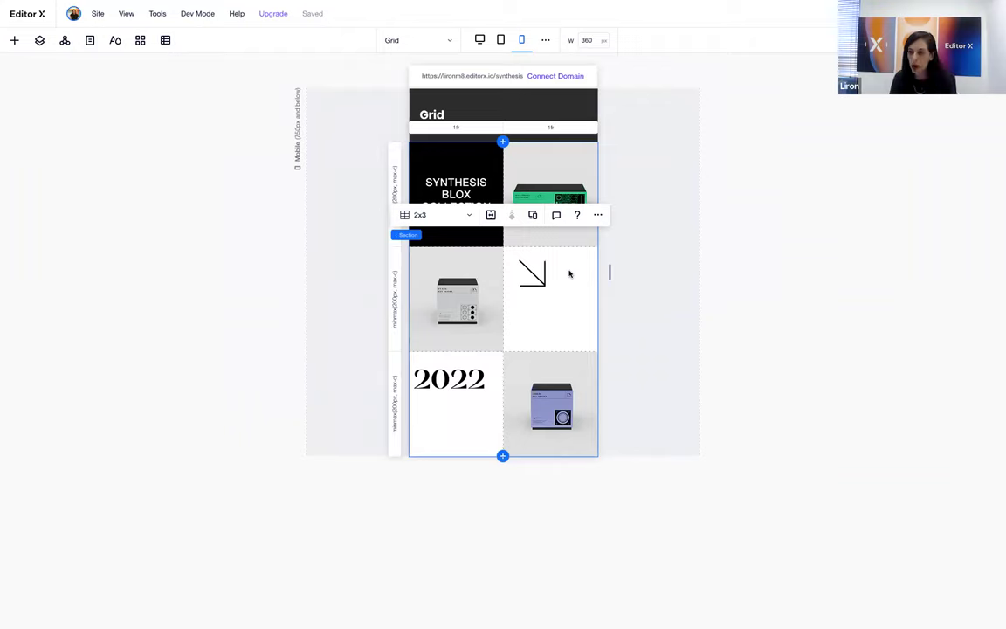
{"action": "left_click_drag", "start_coordinate": [609, 272], "coordinate": [934, 300]}
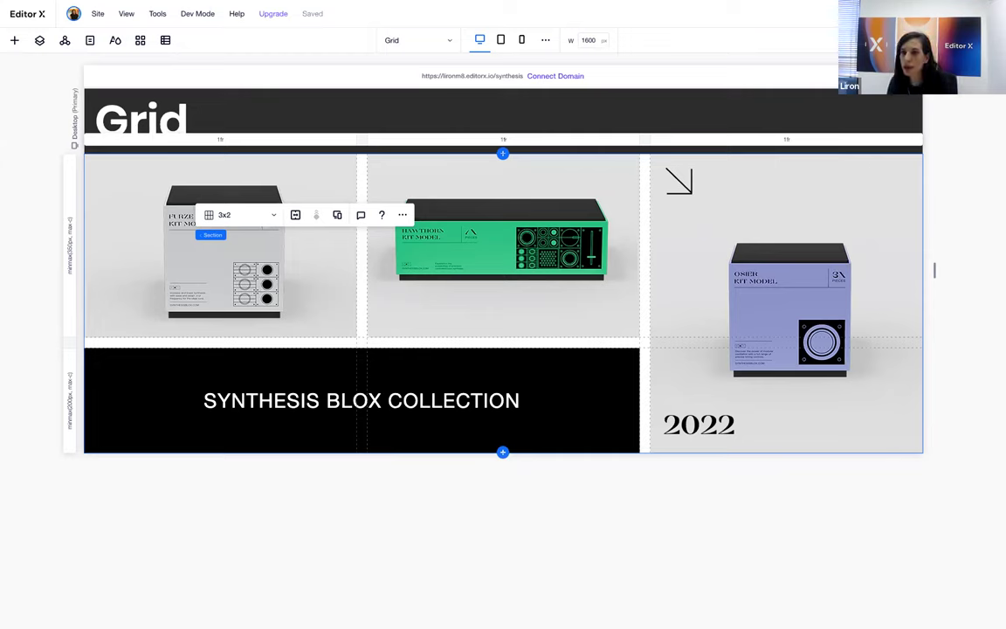
Open the SYNTHESIS BLOX page, select its blank section and review the live site's section below the title as the layout reference.
{"action": "left_click", "coordinate": [404, 42]}
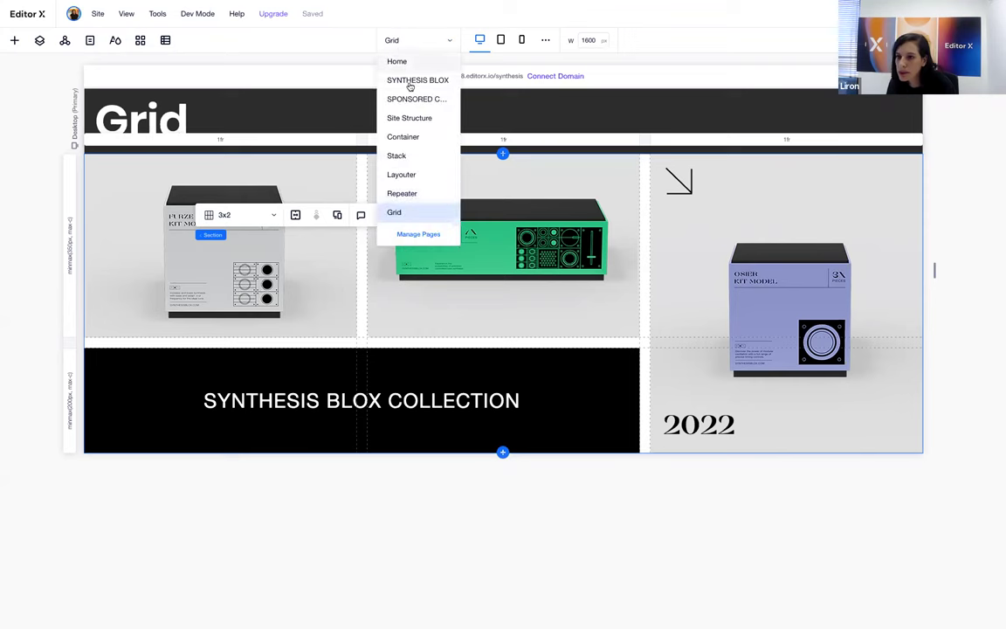
{"action": "left_click", "coordinate": [573, 331]}
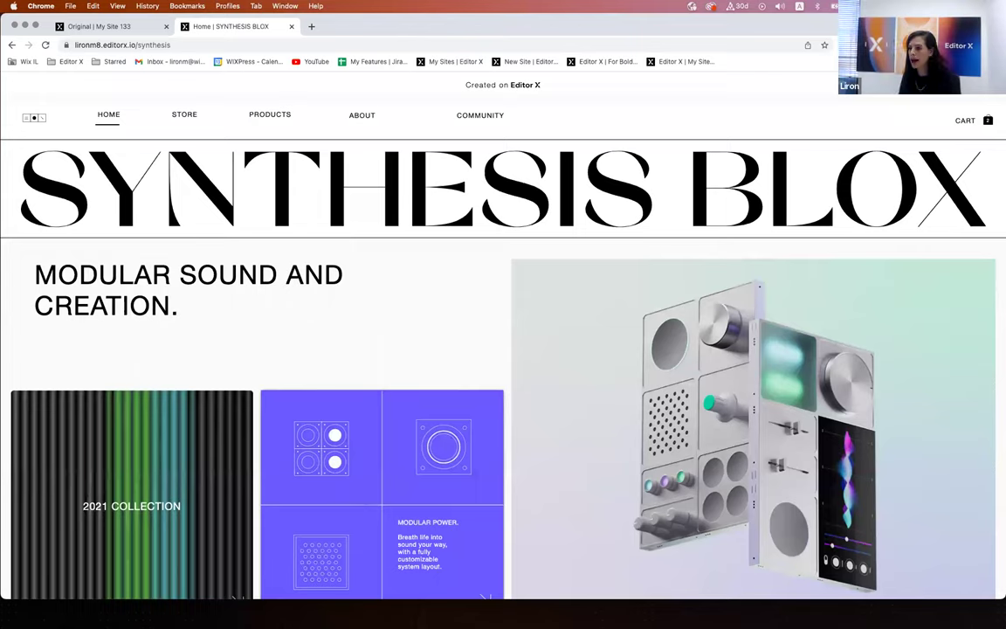
{"action": "scroll", "coordinate": [550, 441], "scroll_direction": "down", "scroll_amount": 2}
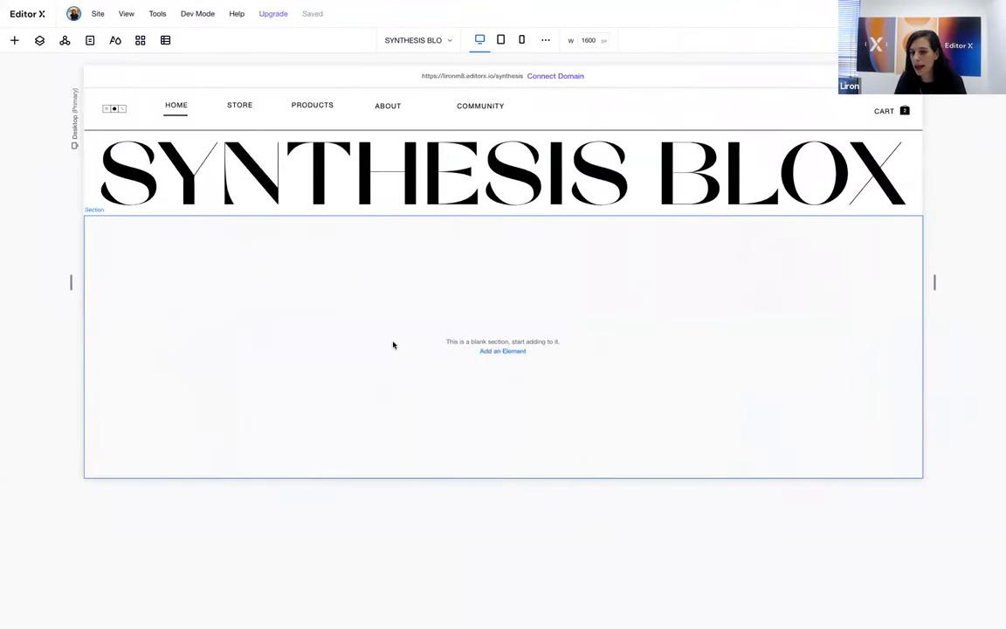
{"action": "left_click", "coordinate": [393, 345]}
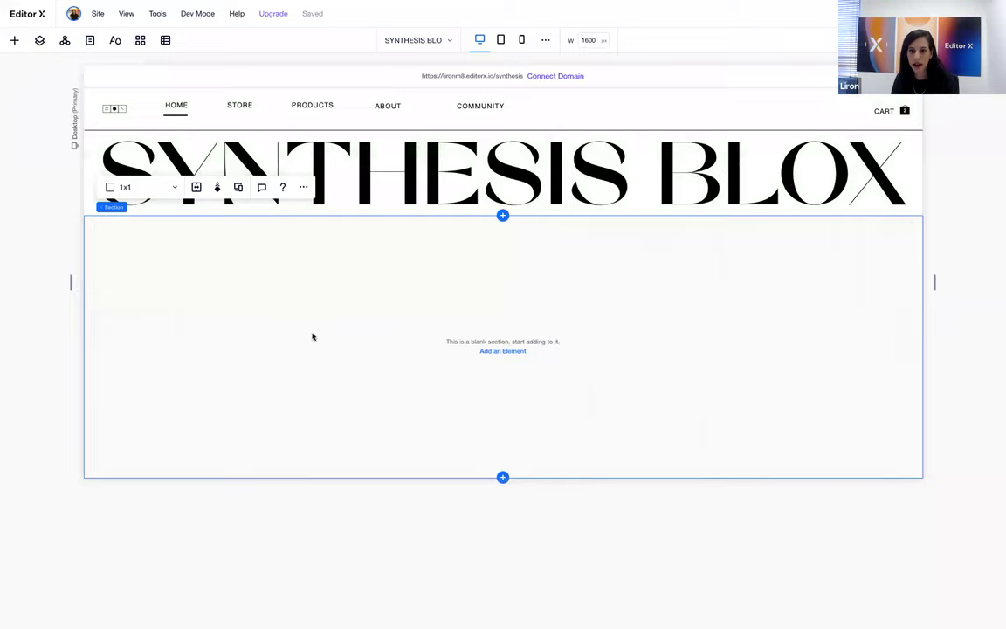
{"action": "key", "text": "ctrl+Left"}
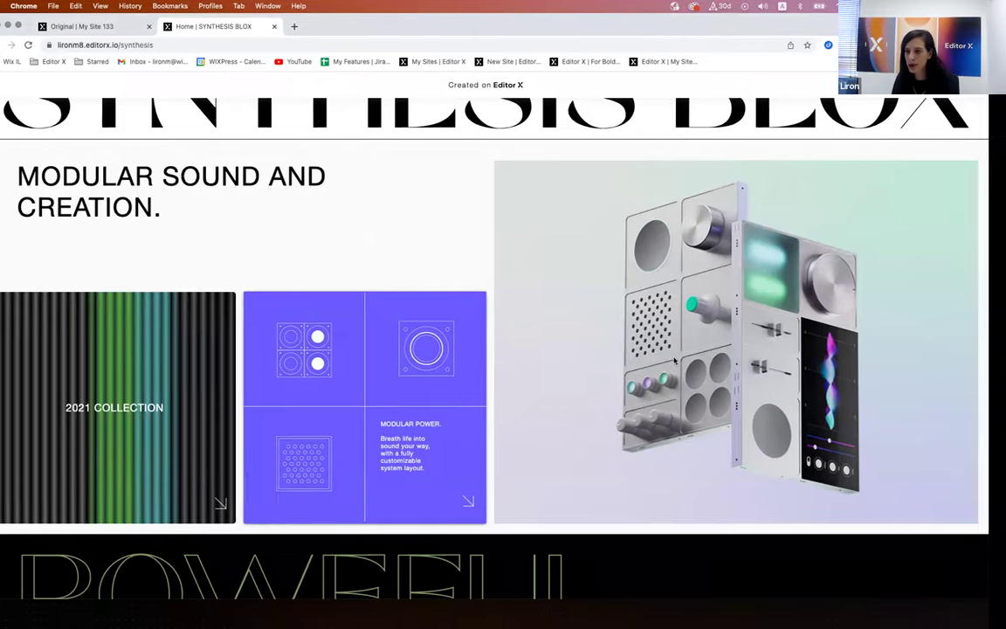
{"action": "key", "text": "ctrl+Right"}
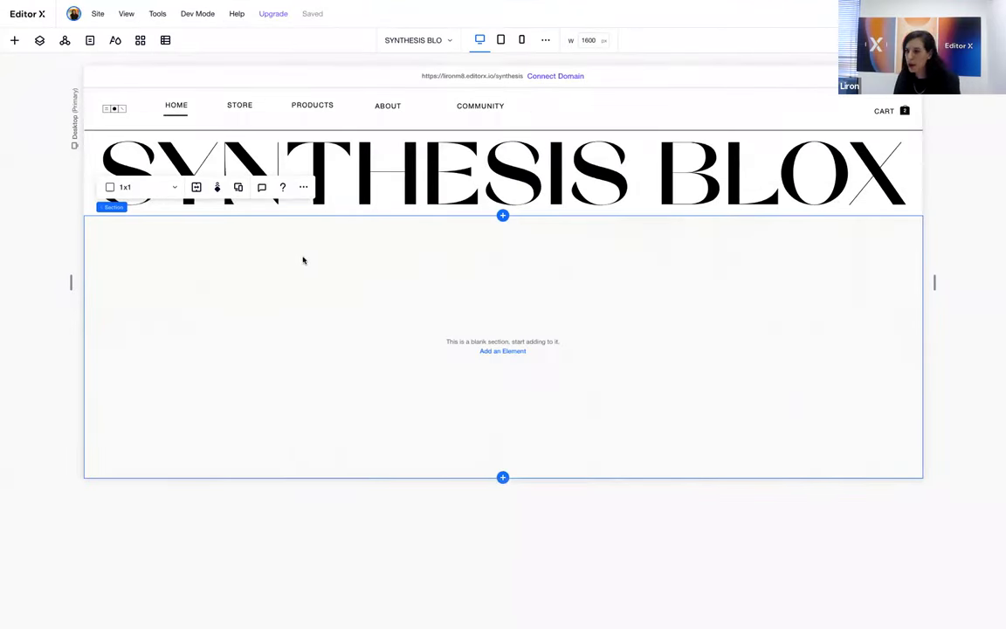
Apply a custom grid of 3 columns and 2 rows to the blank section below the SYNTHESIS BLOX title.
{"action": "left_click", "coordinate": [161, 192]}
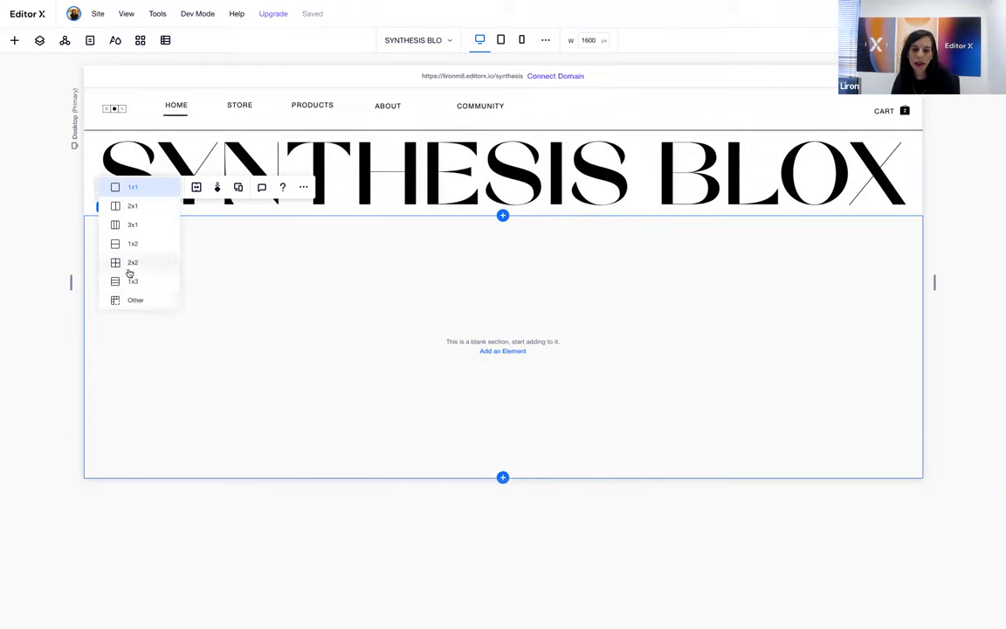
{"action": "left_click", "coordinate": [134, 301]}
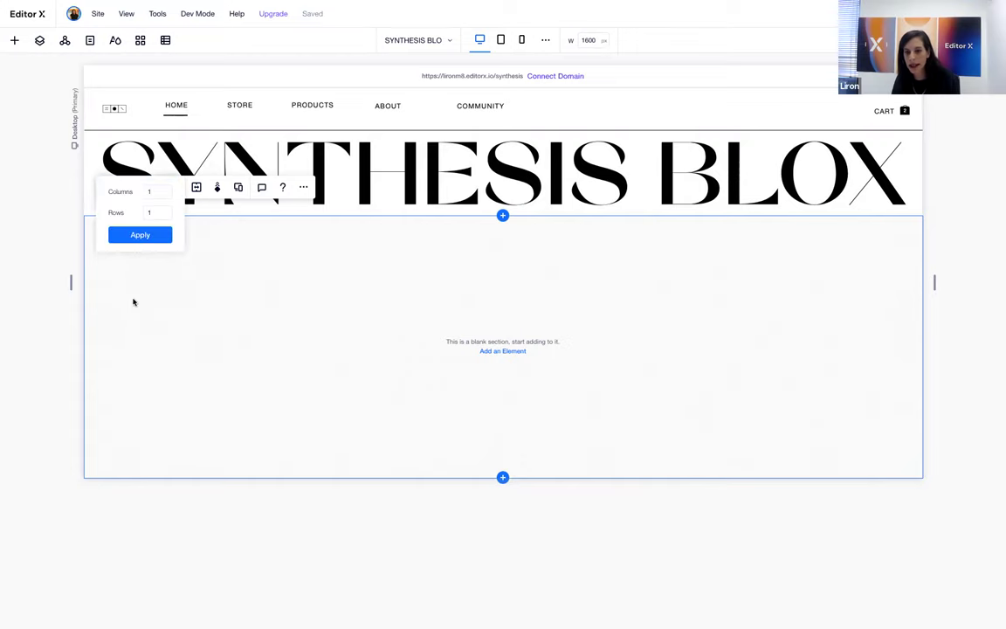
{"action": "left_click", "coordinate": [154, 192]}
{"action": "type", "text": "3"}
{"action": "left_click", "coordinate": [153, 213]}
{"action": "type", "text": "2"}
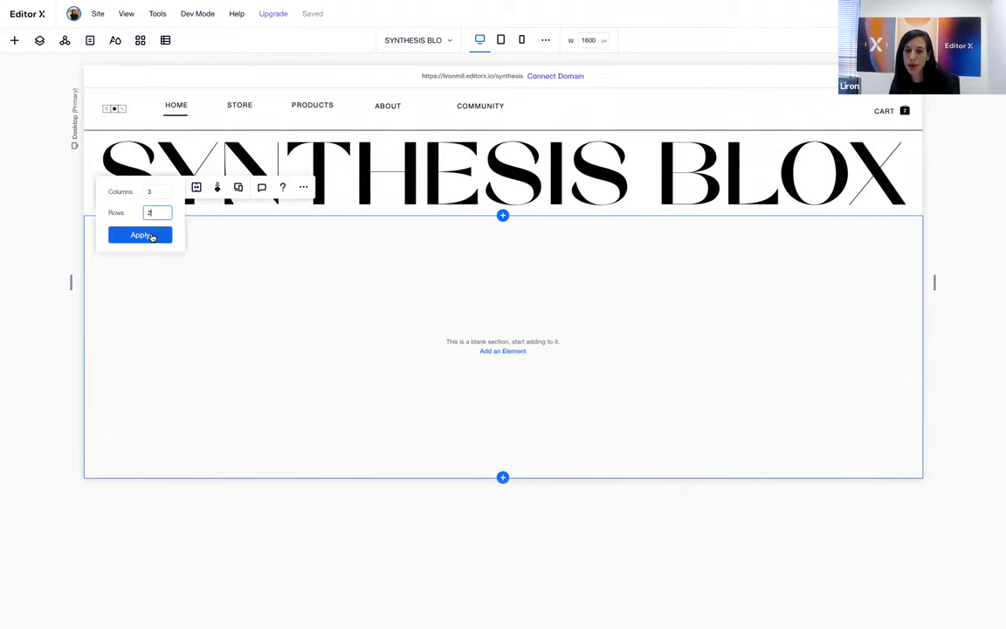
{"action": "left_click", "coordinate": [151, 236]}
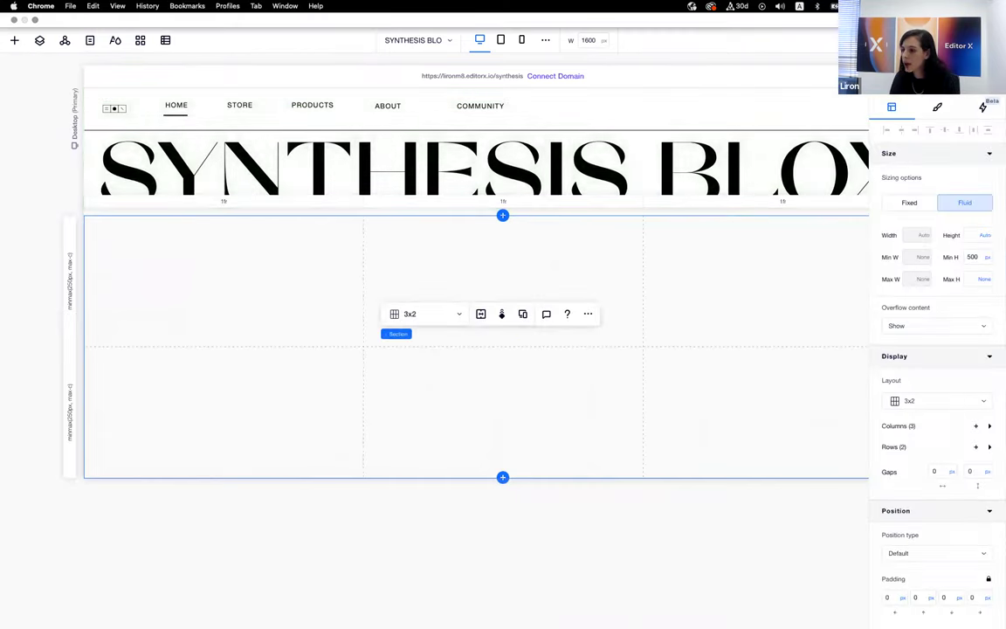
Expand the section's column and row settings and examine the first column's track options and sizing units.
{"action": "scroll", "coordinate": [947, 345], "scroll_direction": "down", "scroll_amount": 1}
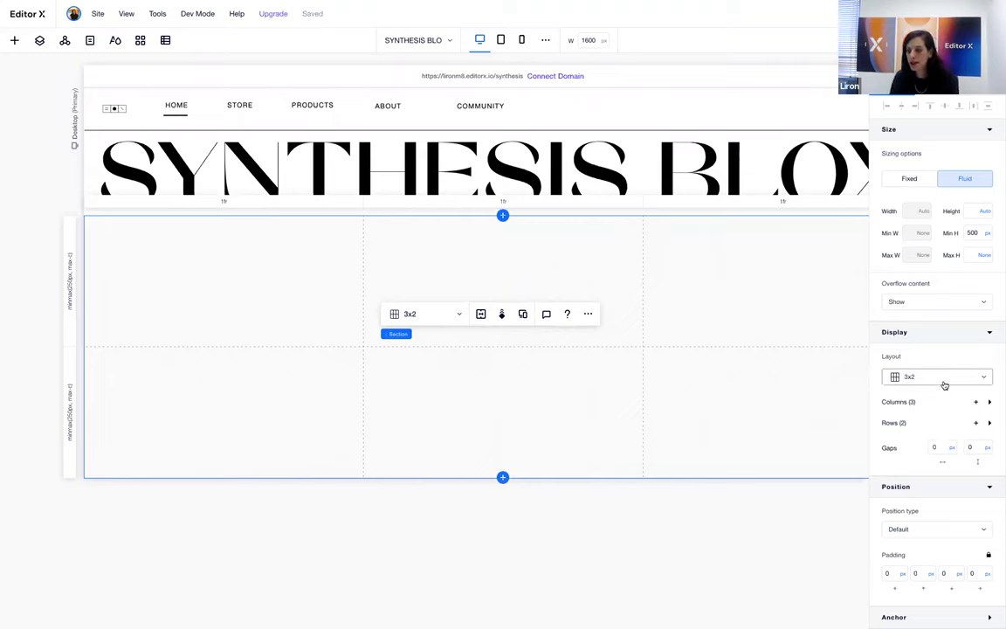
{"action": "left_click", "coordinate": [989, 403]}
{"action": "scroll", "coordinate": [990, 404], "scroll_direction": "down", "scroll_amount": 2}
{"action": "left_click", "coordinate": [989, 424]}
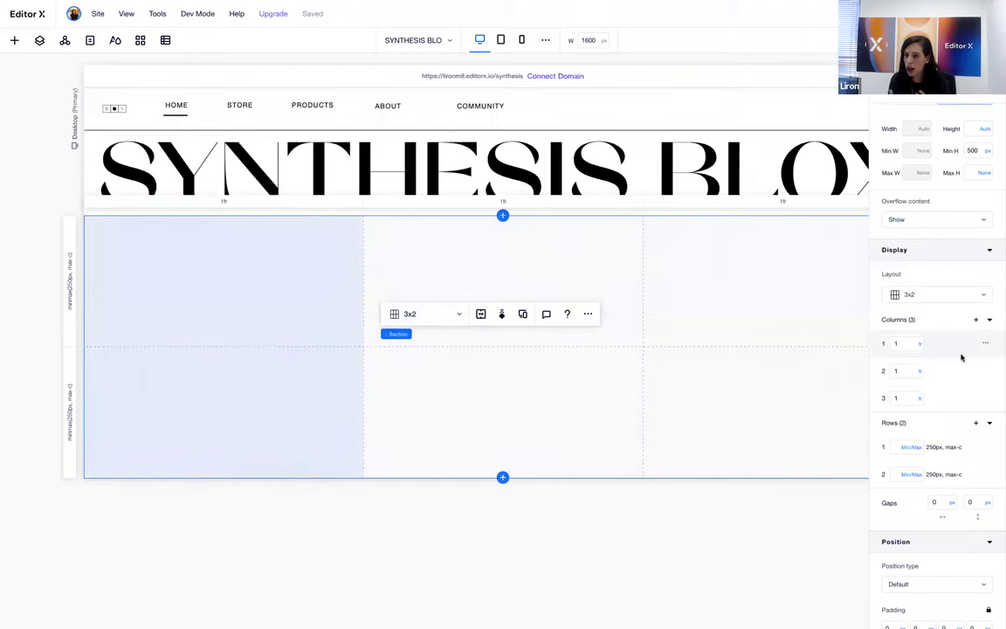
{"action": "left_click", "coordinate": [986, 346]}
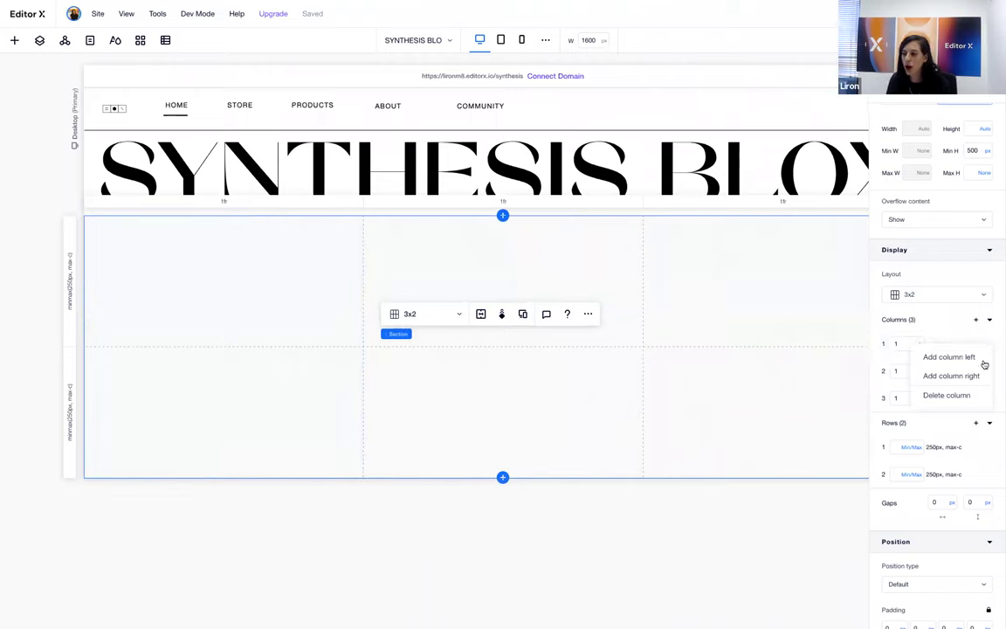
{"action": "left_click", "coordinate": [943, 337]}
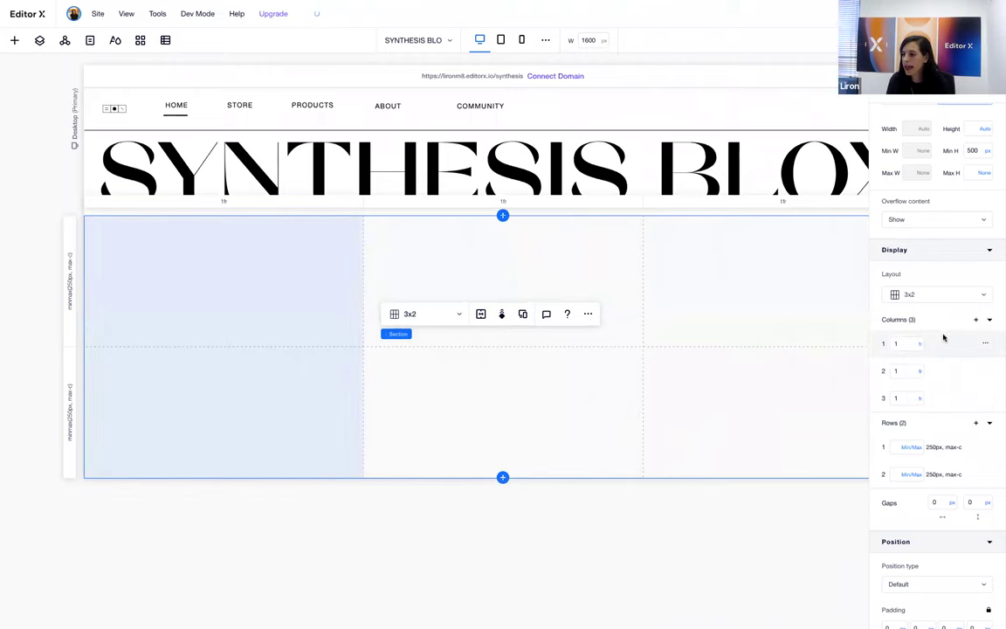
{"action": "left_click", "coordinate": [920, 349]}
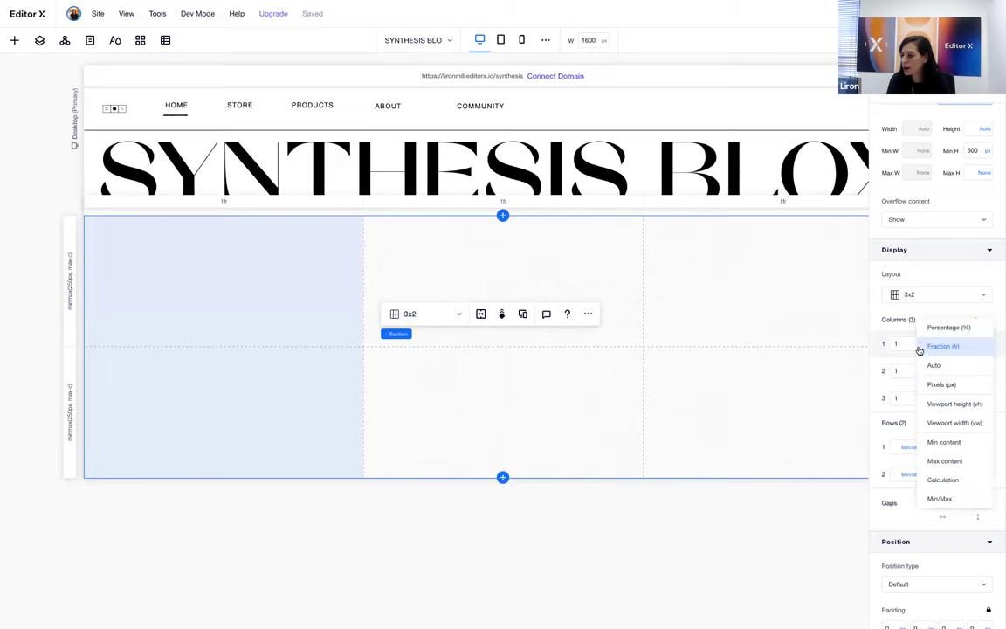
Set the grid's third column to 2 fr and compare the column proportions with the live site.
{"action": "left_click", "coordinate": [911, 360]}
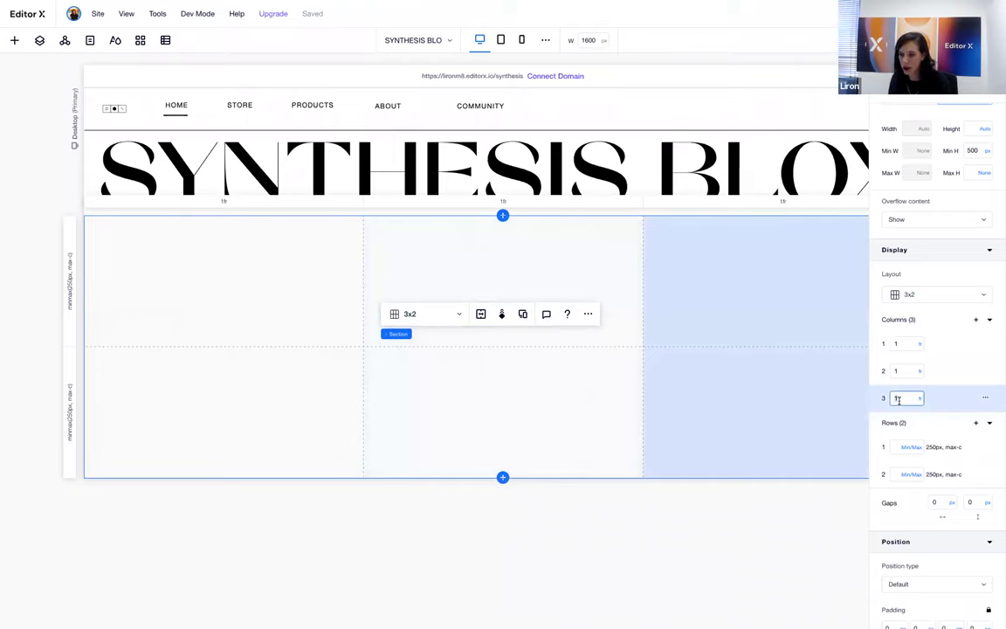
{"action": "type", "text": "2"}
{"action": "key", "text": "Return"}
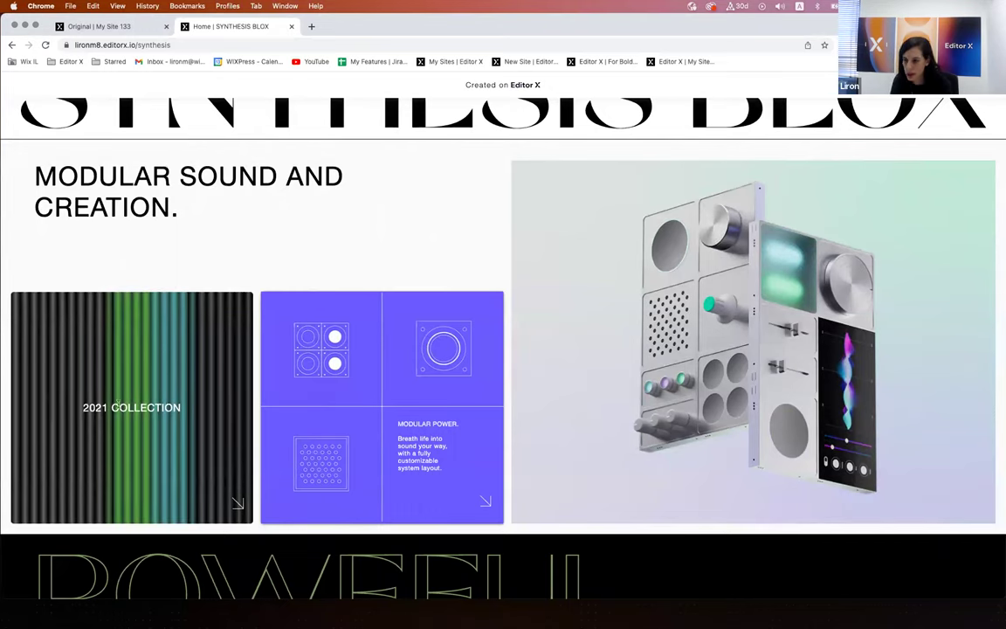
{"action": "key", "text": "ctrl+Right"}
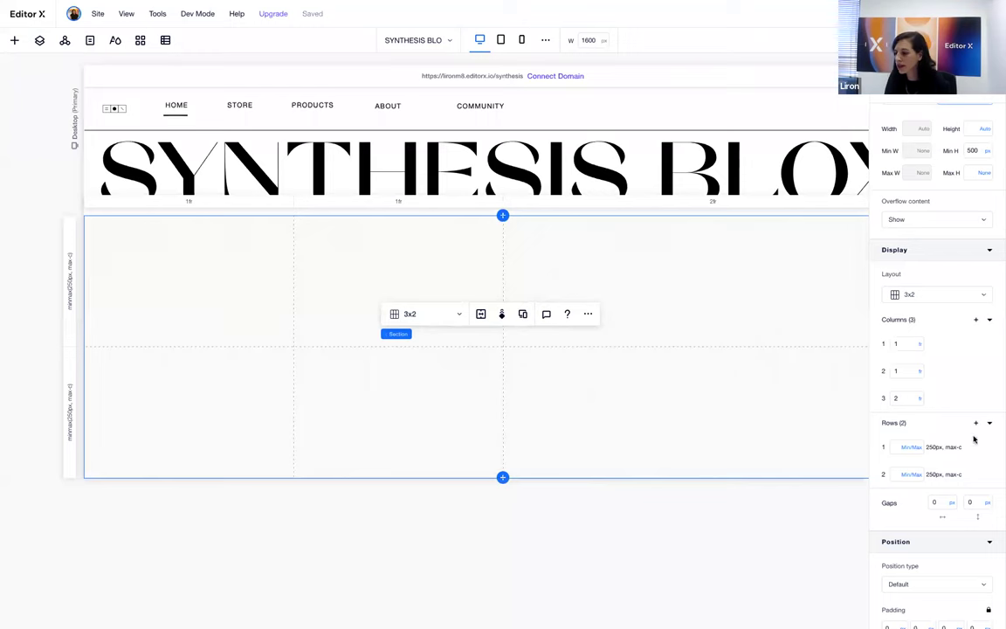
Set the grid's horizontal gap to 15 px, using the spacing on the live site as the reference.
{"action": "left_click", "coordinate": [941, 505]}
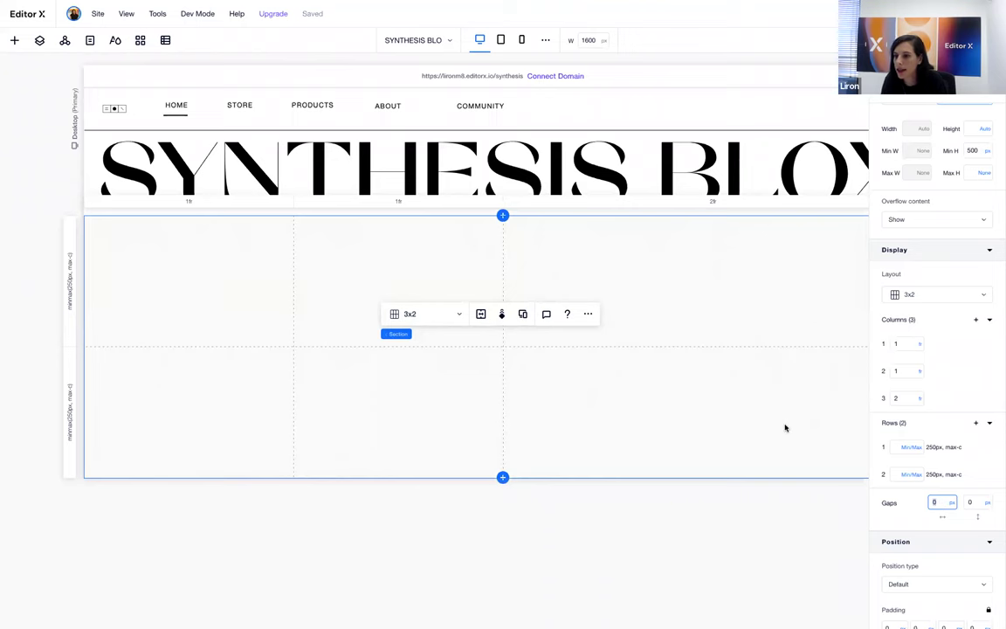
{"action": "key", "text": "ctrl+Left"}
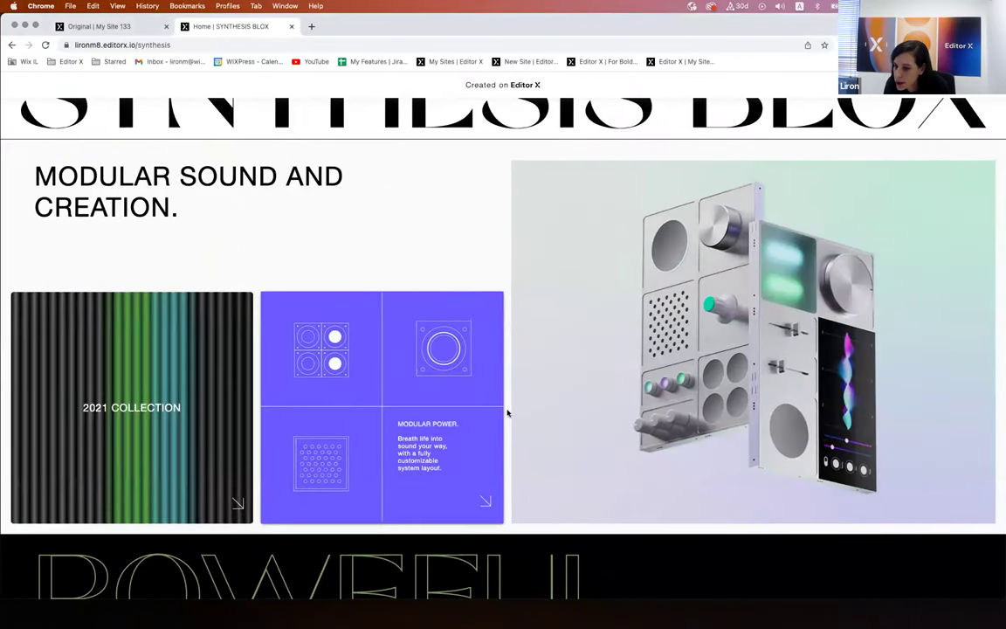
{"action": "key", "text": "ctrl+Right"}
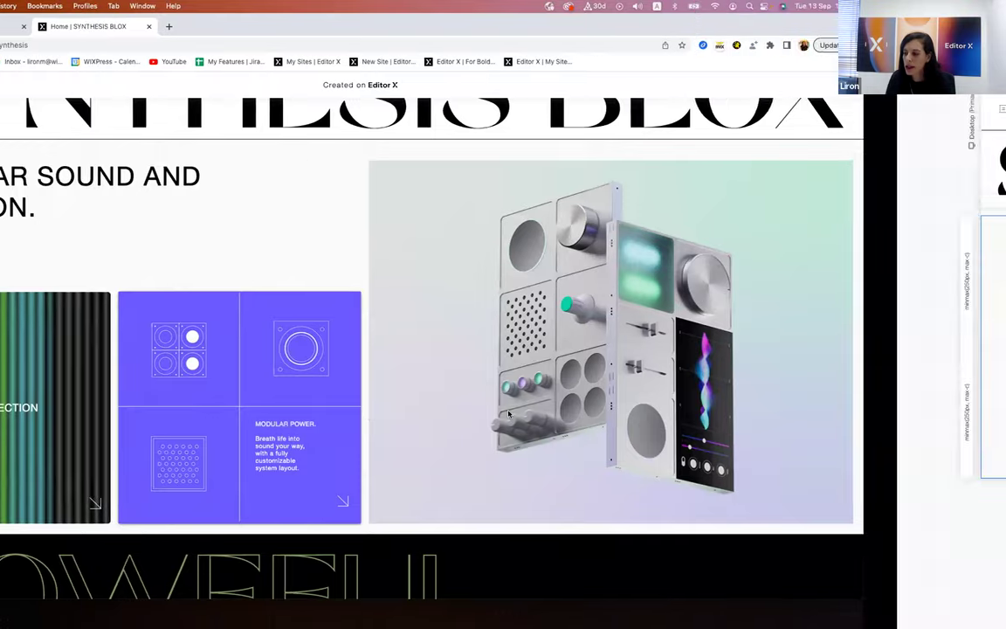
{"action": "type", "text": "15"}
{"action": "key", "text": "Return"}
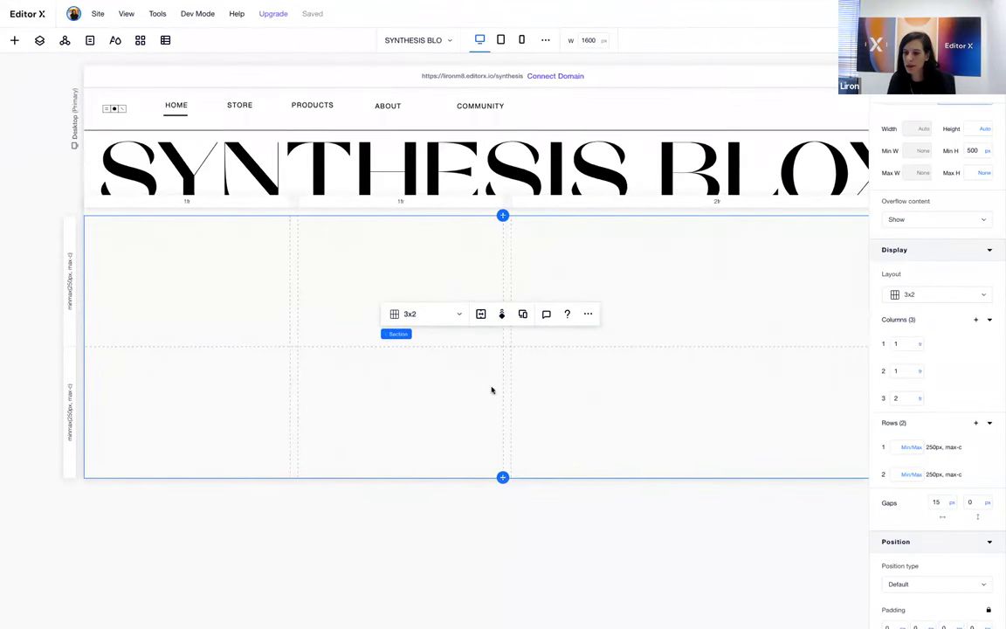
Add the saved text "MODULAR SOUND AND CREATION." to the section's first row, spanning columns 1 and 2.
{"action": "left_click", "coordinate": [121, 234]}
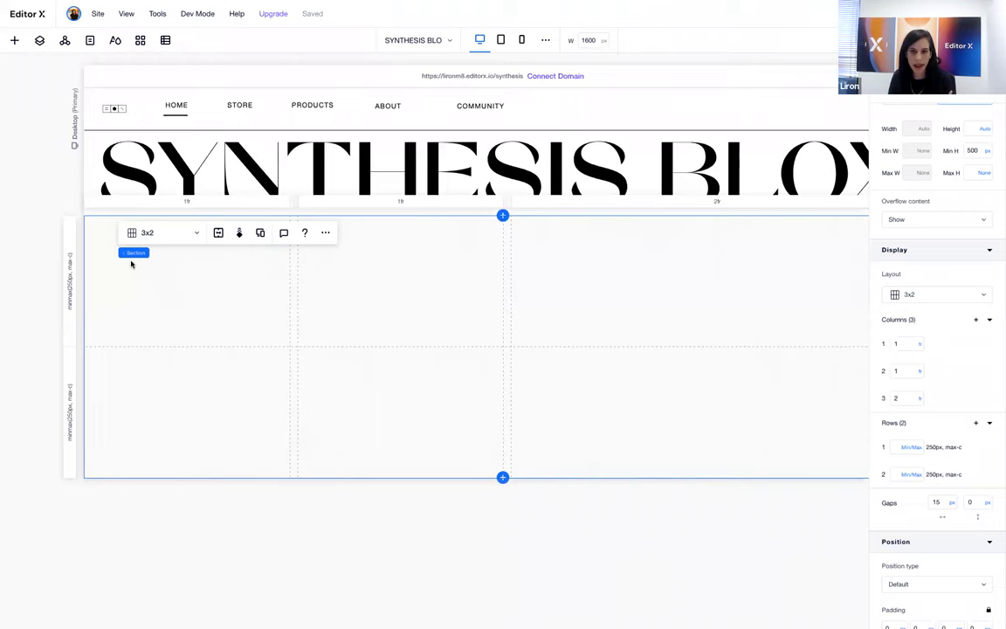
{"action": "left_click", "coordinate": [14, 40]}
{"action": "left_click_drag", "start_coordinate": [236, 359], "coordinate": [301, 271]}
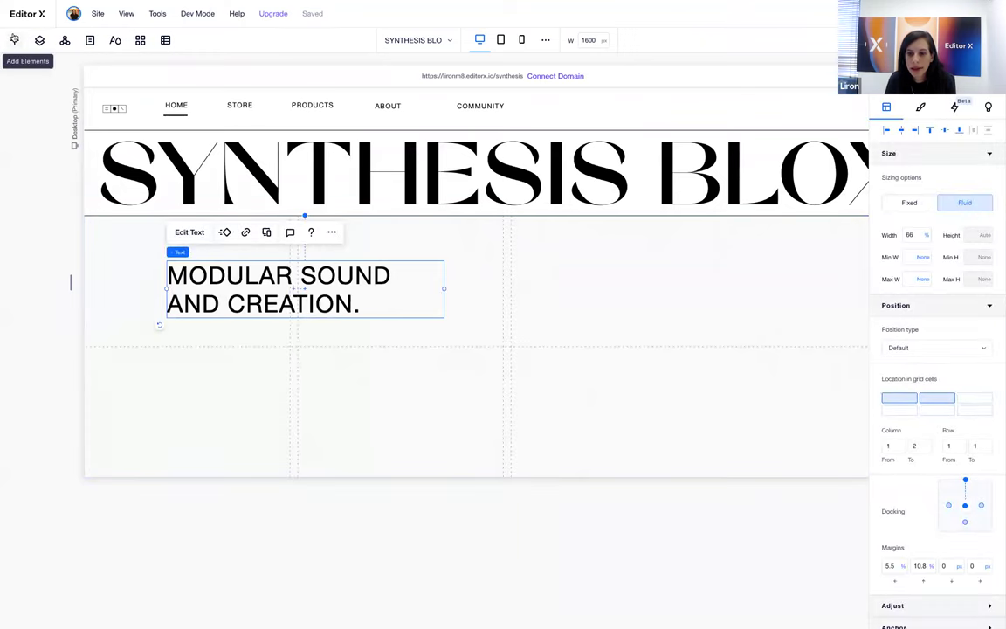
Add the uploaded product image Untitled (3).png to the grid cell in column 3, row 2.
{"action": "left_click", "coordinate": [14, 40]}
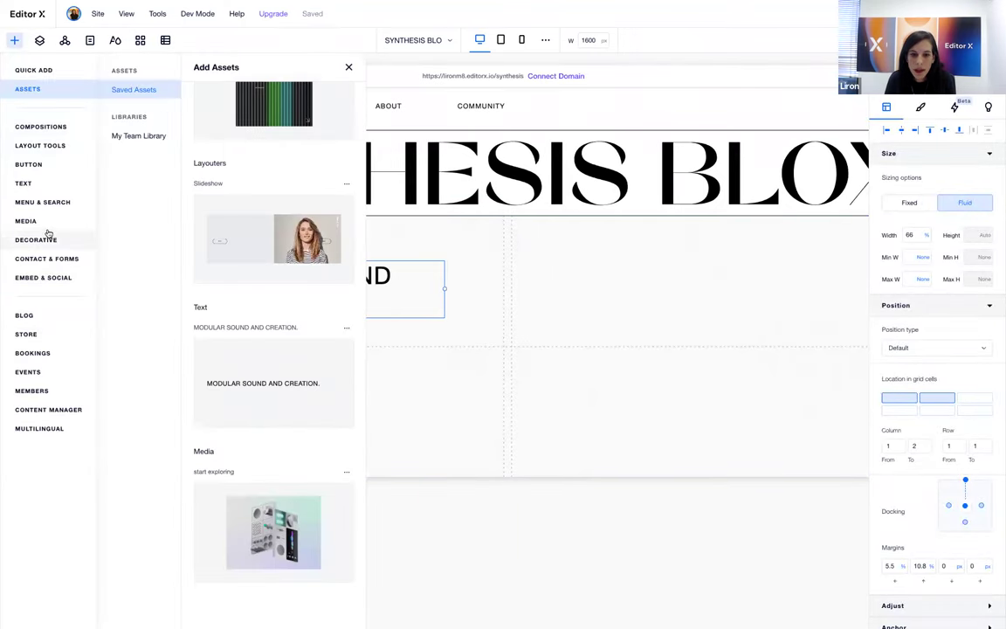
{"action": "left_click", "coordinate": [49, 219]}
{"action": "left_click_drag", "start_coordinate": [321, 206], "coordinate": [756, 407]}
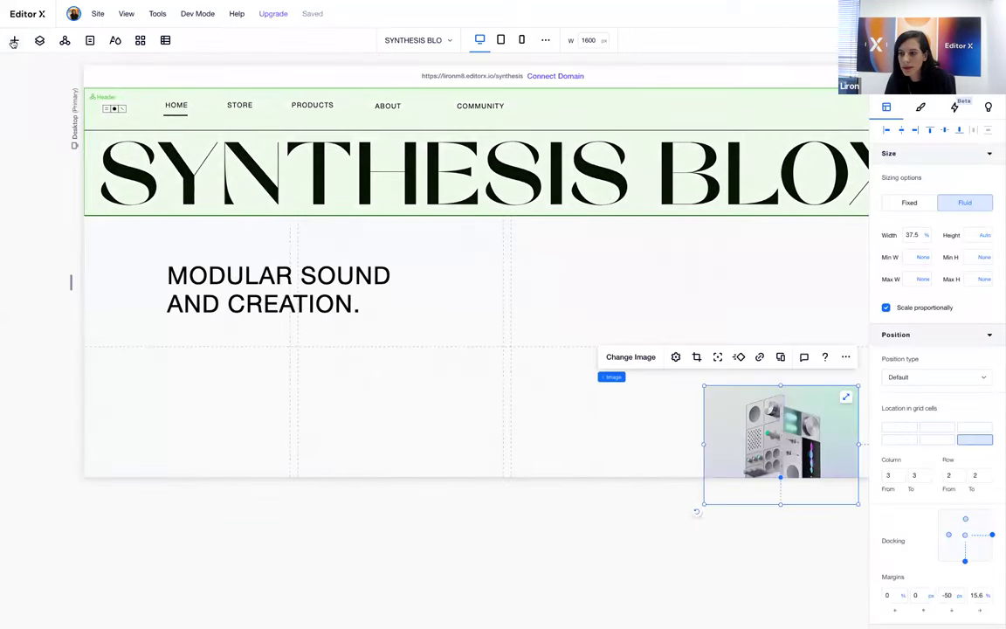
Add the purple image Untitled (6).png to column 2 and the striped image Untitled (5).png to column 1 of the second row.
{"action": "left_click", "coordinate": [13, 42]}
{"action": "left_click_drag", "start_coordinate": [229, 249], "coordinate": [411, 381]}
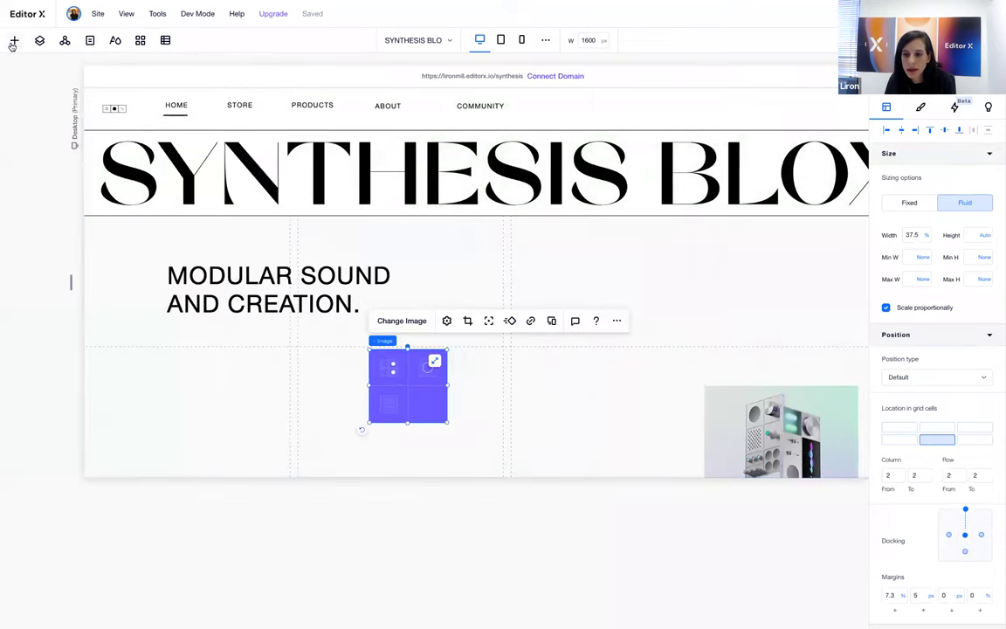
{"action": "left_click", "coordinate": [13, 41]}
{"action": "mouse_move", "coordinate": [336, 201]}
{"action": "left_click_drag", "start_coordinate": [336, 201], "coordinate": [622, 410]}
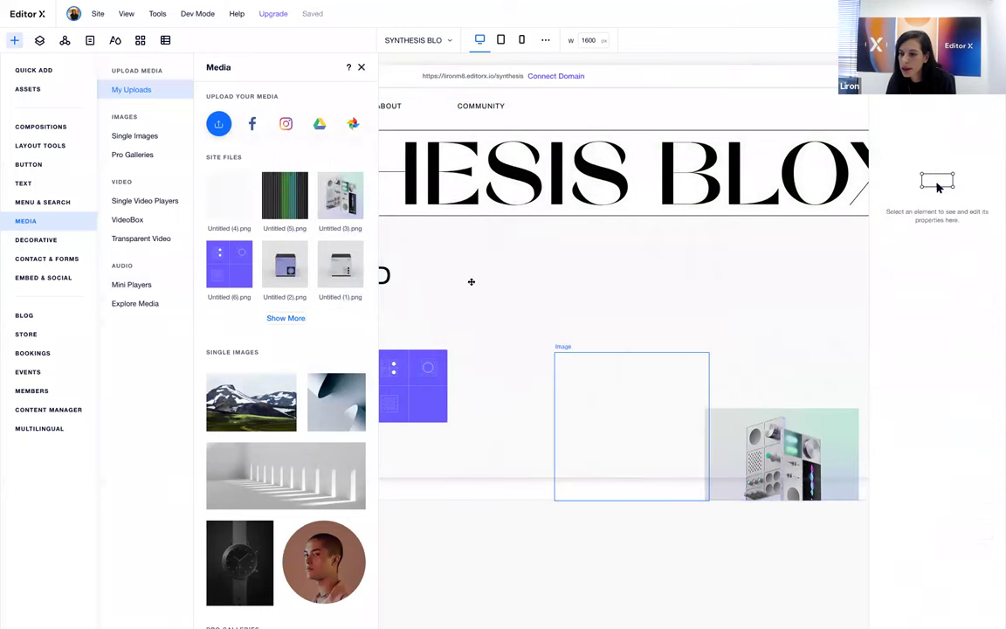
{"action": "left_click_drag", "start_coordinate": [190, 399], "coordinate": [181, 417]}
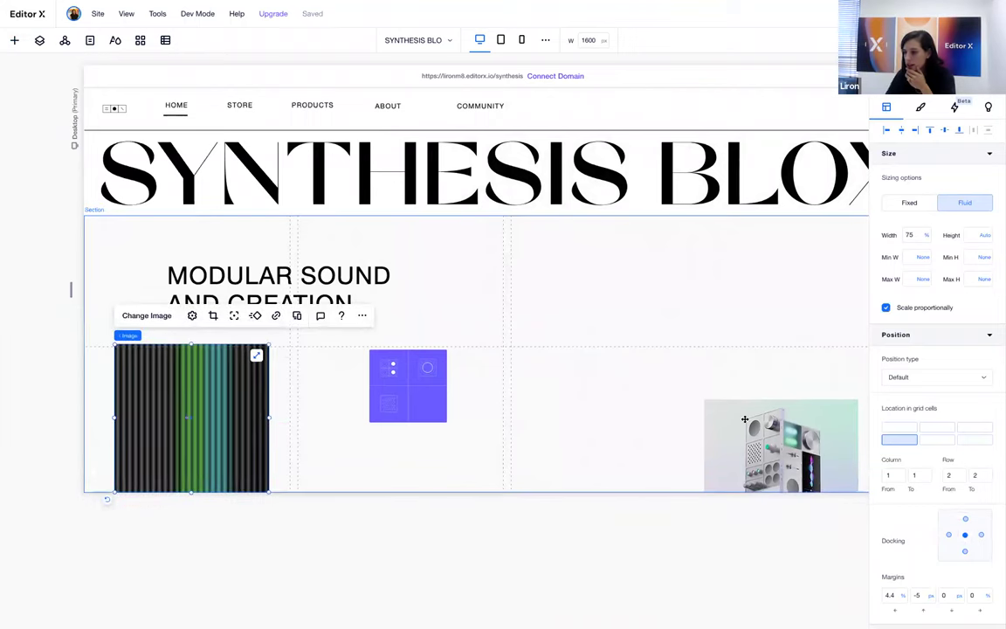
Stretch the product image to fill its grid cell and expand it across rows 1 and 2 of column 3.
{"action": "left_click", "coordinate": [744, 420]}
{"action": "left_click", "coordinate": [744, 419]}
{"action": "left_click", "coordinate": [847, 410]}
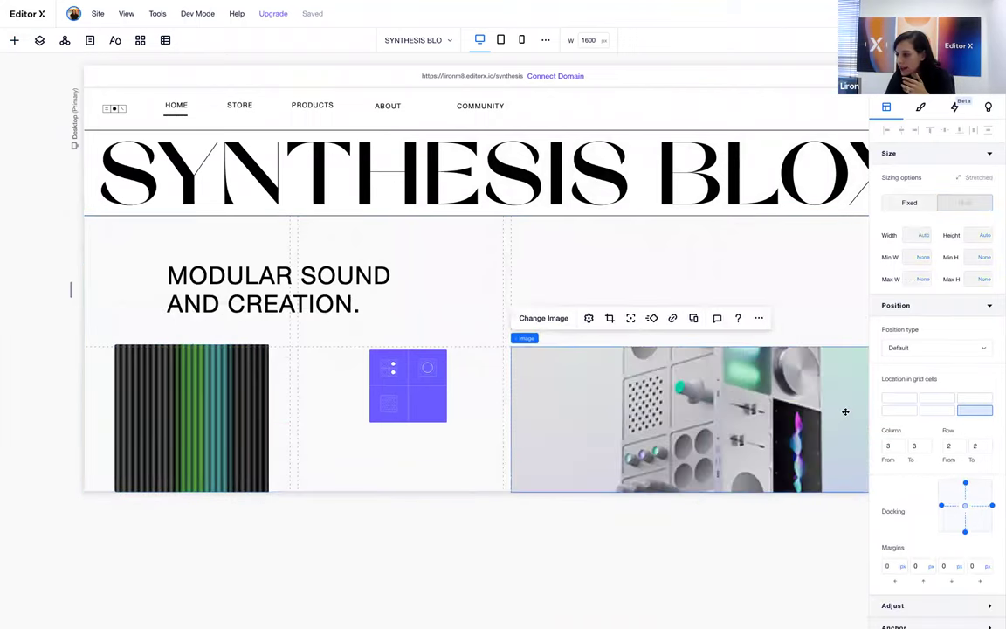
{"action": "mouse_move", "coordinate": [990, 401]}
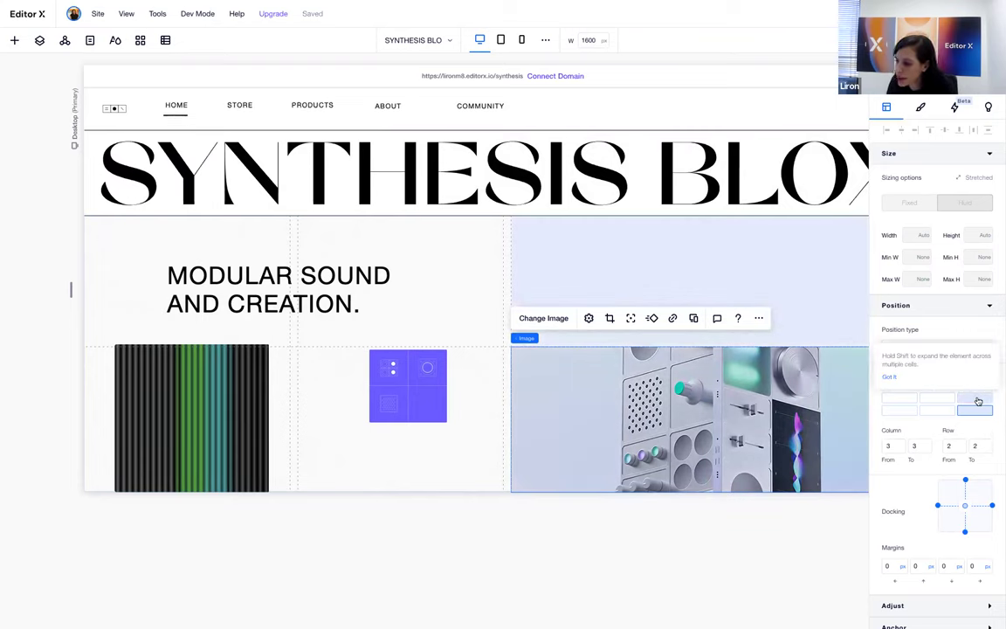
{"action": "left_click", "coordinate": [979, 401], "text": "shift"}
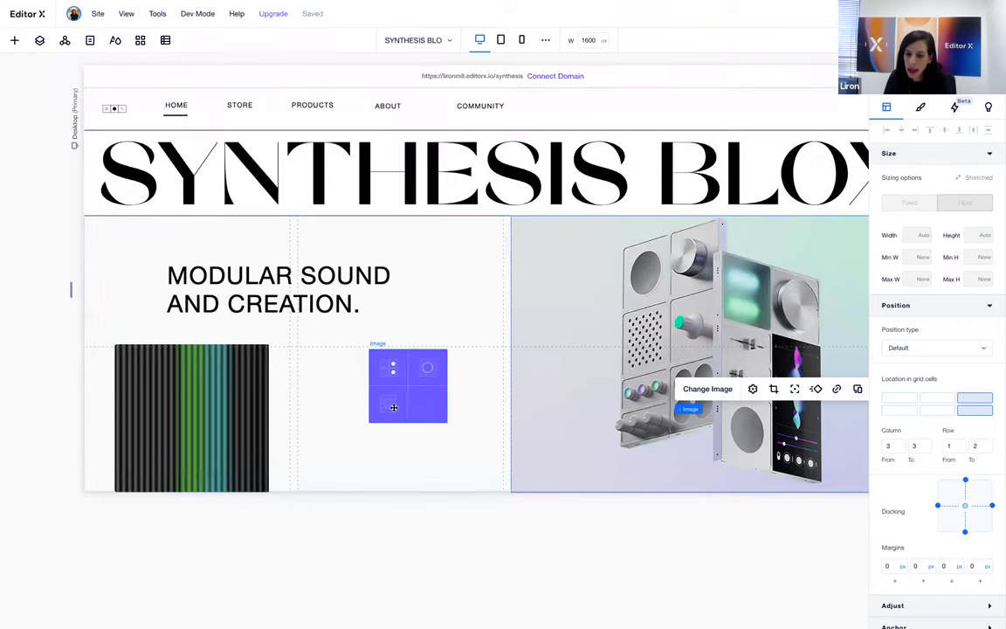
Shrink the striped image to about 61% width and, after checking the live page's scaling in a narrower window, fix its width at 230 px.
{"action": "left_click", "coordinate": [215, 365]}
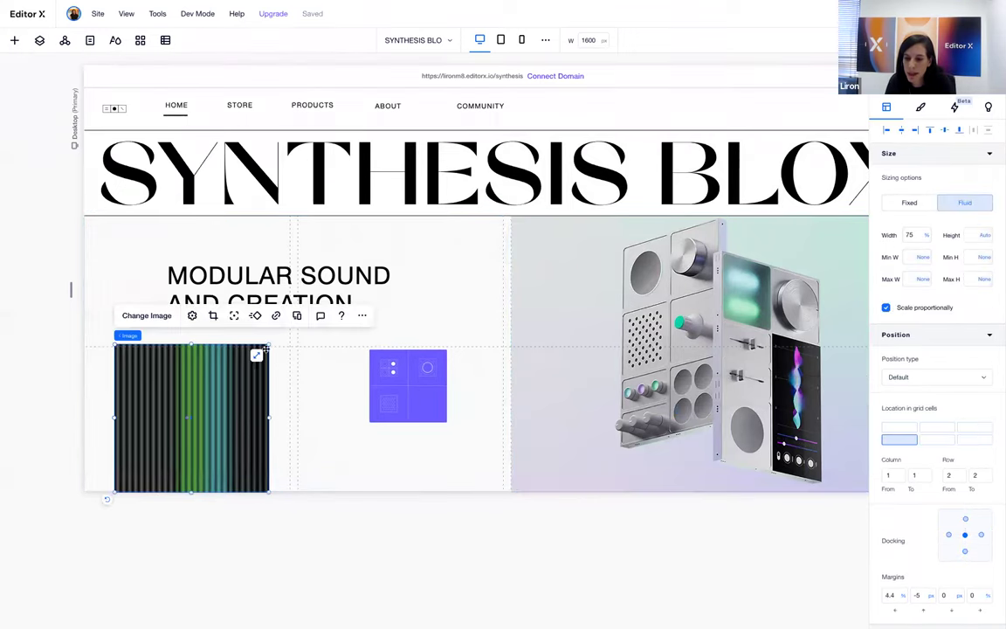
{"action": "left_click_drag", "start_coordinate": [266, 346], "coordinate": [239, 360]}
{"action": "key", "text": "ctrl+Left"}
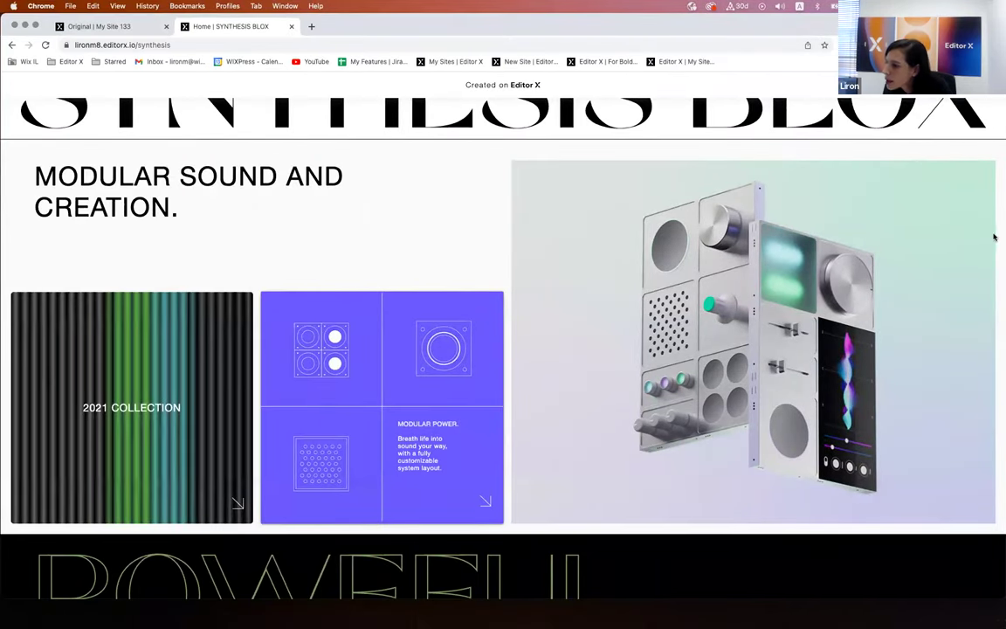
{"action": "mouse_move", "coordinate": [1000, 236]}
{"action": "left_mouse_down"}
{"action": "mouse_move", "coordinate": [689, 231]}
{"action": "mouse_move", "coordinate": [1004, 235]}
{"action": "left_mouse_up"}
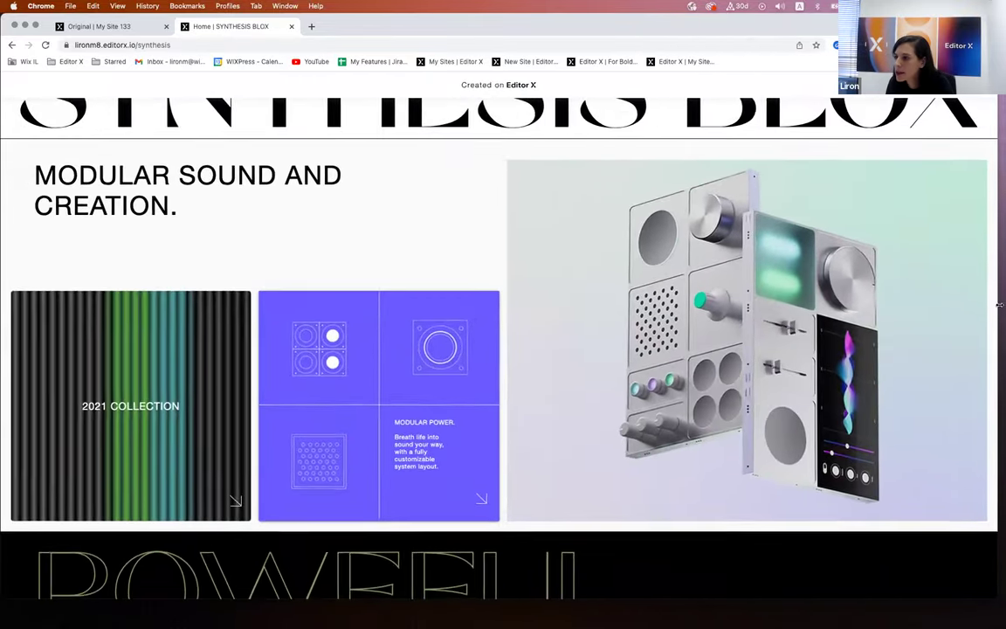
{"action": "key", "text": "ctrl+Right"}
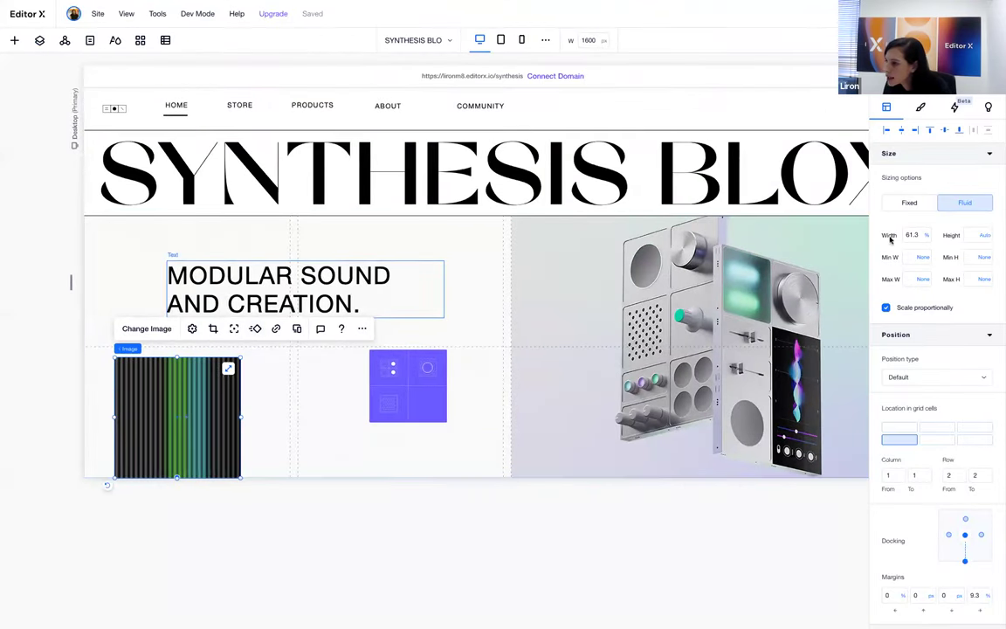
{"action": "left_click", "coordinate": [908, 202]}
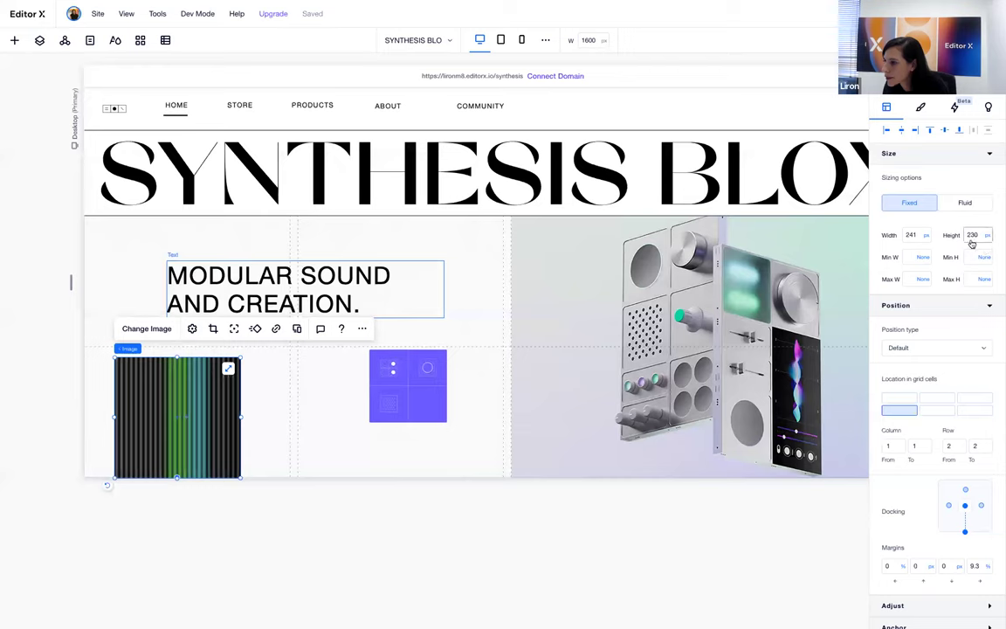
{"action": "left_click", "coordinate": [911, 236]}
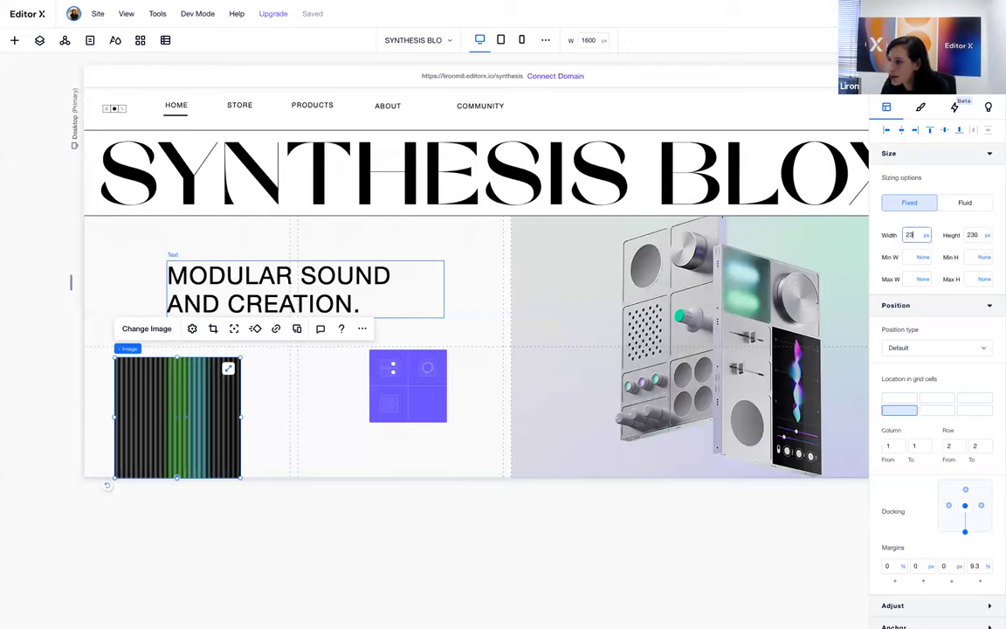
Switch the purple image to fixed sizing with a width and height of 150 px.
{"action": "left_click", "coordinate": [403, 351]}
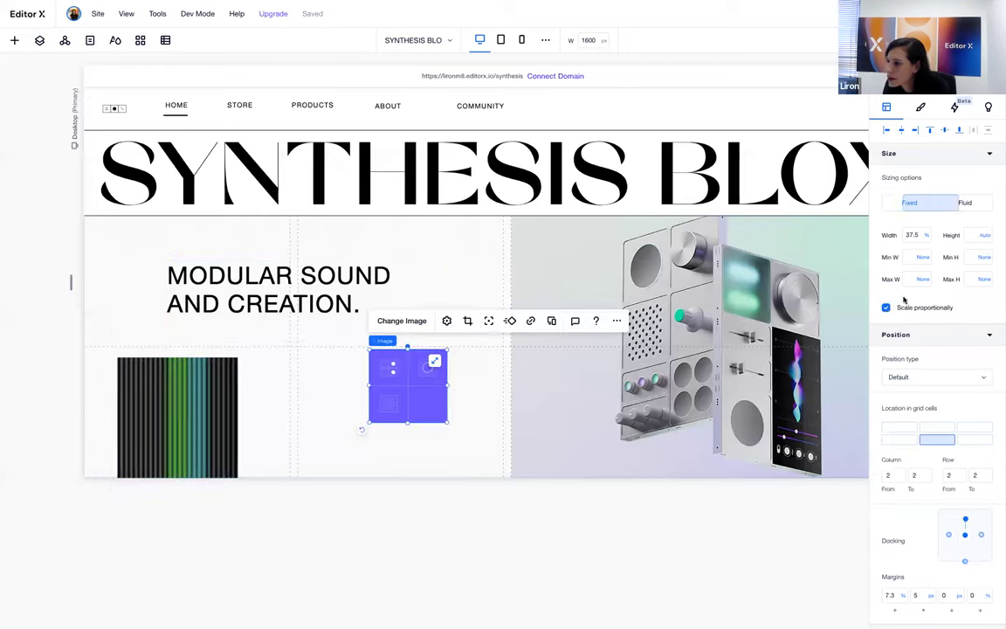
{"action": "left_click", "coordinate": [909, 203]}
{"action": "left_click", "coordinate": [914, 235]}
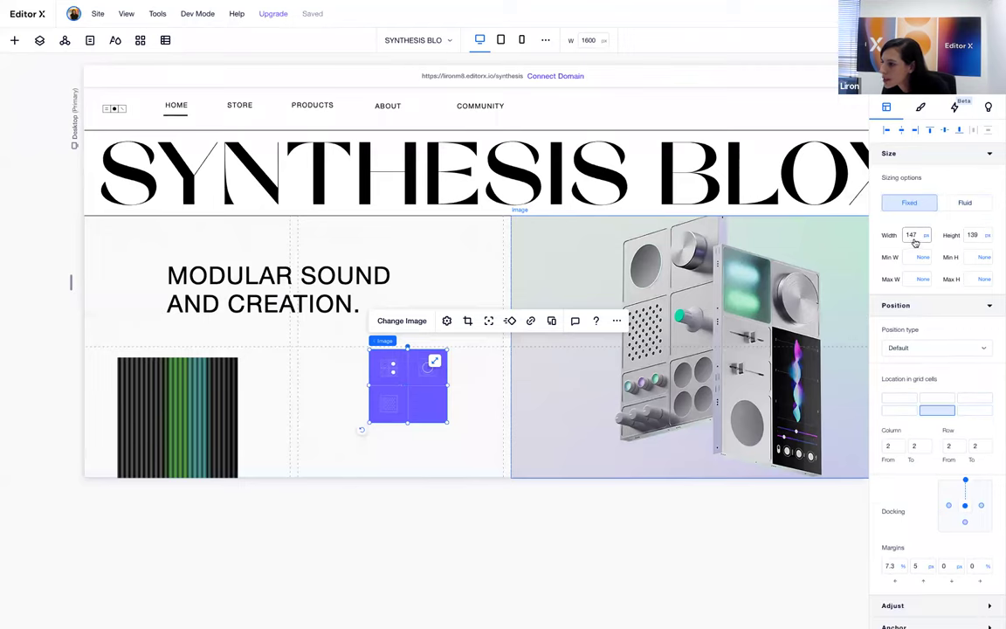
{"action": "type", "text": "150"}
{"action": "left_click", "coordinate": [972, 235]}
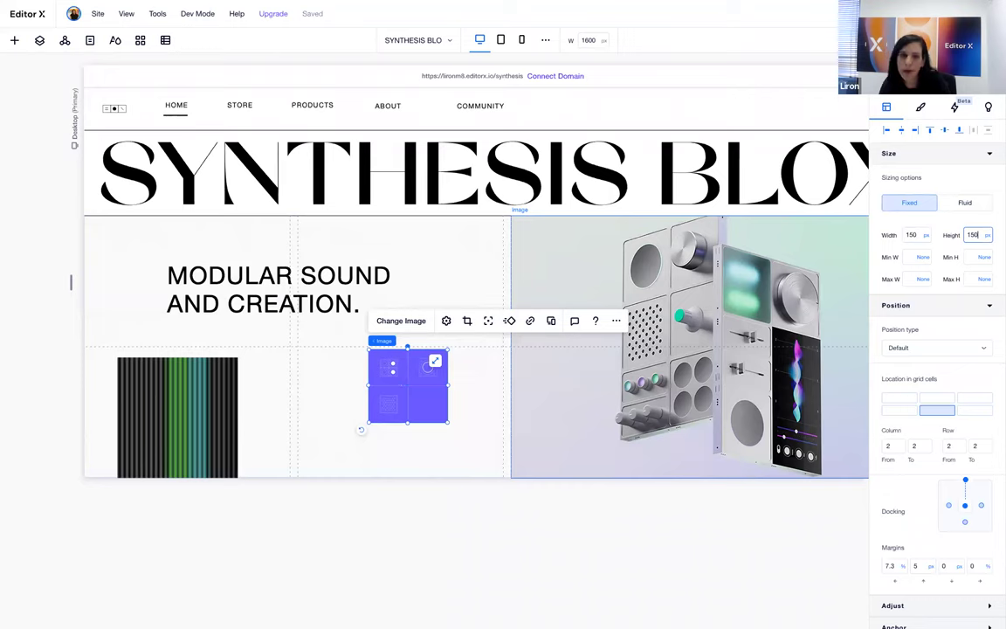
{"action": "key", "text": "Return"}
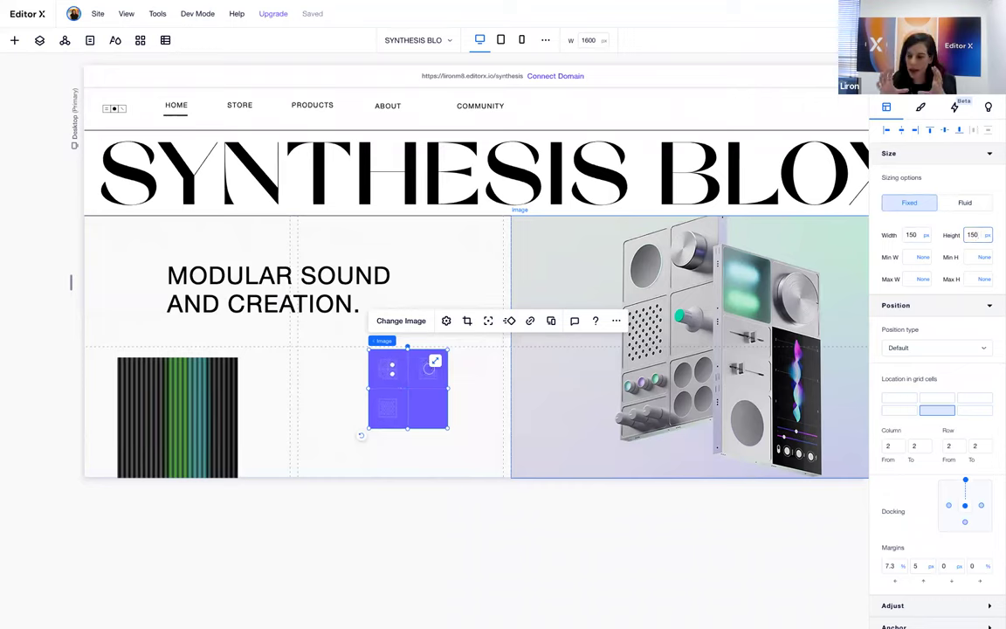
Switch the purple image back to fluid sizing and set its width to 100% of its grid cell.
{"action": "left_click", "coordinate": [964, 203]}
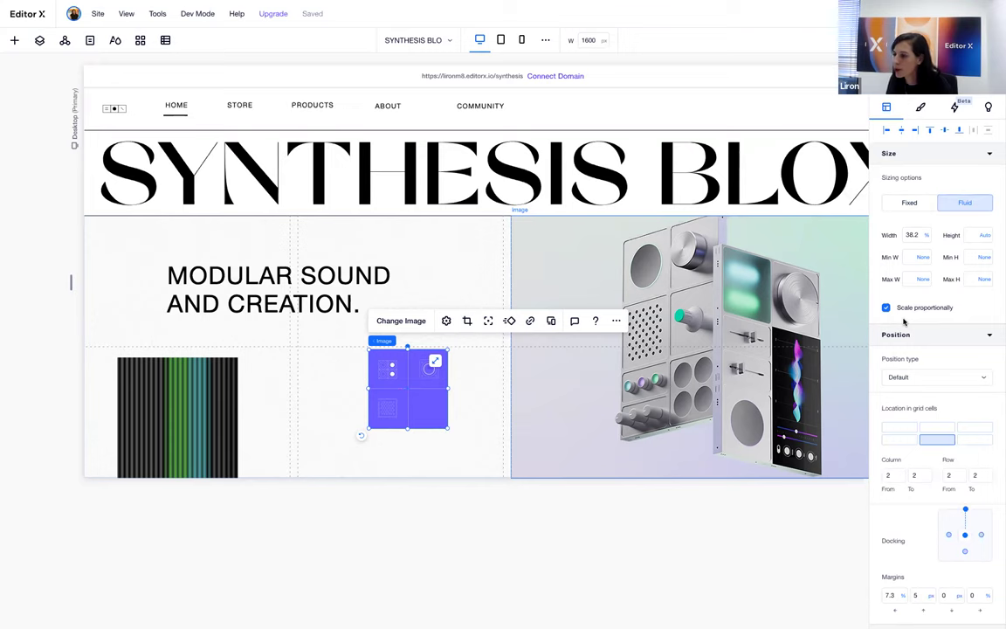
{"action": "left_click", "coordinate": [912, 235]}
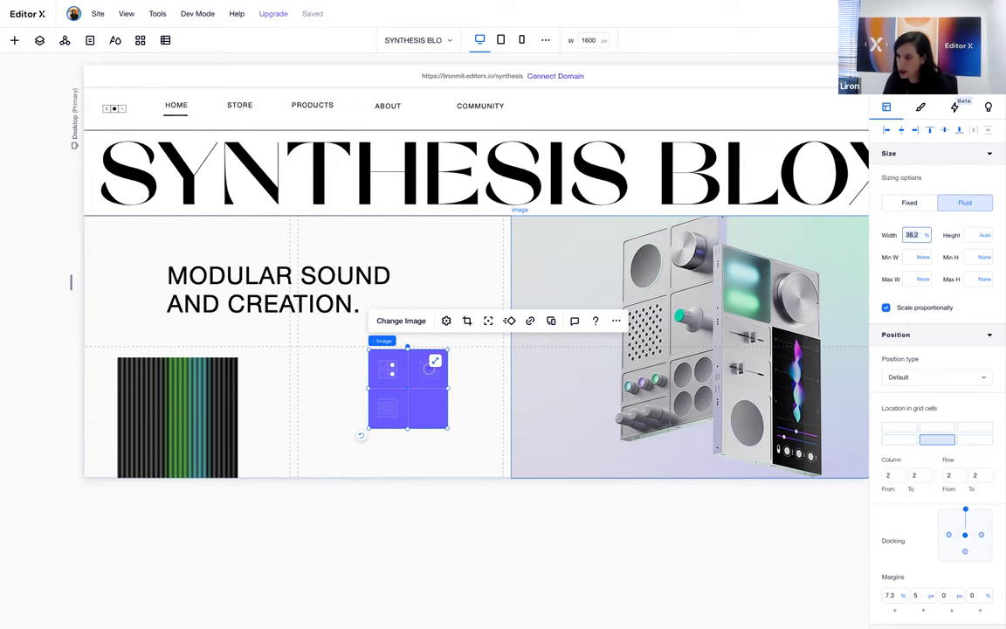
{"action": "key", "text": "Return"}
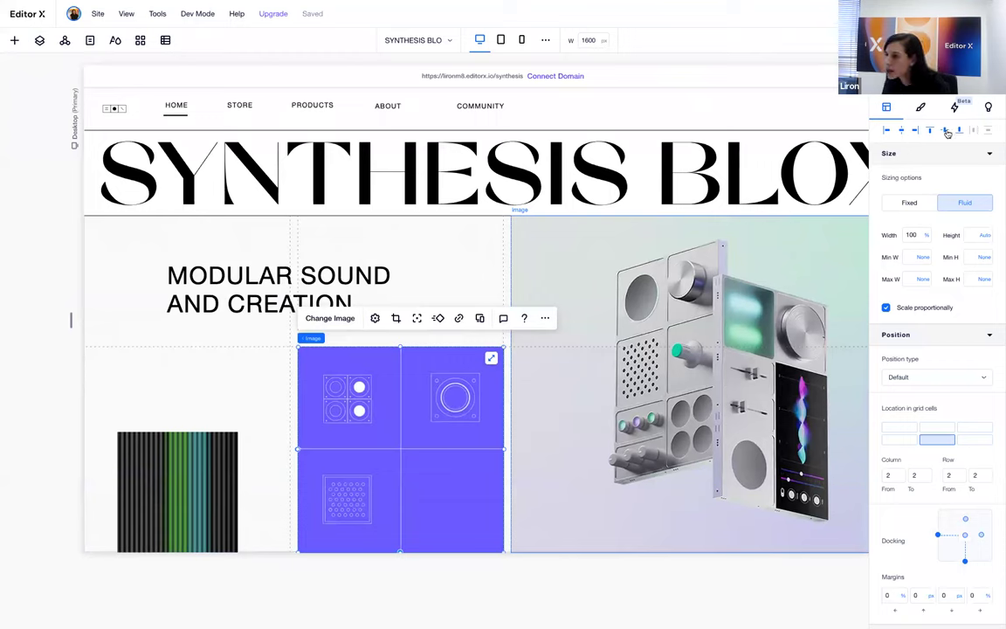
Switch the striped image to fluid sizing at 100% width and center it horizontally in its grid cell.
{"action": "left_click", "coordinate": [233, 461]}
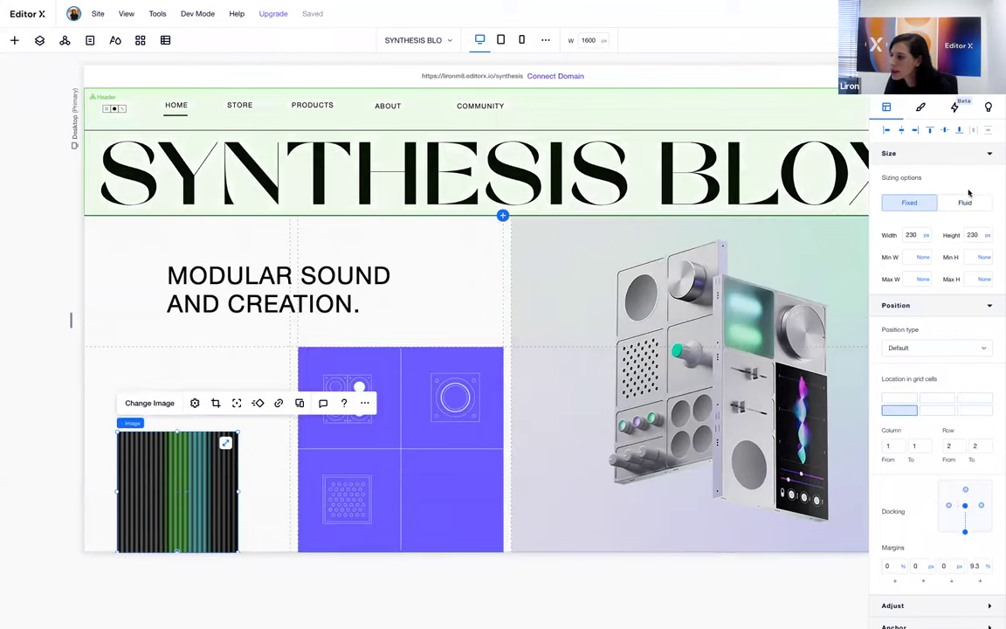
{"action": "left_click", "coordinate": [912, 235]}
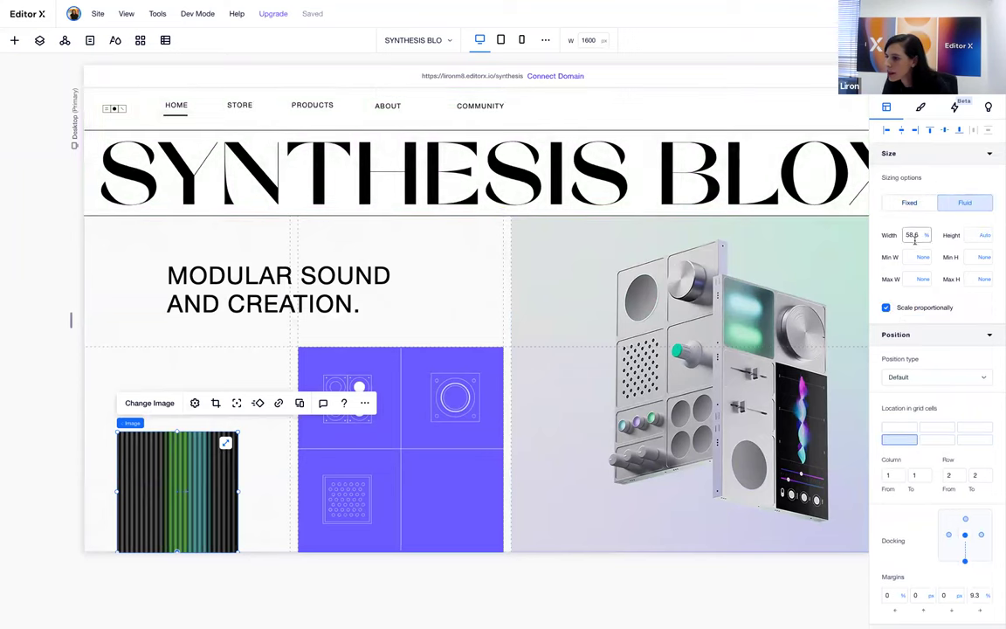
{"action": "type", "text": "1"}
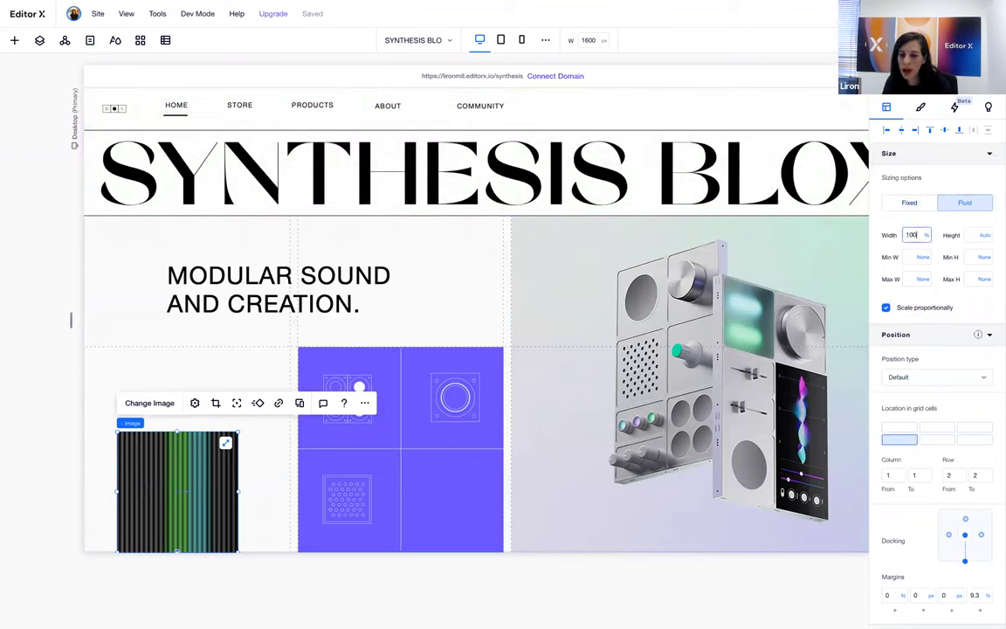
{"action": "type", "text": "00"}
{"action": "key", "text": "Return"}
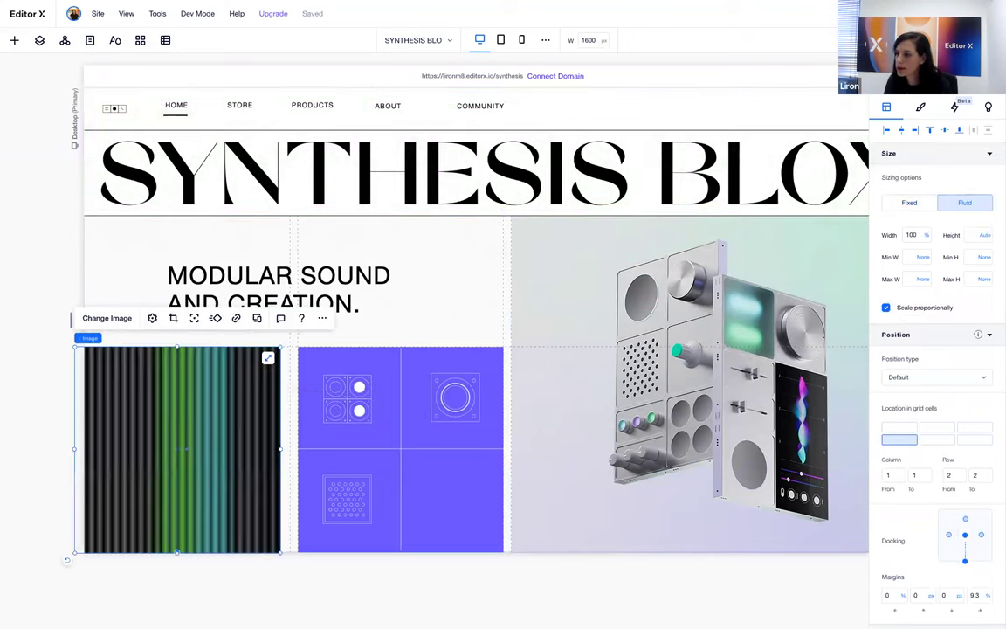
{"action": "left_click", "coordinate": [902, 131]}
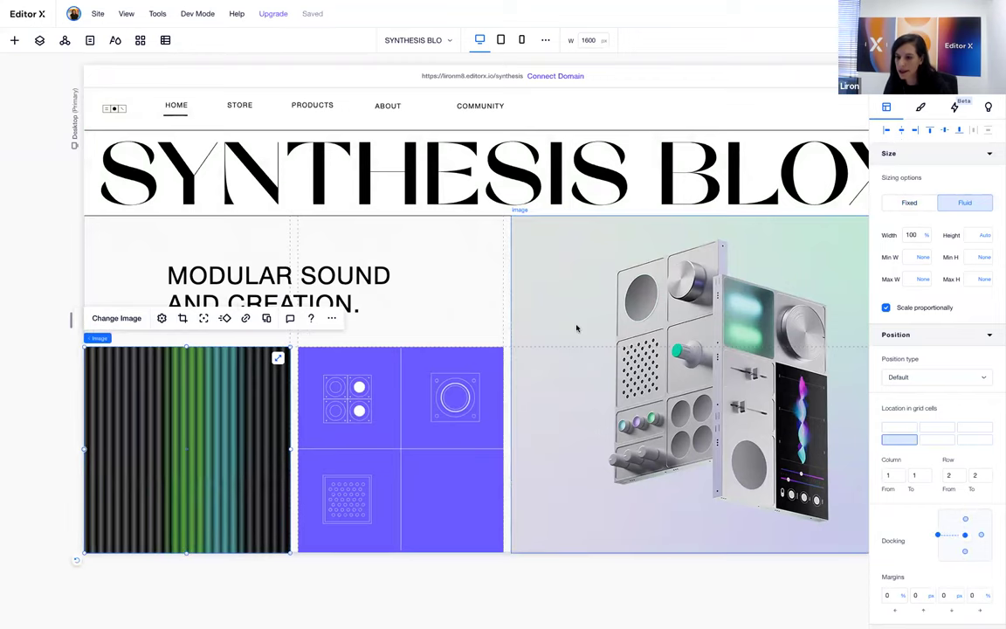
Move the MODULAR SOUND AND CREATION heading to align with the logo's left edge, with margins of about 4.4% left and 7% top.
{"action": "left_click", "coordinate": [254, 278]}
{"action": "left_click", "coordinate": [247, 281]}
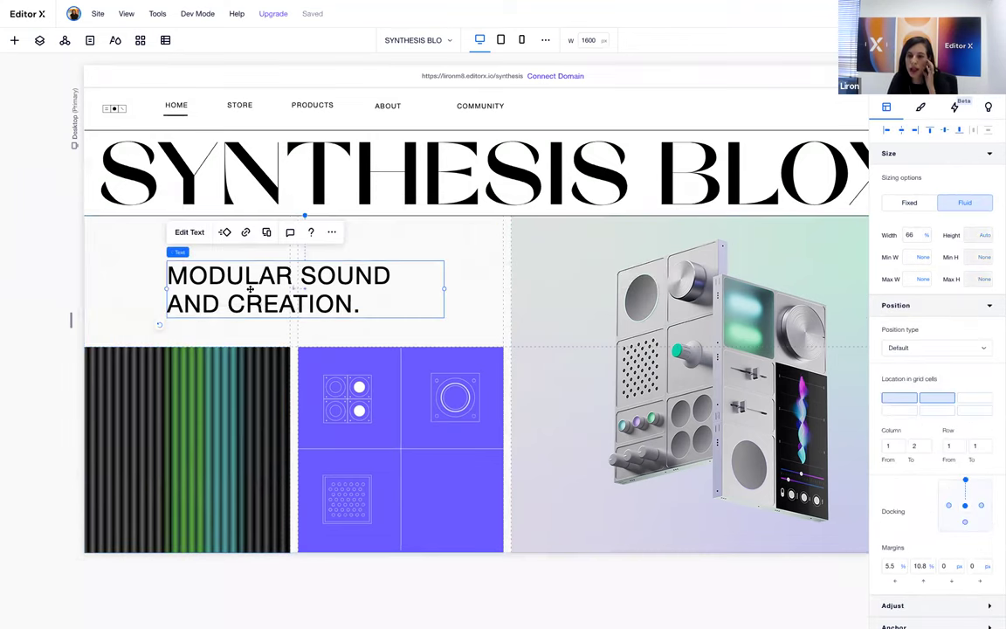
{"action": "left_click_drag", "start_coordinate": [248, 295], "coordinate": [184, 278]}
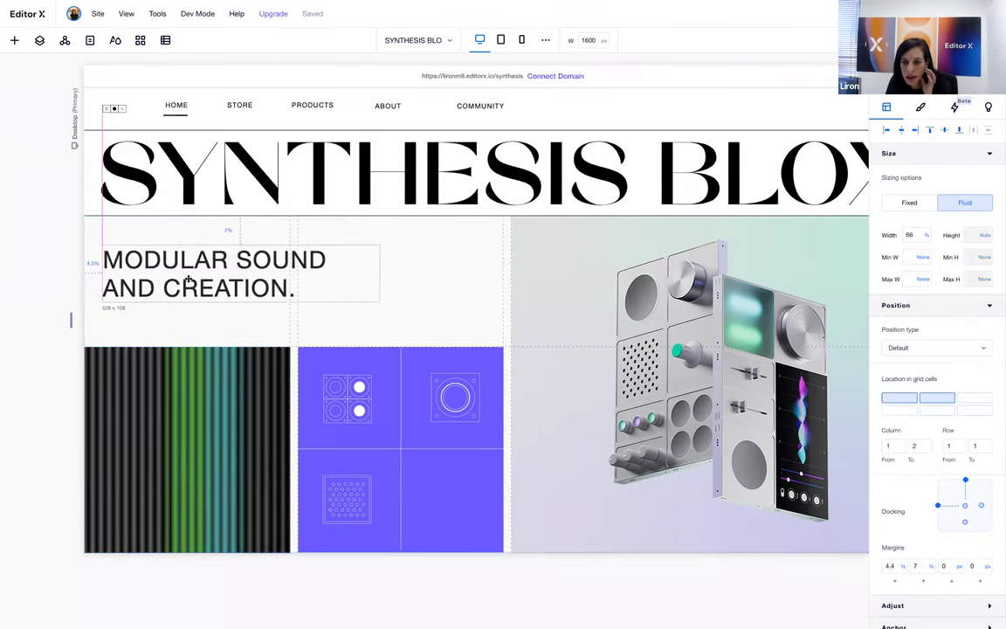
{"action": "left_click_drag", "start_coordinate": [381, 296], "coordinate": [381, 296]}
Compare the section with the live page and resize the canvas to check how the grid scales.
{"action": "left_click", "coordinate": [422, 314]}
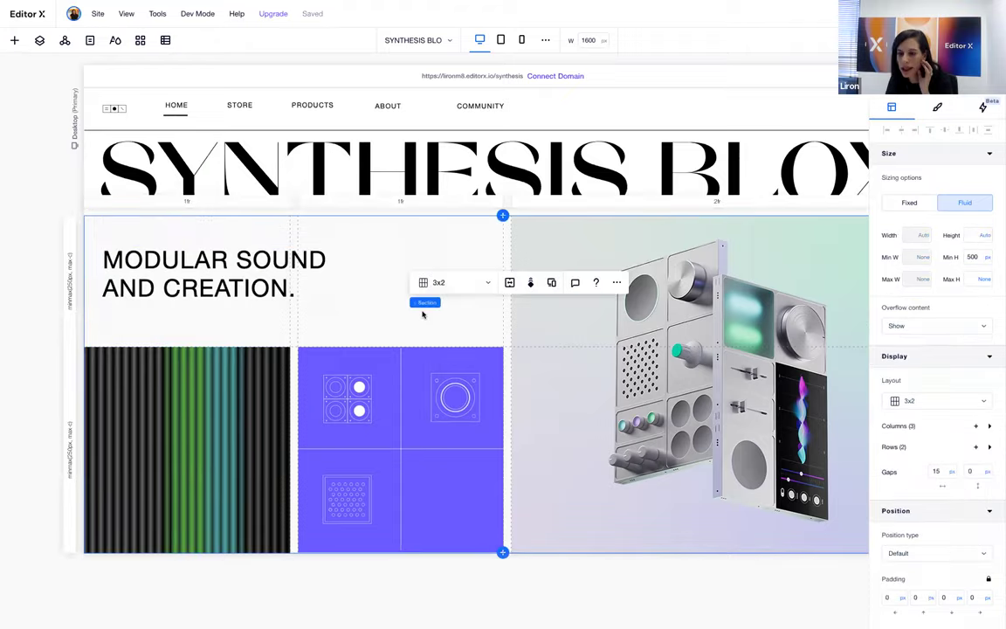
{"action": "key", "text": "ctrl+Left"}
{"action": "key", "text": "ctrl+Right"}
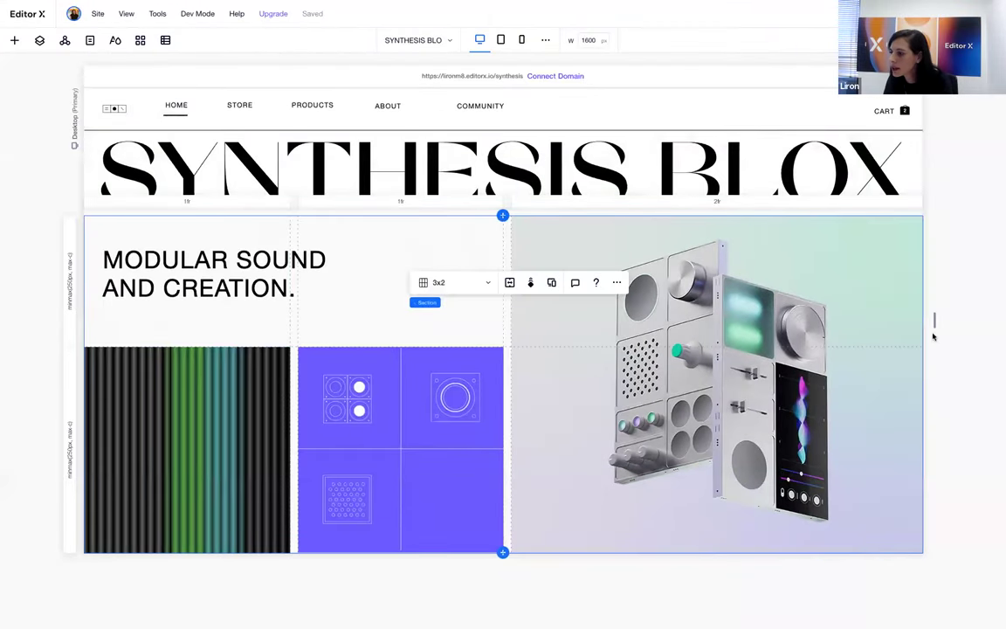
{"action": "left_click_drag", "start_coordinate": [934, 321], "coordinate": [938, 376]}
Set the section's padding to 20 px on all sides, with the top padding raised separately to 40 px.
{"action": "left_click", "coordinate": [460, 327]}
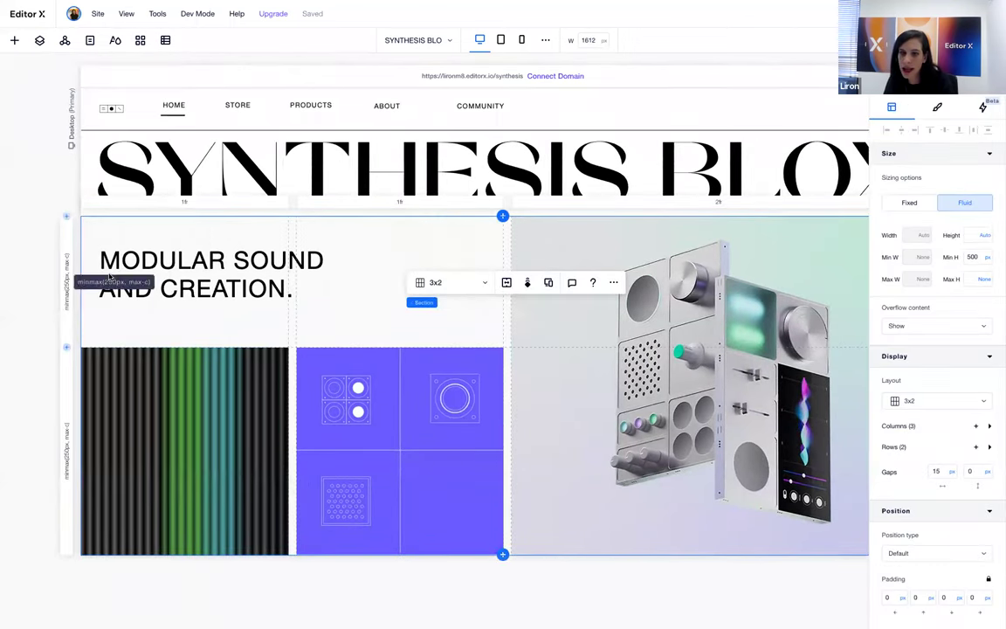
{"action": "scroll", "coordinate": [933, 533], "scroll_direction": "down", "scroll_amount": 1}
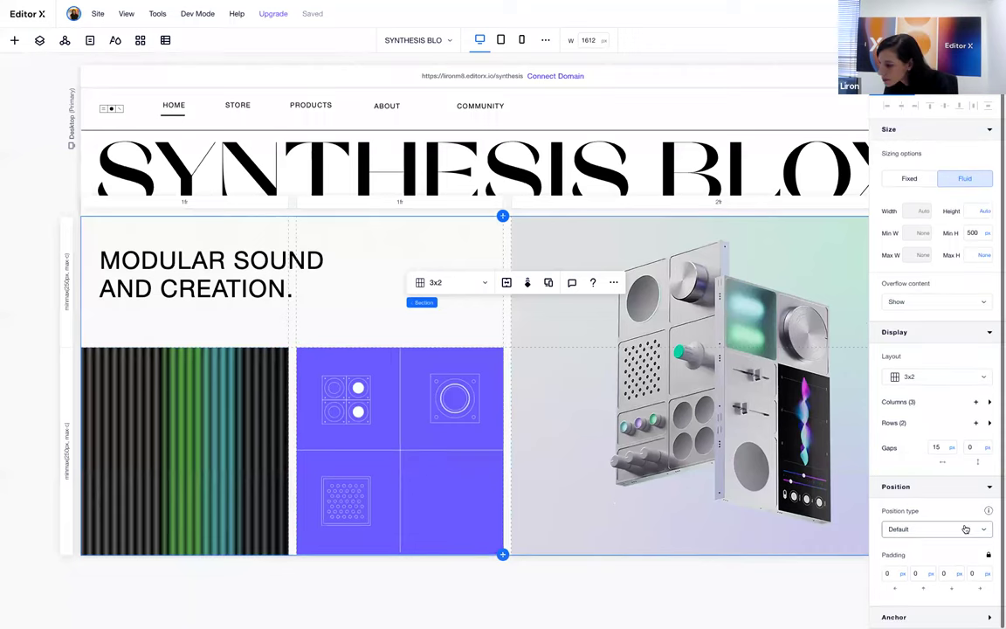
{"action": "left_click", "coordinate": [888, 572]}
{"action": "type", "text": "20"}
{"action": "key", "text": "Return"}
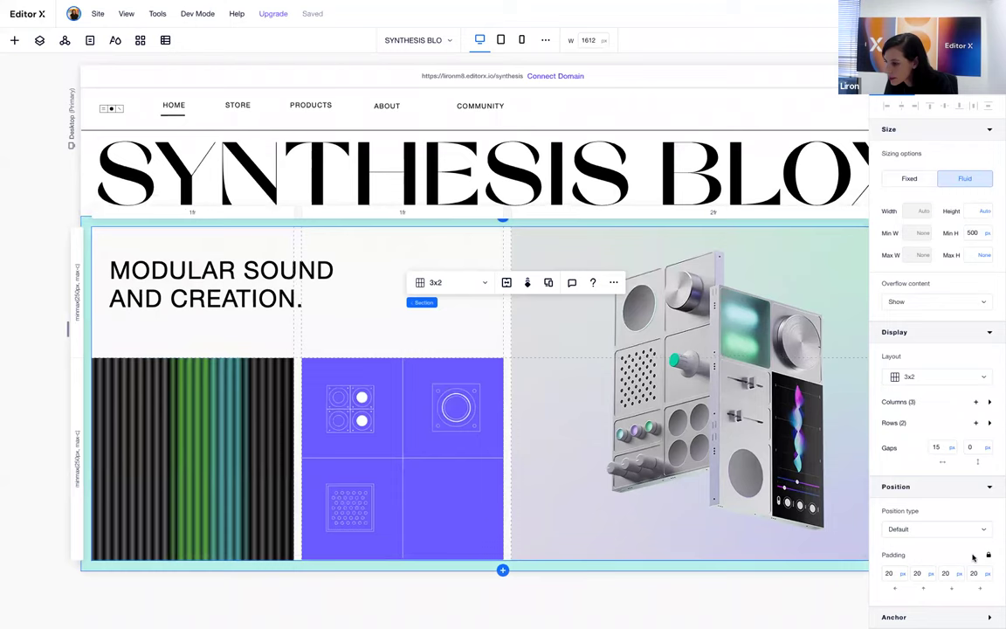
{"action": "left_click", "coordinate": [917, 573]}
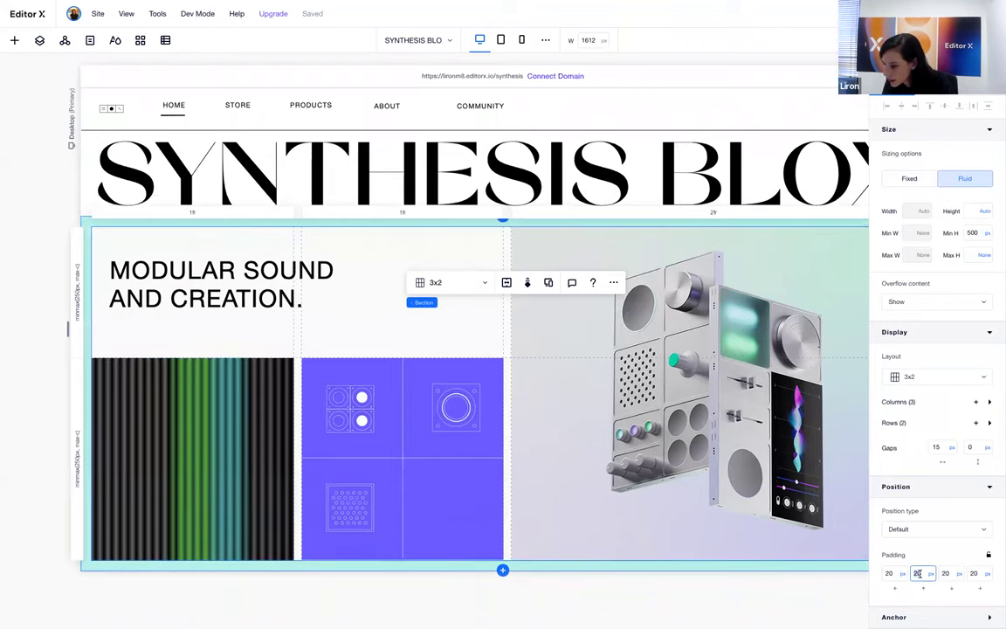
{"action": "key", "text": "Return"}
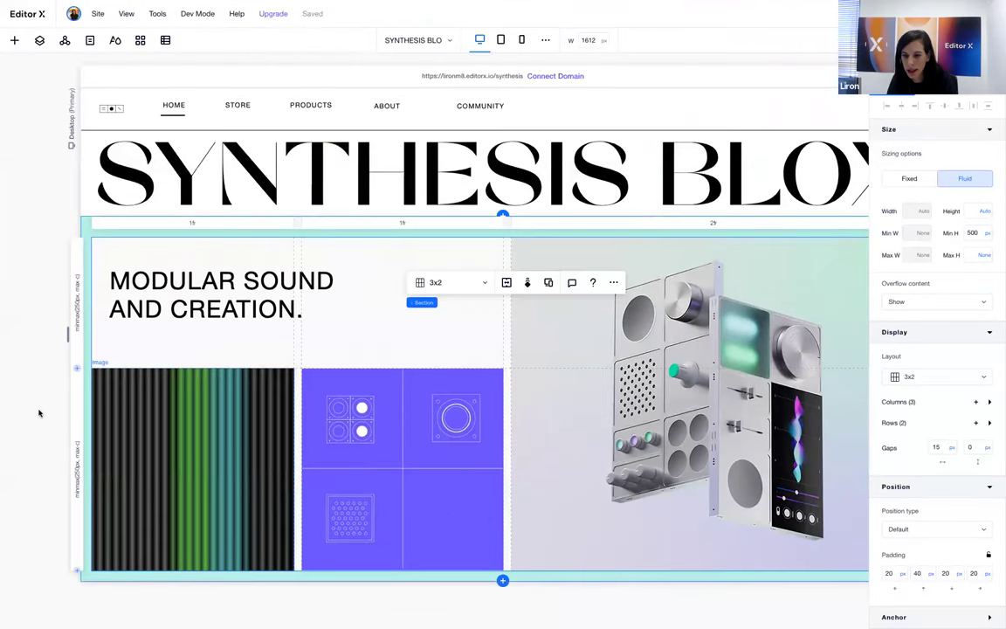
Set the second grid row's minimum height to 100 px and clear the section's own minimum height to None.
{"action": "left_click", "coordinate": [76, 467]}
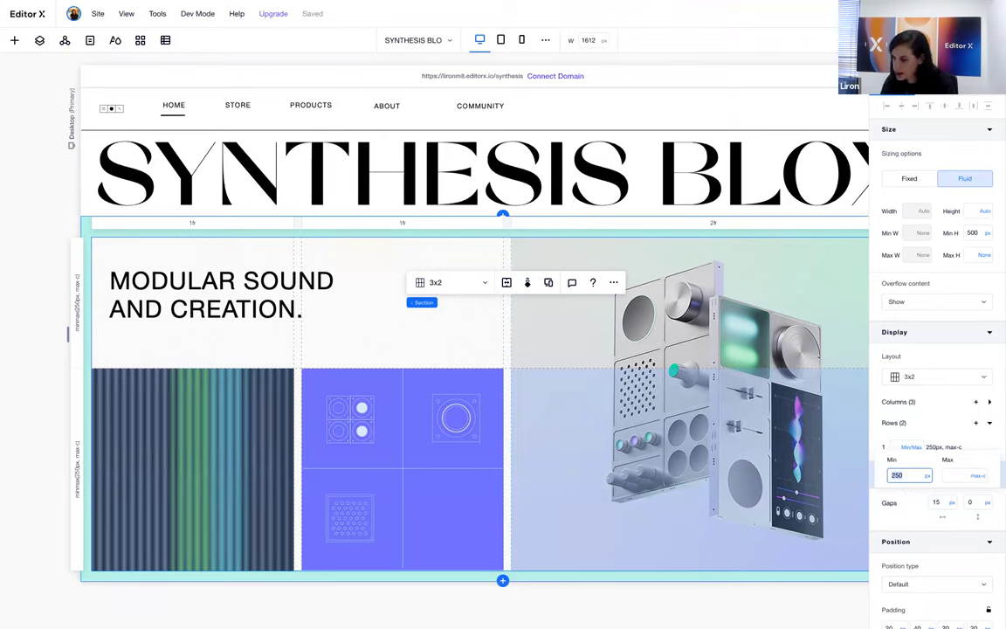
{"action": "key", "text": "Return"}
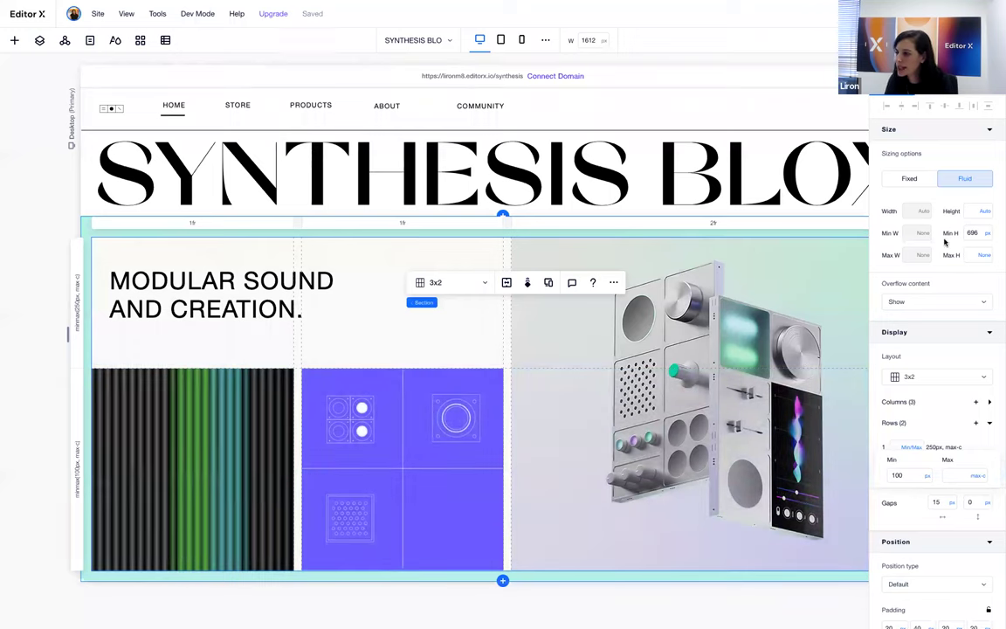
{"action": "left_click", "coordinate": [984, 212]}
{"action": "left_click", "coordinate": [978, 218]}
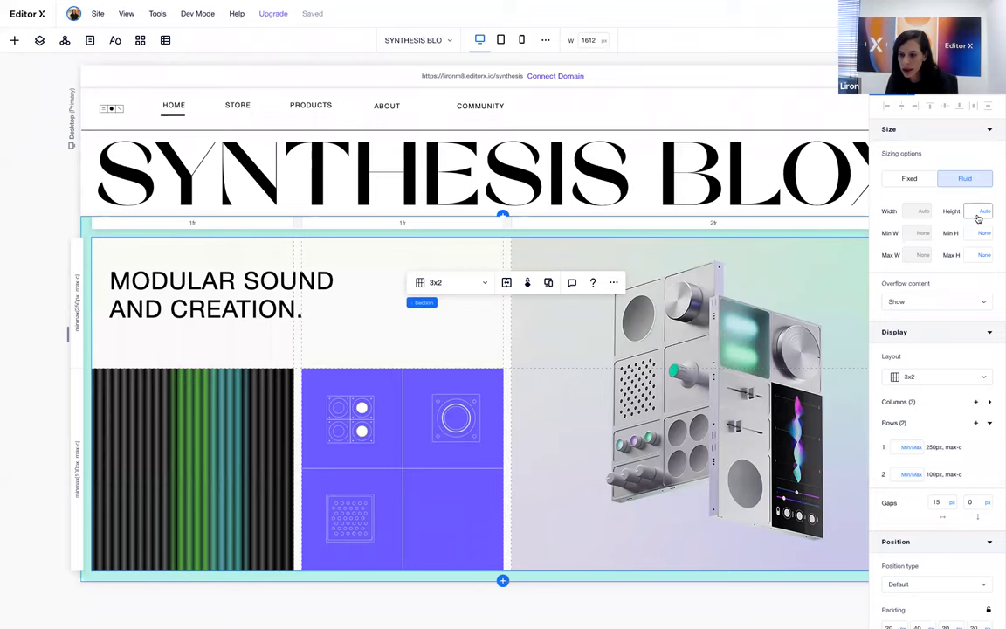
Resize the canvas to check how the section scales, and review its row and column sizes.
{"action": "key", "text": "ctrl+shift+i"}
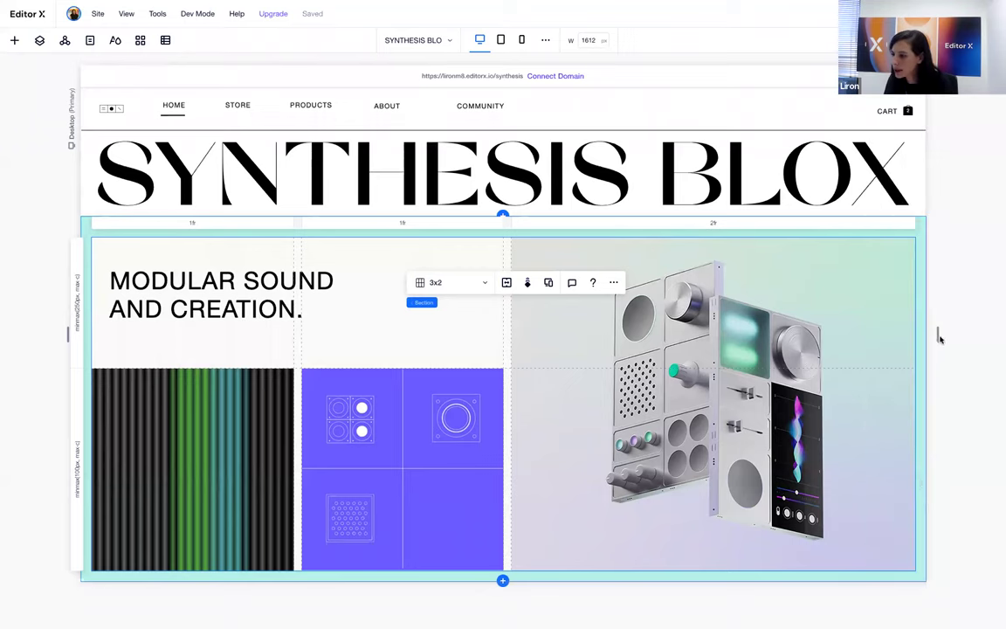
{"action": "mouse_move", "coordinate": [937, 335]}
{"action": "left_mouse_down"}
{"action": "mouse_move", "coordinate": [809, 332]}
{"action": "mouse_move", "coordinate": [903, 310]}
{"action": "mouse_move", "coordinate": [934, 316]}
{"action": "left_mouse_up"}
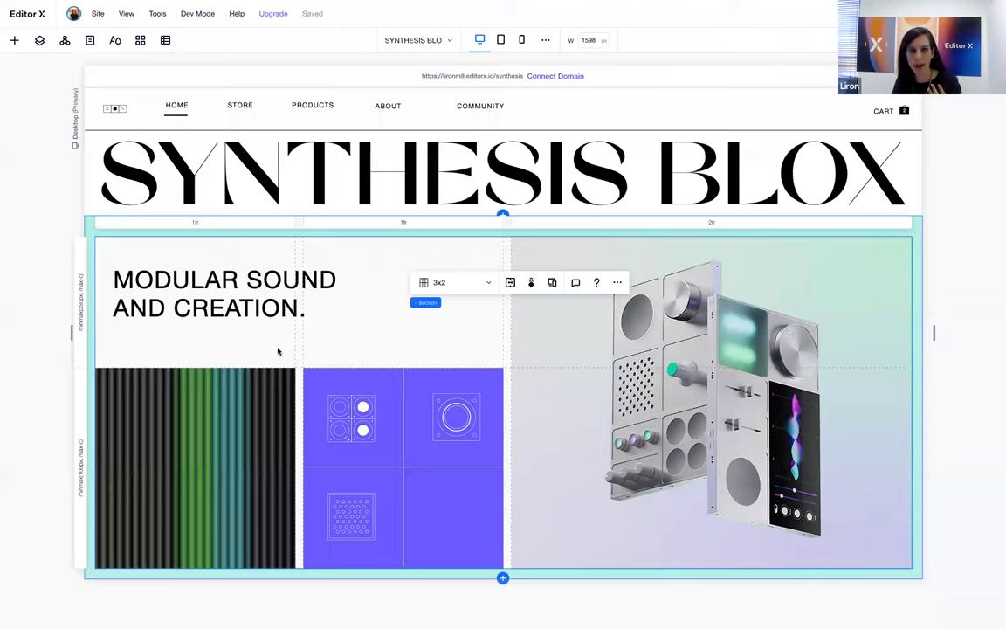
{"action": "left_click", "coordinate": [82, 304]}
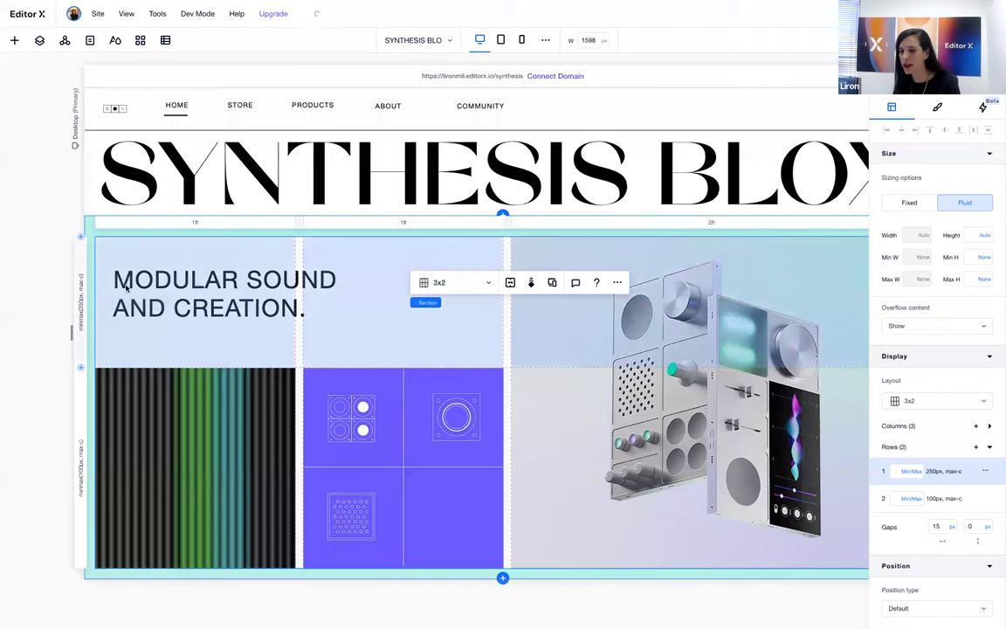
{"action": "left_click", "coordinate": [897, 425]}
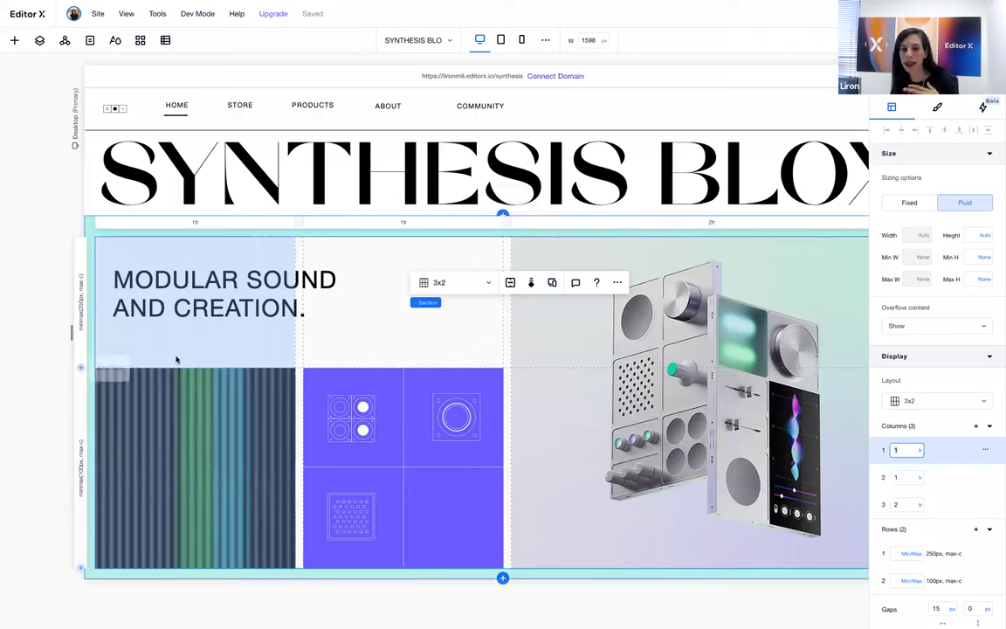
Hide the grid measurements on the canvas and show them again.
{"action": "left_click", "coordinate": [126, 14]}
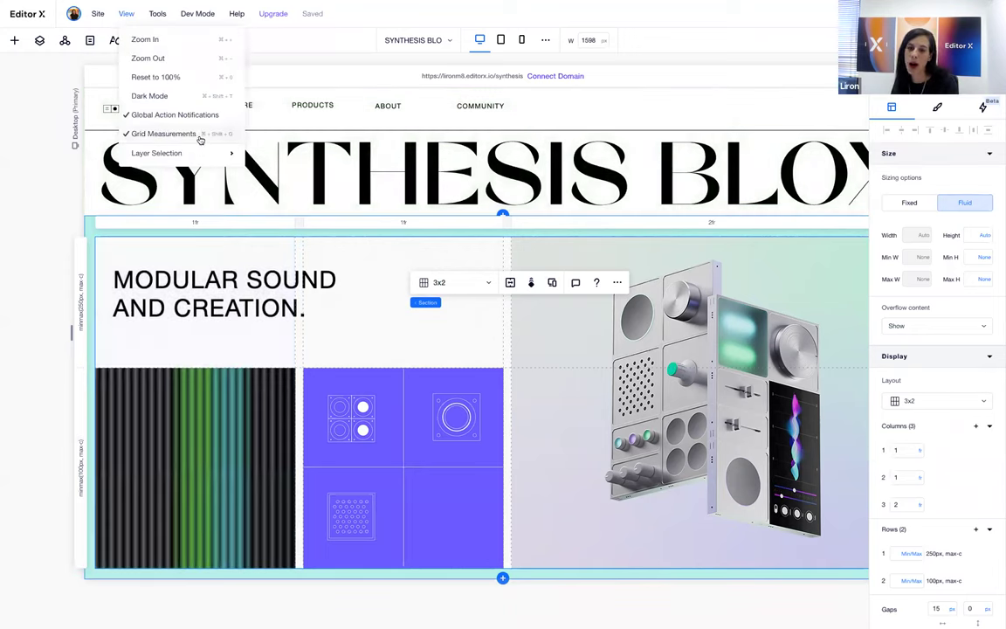
{"action": "left_click", "coordinate": [163, 134]}
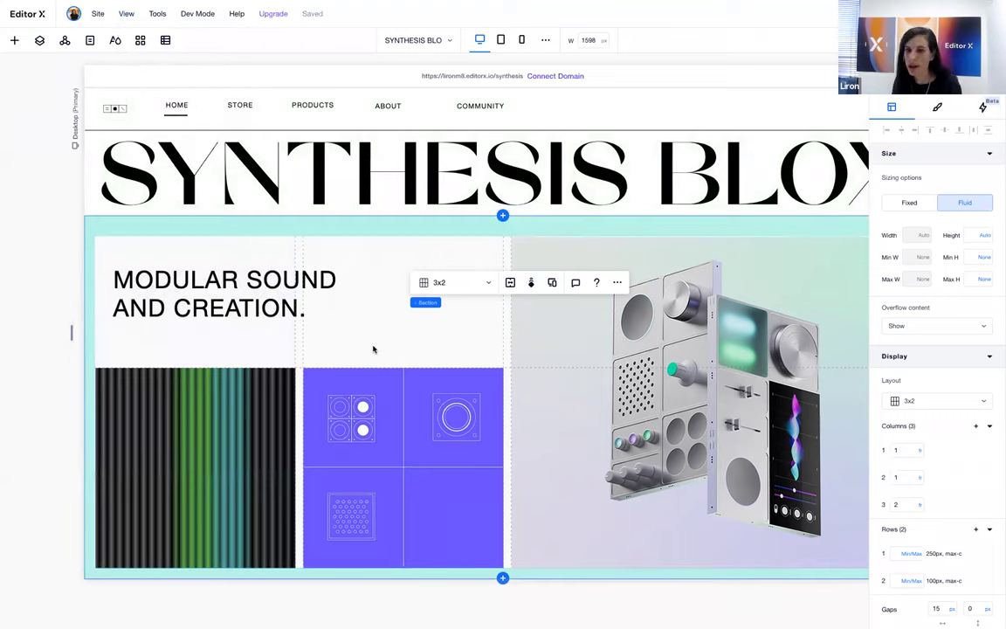
{"action": "key", "text": "ctrl+shift+m"}
{"action": "key", "text": "ctrl+shift+m"}
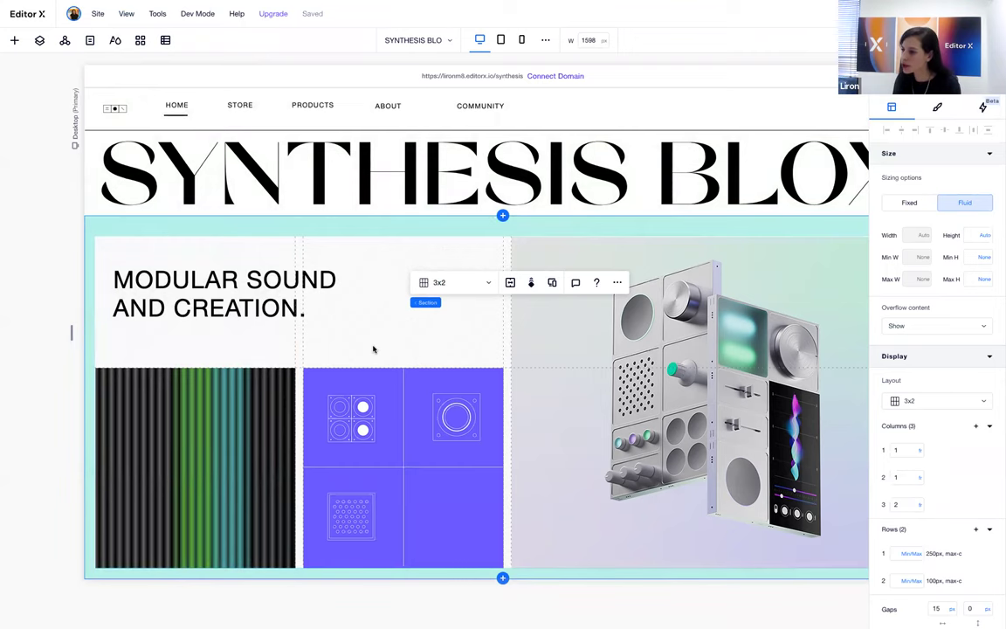
{"action": "key", "text": "ctrl+shift+m"}
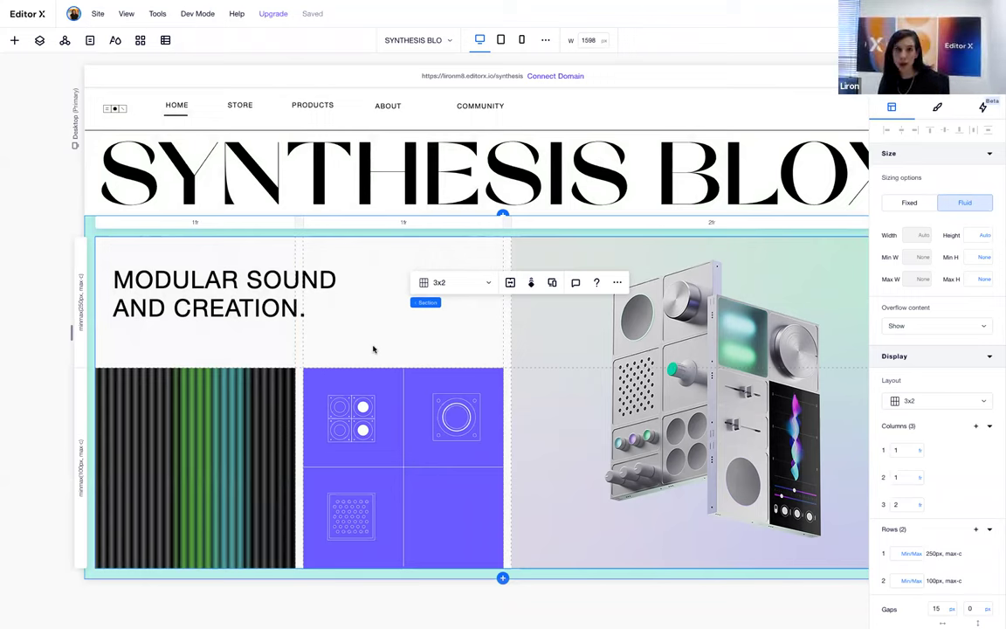
Switch to the tablet breakpoint and examine the live page's section layout in a narrow browser window.
{"action": "left_click", "coordinate": [497, 48]}
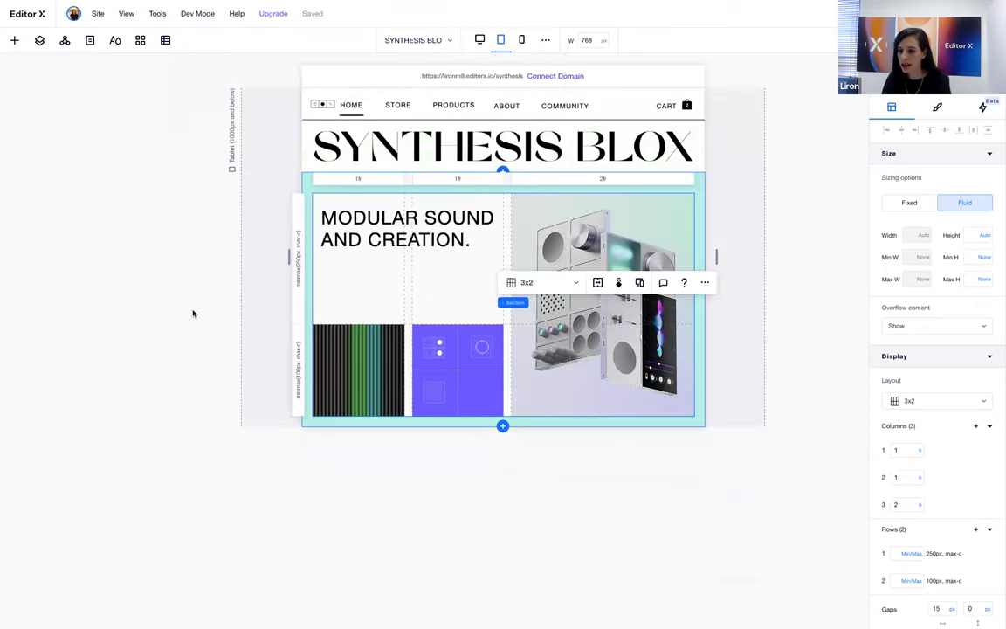
{"action": "key", "text": "ctrl+Left"}
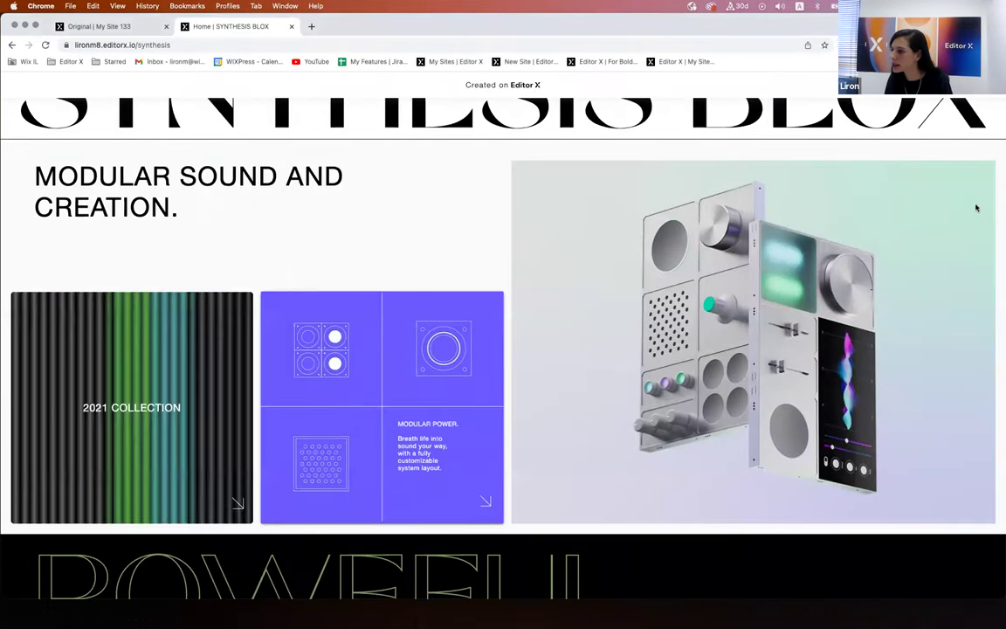
{"action": "left_click_drag", "start_coordinate": [1000, 203], "coordinate": [444, 164]}
{"action": "scroll", "coordinate": [262, 466], "scroll_direction": "down", "scroll_amount": 3}
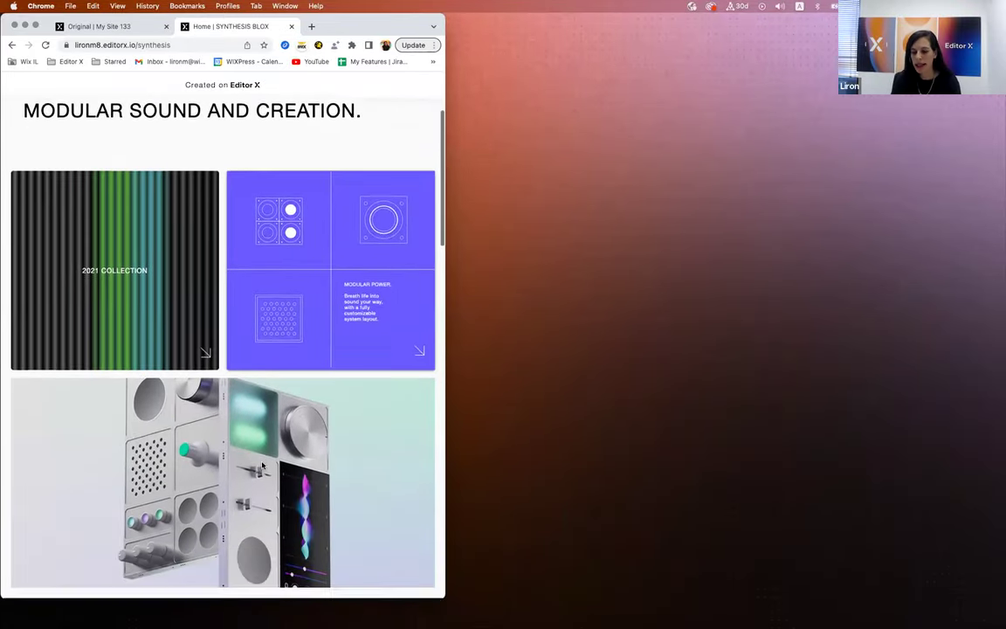
{"action": "scroll", "coordinate": [262, 465], "scroll_direction": "up", "scroll_amount": 2}
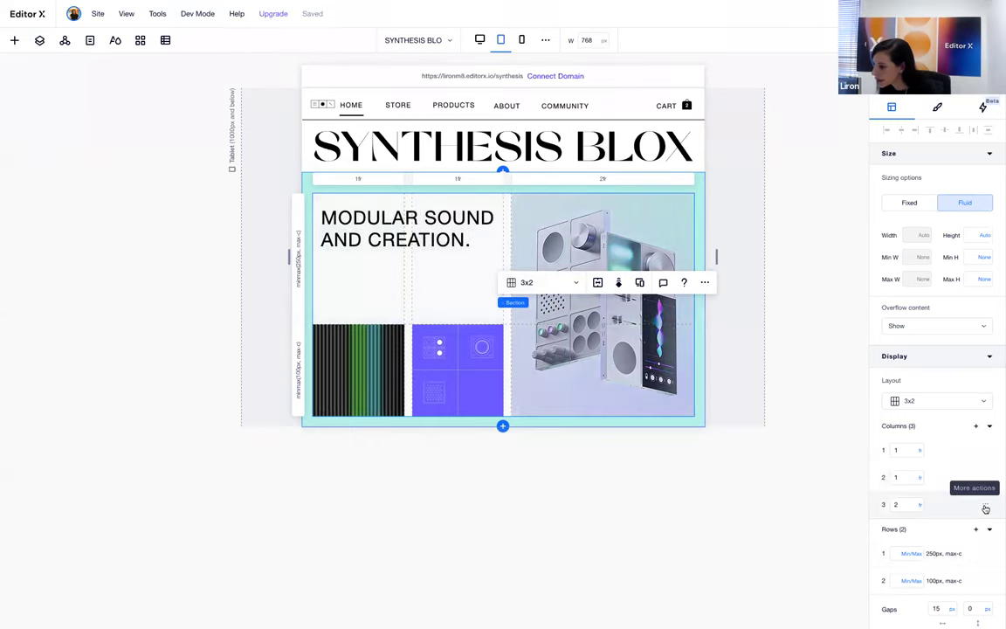
Delete the section grid's third column and add a third row for the tablet layout.
{"action": "left_click", "coordinate": [984, 508]}
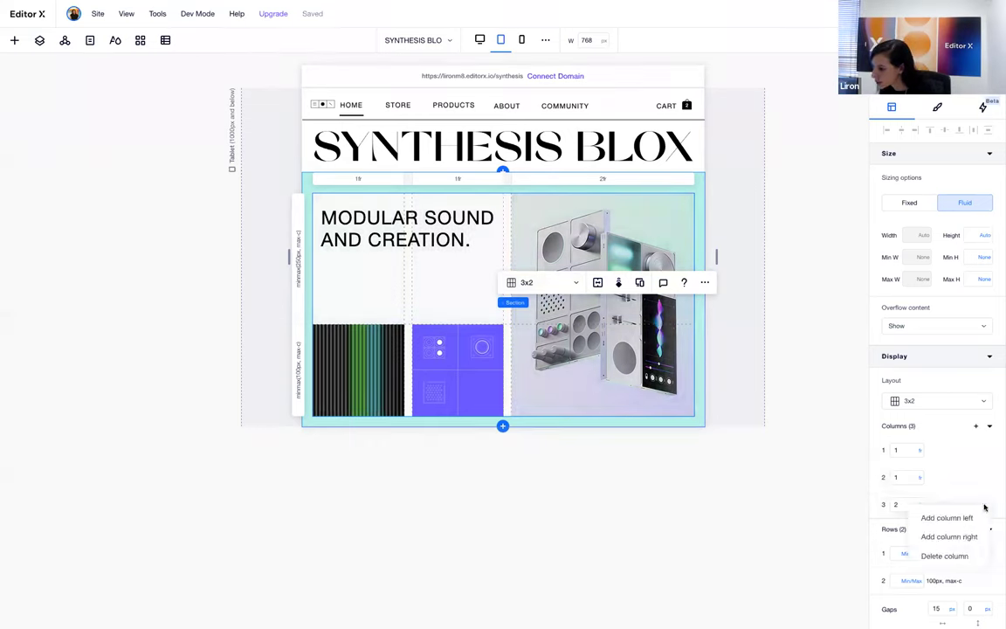
{"action": "left_click", "coordinate": [945, 556]}
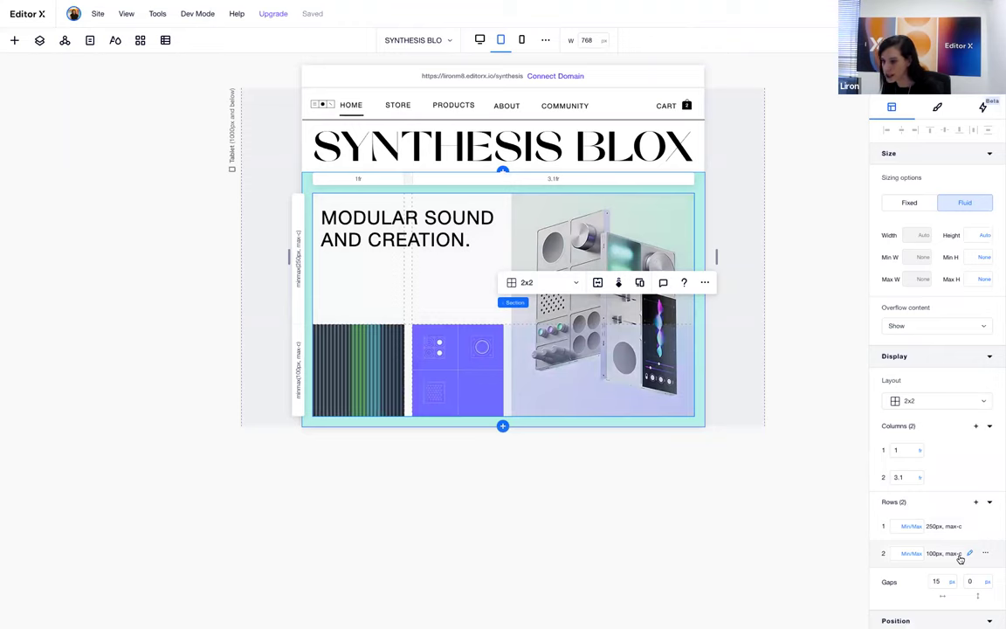
{"action": "left_click", "coordinate": [978, 506]}
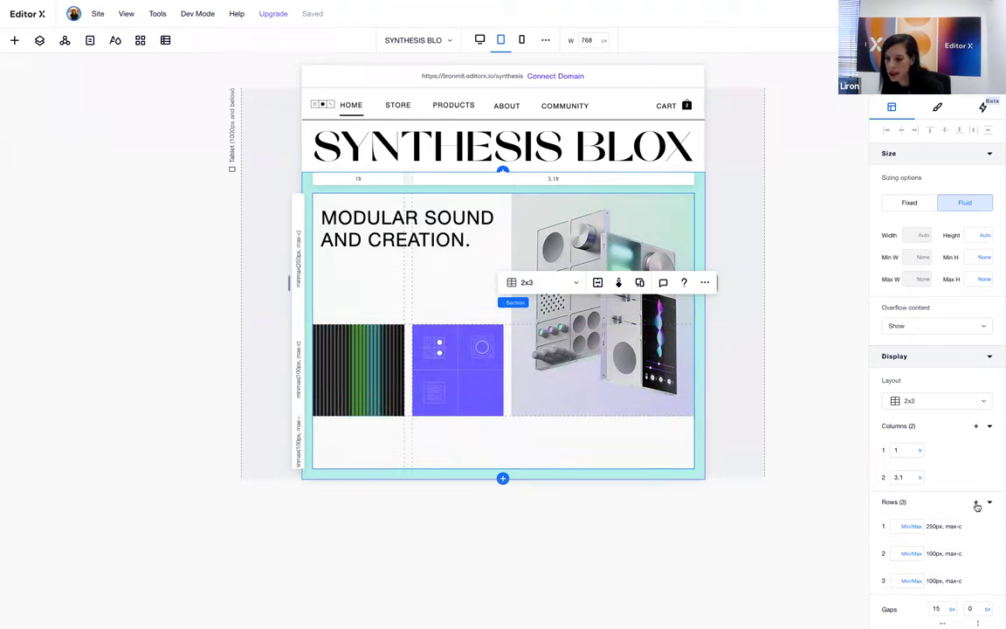
Place the product image in row 3 of the grid and expand it across columns 1 and 2.
{"action": "left_click", "coordinate": [517, 308]}
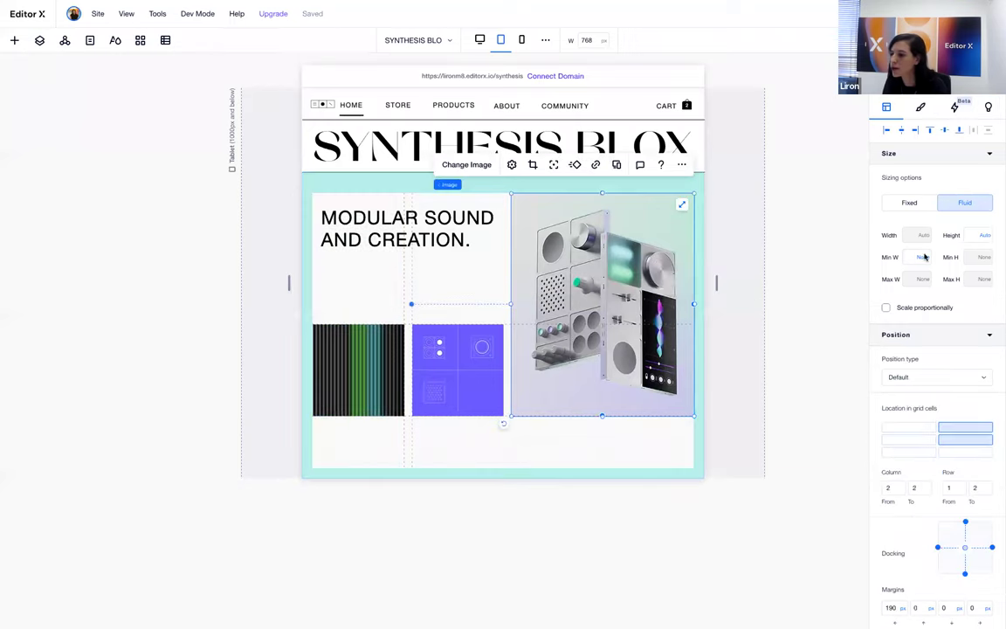
{"action": "left_click", "coordinate": [967, 453]}
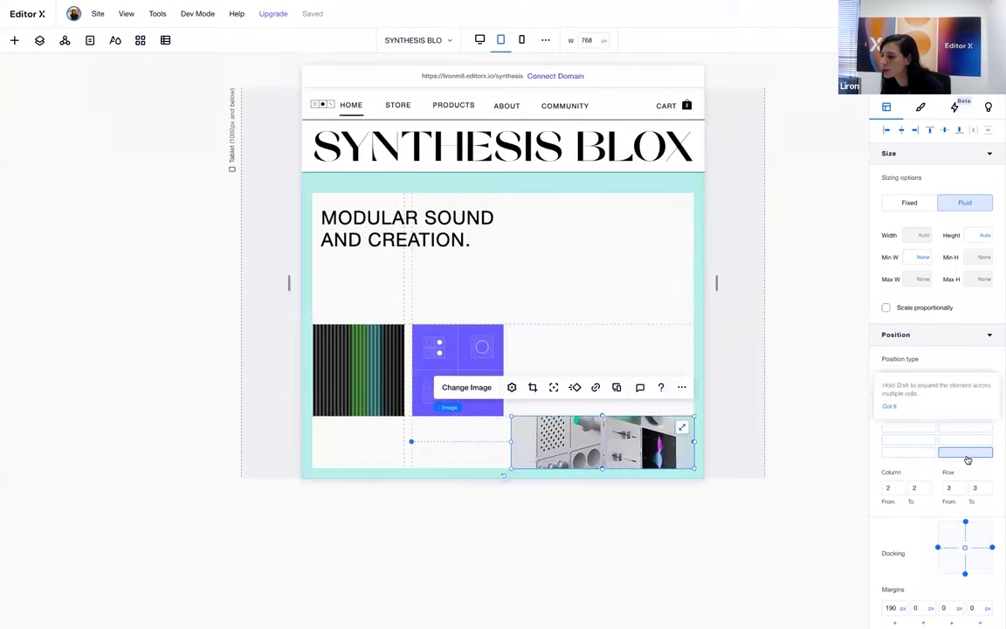
{"action": "left_click", "coordinate": [903, 452], "text": "shift"}
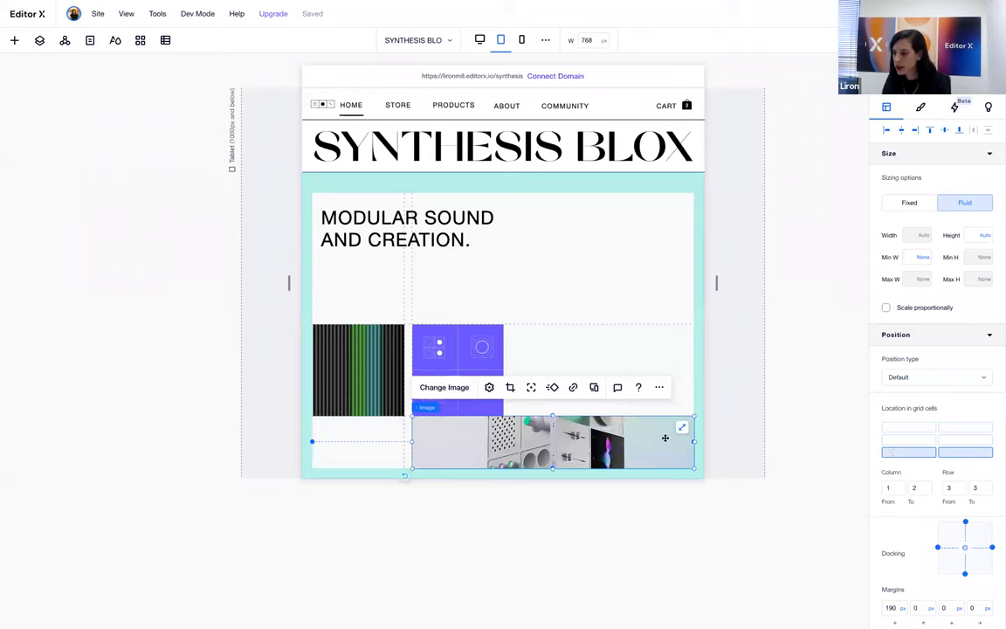
Stretch the product image to fill its row 3 cells and set the section grid's second column to 1 fr.
{"action": "left_click", "coordinate": [597, 388]}
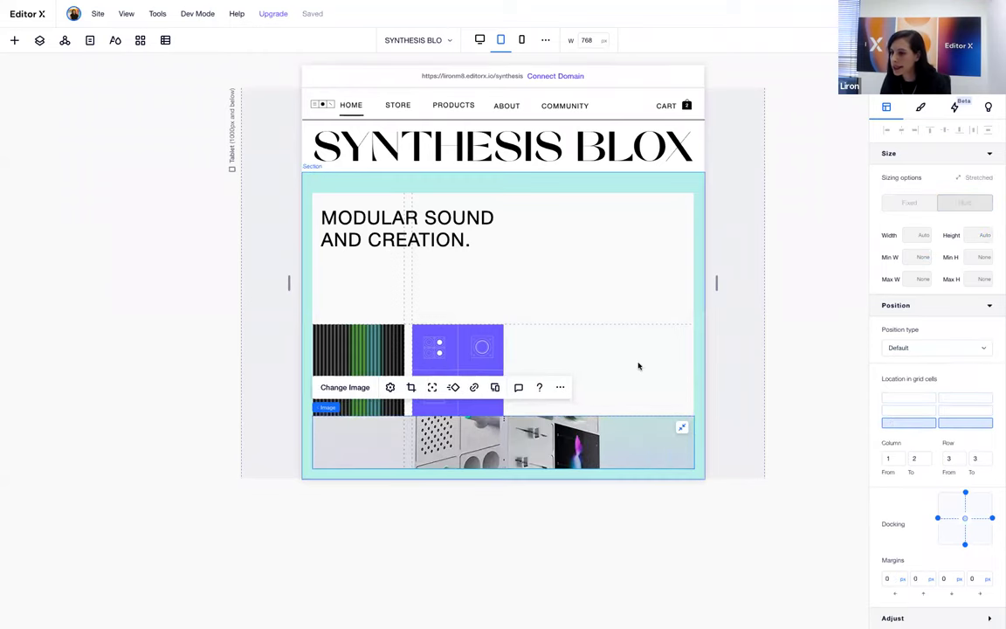
{"action": "left_click", "coordinate": [550, 180]}
{"action": "left_click", "coordinate": [552, 179]}
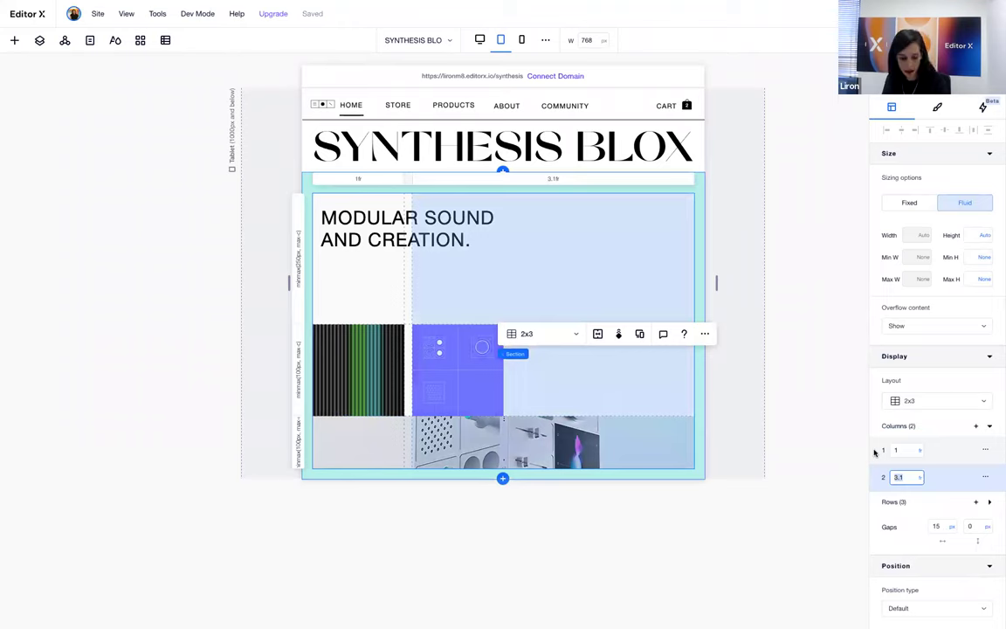
{"action": "type", "text": "1"}
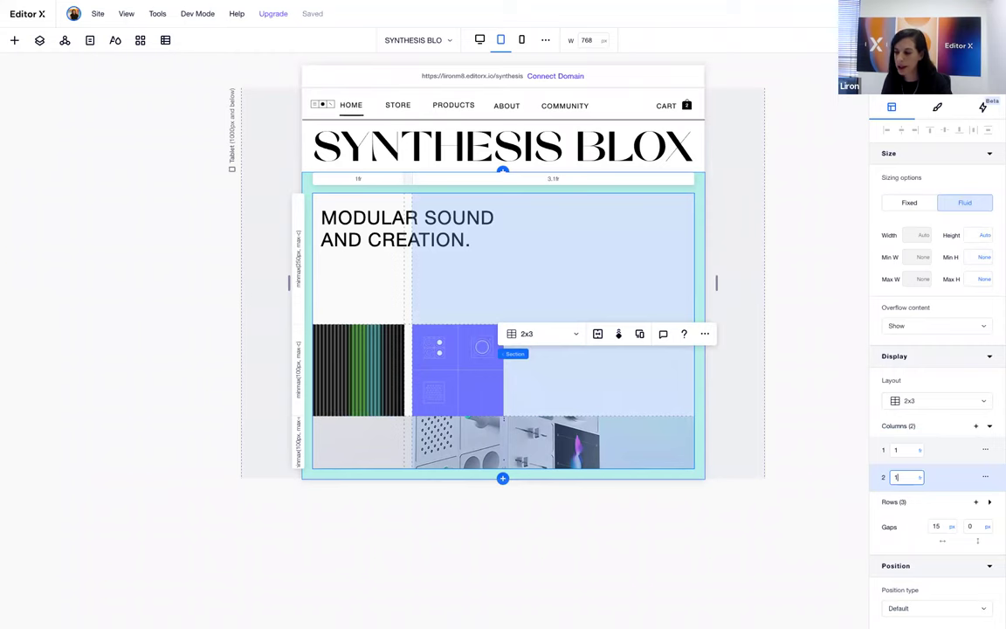
{"action": "key", "text": "Return"}
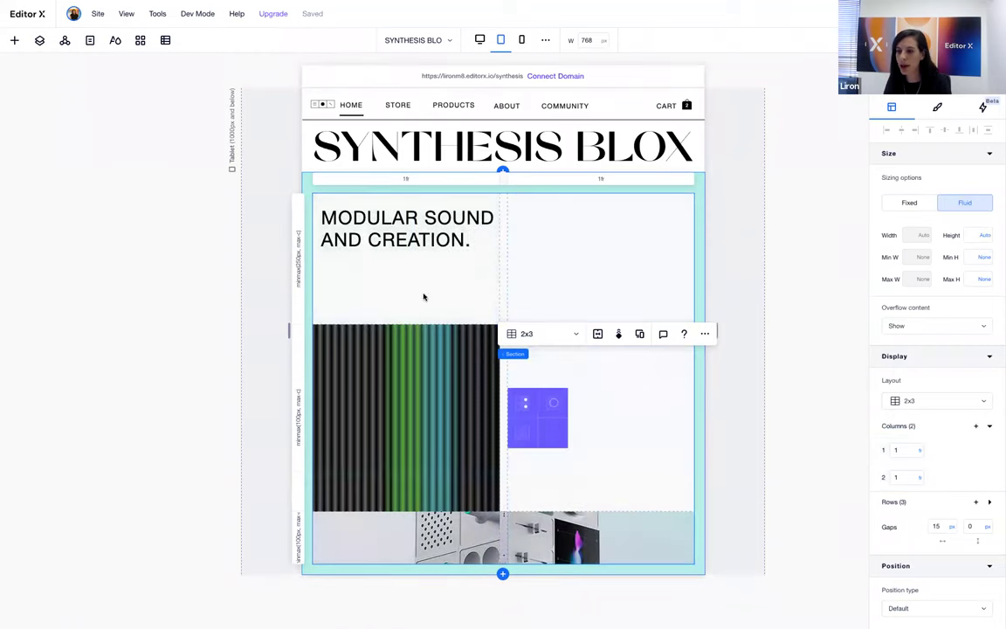
Set the purple image's width to 100% of its grid cell.
{"action": "left_click", "coordinate": [552, 431]}
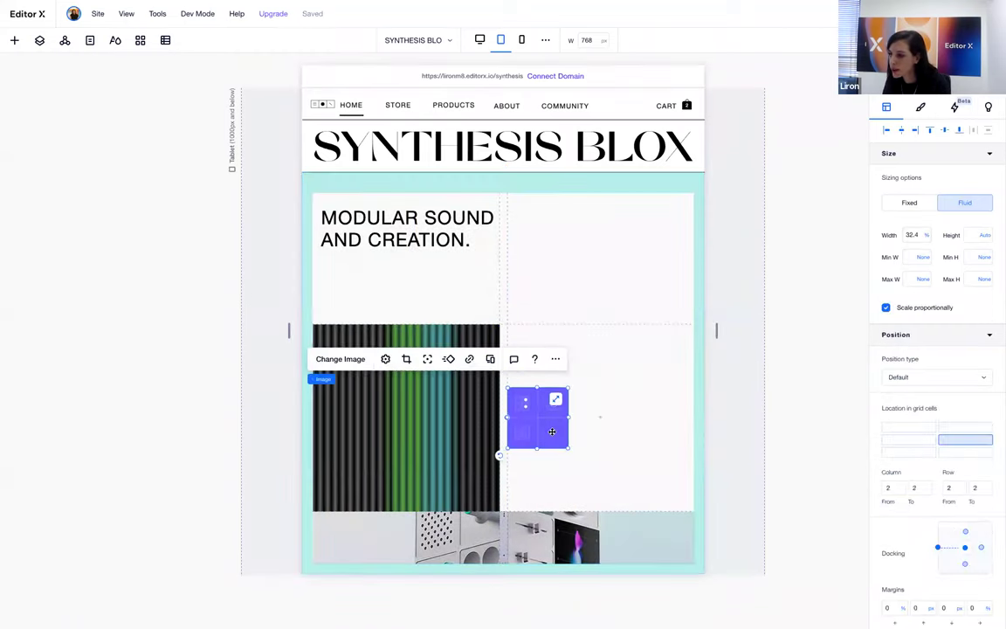
{"action": "left_click", "coordinate": [912, 234]}
{"action": "type", "text": "1"}
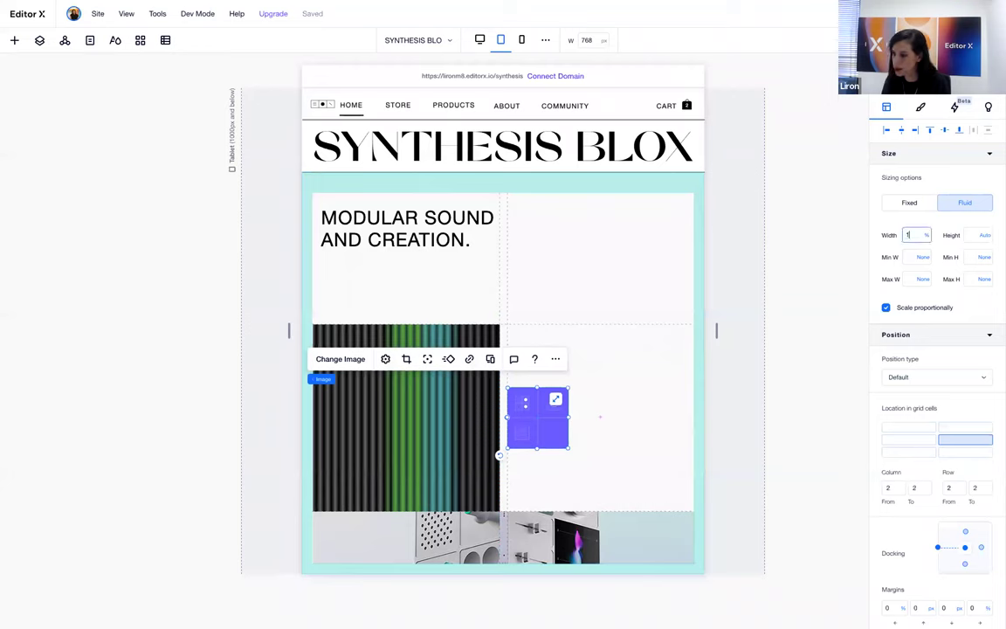
{"action": "type", "text": "00"}
{"action": "key", "text": "Return"}
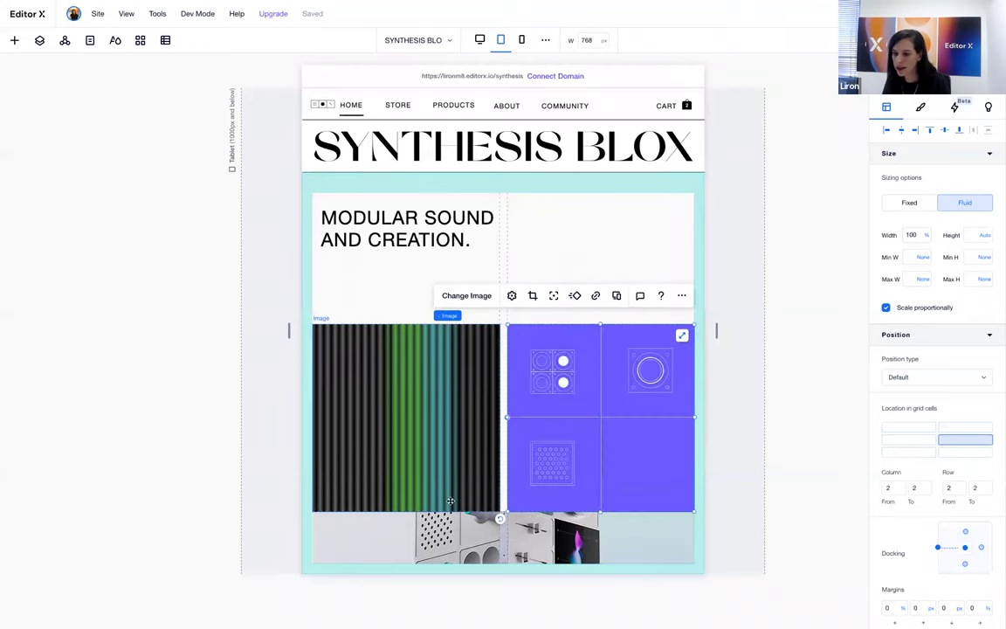
Examine the live page's heading row, image pair and full-width product image at tablet width for comparison.
{"action": "left_click", "coordinate": [542, 257]}
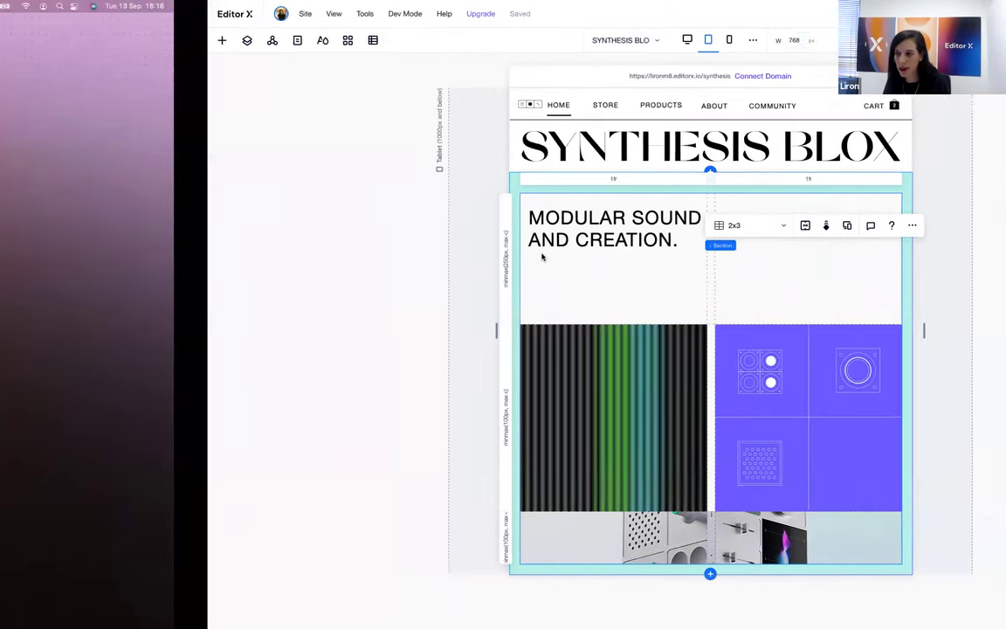
{"action": "key", "text": "ctrl+Right"}
{"action": "key", "text": "ctrl+Left"}
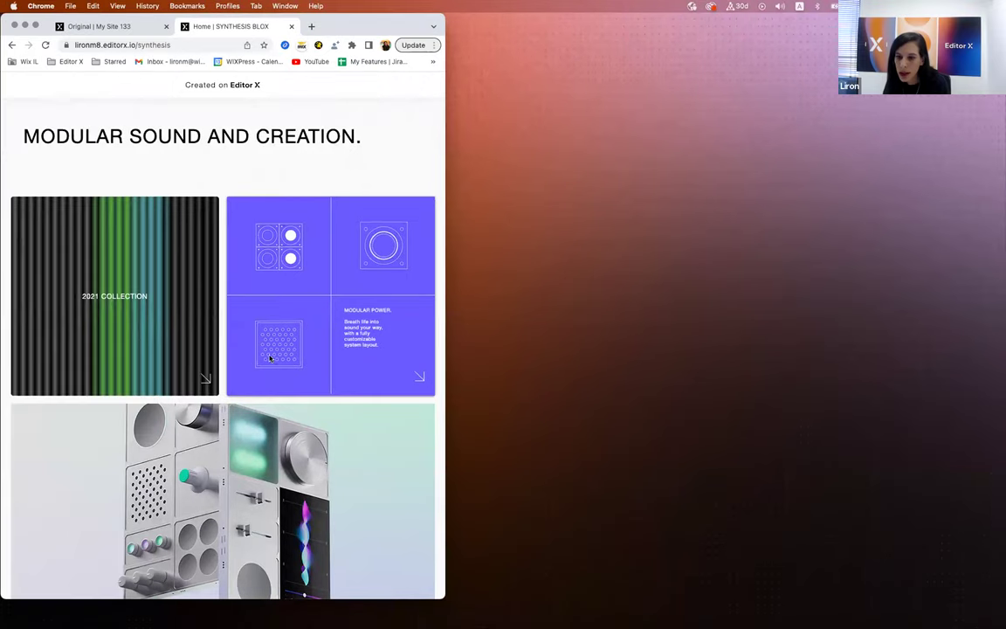
{"action": "scroll", "coordinate": [243, 445], "scroll_direction": "down", "scroll_amount": 3}
{"action": "scroll", "coordinate": [237, 507], "scroll_direction": "up", "scroll_amount": 3}
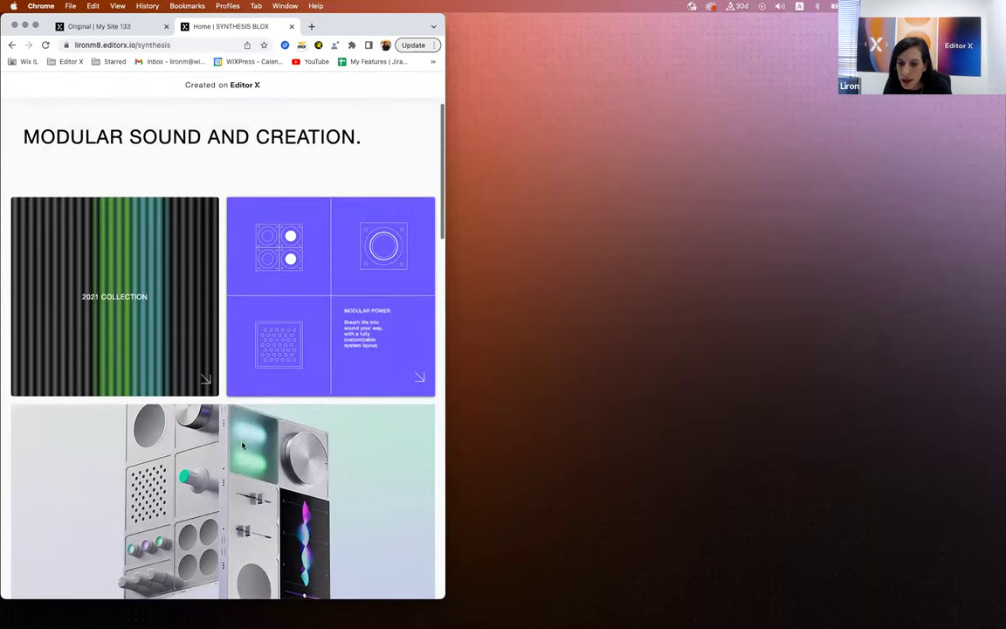
{"action": "scroll", "coordinate": [218, 492], "scroll_direction": "up", "scroll_amount": 2}
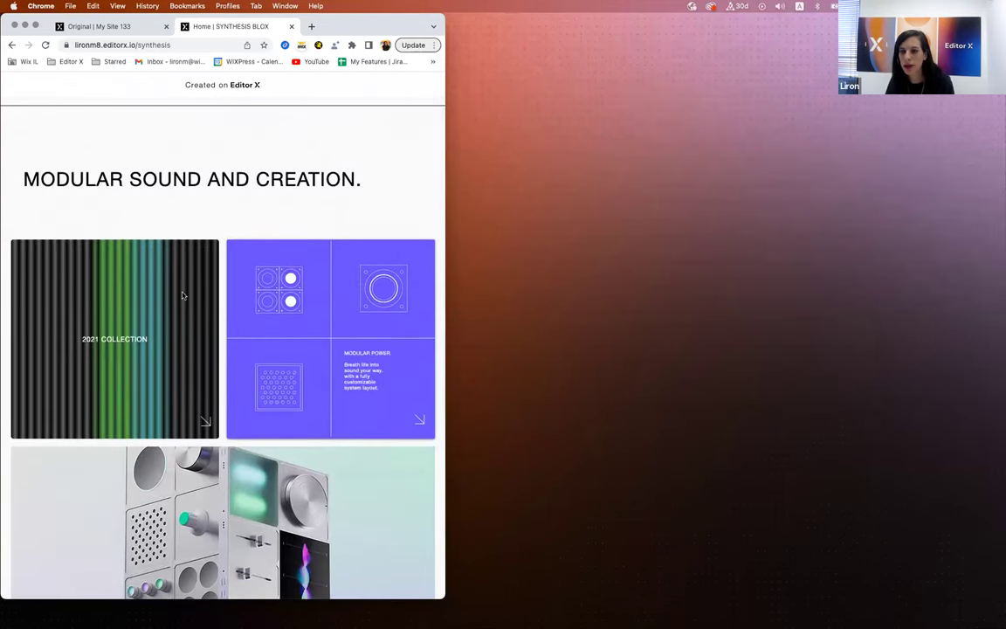
{"action": "key", "text": "ctrl+Right"}
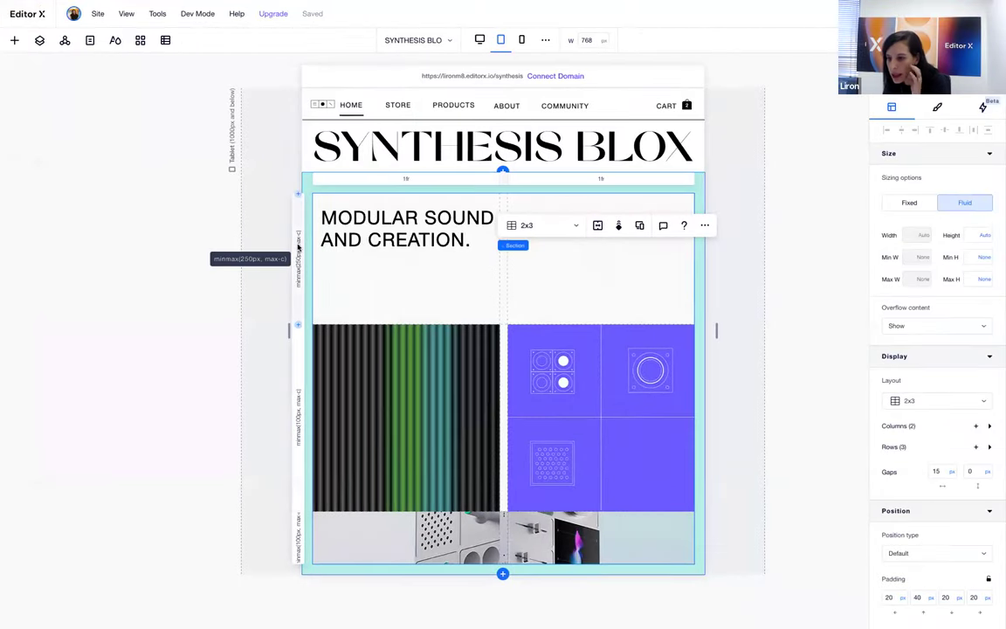
Set the minimum height of the section grid's first row to 200 px.
{"action": "left_click", "coordinate": [298, 248]}
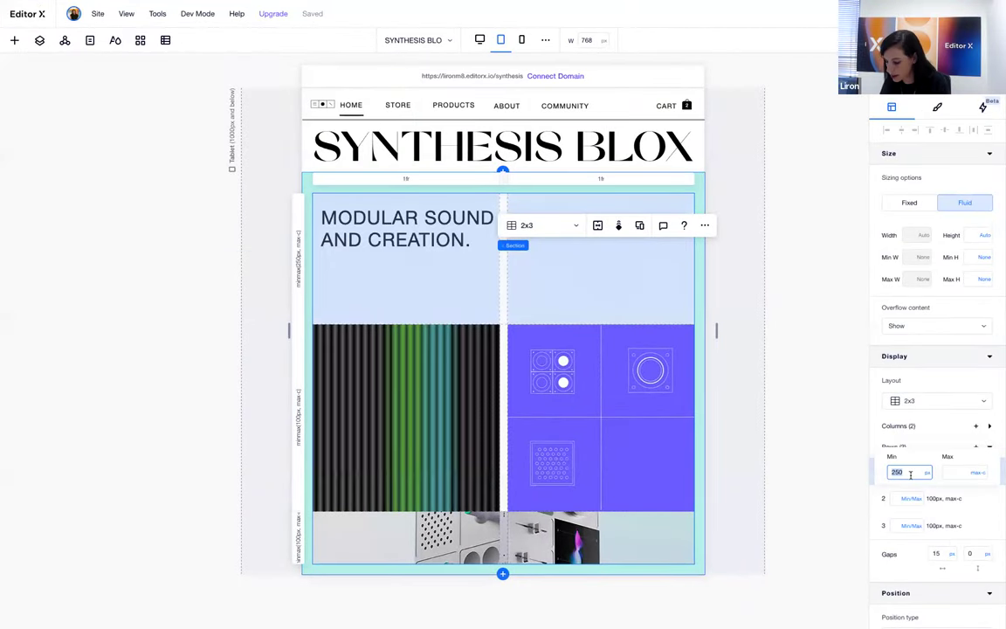
{"action": "type", "text": "200"}
{"action": "key", "text": "Return"}
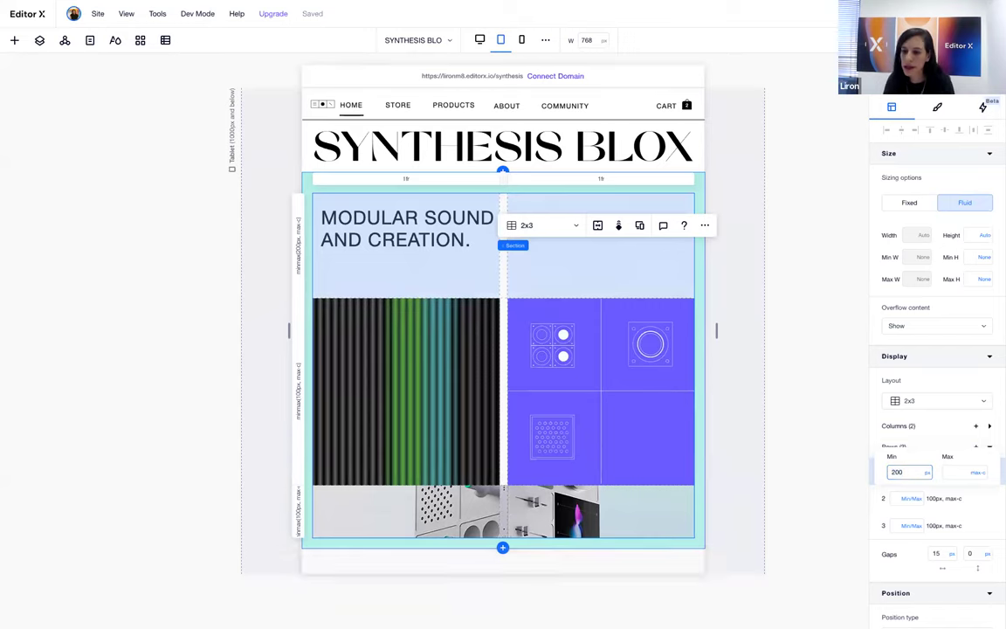
Widen the MODULAR SOUND AND CREATION. heading to about 93.7% and centre it vertically in the first row.
{"action": "left_click", "coordinate": [385, 218]}
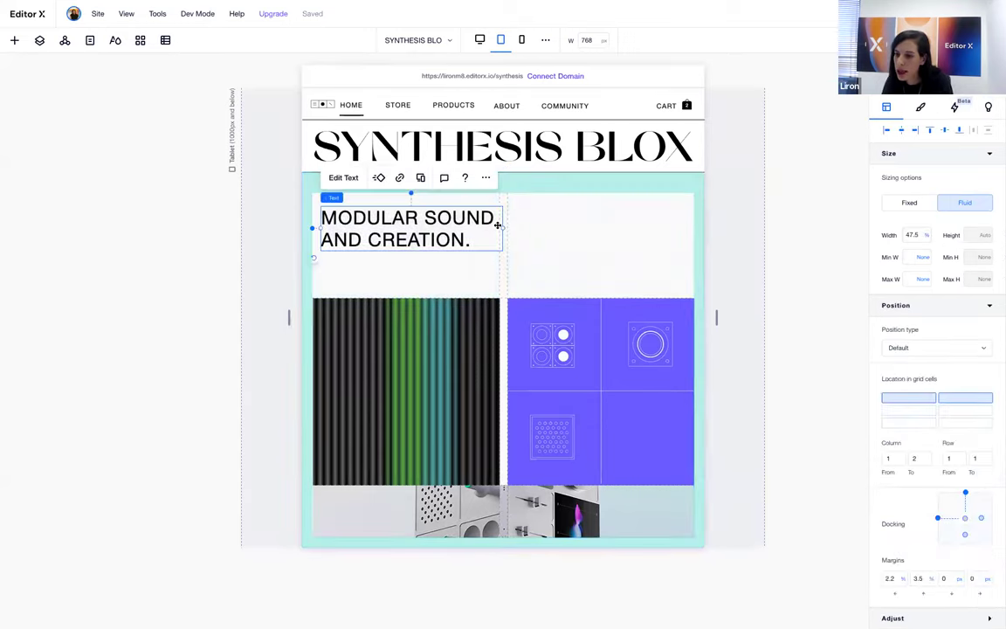
{"action": "left_click_drag", "start_coordinate": [495, 225], "coordinate": [680, 236]}
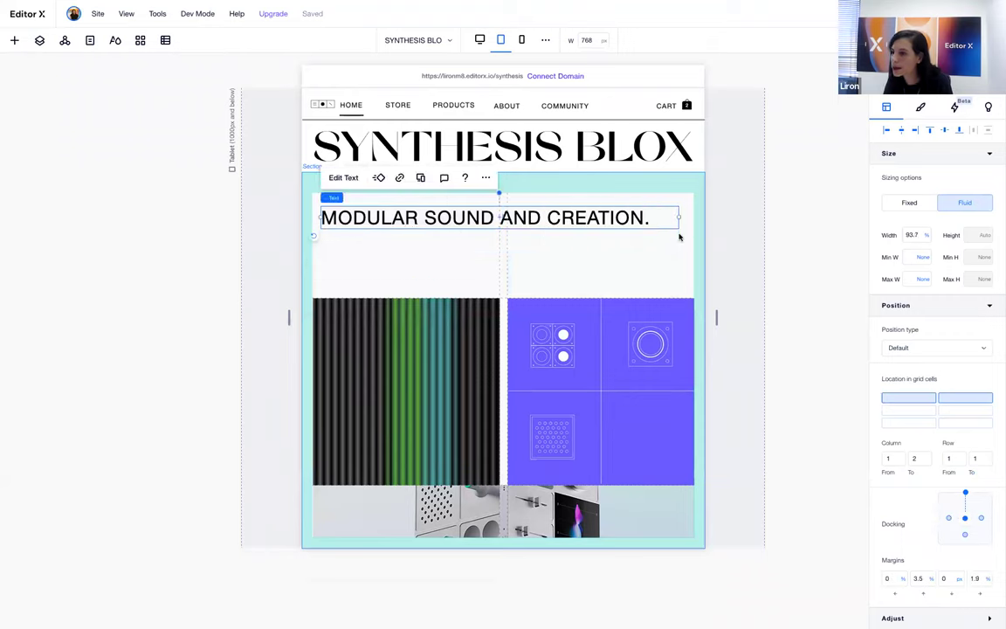
{"action": "left_click", "coordinate": [945, 131]}
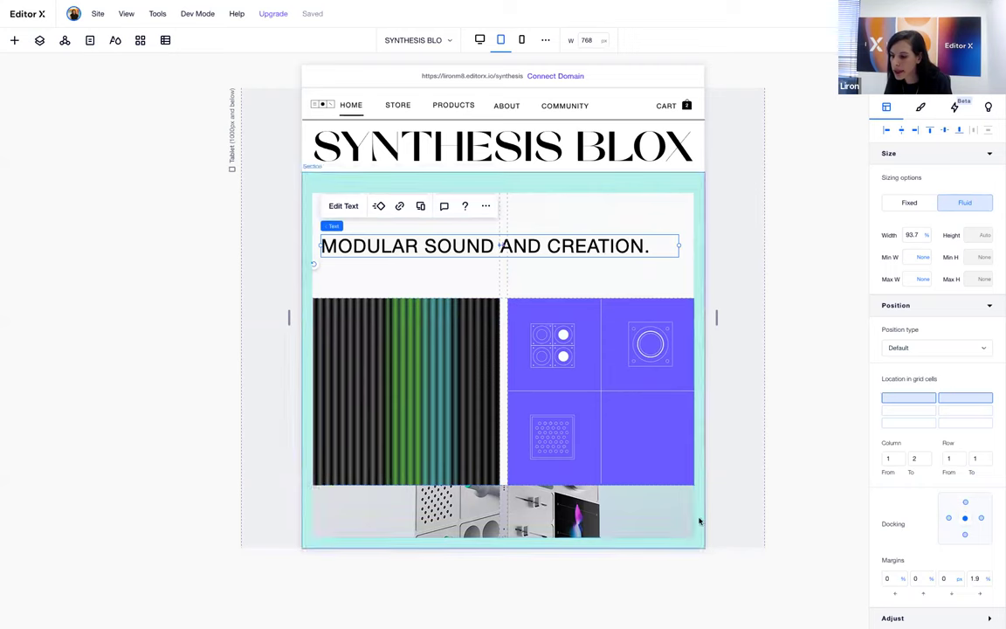
Set the minimum height of the section grid's third row to 400 px.
{"action": "left_click", "coordinate": [527, 521]}
{"action": "left_click", "coordinate": [295, 515]}
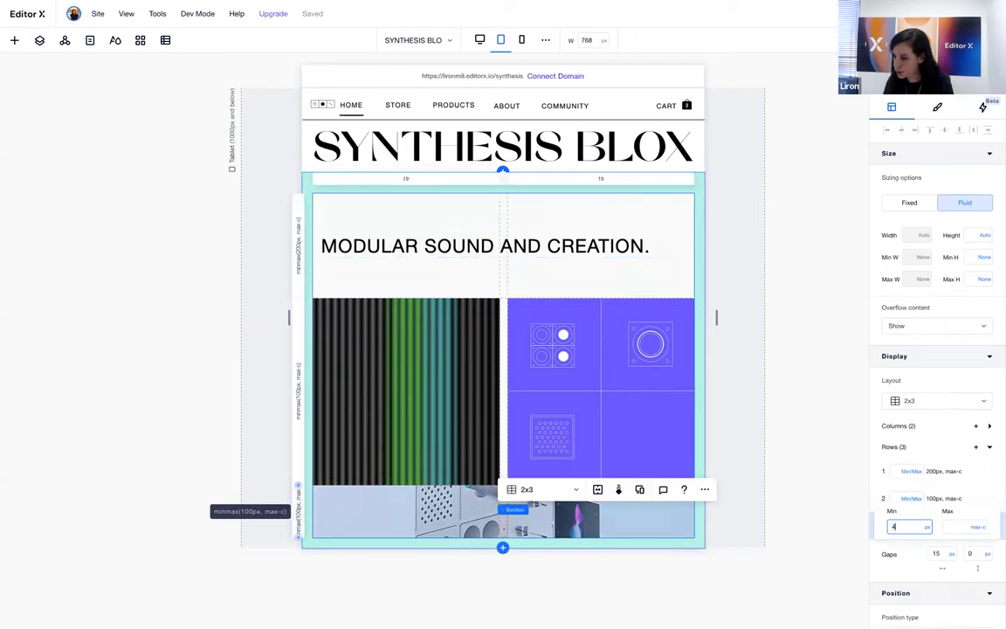
{"action": "key", "text": "Return"}
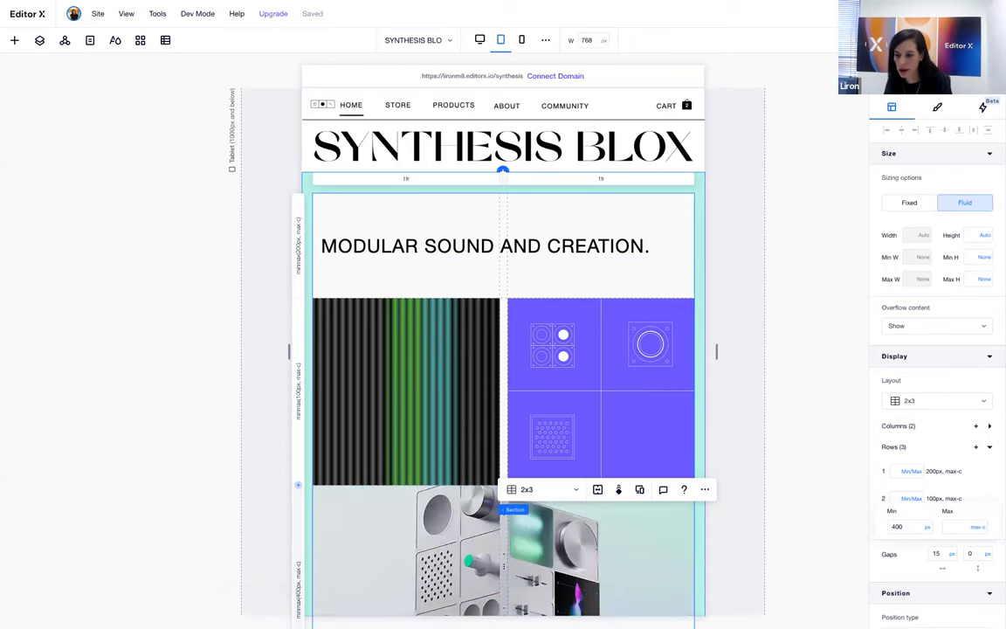
{"action": "scroll", "coordinate": [526, 456], "scroll_direction": "down", "scroll_amount": 2}
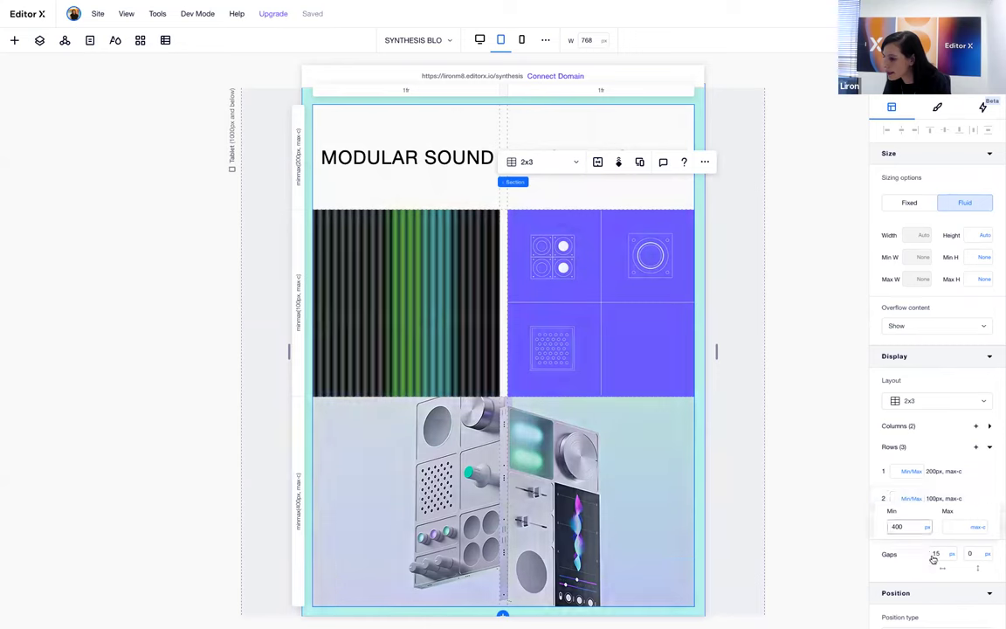
Set the vertical gap between the section grid's rows to 15 px.
{"action": "left_click", "coordinate": [970, 554]}
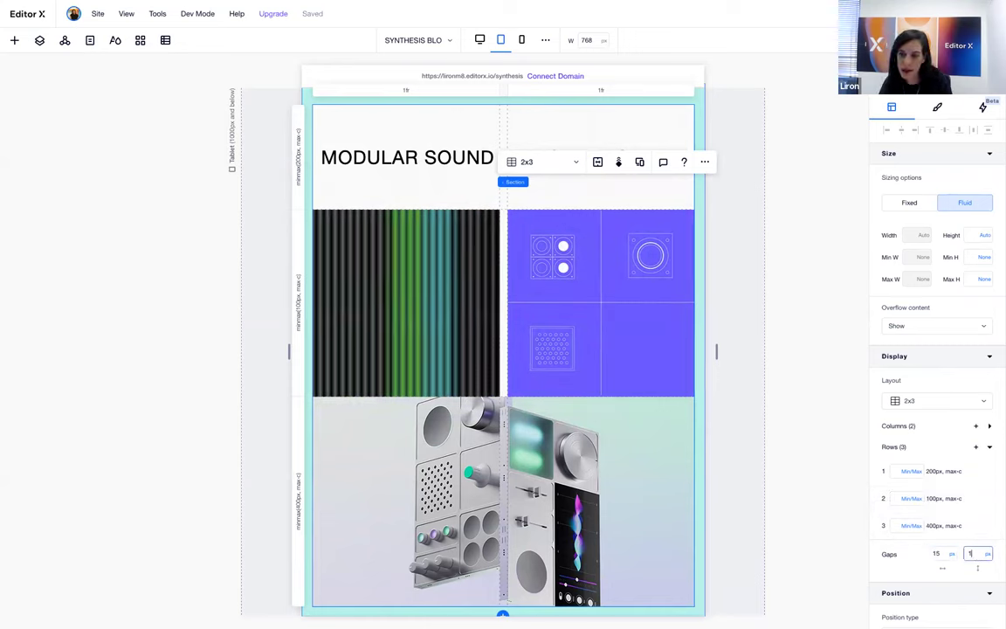
{"action": "type", "text": "15"}
{"action": "key", "text": "Return"}
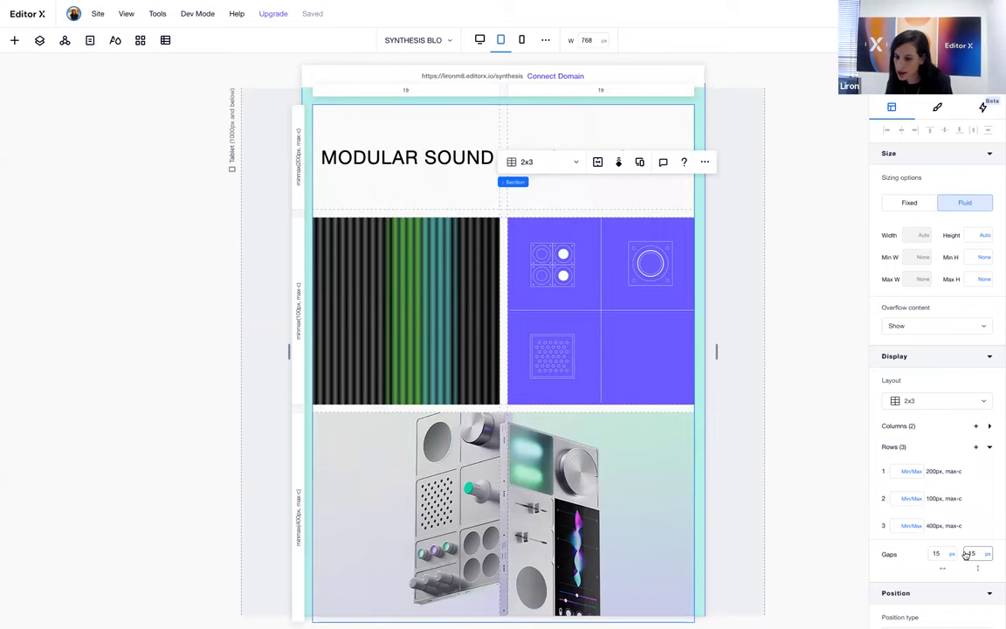
Resize the tablet canvas to about 806 px wide to check how the section layout responds.
{"action": "scroll", "coordinate": [722, 343], "scroll_direction": "up", "scroll_amount": 2}
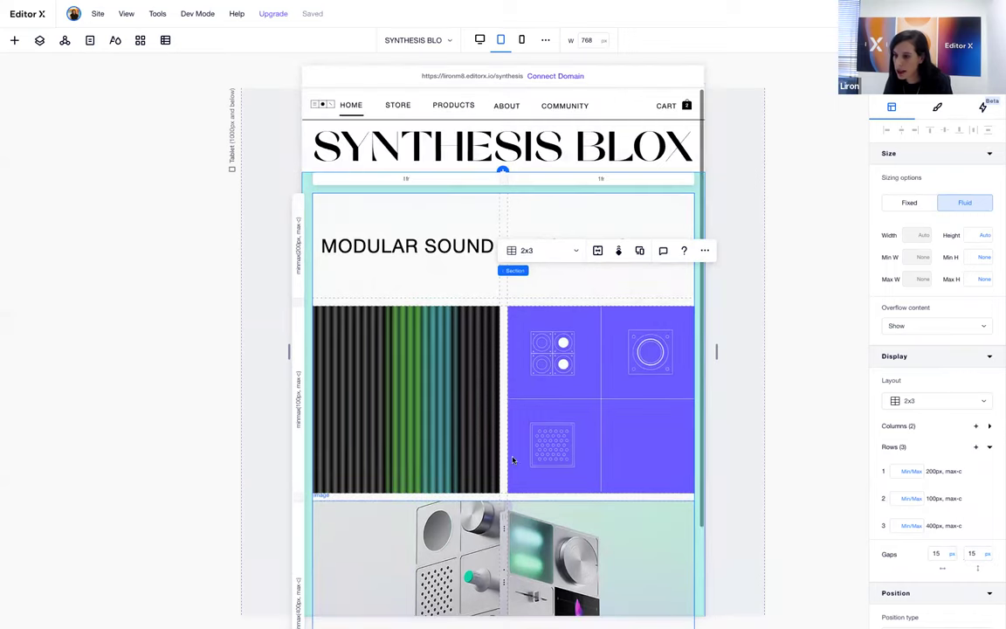
{"action": "left_click", "coordinate": [721, 354]}
{"action": "mouse_move", "coordinate": [715, 351]}
{"action": "left_mouse_down"}
{"action": "mouse_move", "coordinate": [930, 359]}
{"action": "mouse_move", "coordinate": [714, 353]}
{"action": "left_mouse_up"}
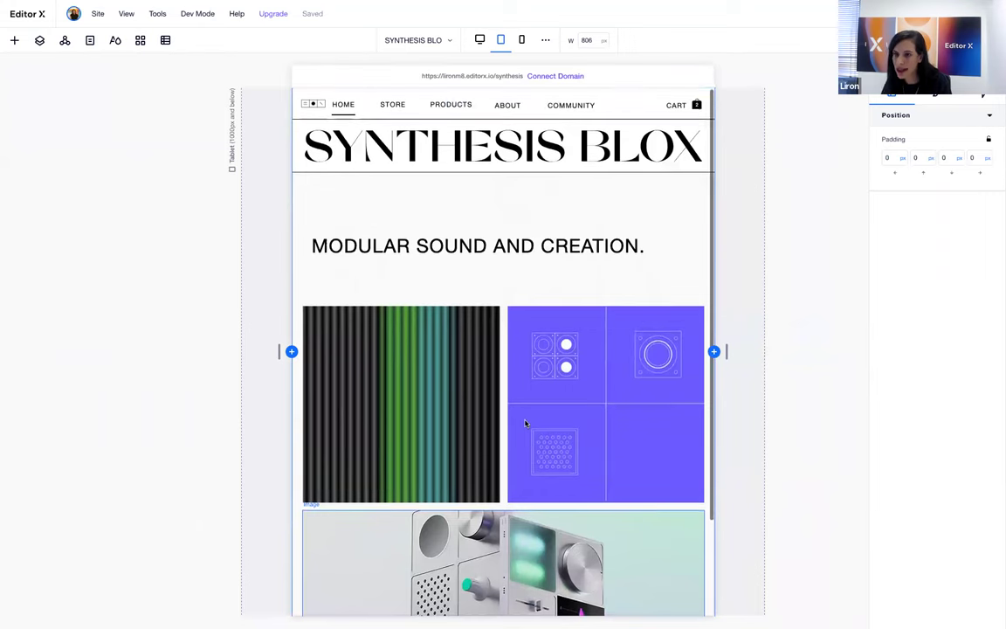
Narrow the live page's browser window to mobile width and examine the order of its stacked images.
{"action": "key", "text": "ctrl+Left"}
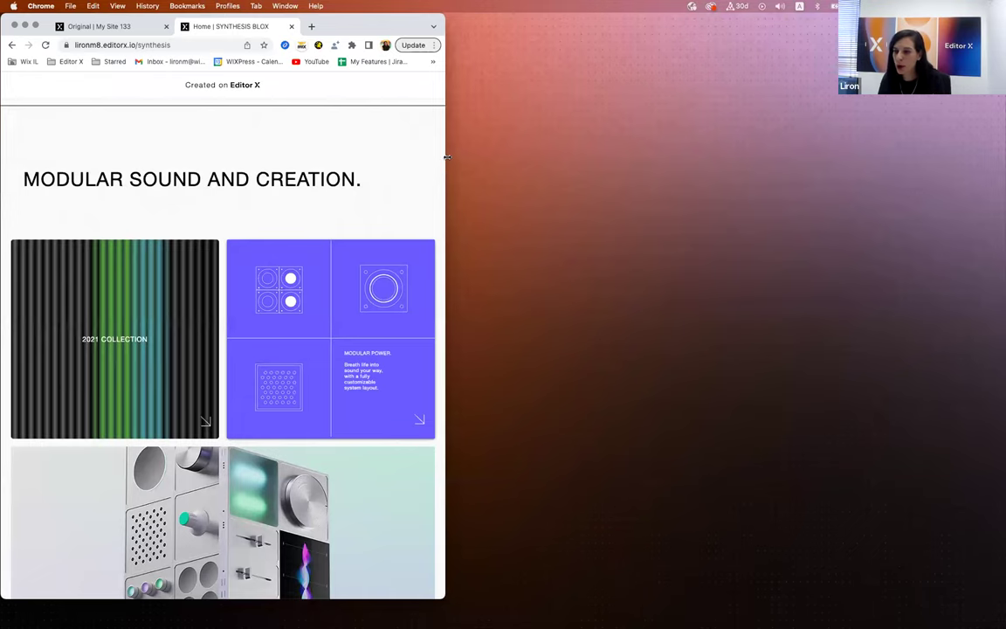
{"action": "left_click_drag", "start_coordinate": [437, 157], "coordinate": [223, 162]}
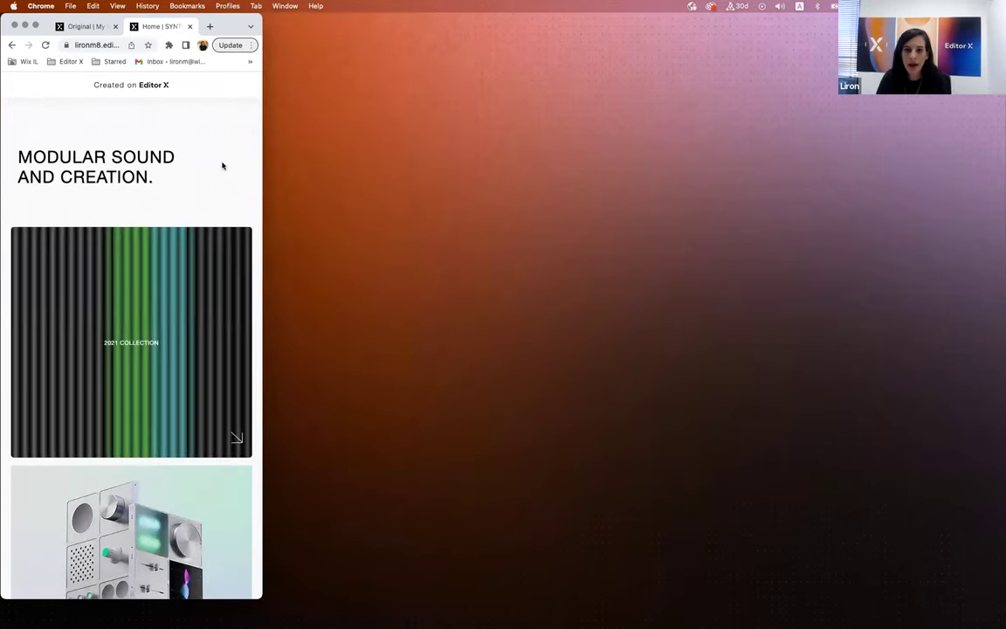
{"action": "scroll", "coordinate": [173, 490], "scroll_direction": "down", "scroll_amount": 5}
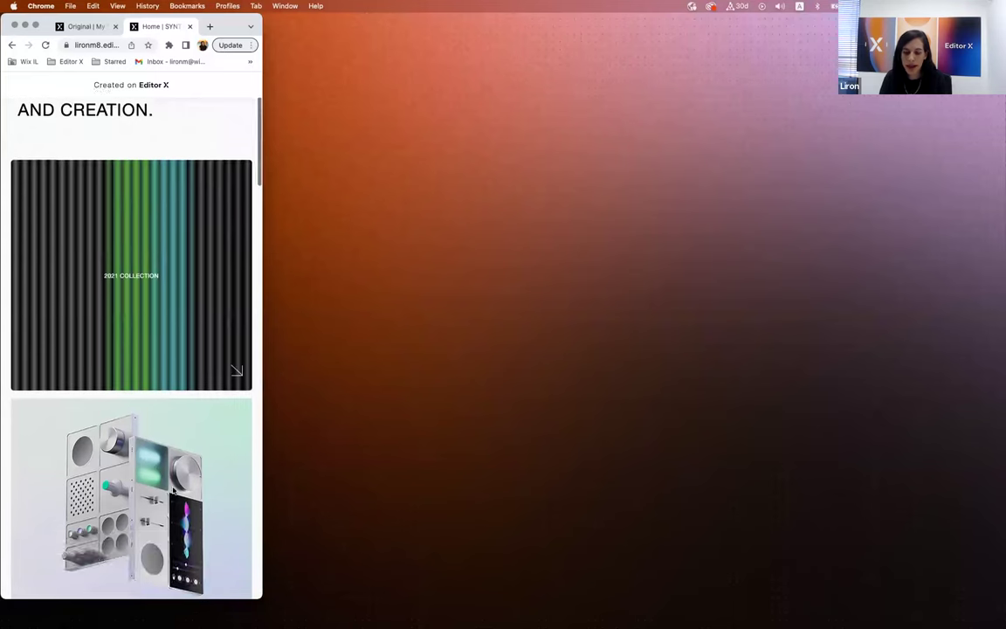
{"action": "scroll", "coordinate": [173, 491], "scroll_direction": "up", "scroll_amount": 3}
{"action": "scroll", "coordinate": [173, 349], "scroll_direction": "up", "scroll_amount": 3}
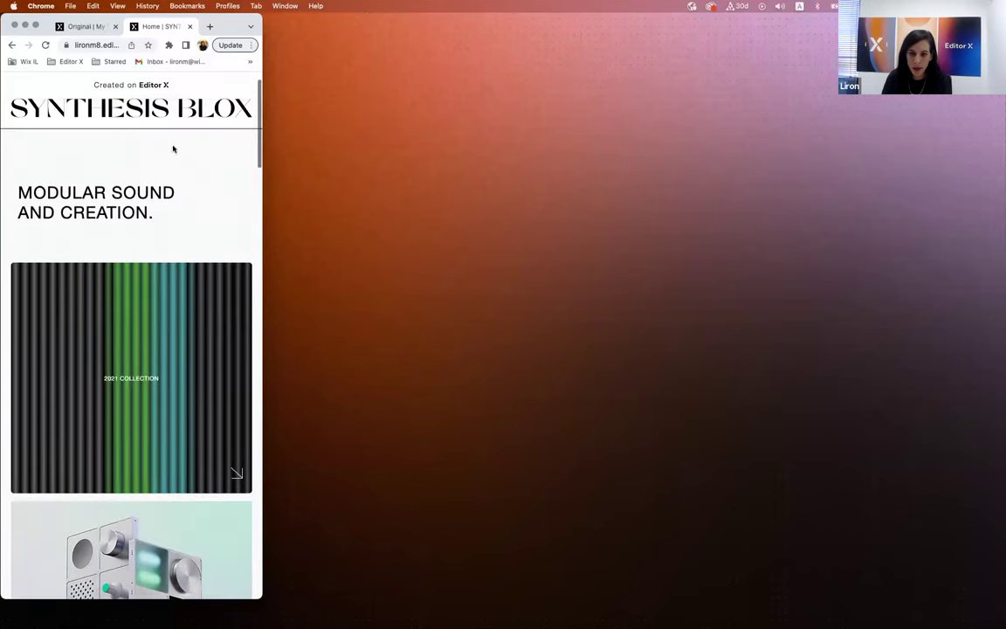
{"action": "scroll", "coordinate": [158, 412], "scroll_direction": "down", "scroll_amount": 4}
{"action": "scroll", "coordinate": [135, 508], "scroll_direction": "down", "scroll_amount": 1}
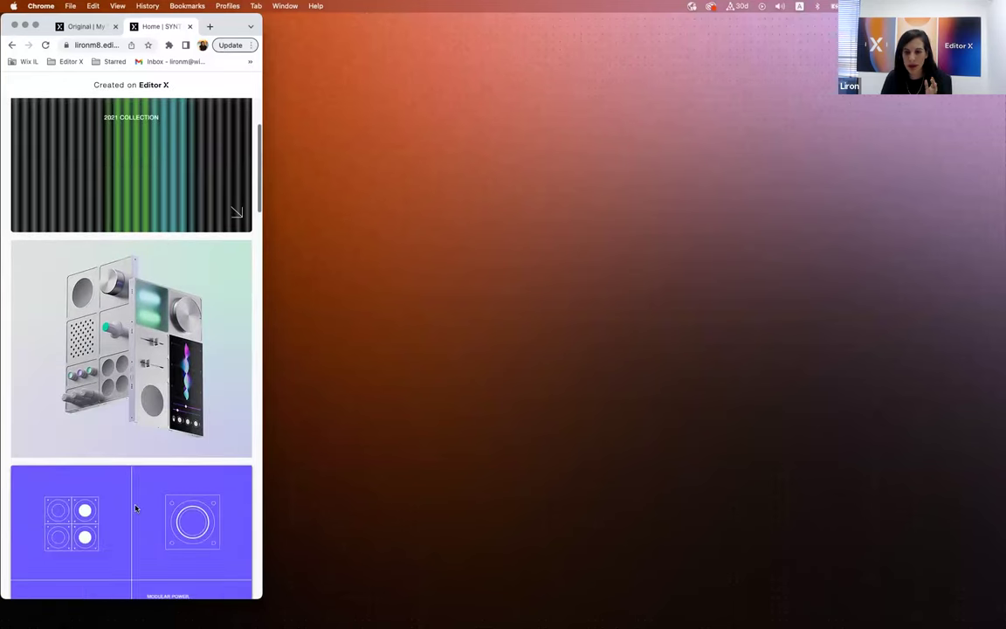
{"action": "scroll", "coordinate": [135, 508], "scroll_direction": "up", "scroll_amount": 5}
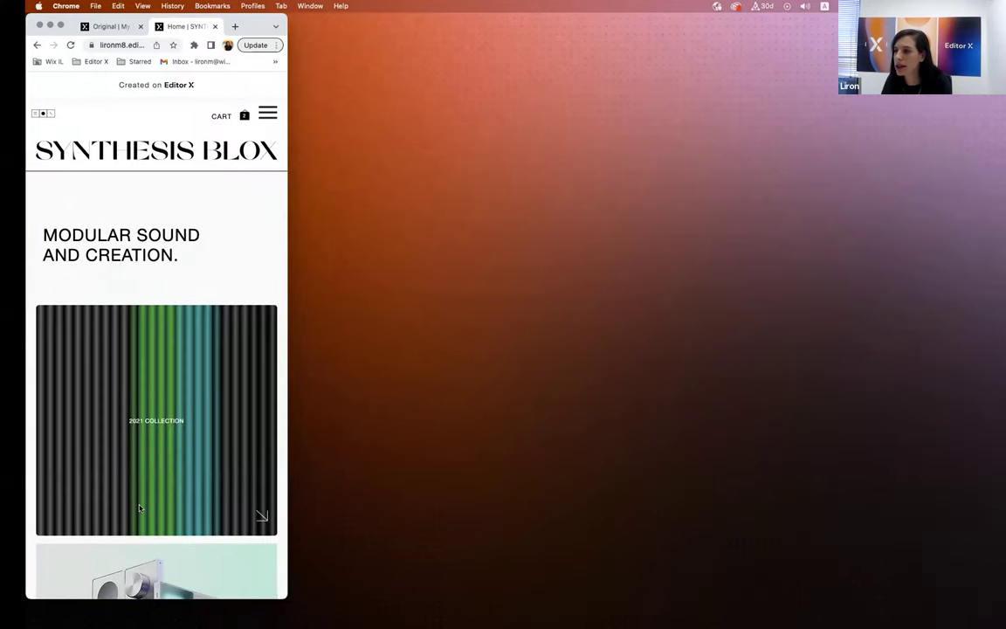
{"action": "key", "text": "ctrl+Right"}
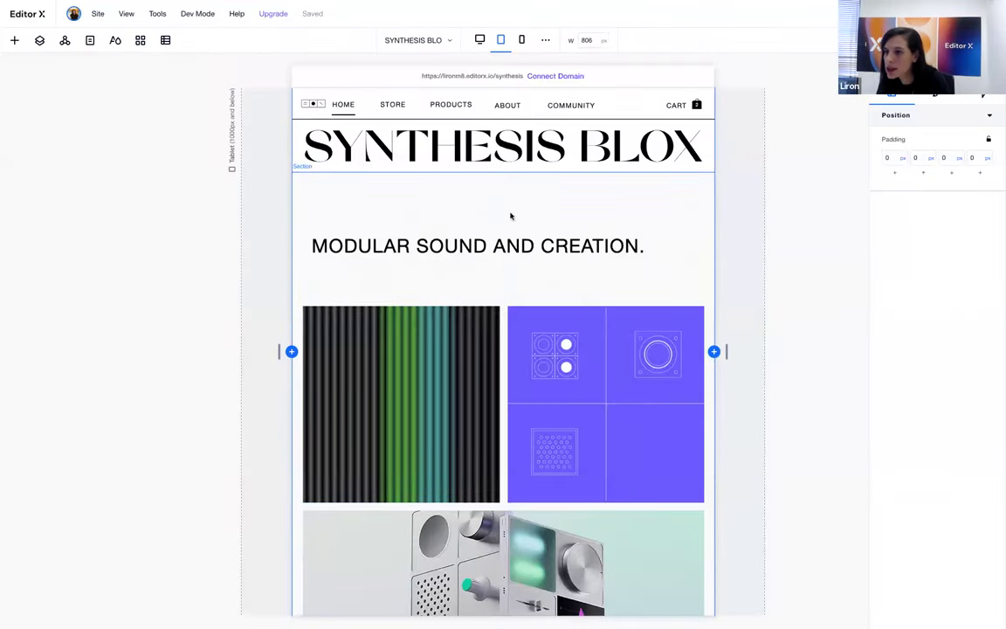
Switch to the mobile breakpoint and change the section's grid layout to 1x6.
{"action": "left_click", "coordinate": [521, 41]}
{"action": "left_click", "coordinate": [586, 232]}
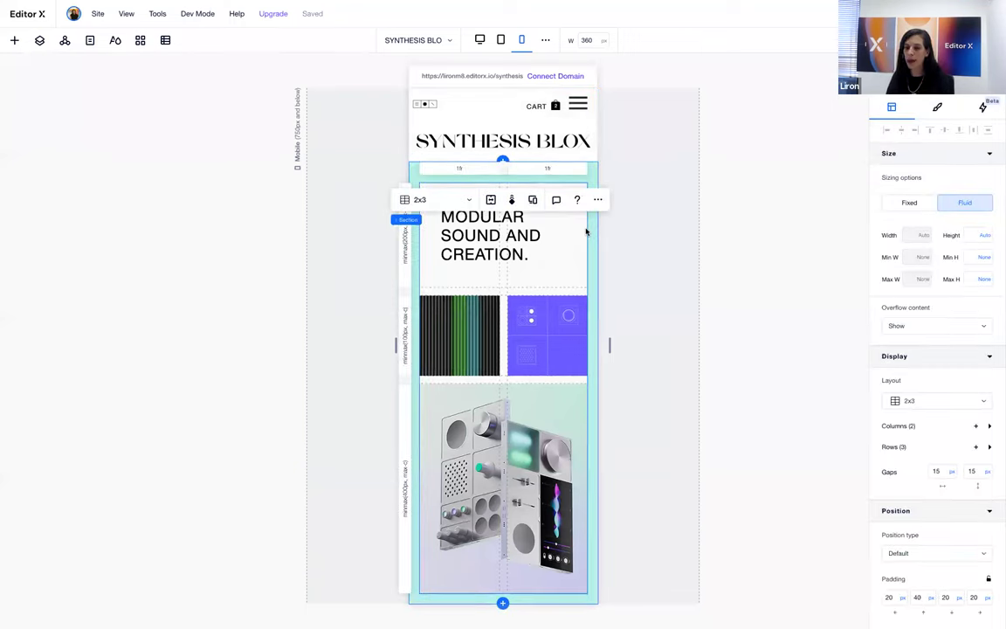
{"action": "left_click", "coordinate": [462, 201]}
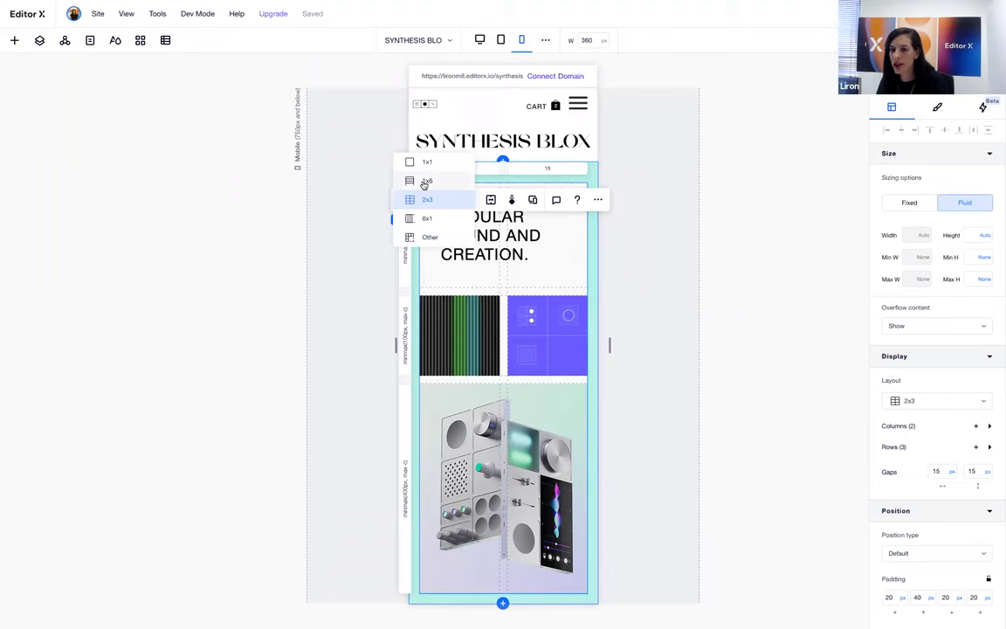
{"action": "left_click", "coordinate": [424, 181]}
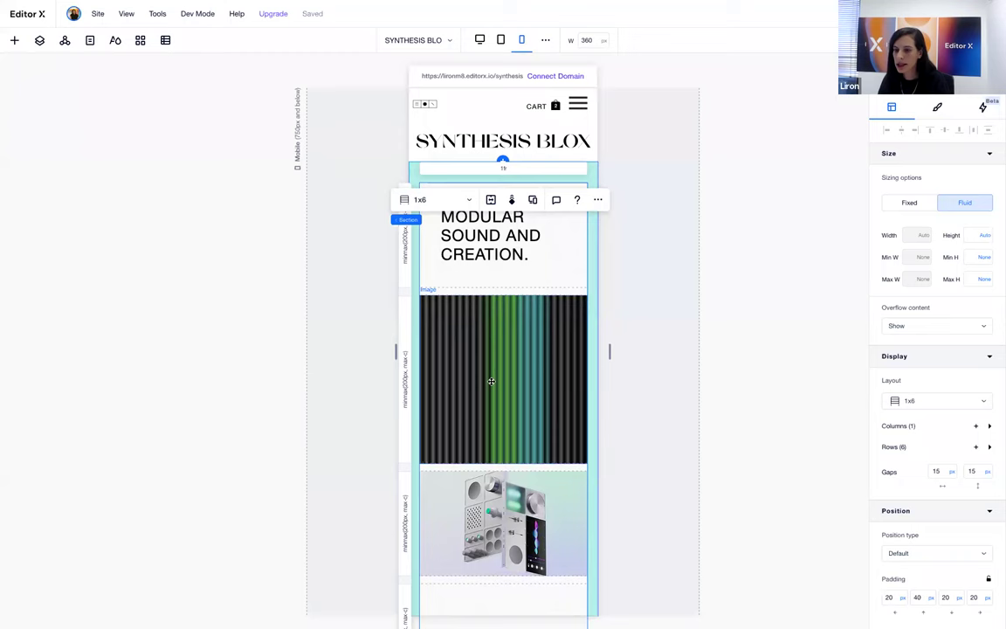
{"action": "scroll", "coordinate": [492, 381], "scroll_direction": "down", "scroll_amount": 3}
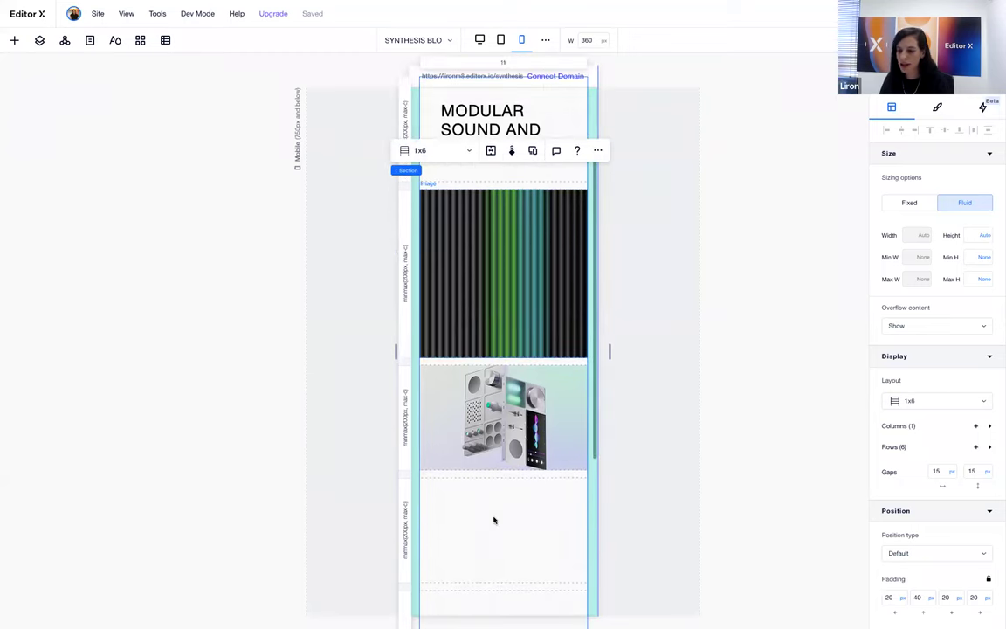
Delete the mobile grid line below the modular synth image and stretch that image to fill its enlarged cell.
{"action": "scroll", "coordinate": [494, 519], "scroll_direction": "down", "scroll_amount": 2}
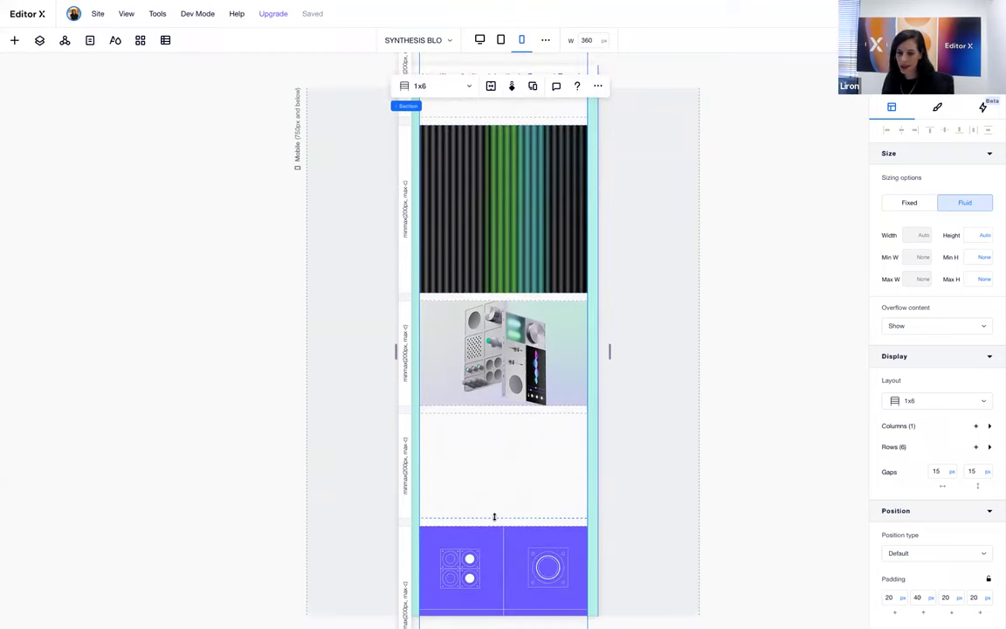
{"action": "scroll", "coordinate": [459, 458], "scroll_direction": "down", "scroll_amount": 2}
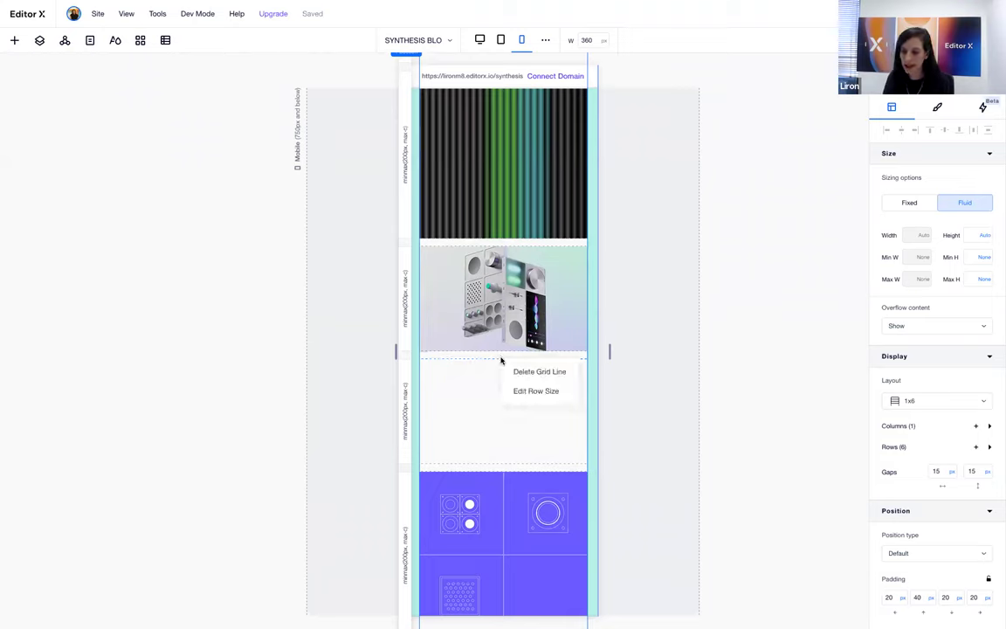
{"action": "left_click", "coordinate": [530, 372]}
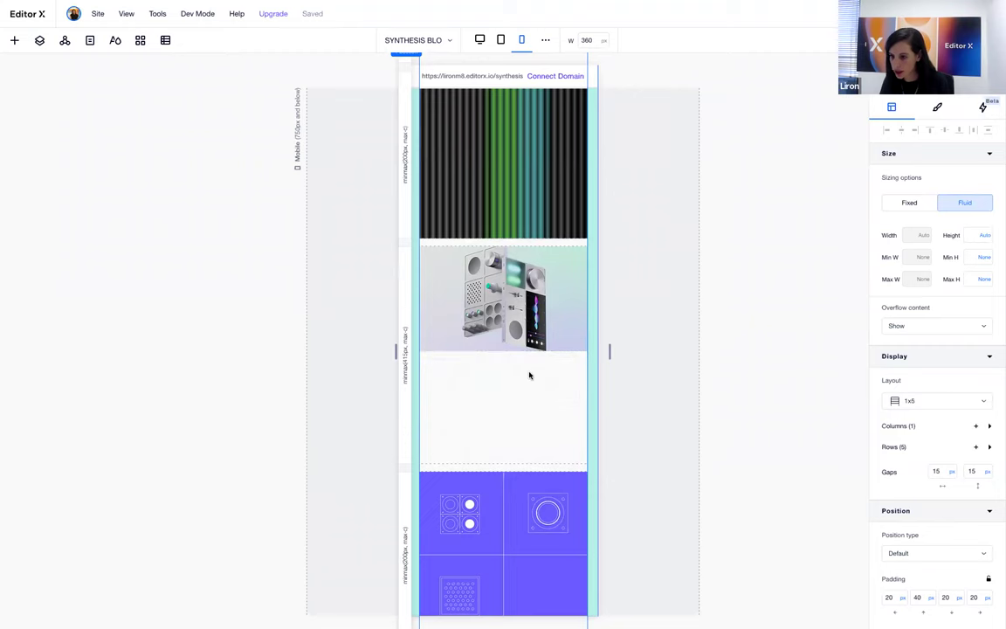
{"action": "left_click", "coordinate": [575, 257]}
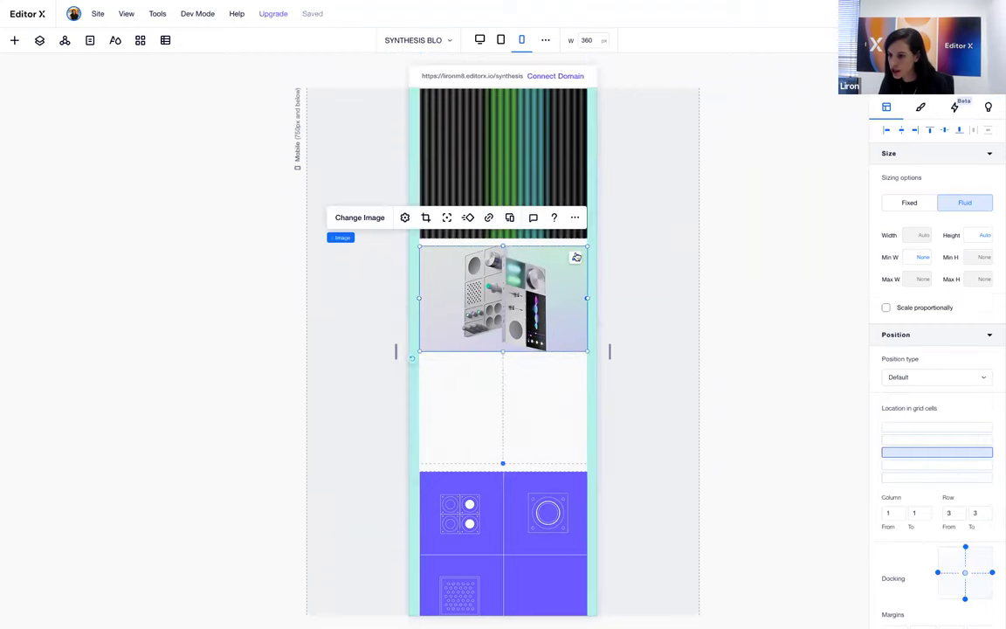
{"action": "left_click", "coordinate": [575, 257]}
Delete the grid line below the purple image and set that row's minimum height to 100 px.
{"action": "scroll", "coordinate": [504, 487], "scroll_direction": "down", "scroll_amount": 2}
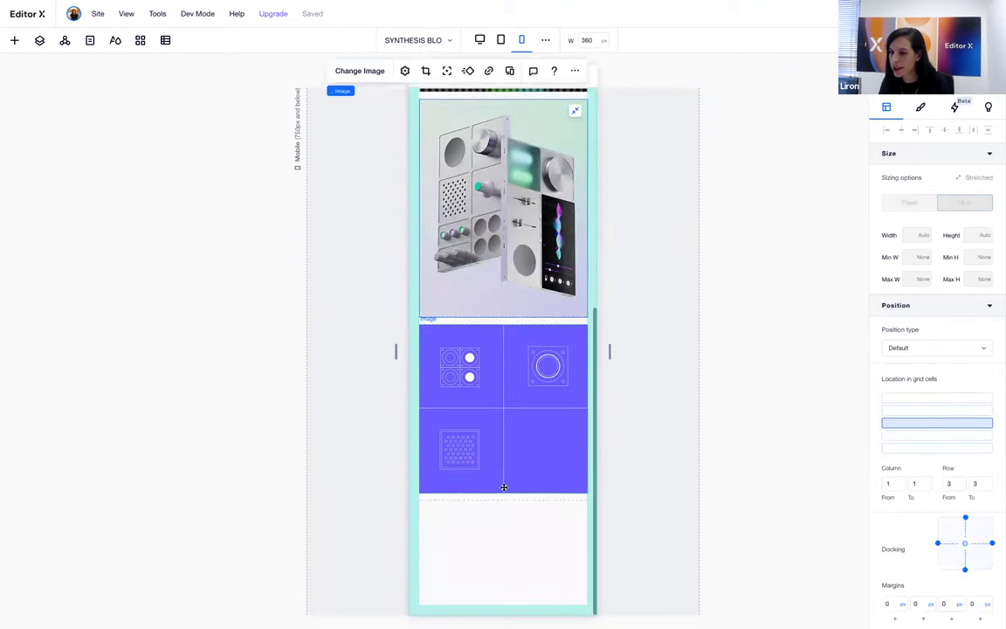
{"action": "left_click", "coordinate": [499, 505]}
{"action": "right_click", "coordinate": [496, 502]}
{"action": "left_click", "coordinate": [510, 514]}
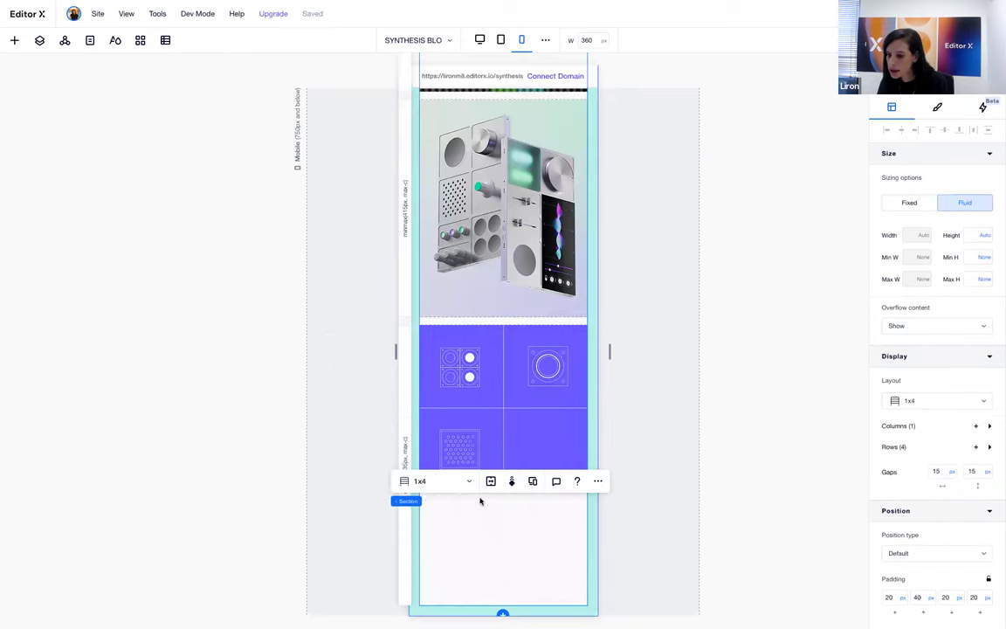
{"action": "left_click", "coordinate": [405, 453]}
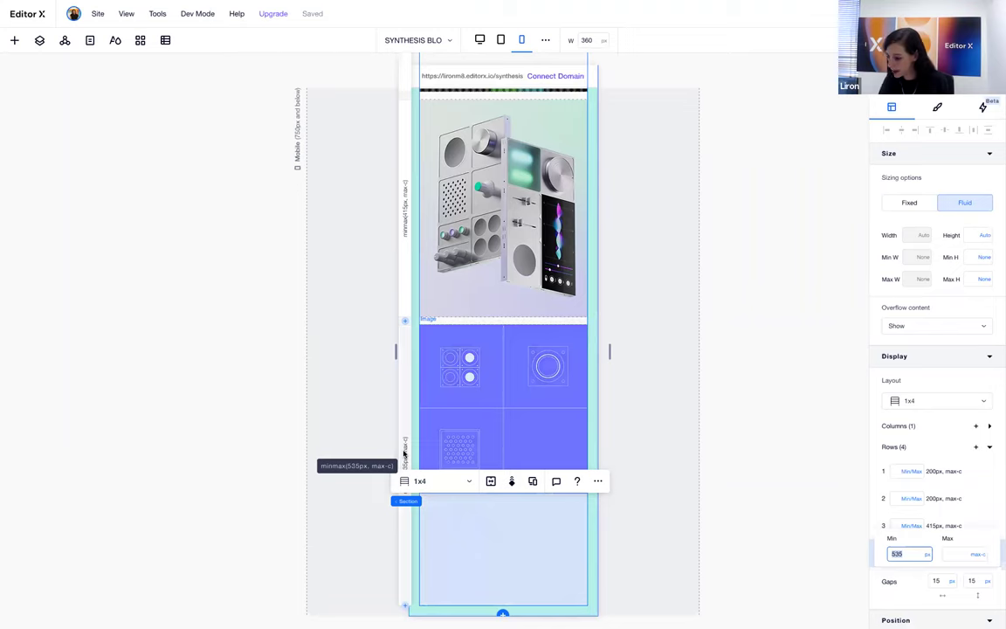
{"action": "type", "text": "100"}
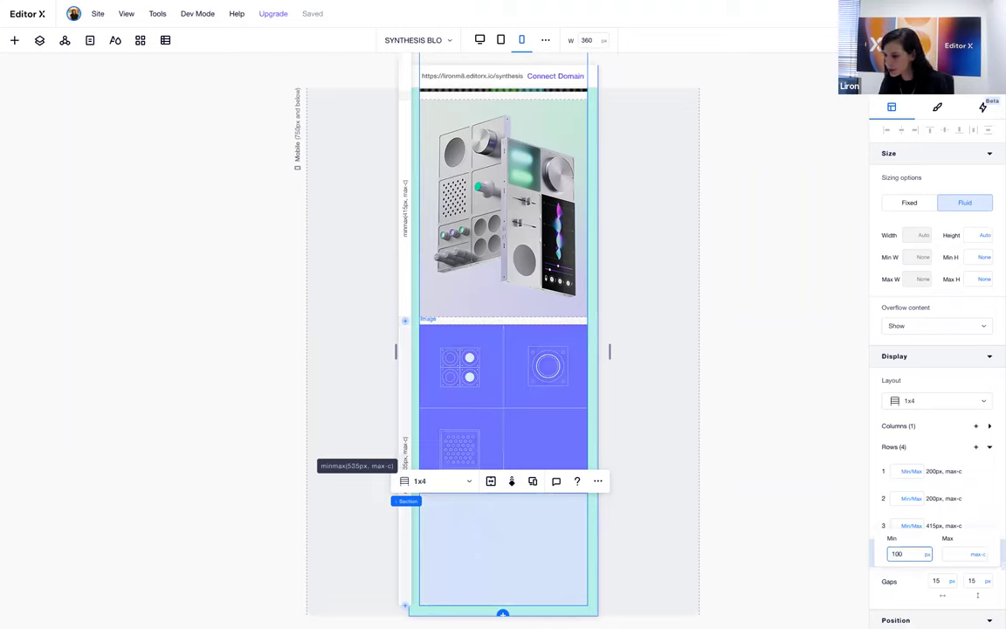
{"action": "key", "text": "Return"}
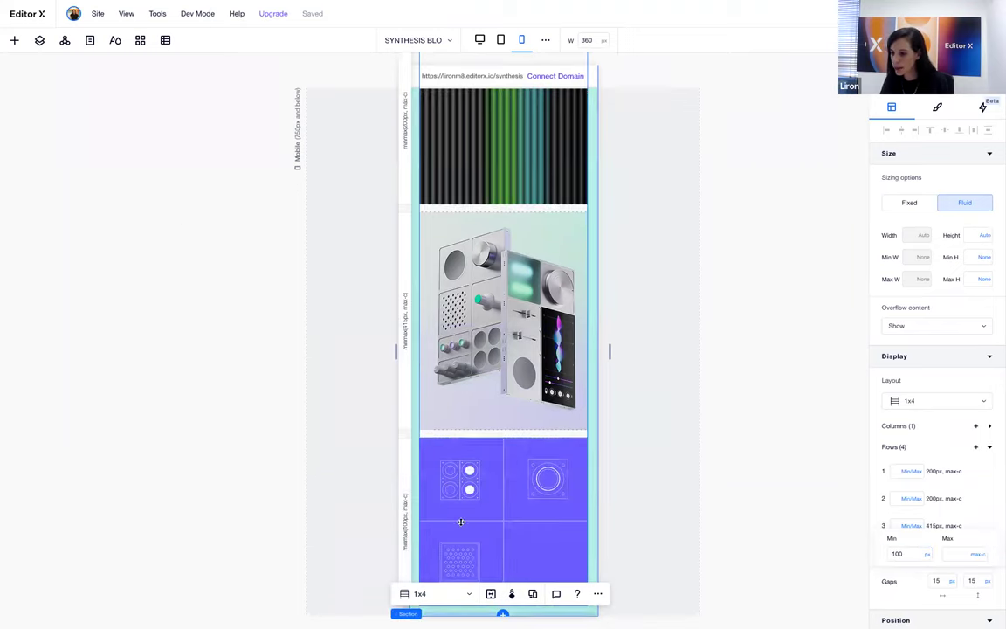
Widen the canvas from mobile to desktop at about 1552 px to check how the section responds.
{"action": "left_click", "coordinate": [512, 312]}
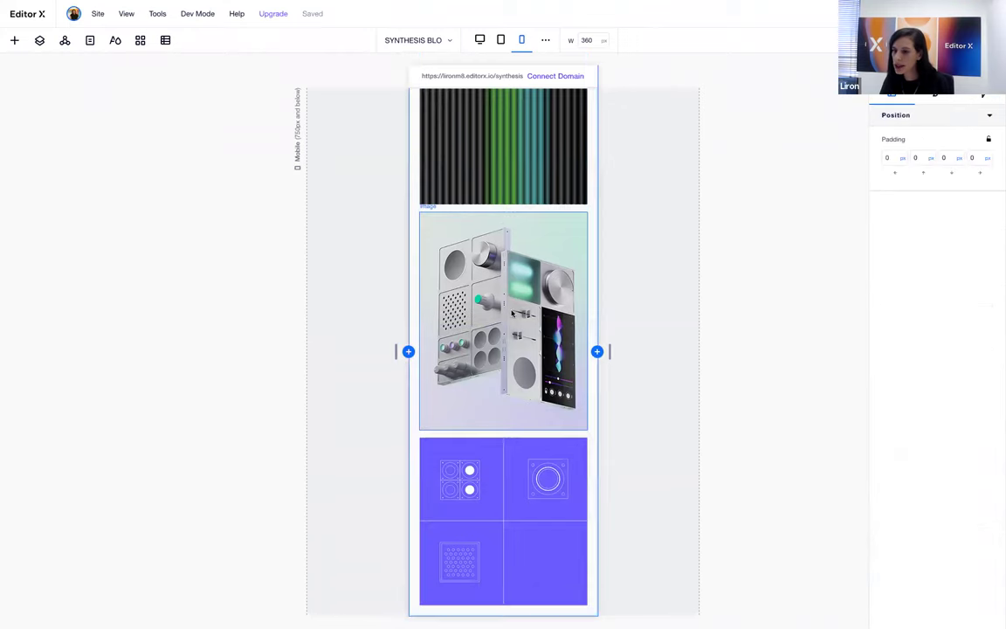
{"action": "scroll", "coordinate": [512, 313], "scroll_direction": "up", "scroll_amount": 5}
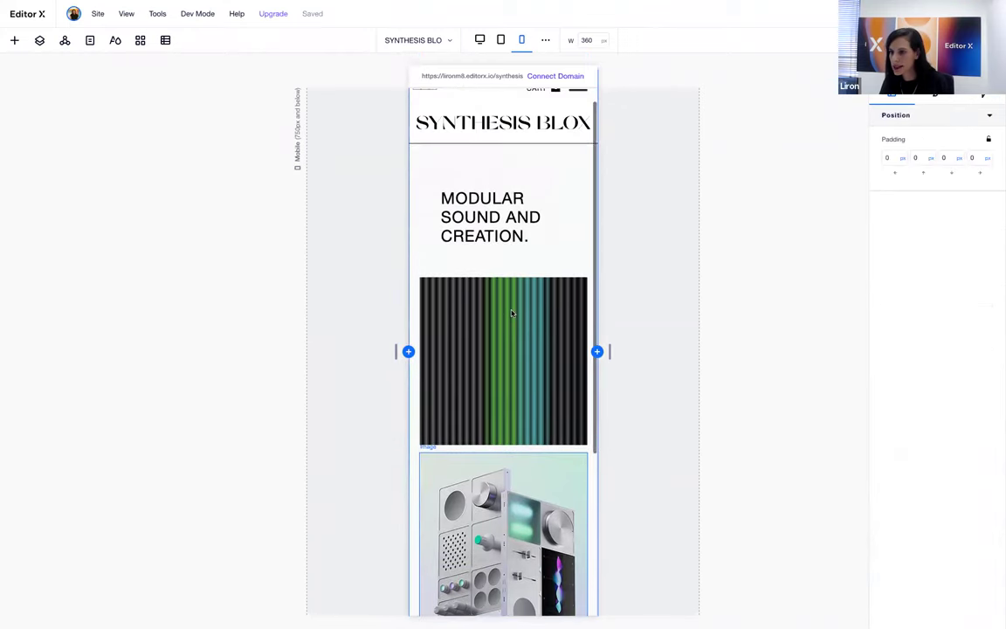
{"action": "left_click_drag", "start_coordinate": [611, 353], "coordinate": [803, 327]}
{"action": "left_click_drag", "start_coordinate": [650, 296], "coordinate": [853, 354]}
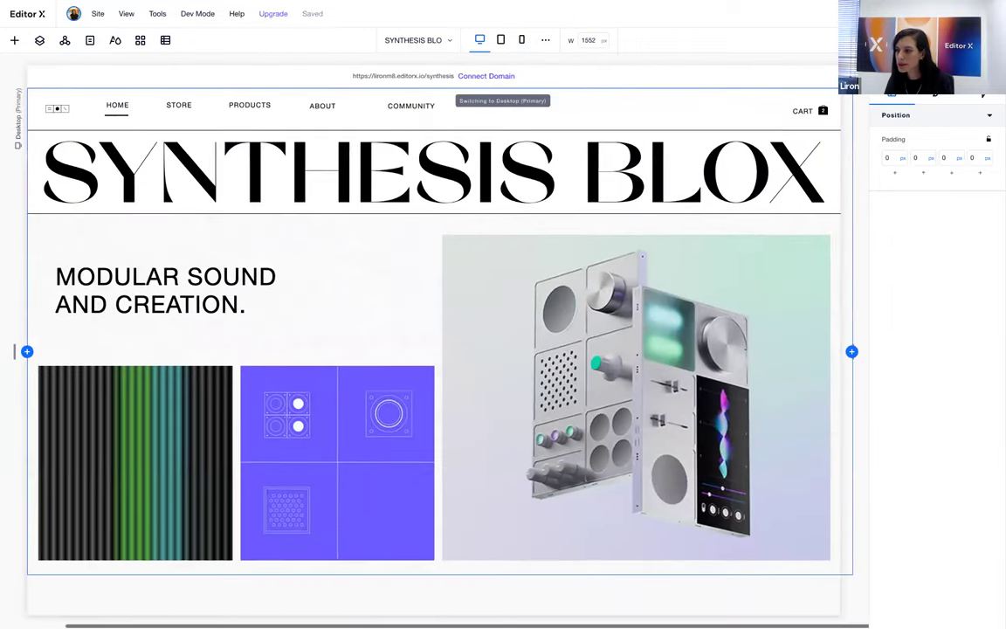
{"action": "left_click", "coordinate": [385, 317]}
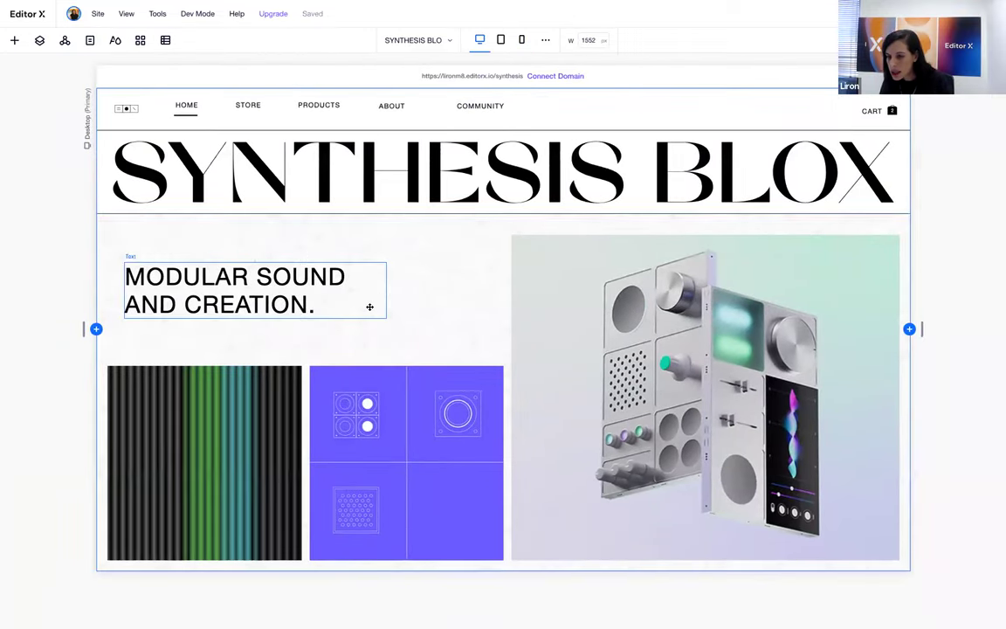
Try widening the section's middle column to about 1.3fr by moving its grid line, and undo the change.
{"action": "left_click", "coordinate": [431, 339]}
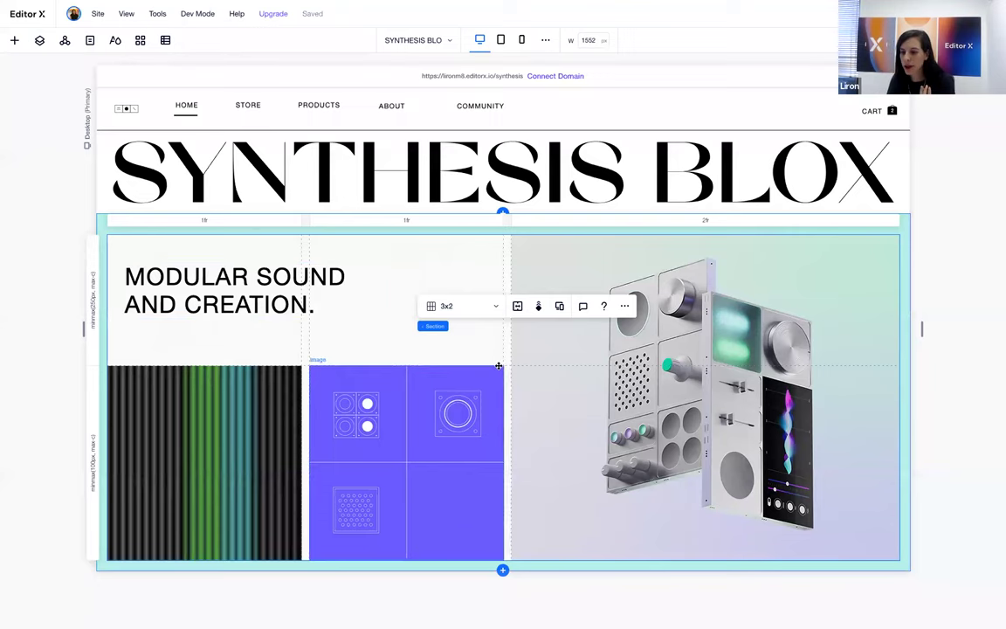
{"action": "left_click_drag", "start_coordinate": [509, 368], "coordinate": [572, 365]}
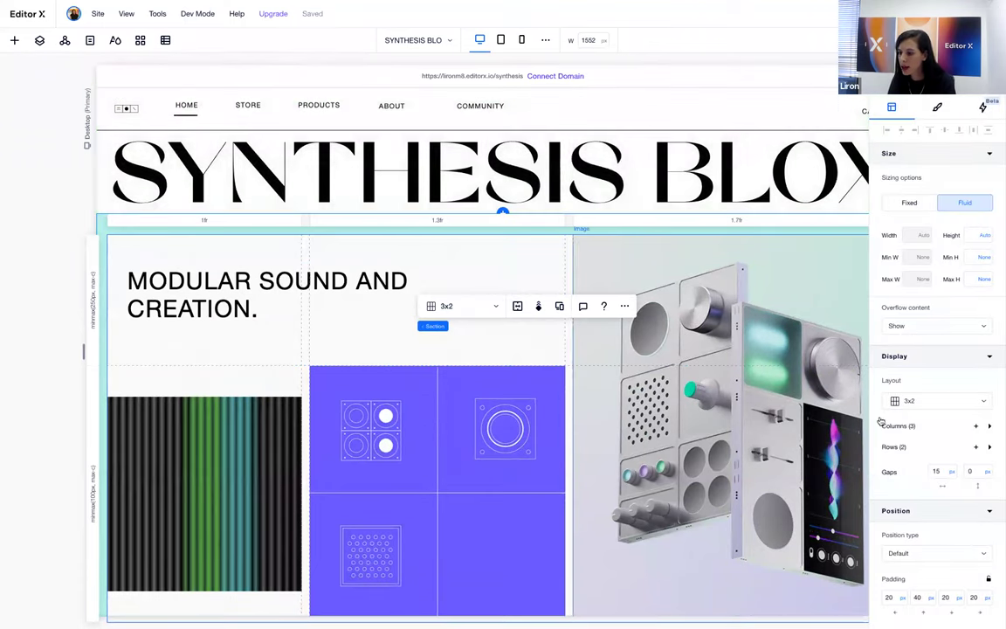
{"action": "mouse_move", "coordinate": [241, 620]}
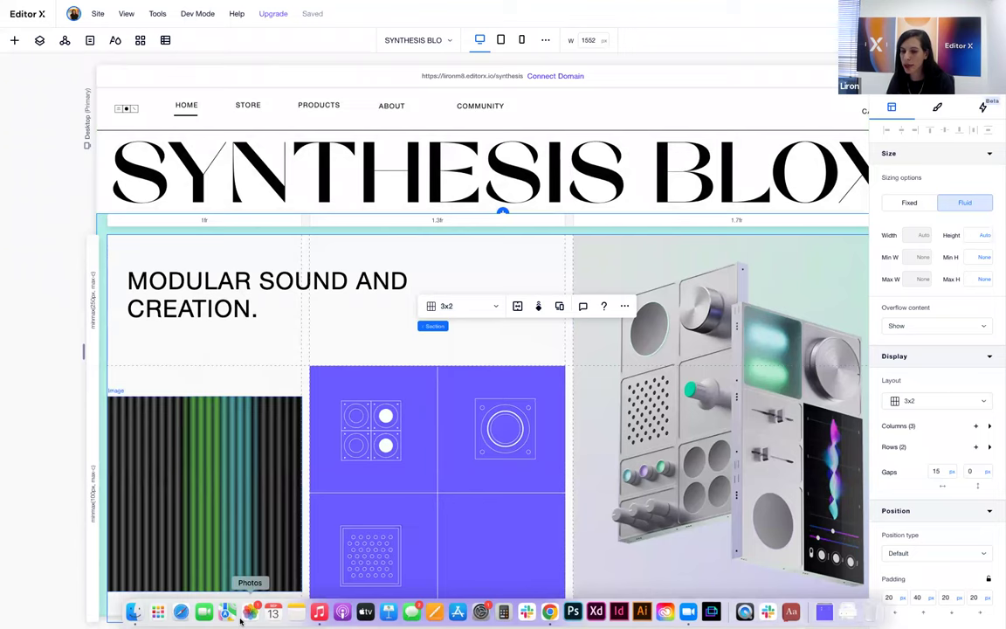
{"action": "key", "text": "super+z"}
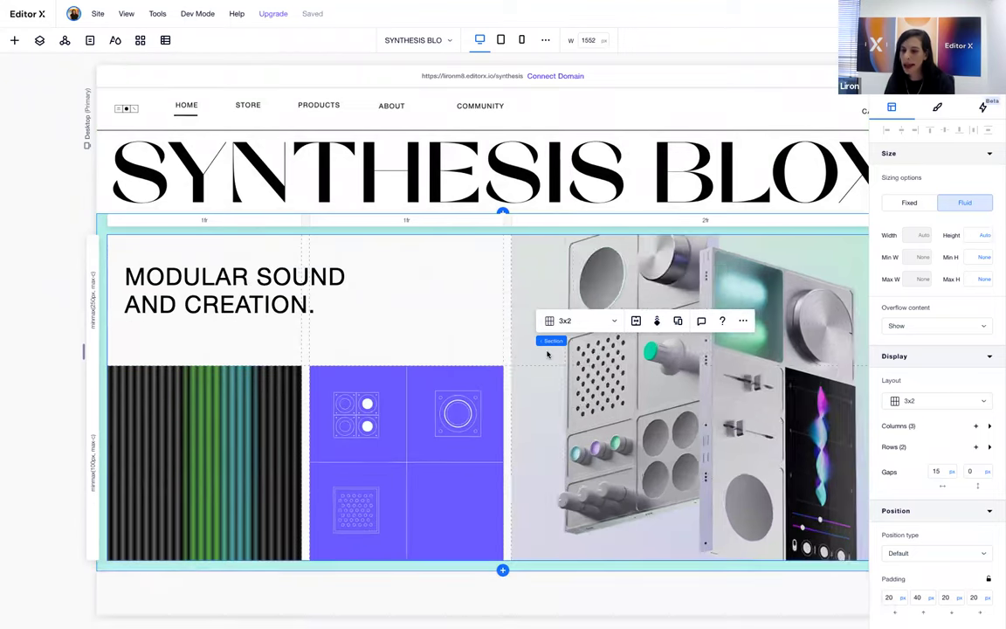
Switch to the SPONSORED CREATORS page, select its main section and hide the properties inspector.
{"action": "left_click", "coordinate": [388, 42]}
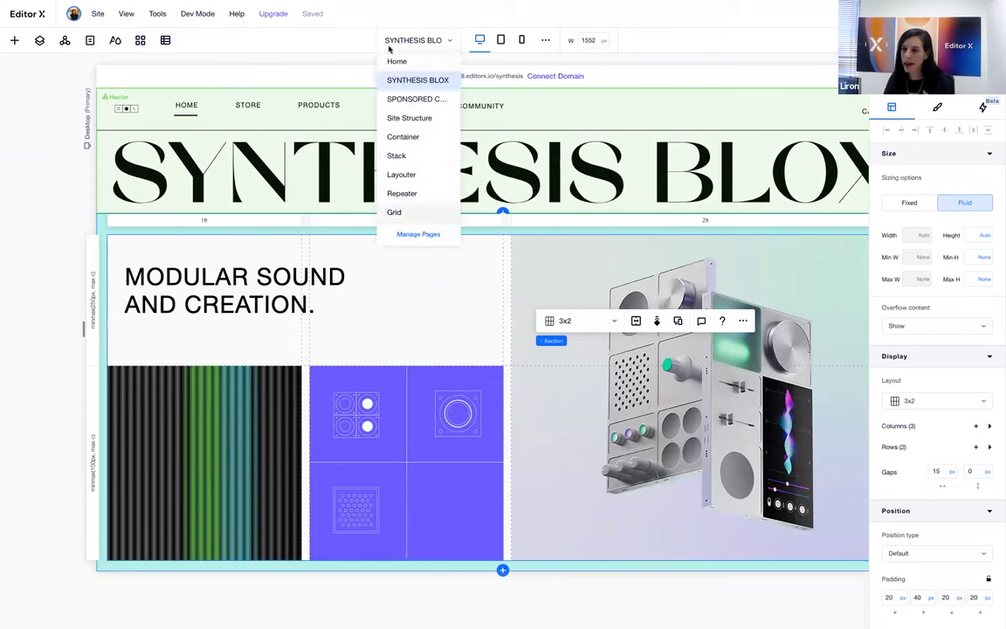
{"action": "left_click", "coordinate": [416, 100]}
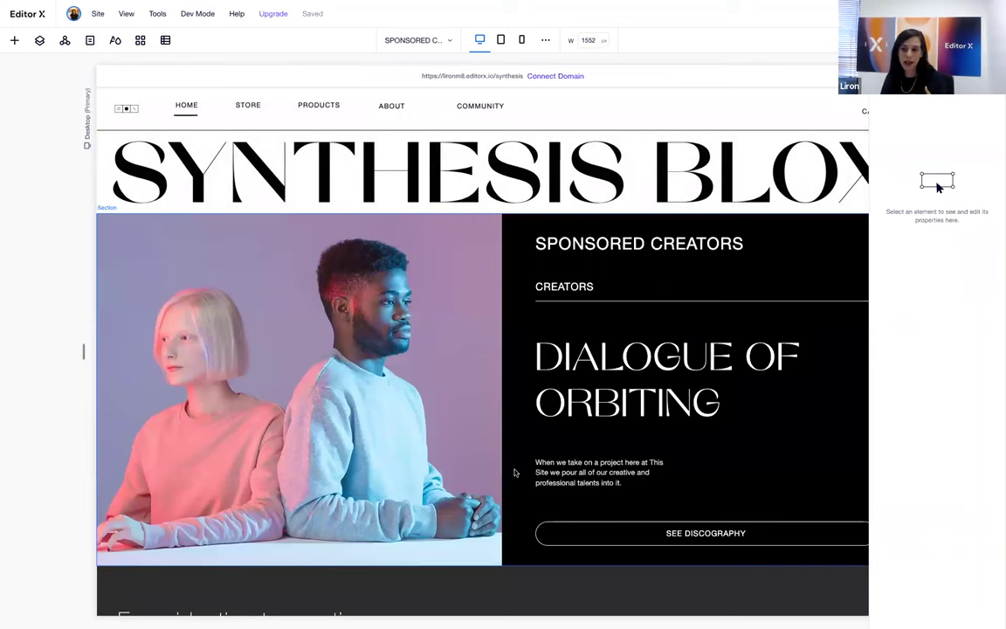
{"action": "left_click", "coordinate": [514, 473]}
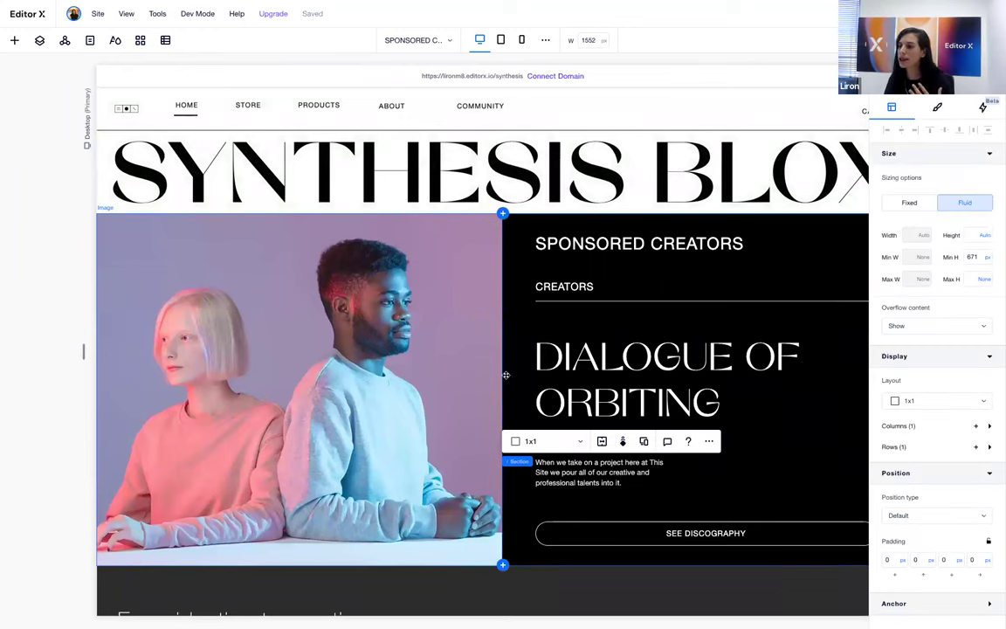
{"action": "key", "text": "ctrl+shift+i"}
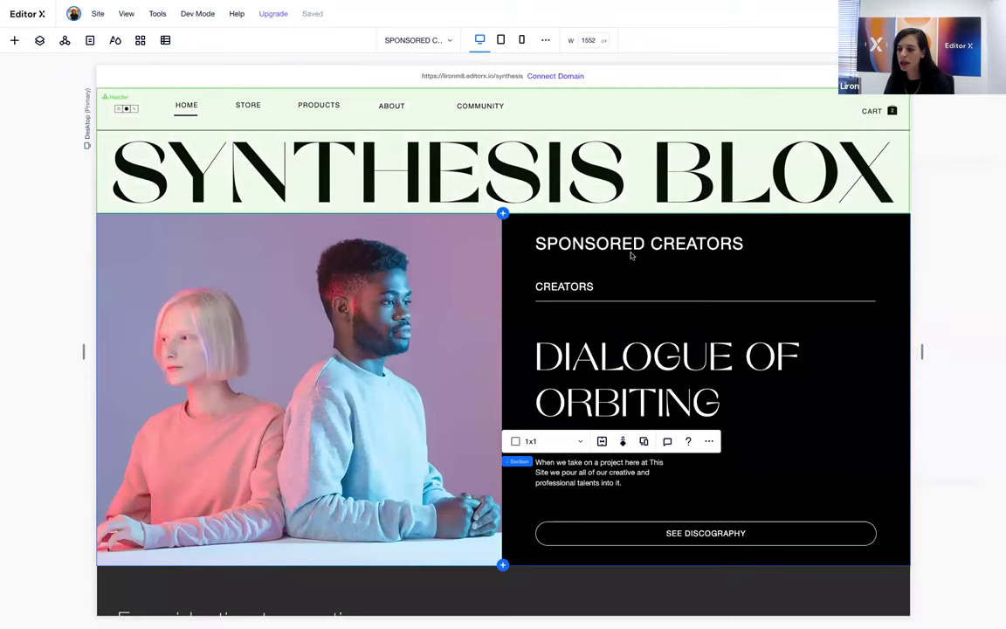
Resize the desktop canvas to about 1482 px wide to check how the sponsored creators image and text respond.
{"action": "left_click", "coordinate": [248, 345]}
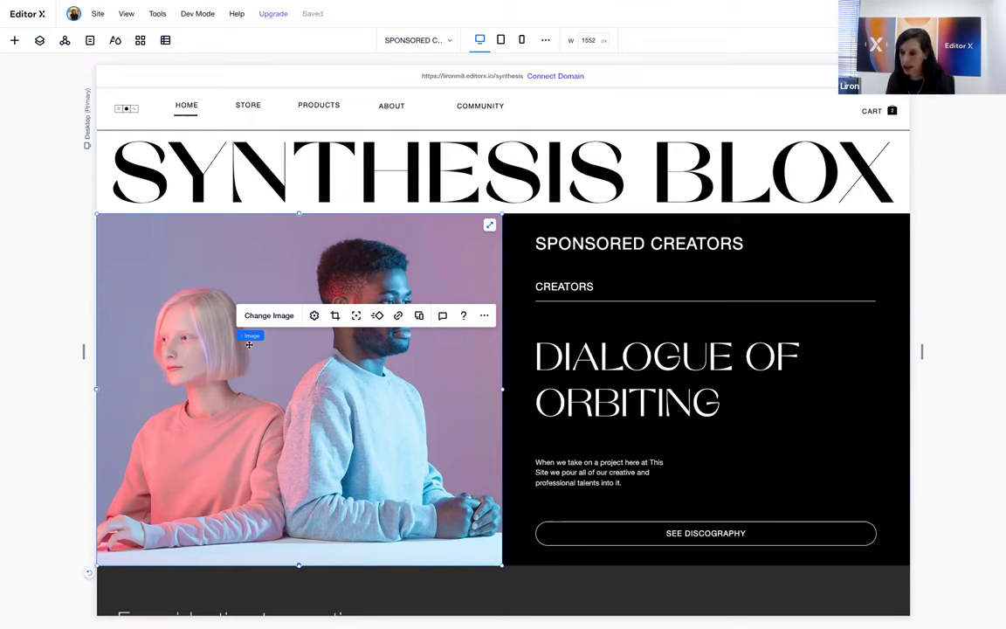
{"action": "left_click", "coordinate": [891, 463]}
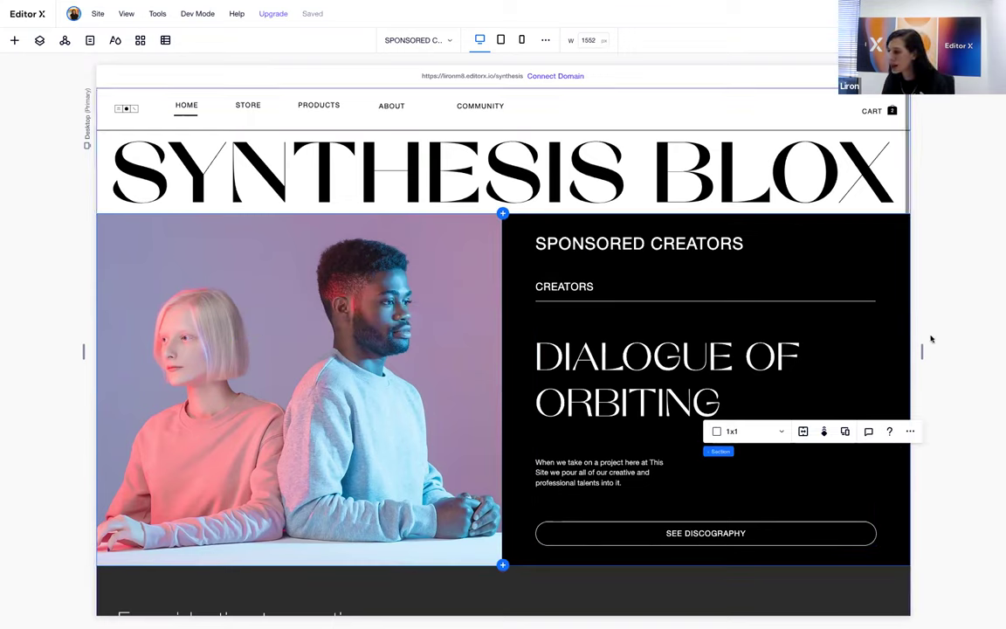
{"action": "left_click_drag", "start_coordinate": [921, 352], "coordinate": [894, 381]}
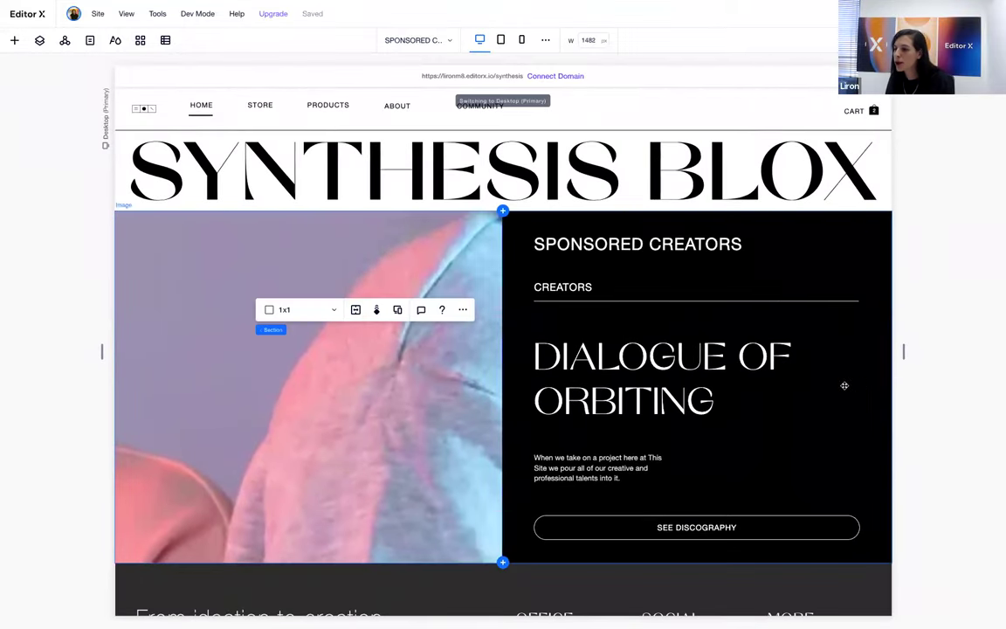
{"action": "left_click", "coordinate": [873, 406]}
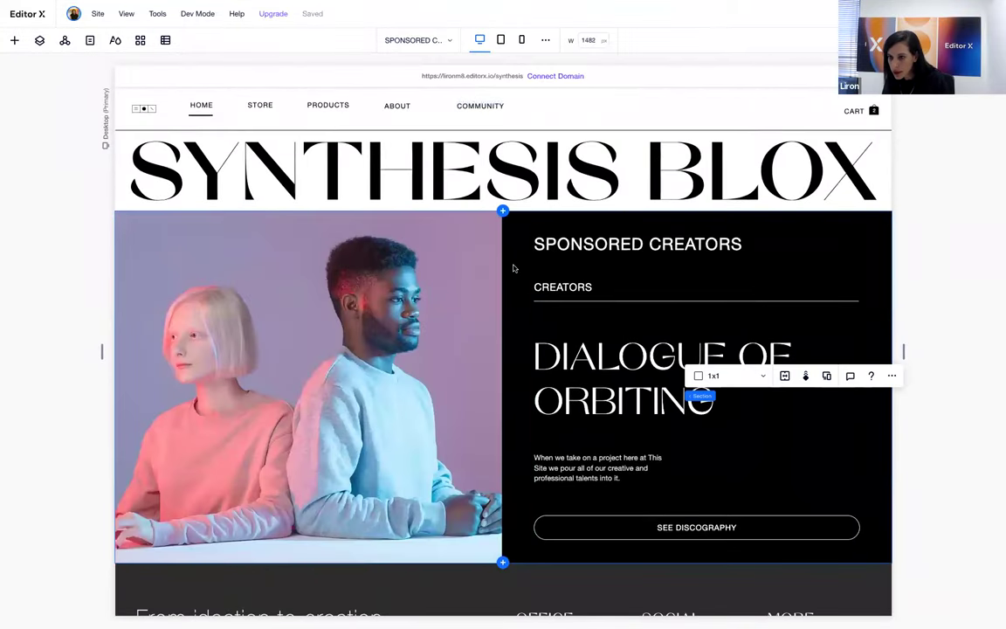
Customize the section's grid with a column line at the boundary between image and text, plus two row lines.
{"action": "left_click", "coordinate": [505, 289]}
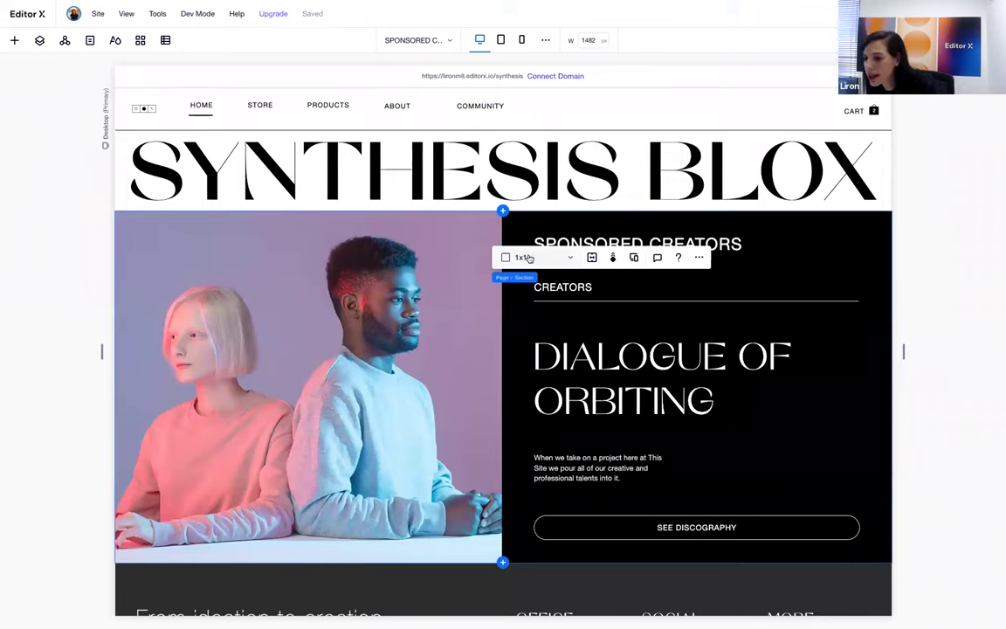
{"action": "left_click", "coordinate": [591, 259]}
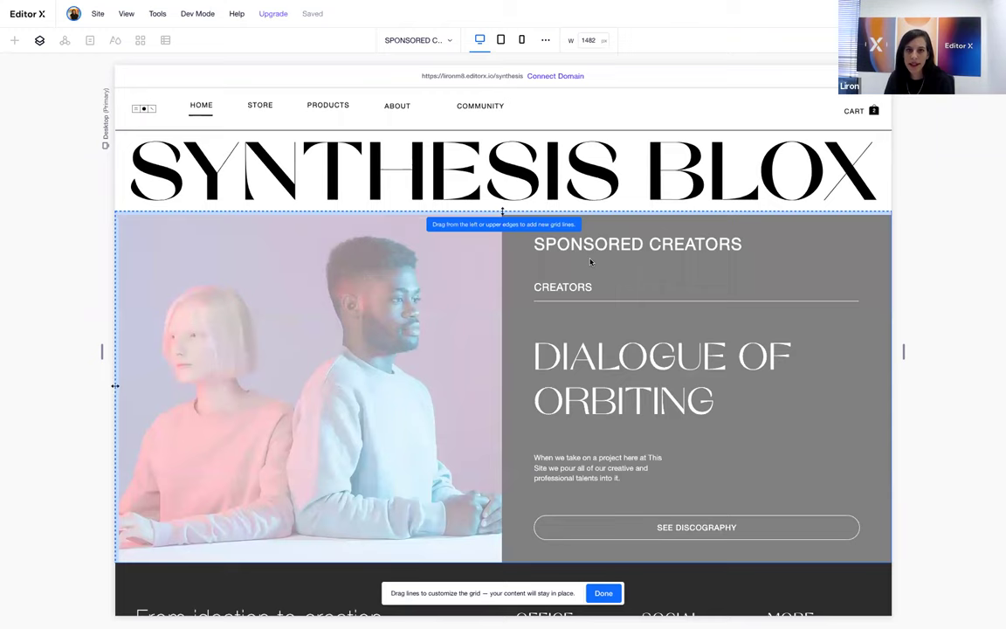
{"action": "left_click_drag", "start_coordinate": [503, 211], "coordinate": [469, 347]}
{"action": "left_click_drag", "start_coordinate": [114, 332], "coordinate": [428, 341]}
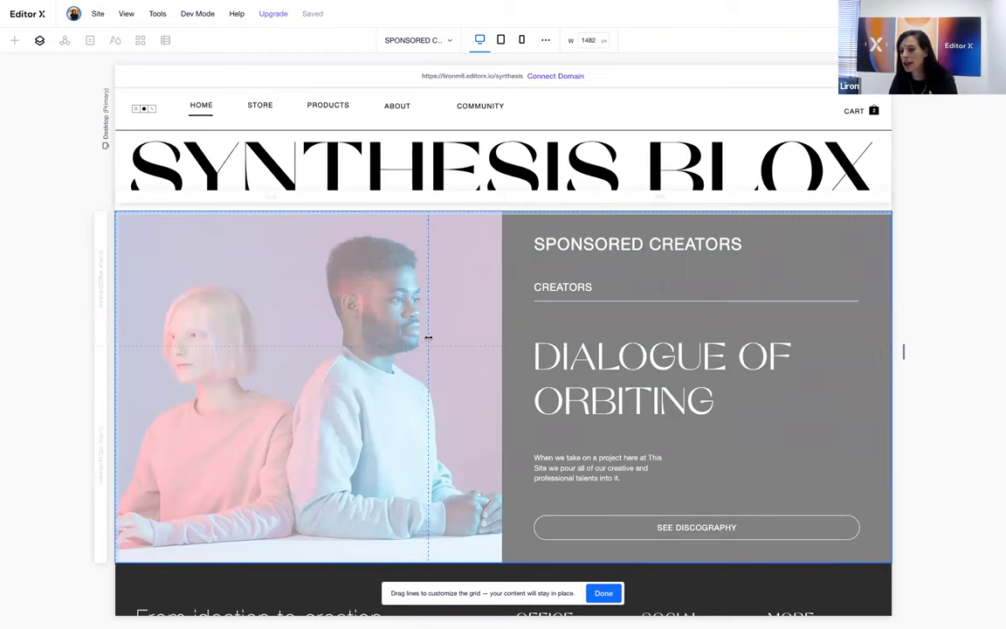
{"action": "left_click", "coordinate": [502, 338]}
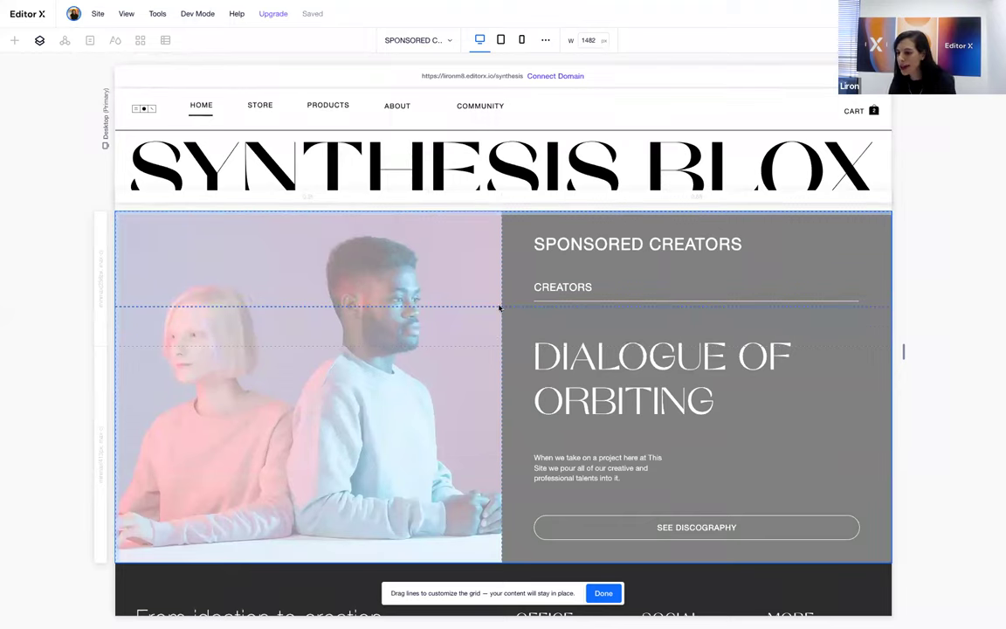
{"action": "left_click_drag", "start_coordinate": [433, 346], "coordinate": [445, 404]}
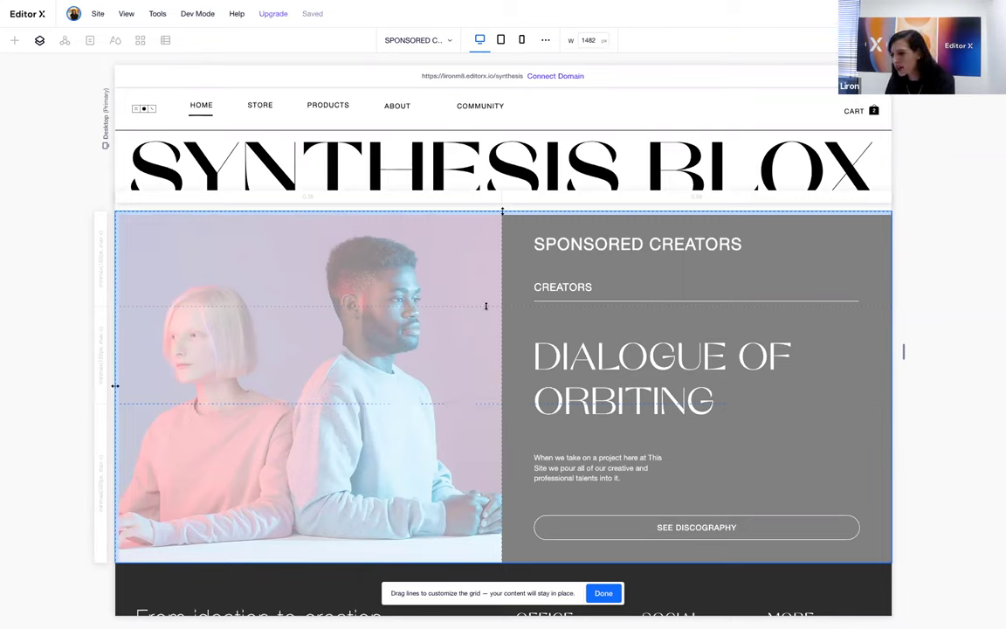
Delete both row lines from the section's custom grid and apply it as a 2x1 layout.
{"action": "mouse_move", "coordinate": [486, 306]}
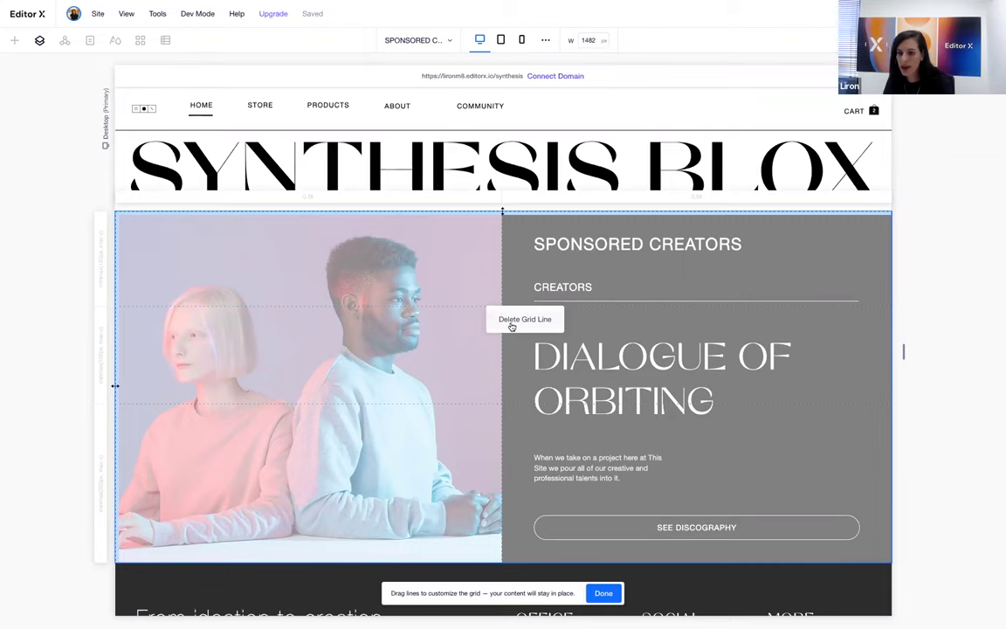
{"action": "left_click", "coordinate": [512, 325]}
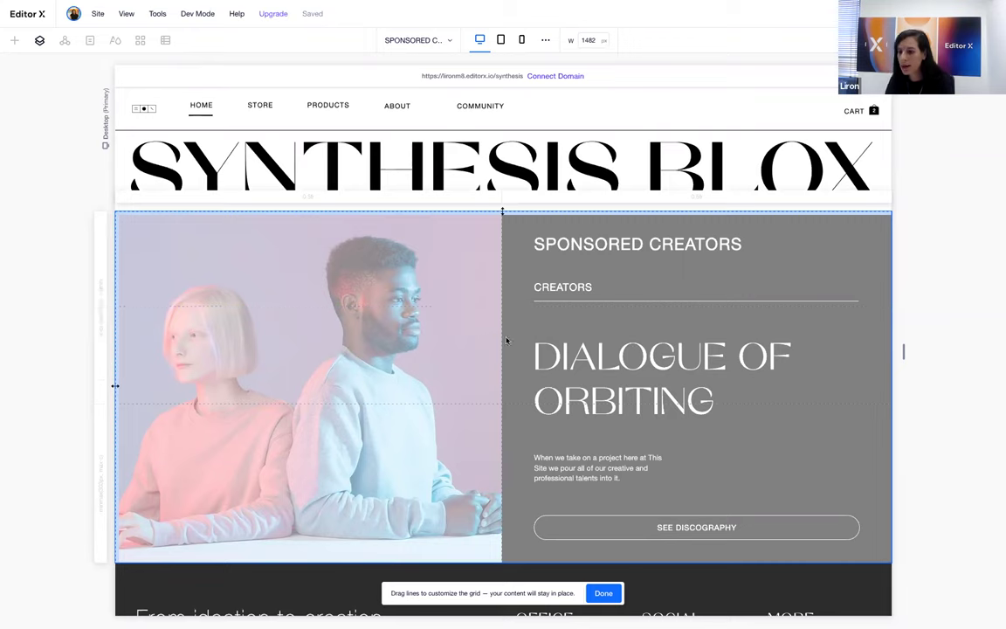
{"action": "left_click", "coordinate": [489, 403]}
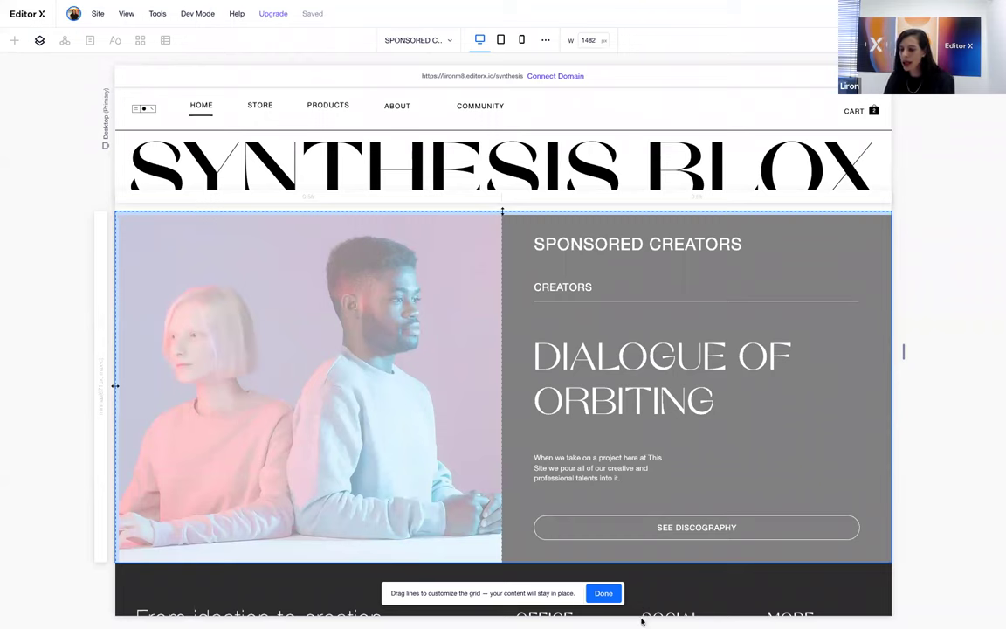
{"action": "left_click", "coordinate": [602, 593]}
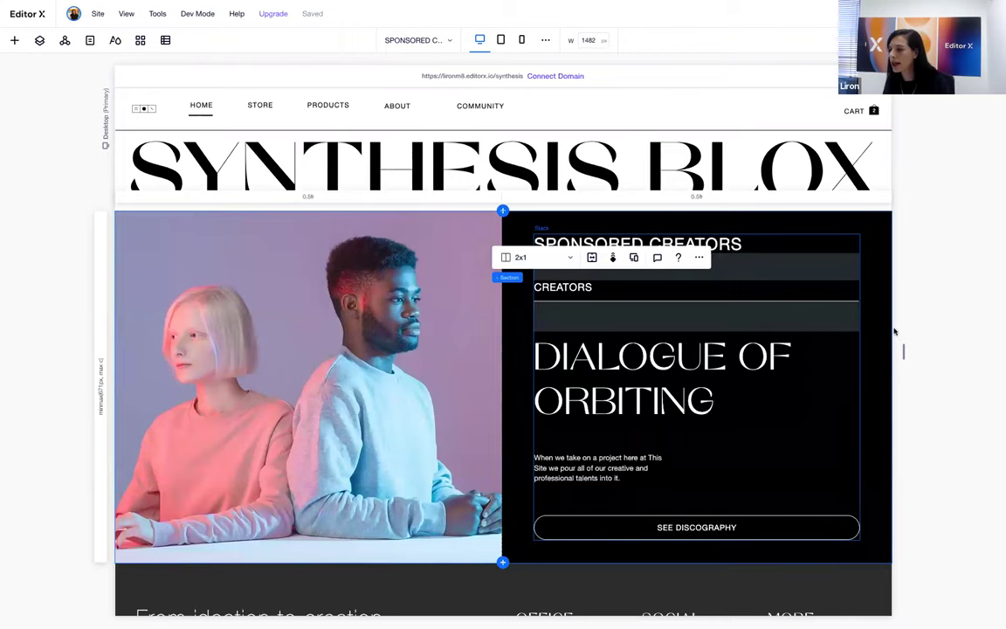
Narrow the sponsored creators page to 320 px at the mobile breakpoint and apply a 1x2 layout to the section.
{"action": "left_click_drag", "start_coordinate": [903, 351], "coordinate": [561, 341]}
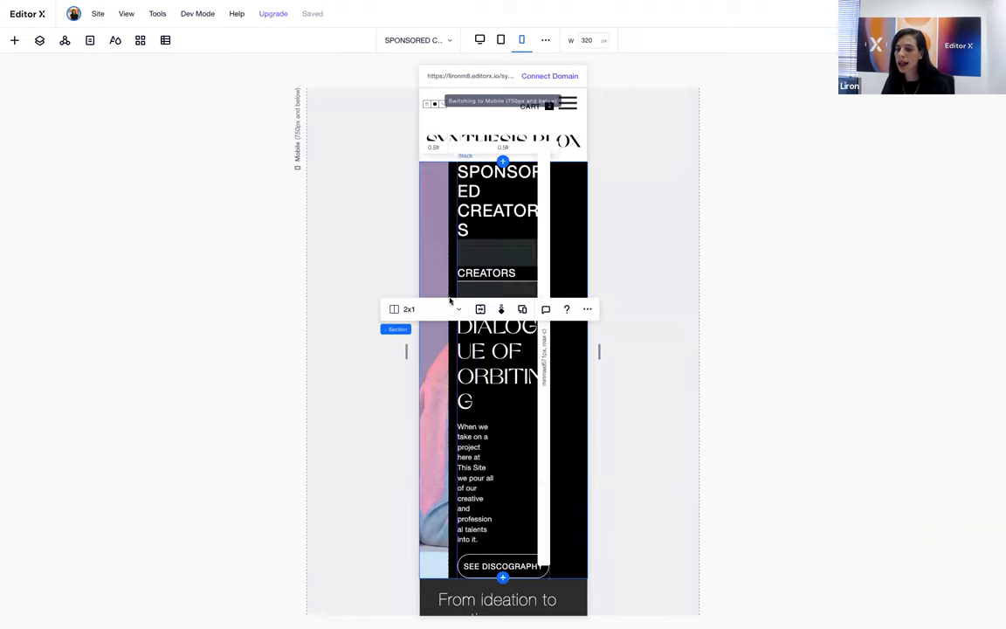
{"action": "left_click", "coordinate": [403, 308]}
{"action": "left_click", "coordinate": [439, 290]}
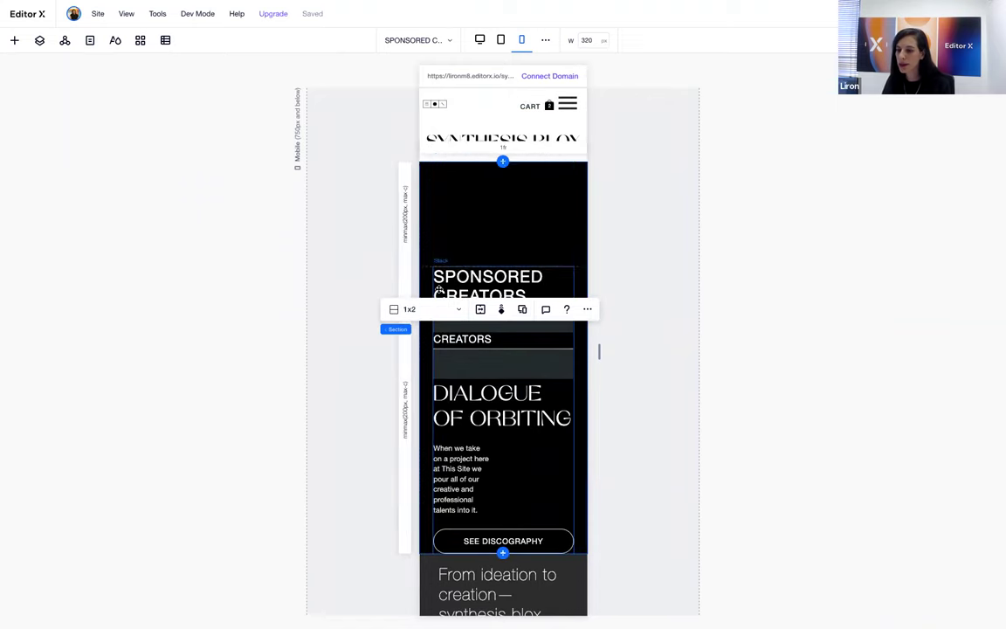
Set the minimum height of the section's first row, holding the image, to 400 px on mobile.
{"action": "left_click", "coordinate": [404, 205]}
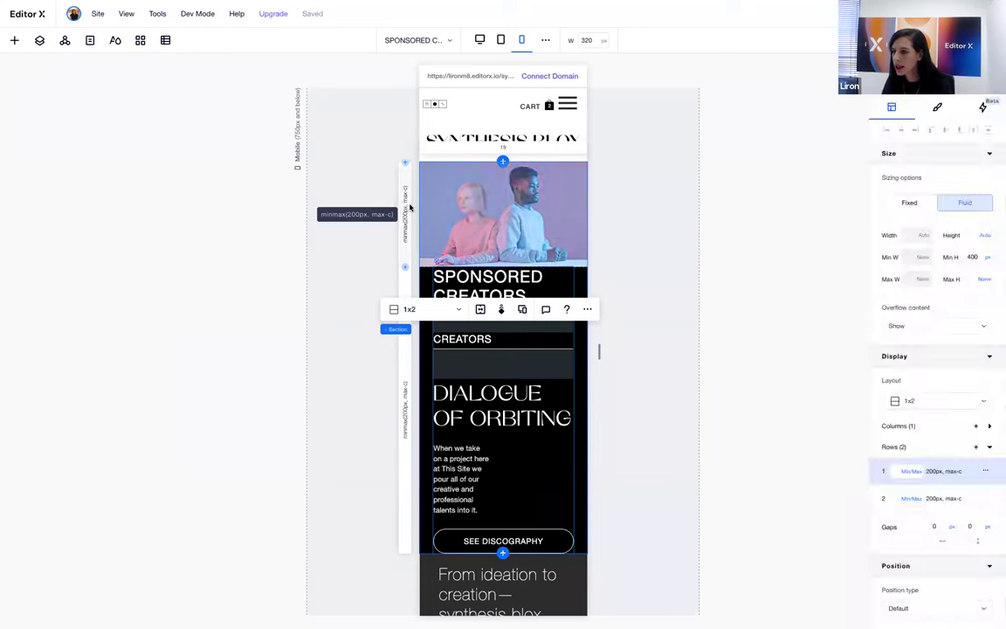
{"action": "left_click", "coordinate": [945, 479]}
{"action": "left_click", "coordinate": [899, 471]}
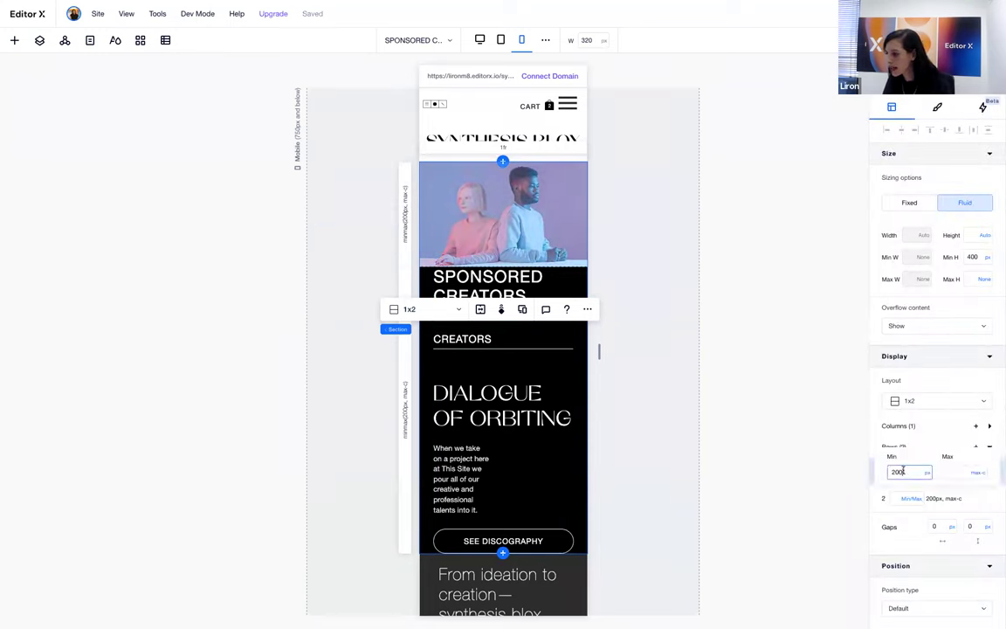
{"action": "type", "text": "400"}
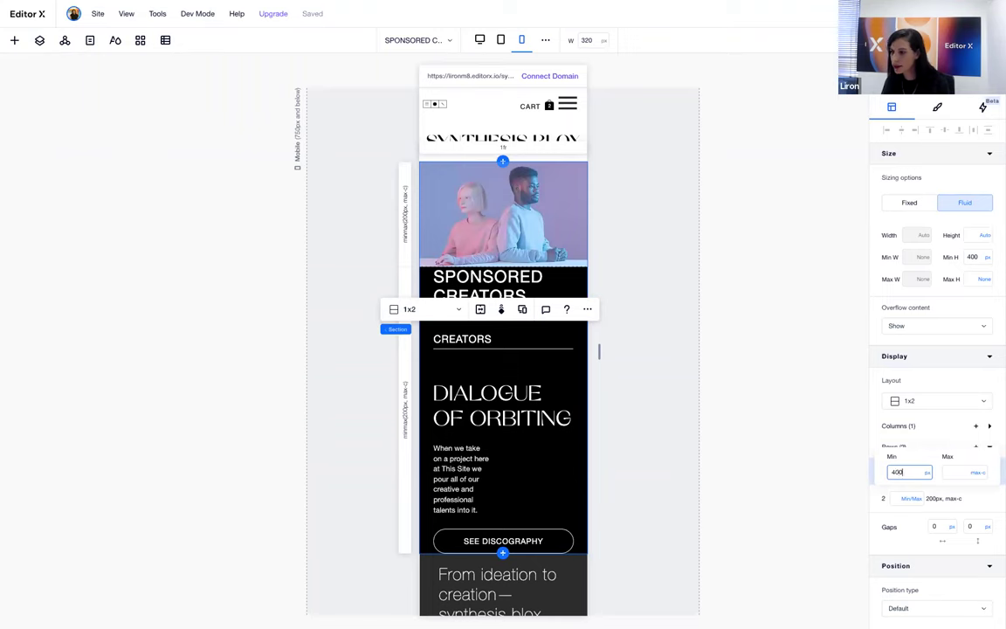
{"action": "key", "text": "Return"}
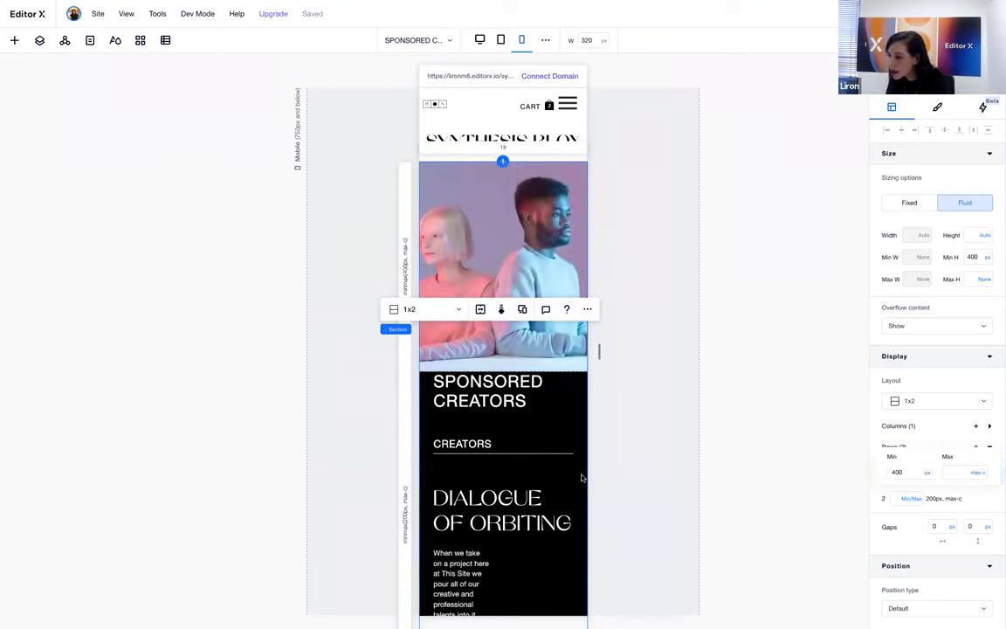
Set the section's vertical gap to 20 px and widen the canvas to about 1452 px to check the desktop layout.
{"action": "left_click", "coordinate": [973, 525]}
{"action": "type", "text": "20"}
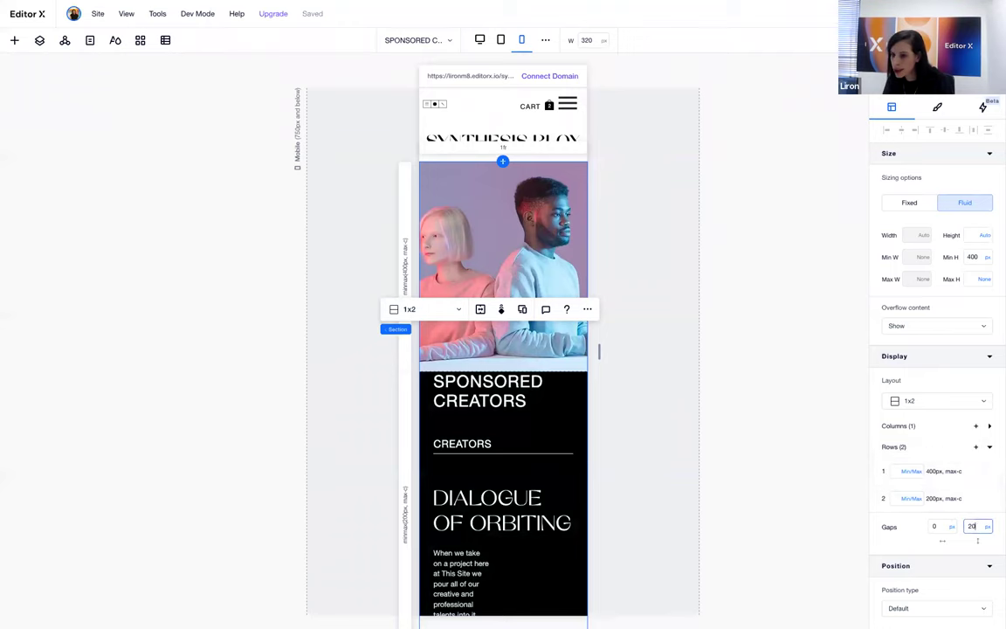
{"action": "key", "text": "Return"}
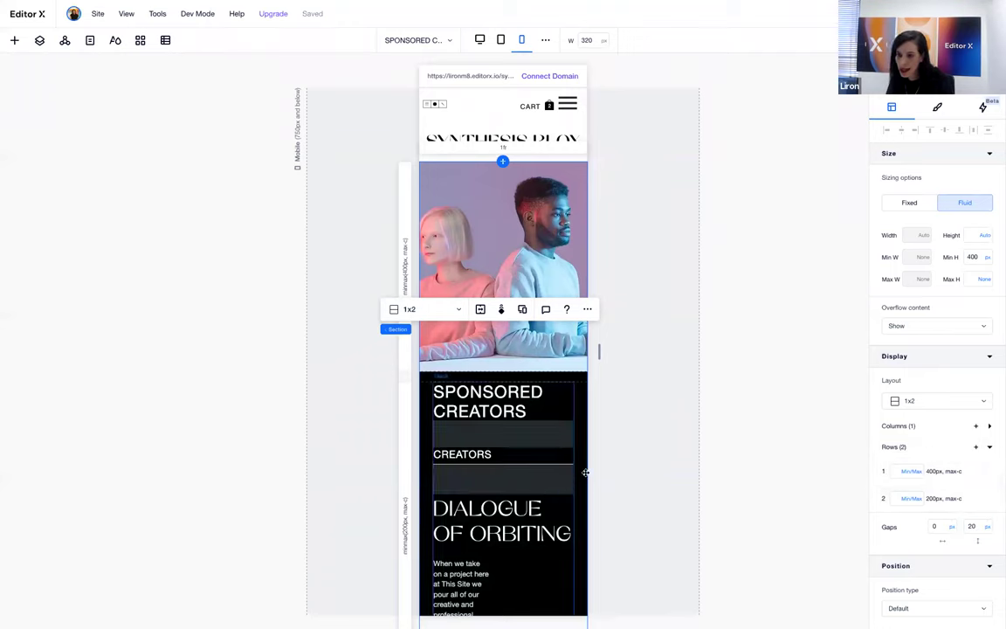
{"action": "left_click_drag", "start_coordinate": [599, 351], "coordinate": [693, 349]}
{"action": "left_click_drag", "start_coordinate": [693, 349], "coordinate": [895, 362]}
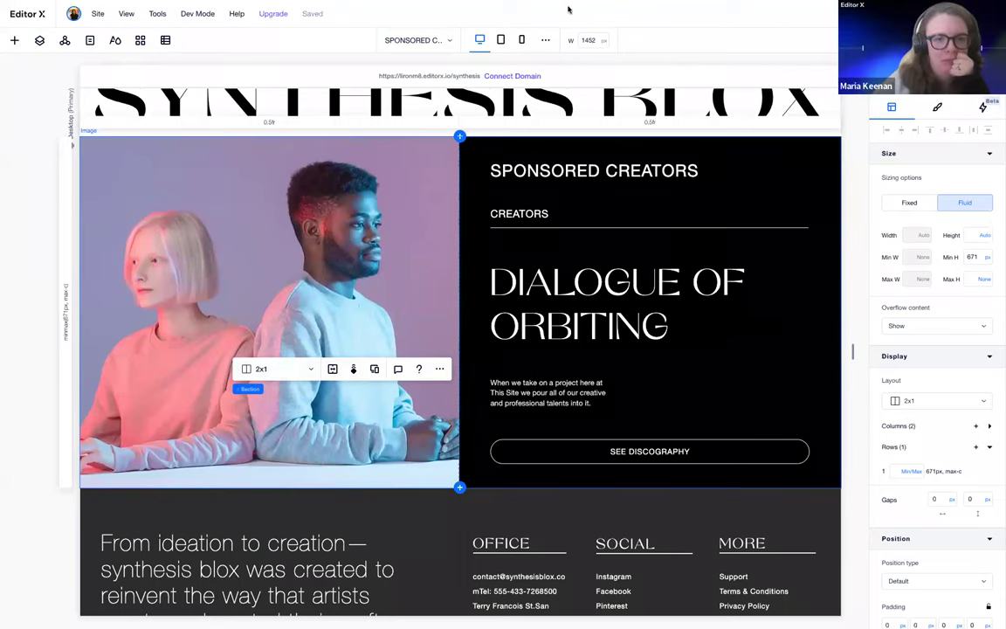
At the mobile breakpoint, remove the sponsored creators section's overrides and apply a 1x2 layout to it.
{"action": "left_click", "coordinate": [522, 39]}
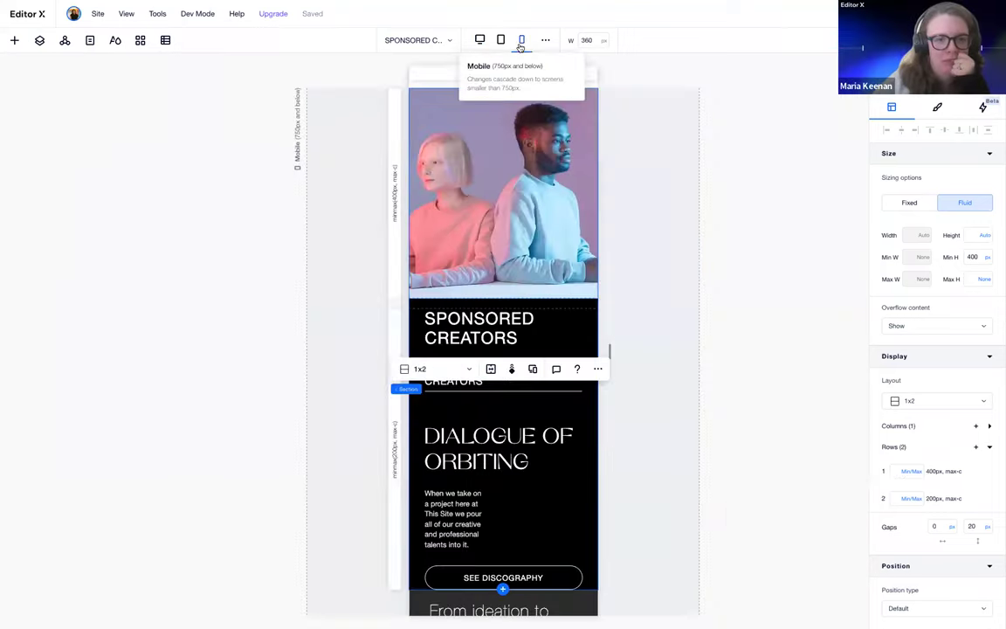
{"action": "left_click", "coordinate": [597, 372]}
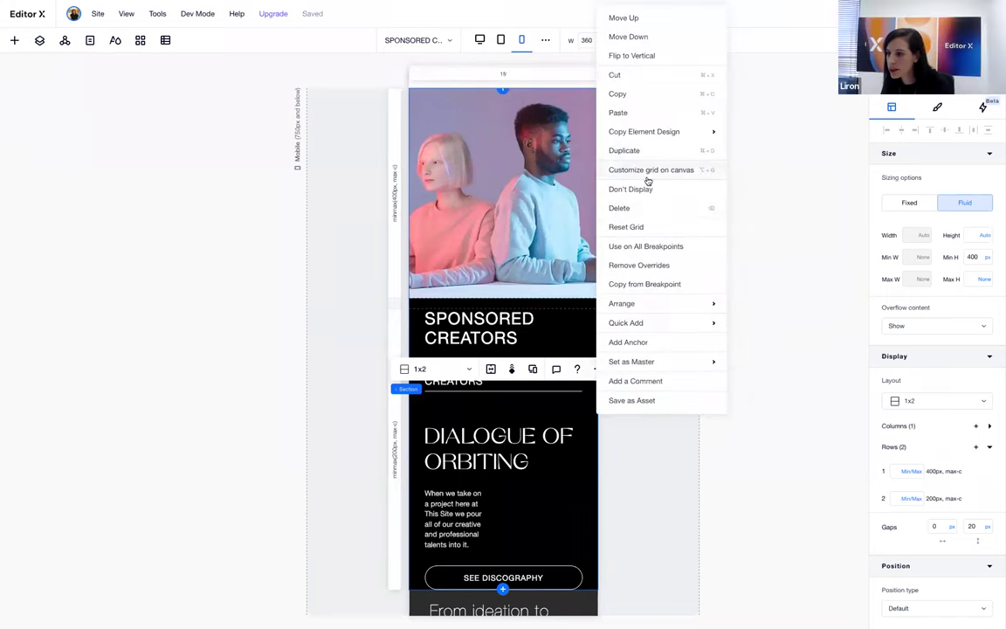
{"action": "left_click", "coordinate": [644, 266]}
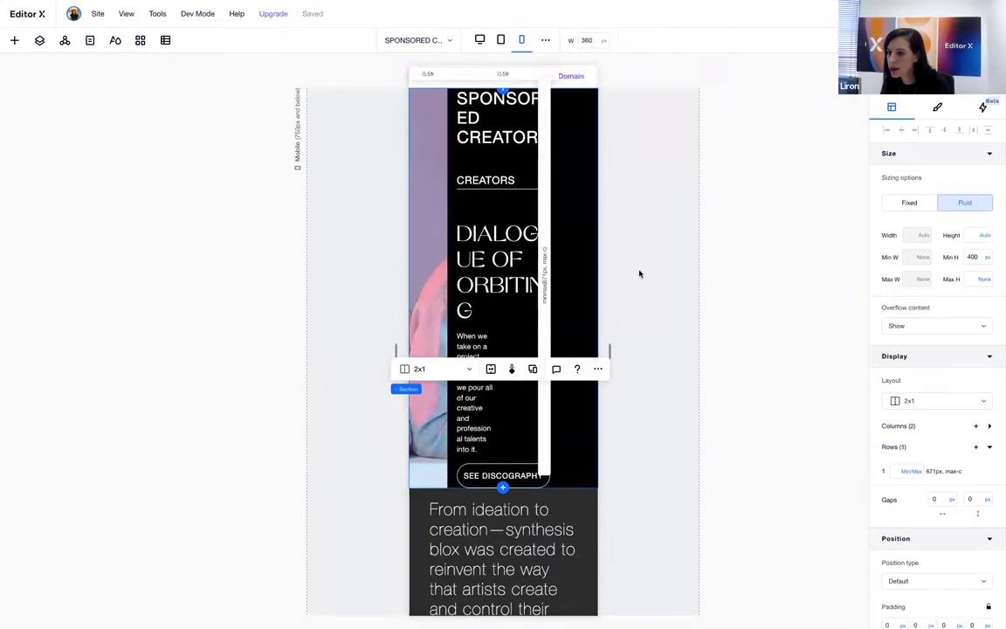
{"action": "scroll", "coordinate": [530, 284], "scroll_direction": "up", "scroll_amount": 2}
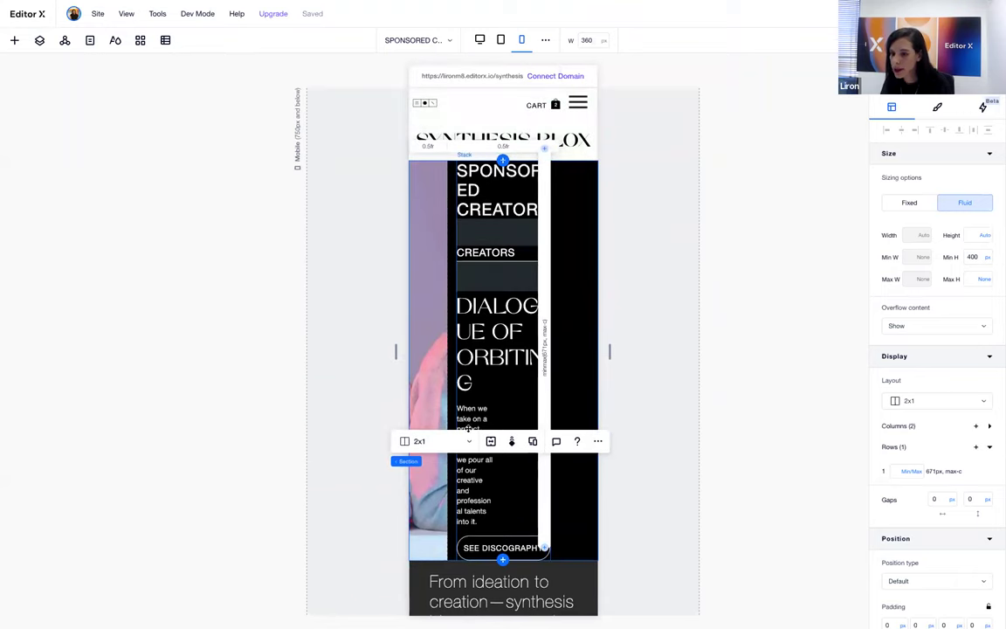
{"action": "left_click", "coordinate": [454, 444]}
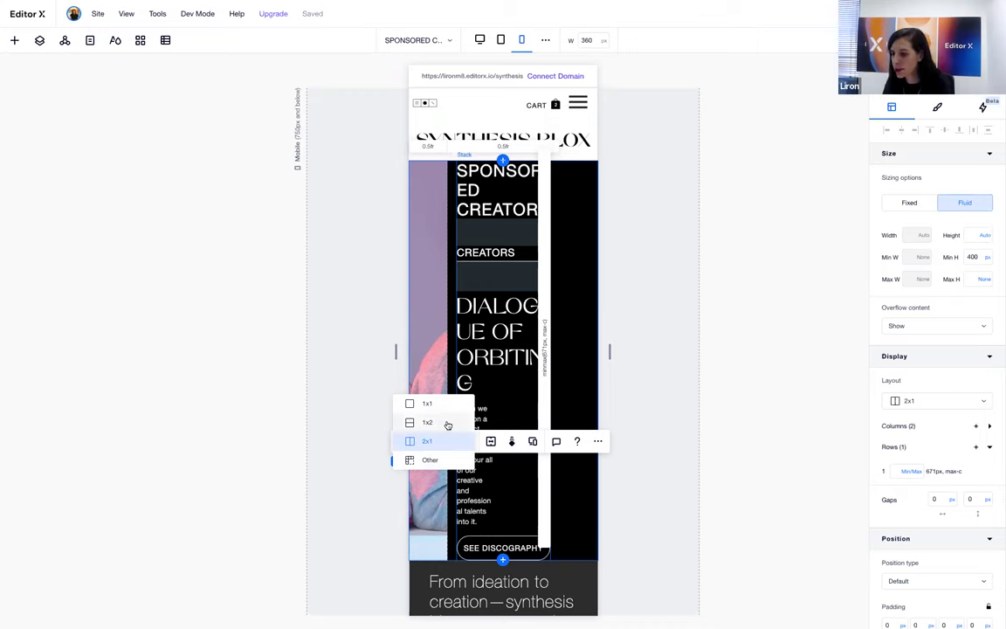
{"action": "left_click", "coordinate": [447, 424]}
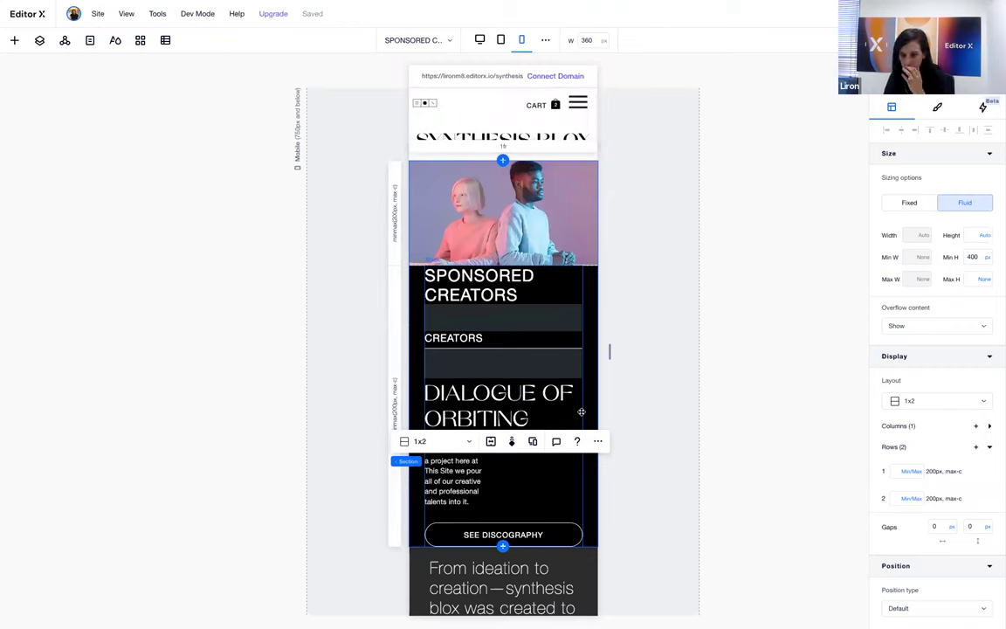
Try a 400 px minimum height for the section's first row on mobile and settle on 300 px.
{"action": "left_click", "coordinate": [393, 223]}
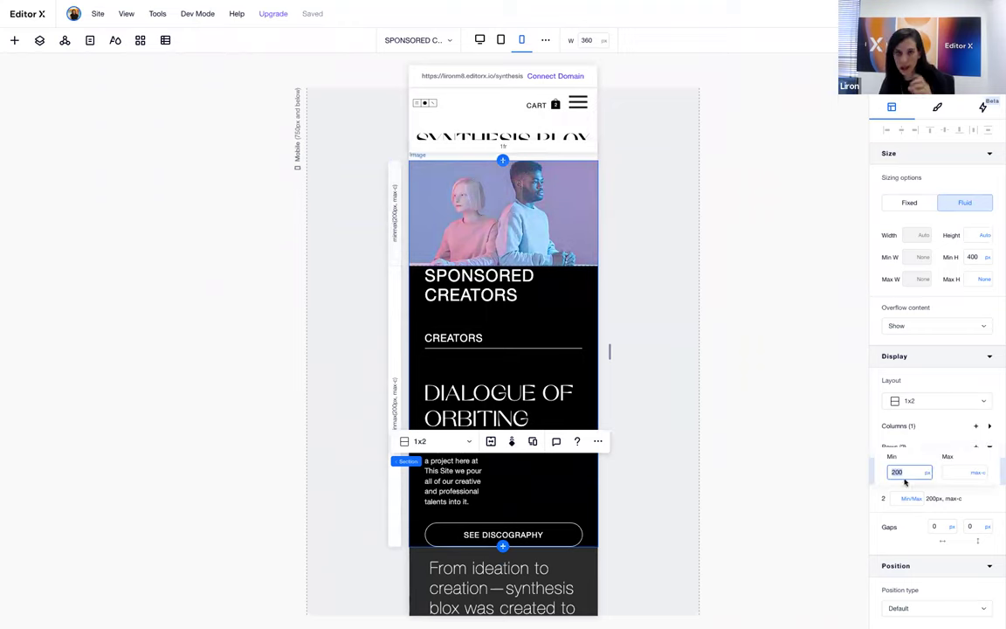
{"action": "type", "text": "400"}
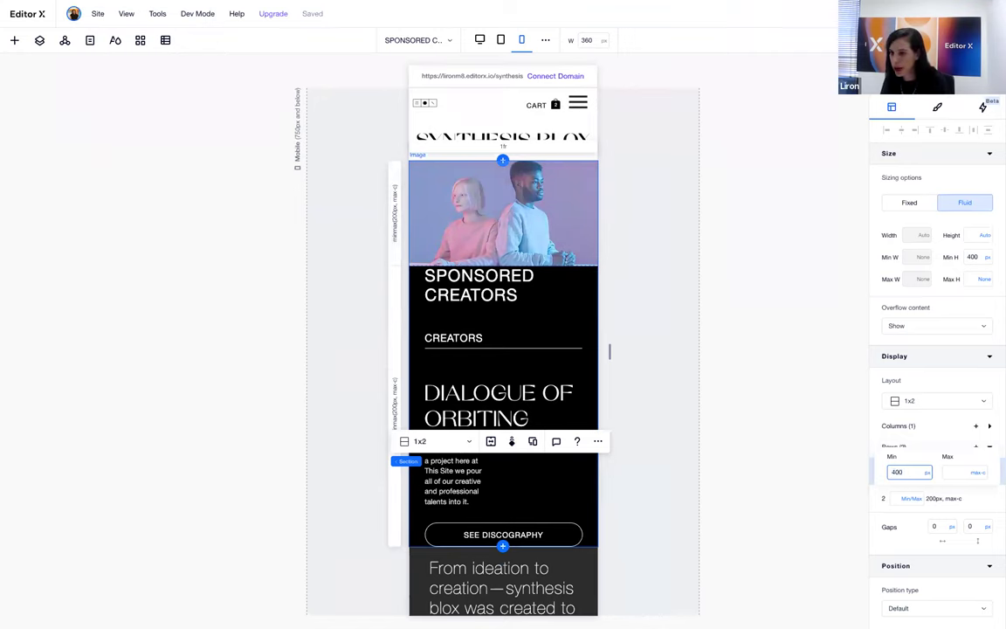
{"action": "key", "text": "Return"}
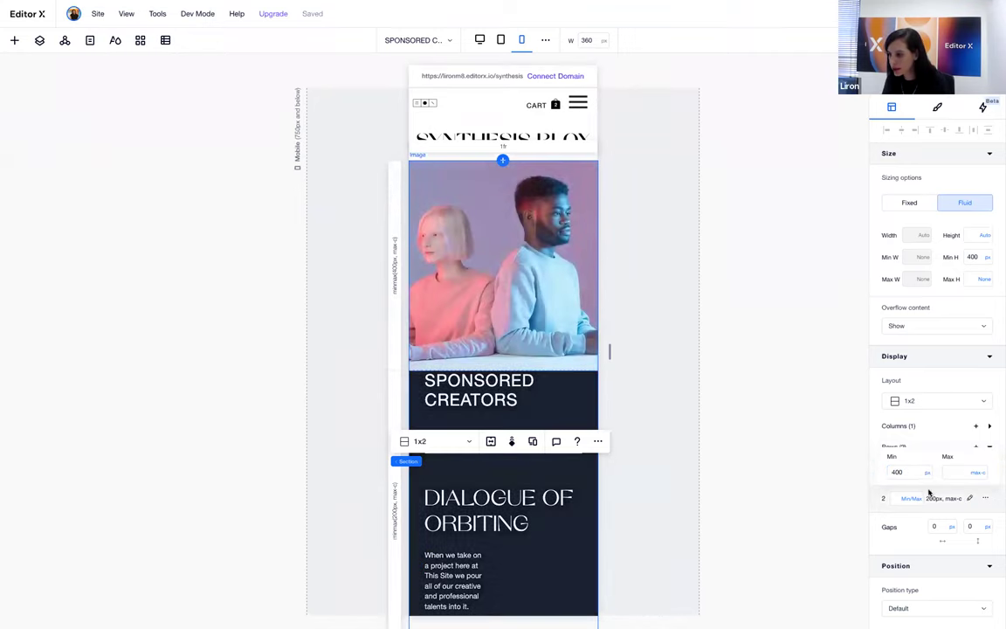
{"action": "left_click", "coordinate": [910, 473]}
{"action": "type", "text": "300"}
{"action": "key", "text": "Return"}
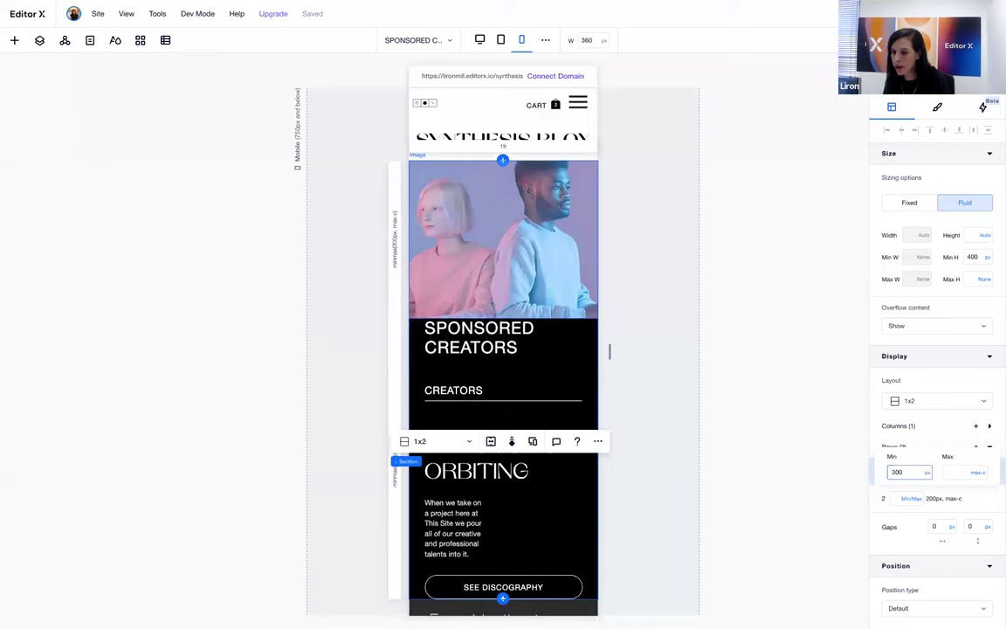
Set a 20 px vertical gap between the section's mobile rows and widen the canvas to about 1406 px to check desktop.
{"action": "left_click", "coordinate": [591, 389]}
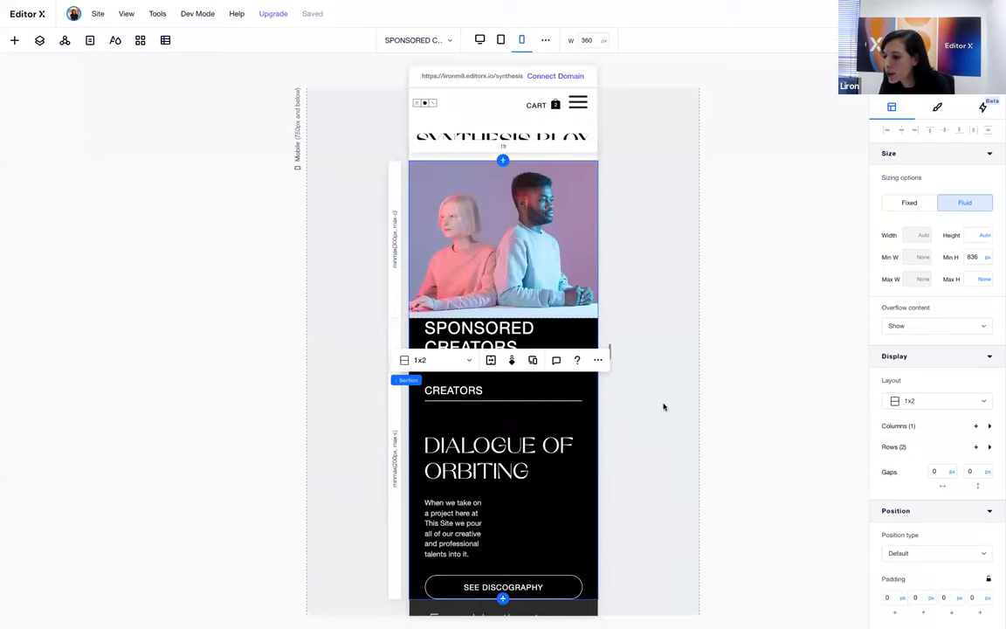
{"action": "left_click", "coordinate": [975, 473]}
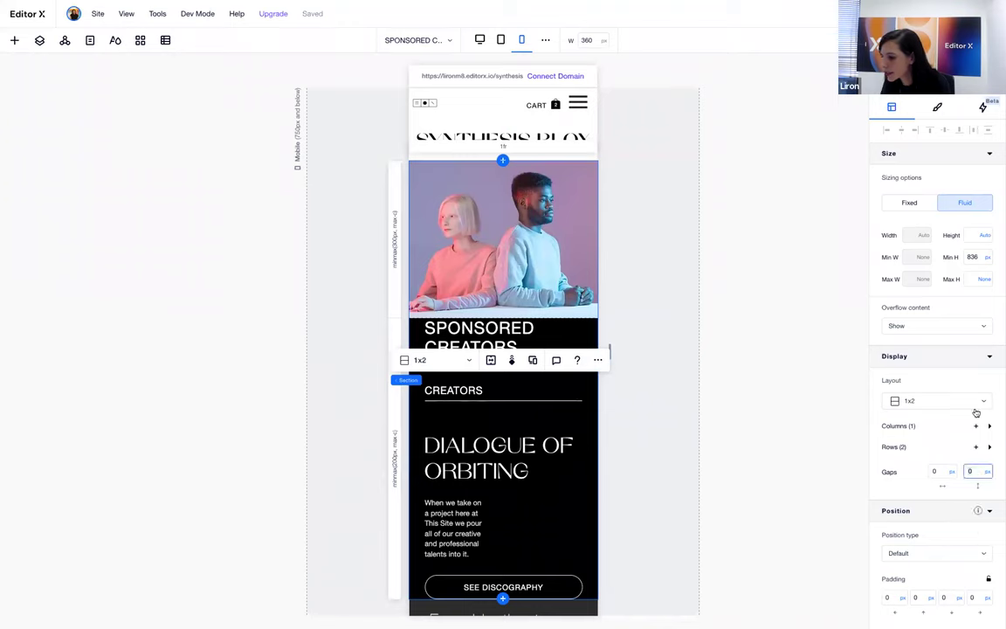
{"action": "type", "text": "20"}
{"action": "key", "text": "Return"}
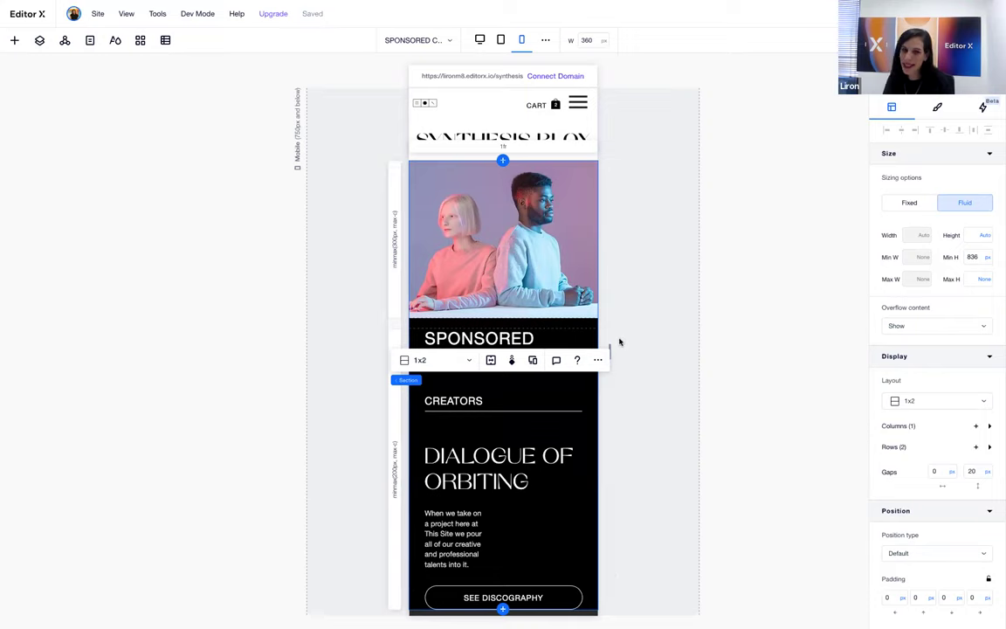
{"action": "left_click_drag", "start_coordinate": [610, 349], "coordinate": [884, 380]}
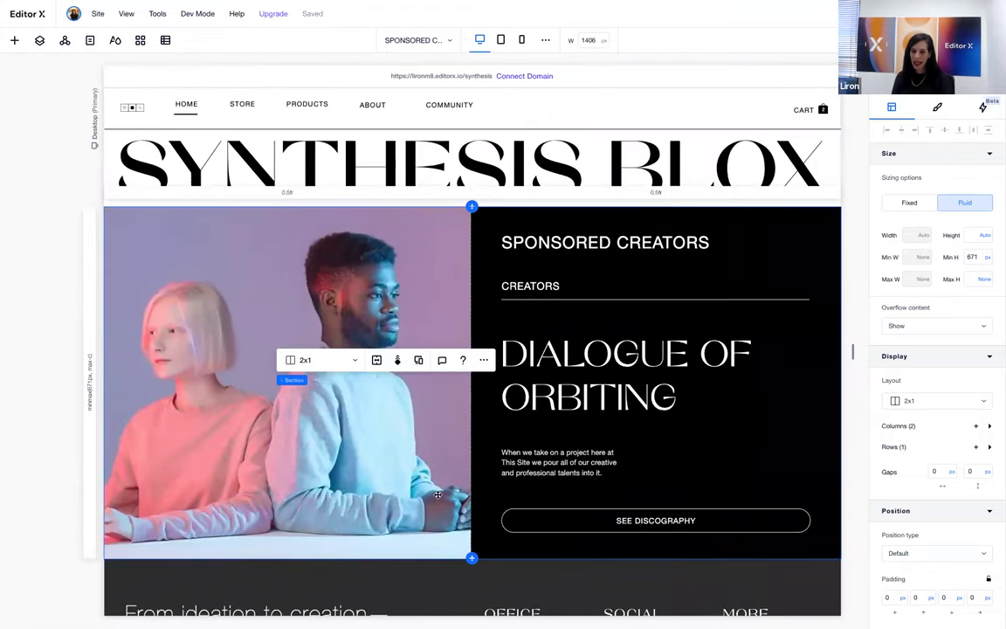
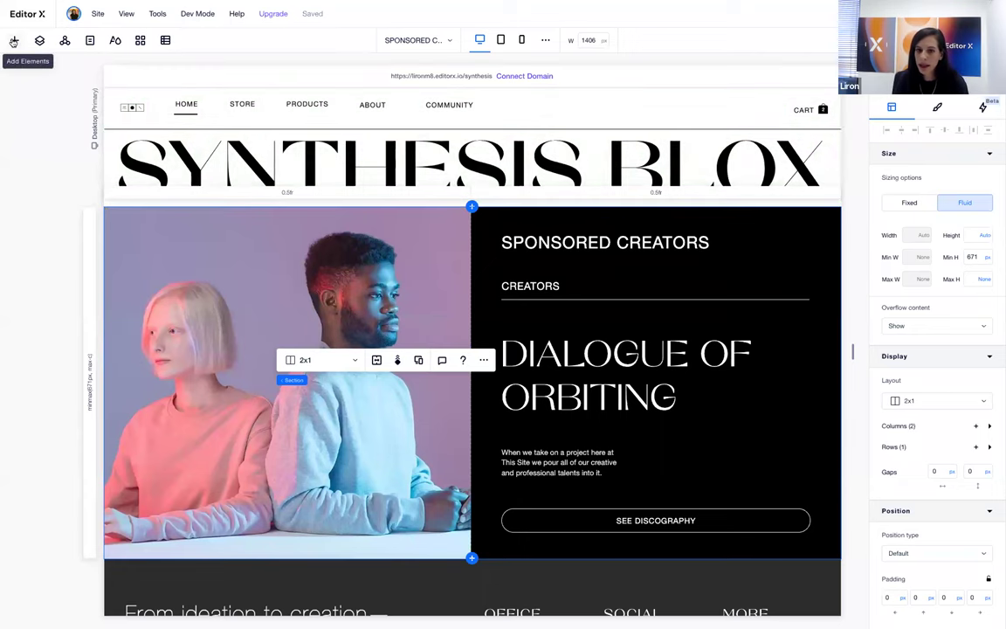
Browse the predesigned Services and Products section compositions among the elements available to add, and close the library.
{"action": "left_click", "coordinate": [13, 41]}
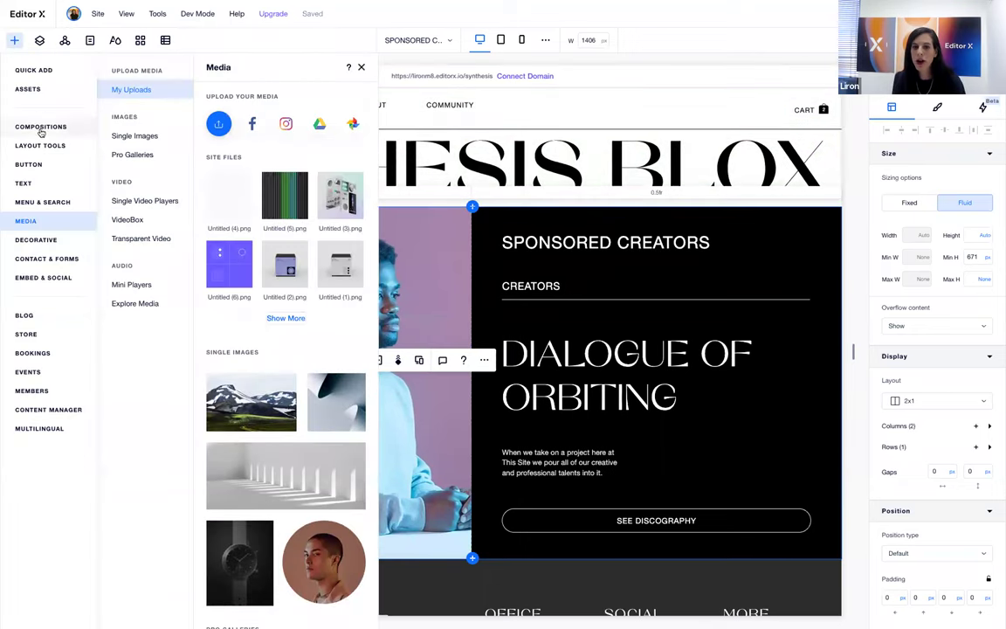
{"action": "left_click", "coordinate": [40, 127]}
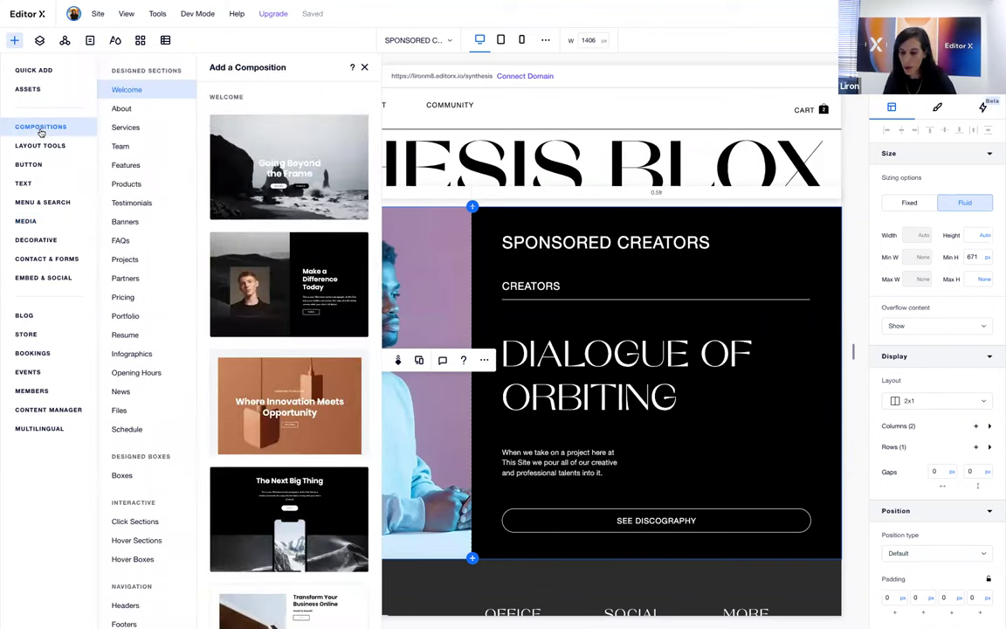
{"action": "left_click", "coordinate": [127, 128]}
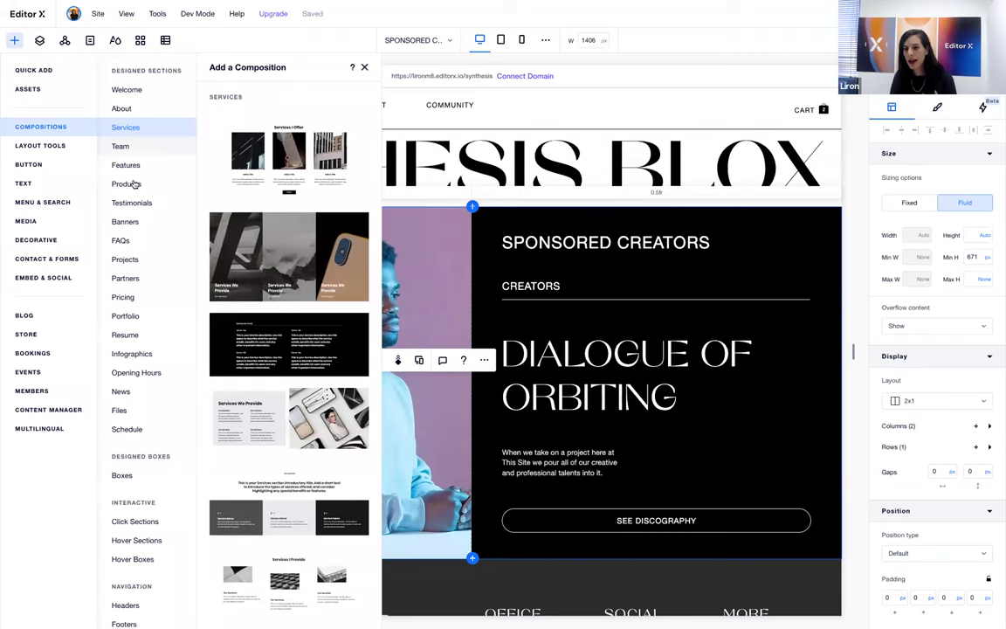
{"action": "left_click", "coordinate": [132, 184]}
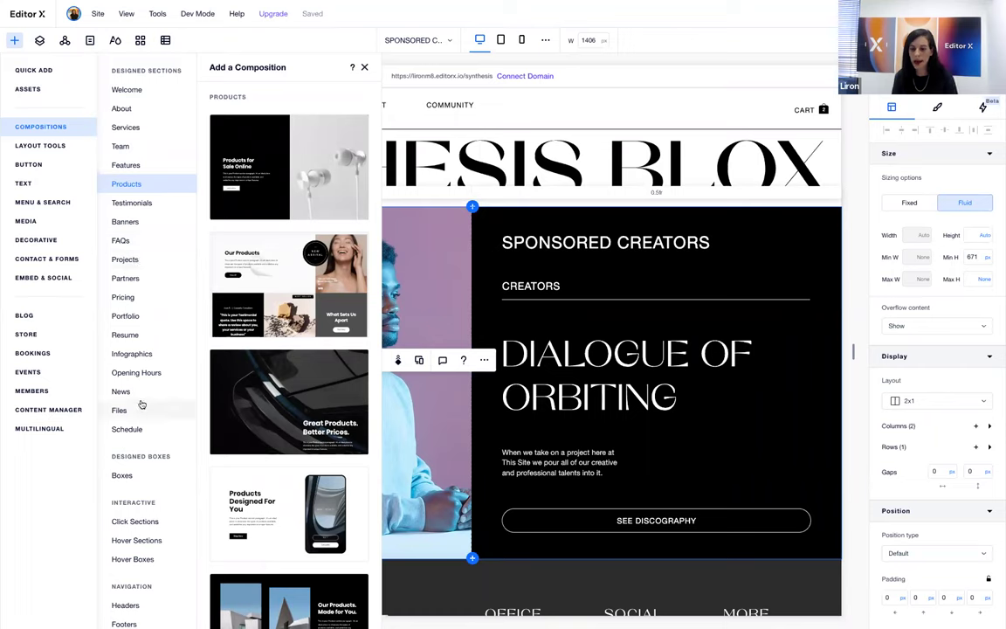
{"action": "scroll", "coordinate": [141, 405], "scroll_direction": "down", "scroll_amount": 1}
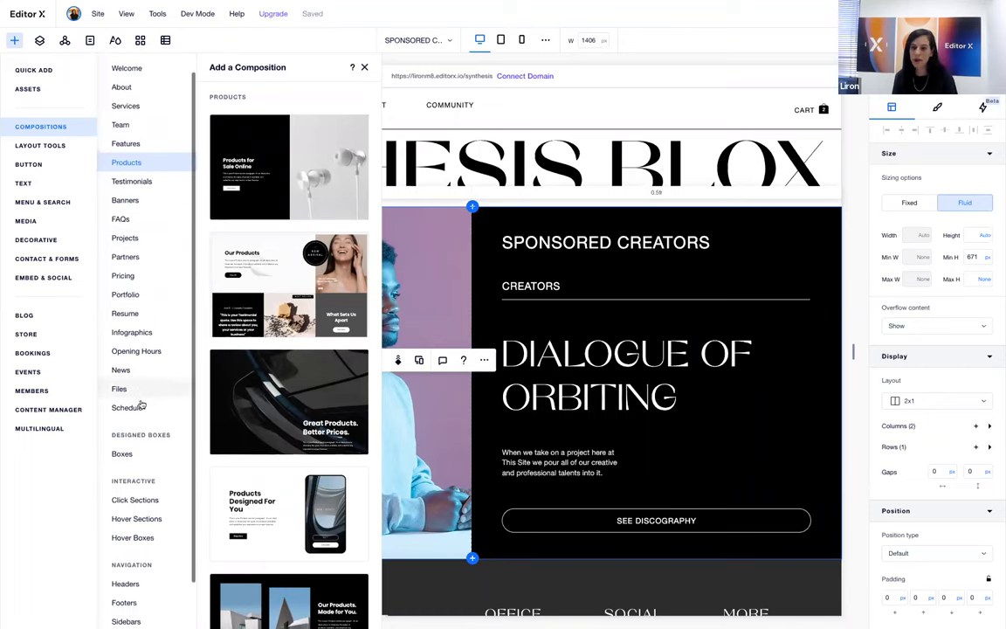
{"action": "scroll", "coordinate": [147, 319], "scroll_direction": "up", "scroll_amount": 1}
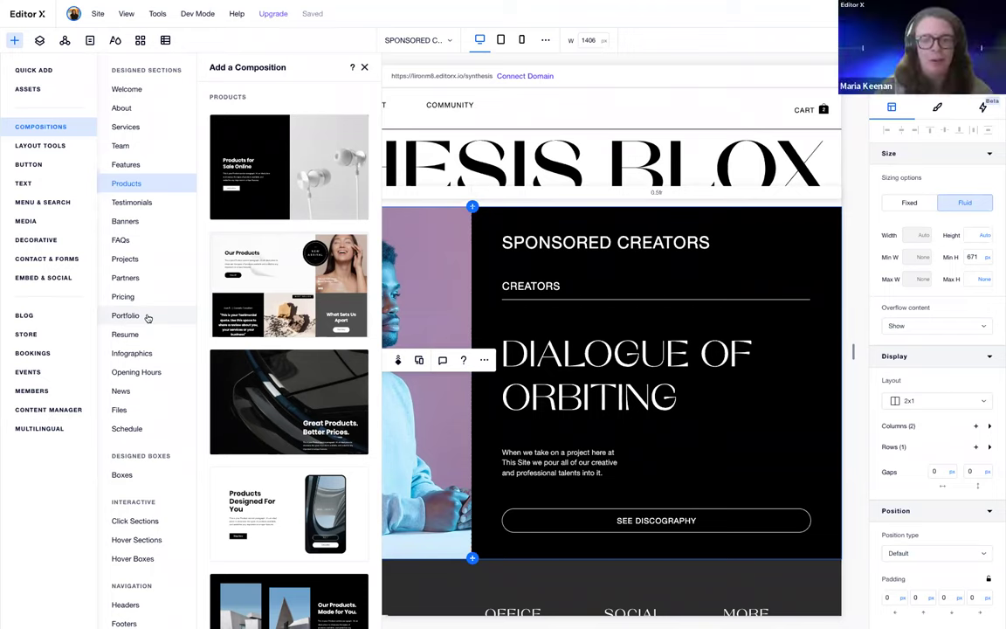
{"action": "left_click", "coordinate": [364, 68]}
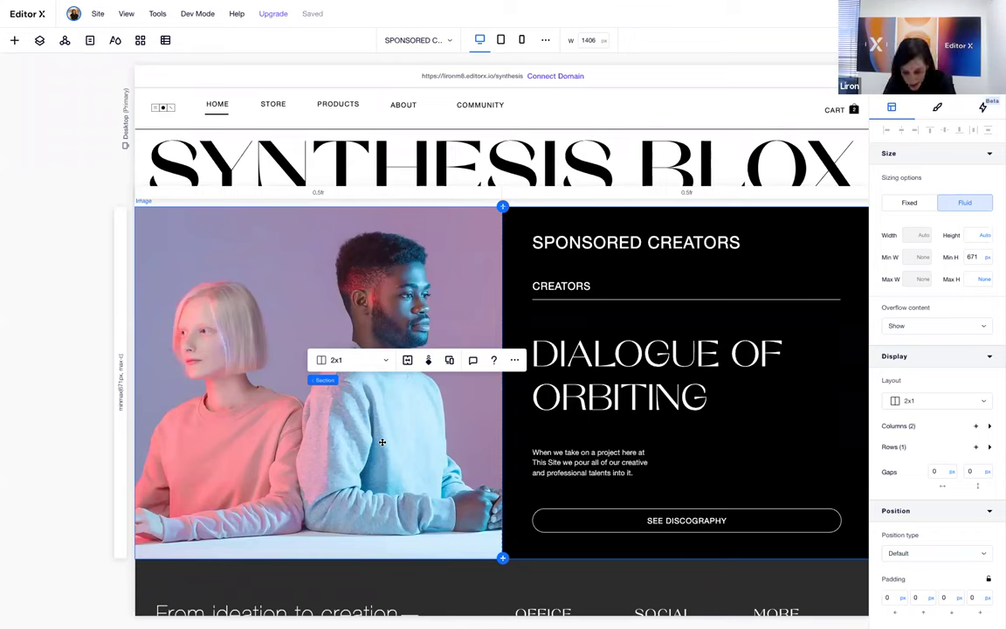
Select the text stack and resize the canvas to about 424 px and back to about 1462 px to review its responsiveness.
{"action": "left_click", "coordinate": [699, 390]}
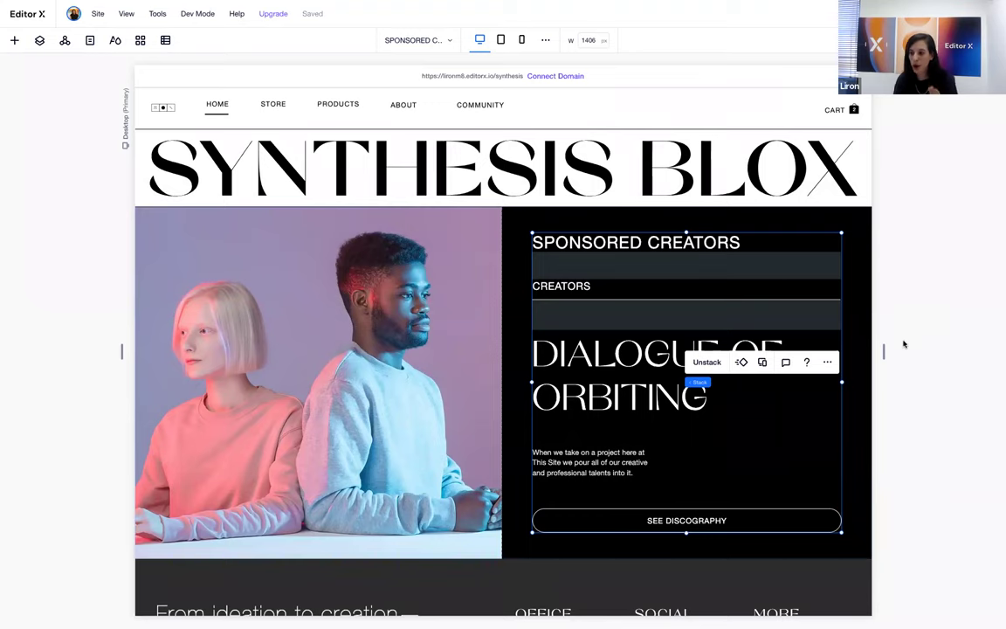
{"action": "left_click_drag", "start_coordinate": [883, 351], "coordinate": [629, 342]}
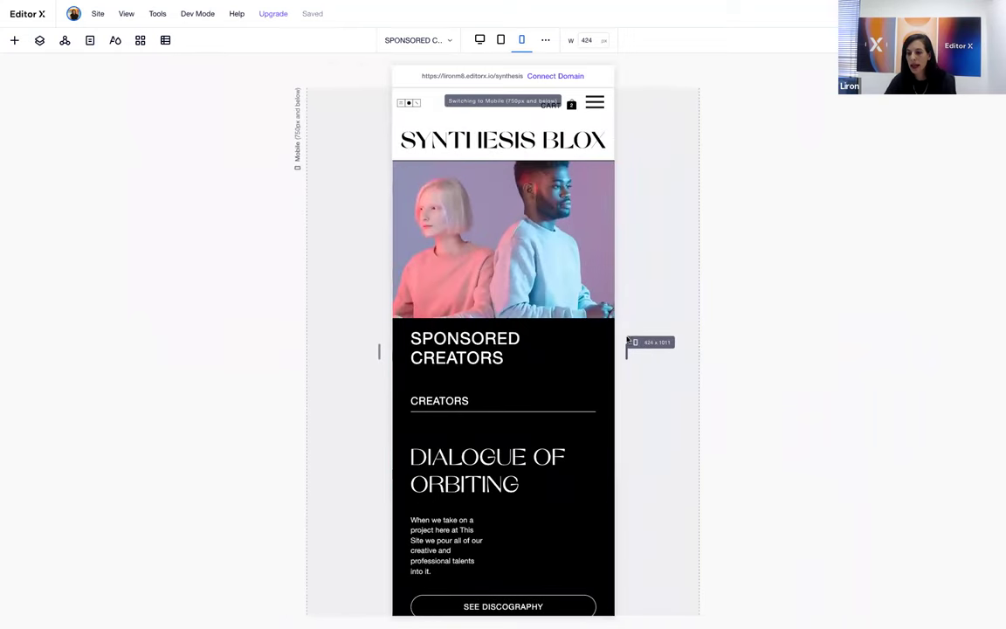
{"action": "left_click", "coordinate": [551, 553]}
{"action": "scroll", "coordinate": [550, 553], "scroll_direction": "down", "scroll_amount": 2}
{"action": "scroll", "coordinate": [551, 553], "scroll_direction": "up", "scroll_amount": 2}
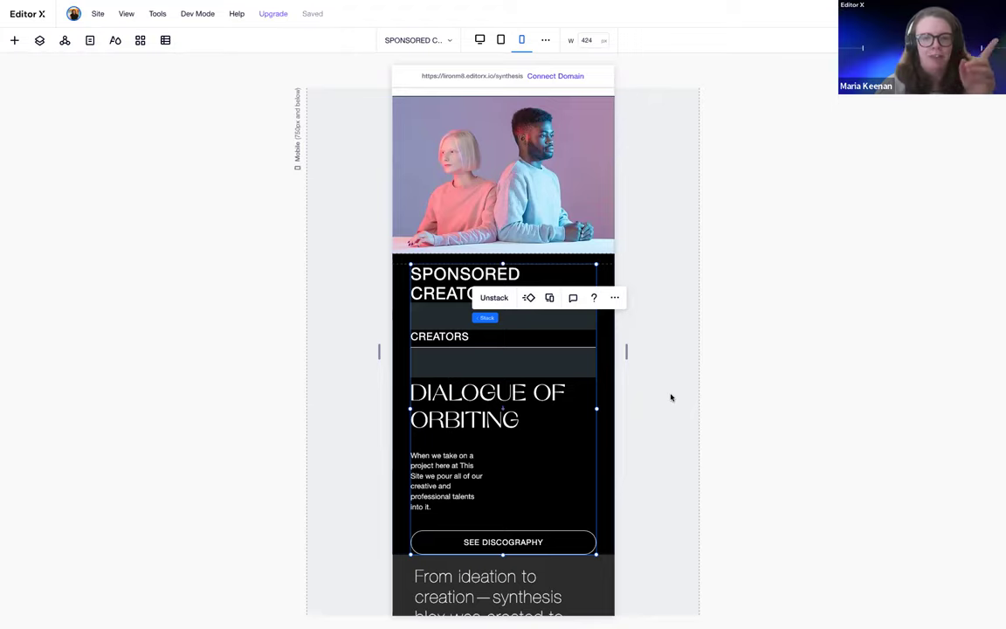
{"action": "left_click_drag", "start_coordinate": [625, 350], "coordinate": [897, 351]}
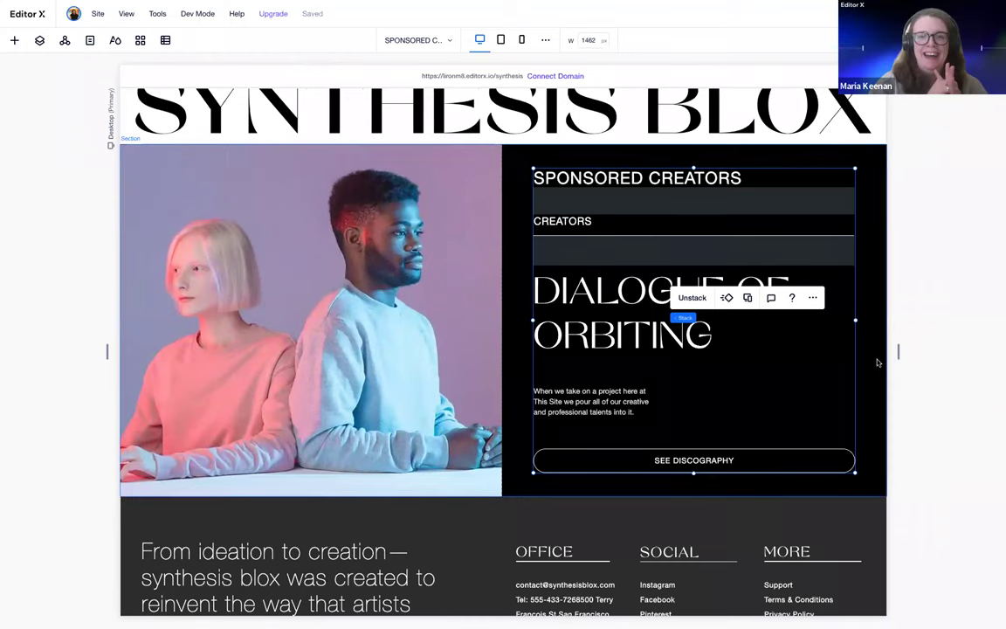
Open the SYNTHESIS BLOX page and set the 3x2 grid section's minimum height to 600 px.
{"action": "left_click", "coordinate": [877, 363]}
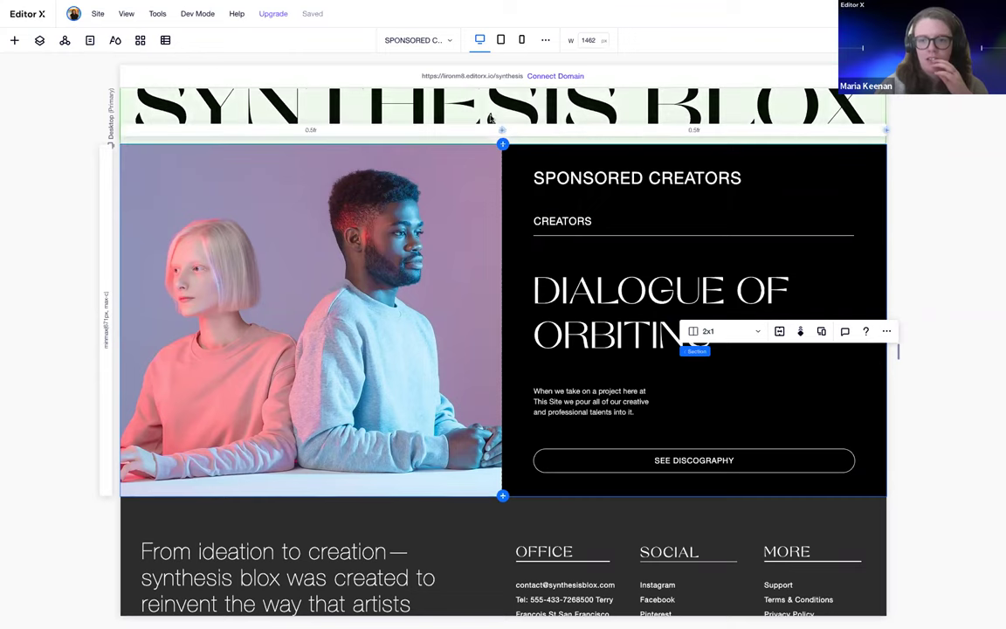
{"action": "left_click", "coordinate": [403, 41]}
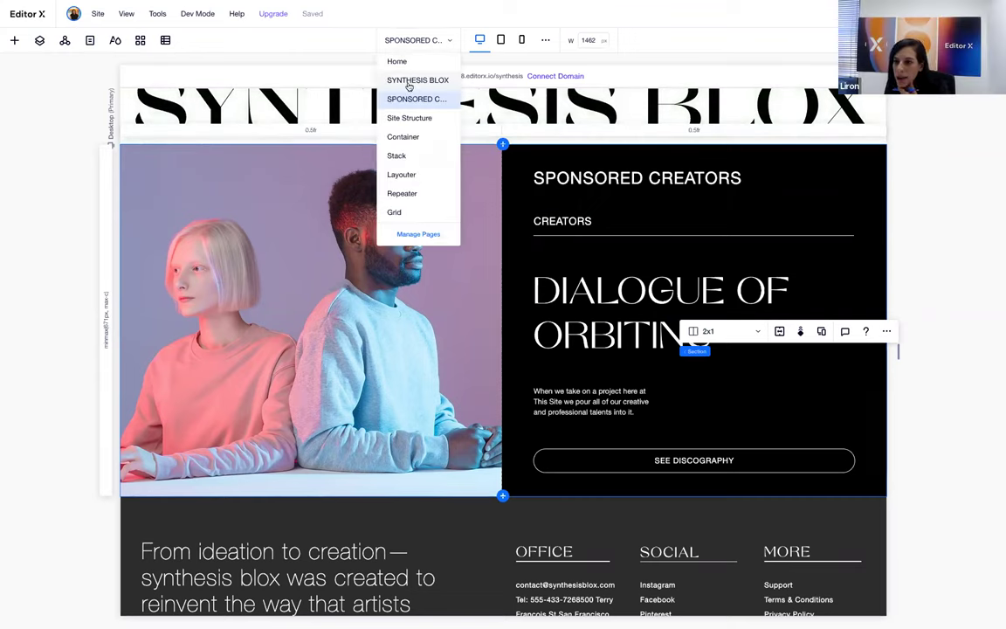
{"action": "left_click", "coordinate": [406, 81]}
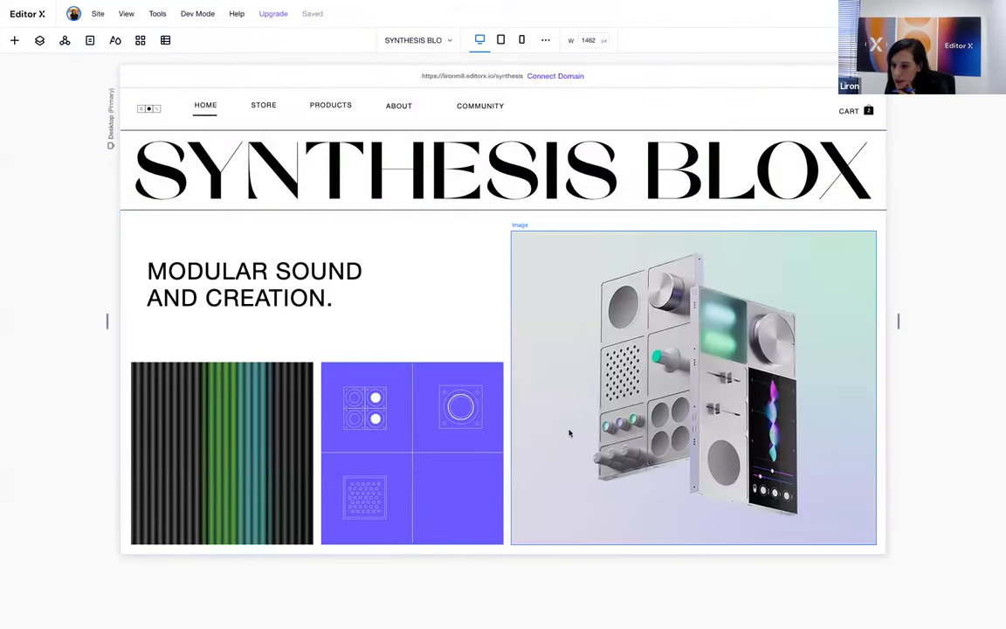
{"action": "left_click", "coordinate": [459, 340]}
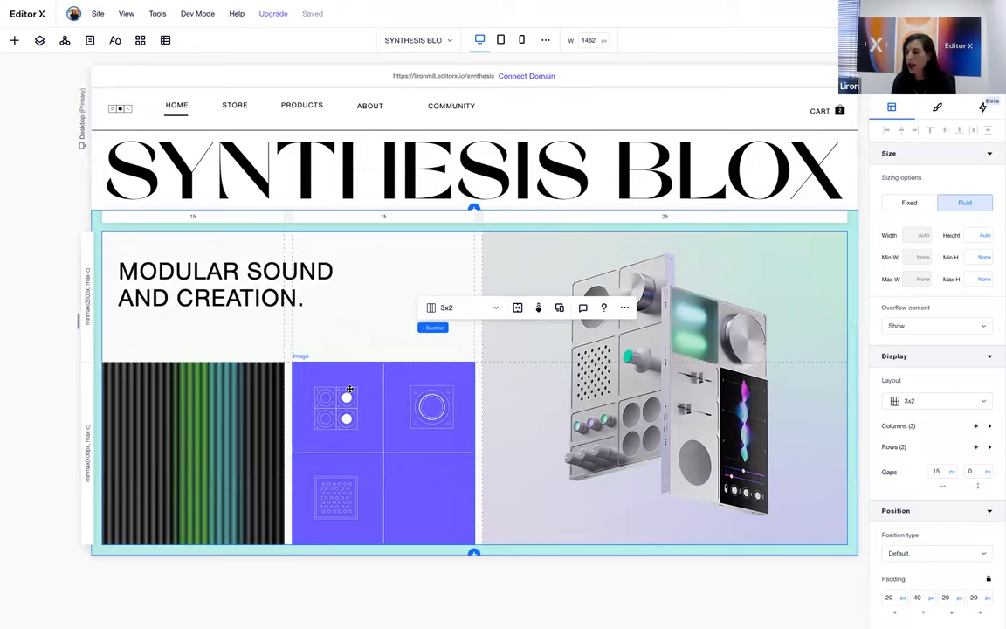
{"action": "left_click", "coordinate": [978, 257]}
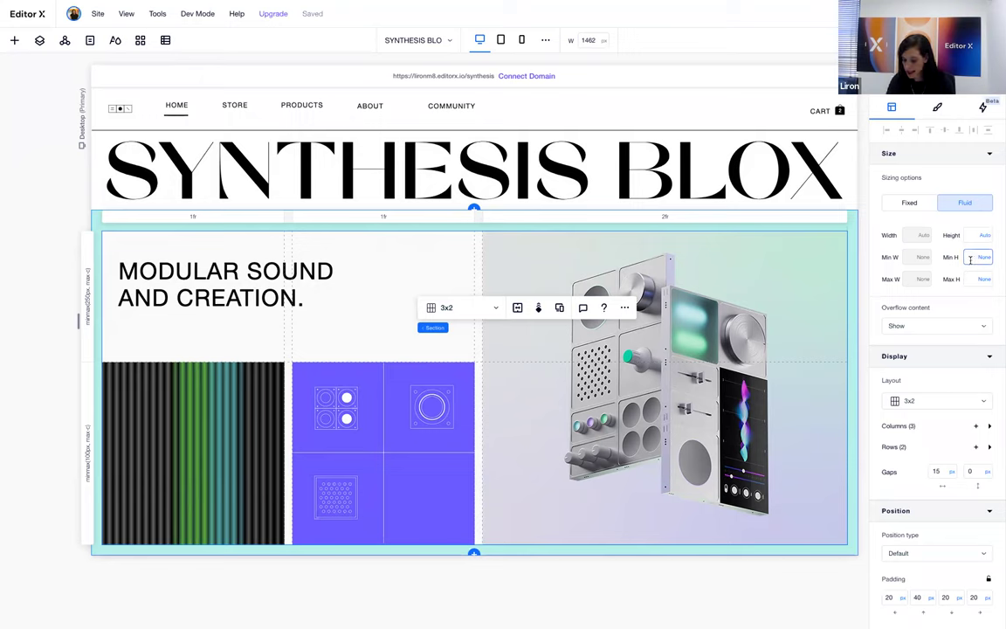
{"action": "type", "text": "600px"}
{"action": "key", "text": "Return"}
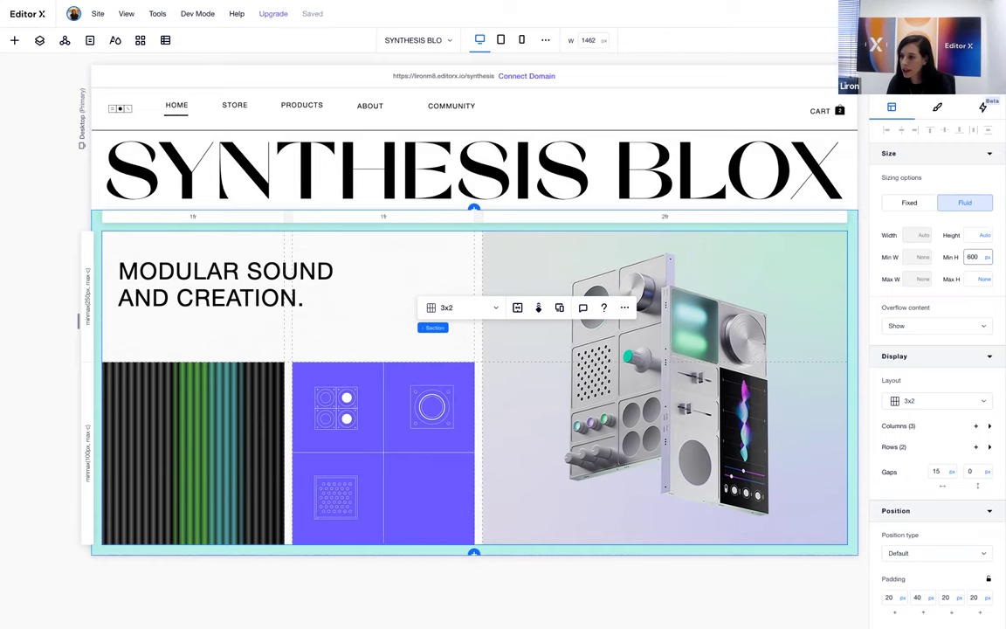
Try an 800 px minimum height for the 3x2 section.
{"action": "left_click", "coordinate": [986, 257]}
{"action": "left_click", "coordinate": [936, 259]}
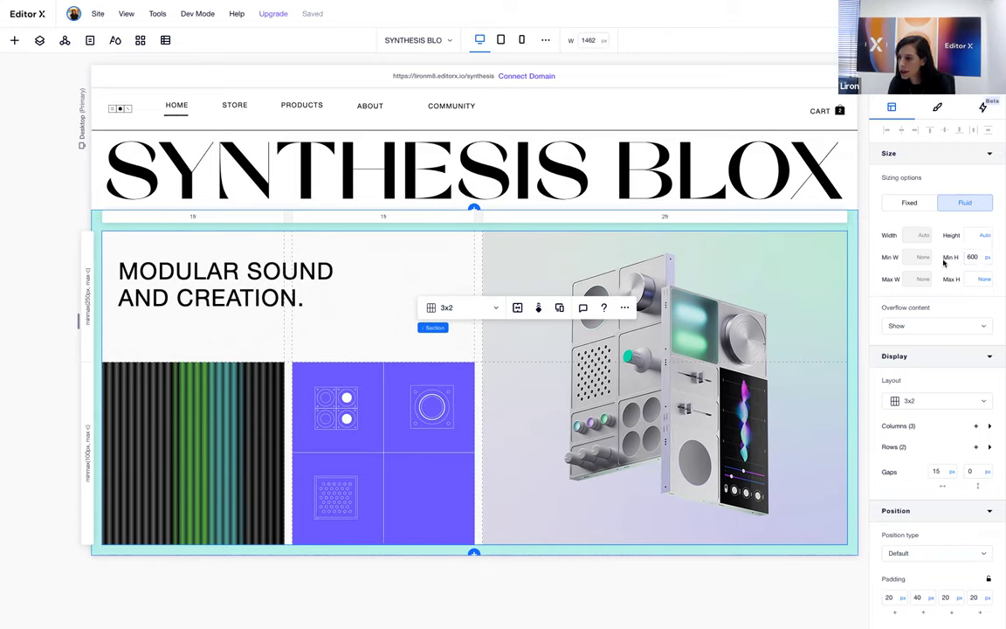
{"action": "type", "text": "800"}
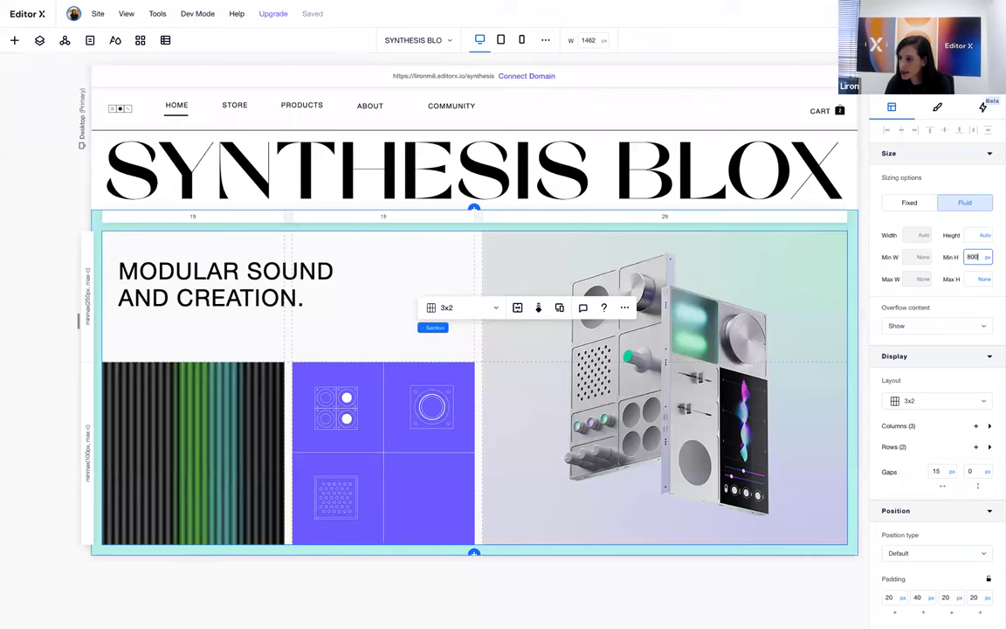
{"action": "key", "text": "Return"}
{"action": "scroll", "coordinate": [311, 374], "scroll_direction": "down", "scroll_amount": 1}
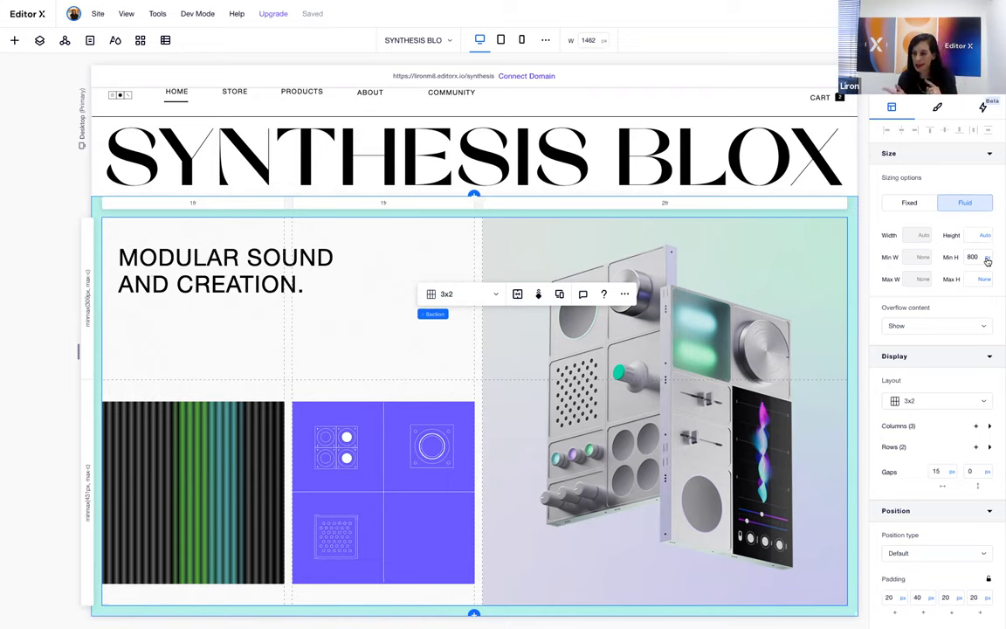
Size the section's second row as 1 fr and select the striped image in that row.
{"action": "left_click", "coordinate": [85, 495]}
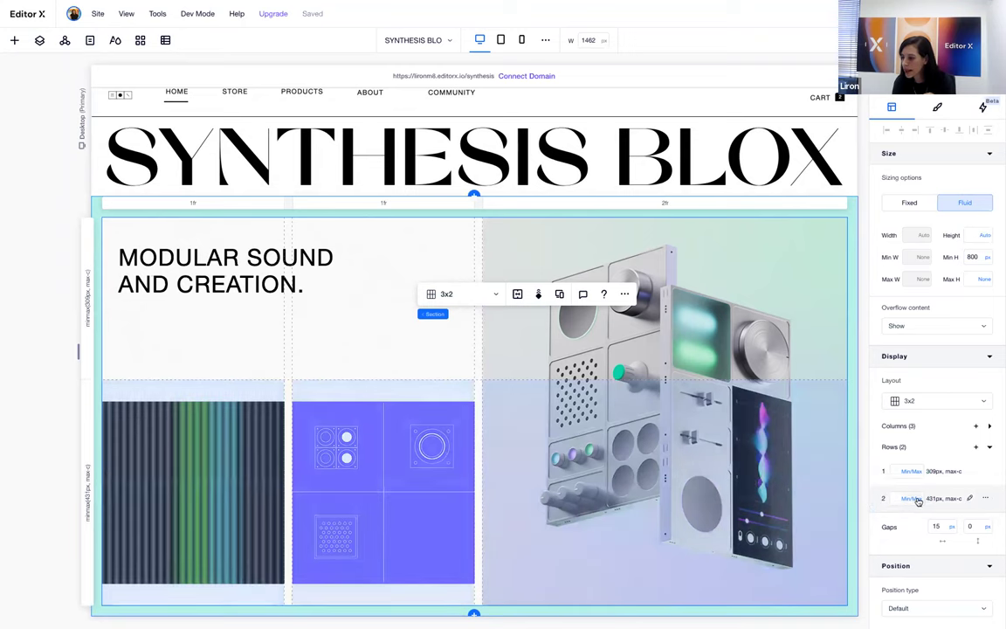
{"action": "left_click", "coordinate": [911, 498]}
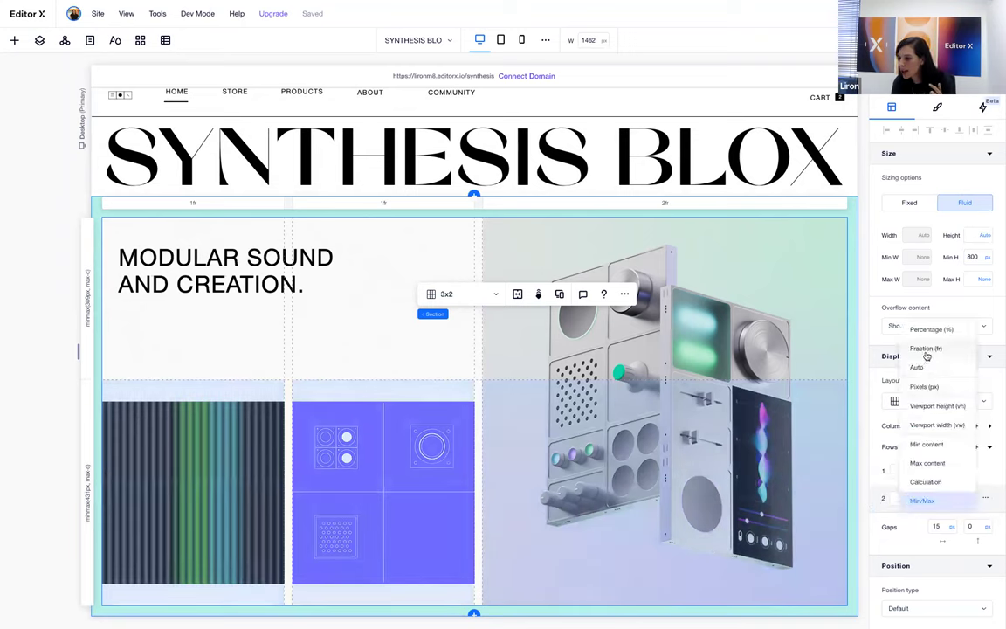
{"action": "left_click", "coordinate": [925, 350]}
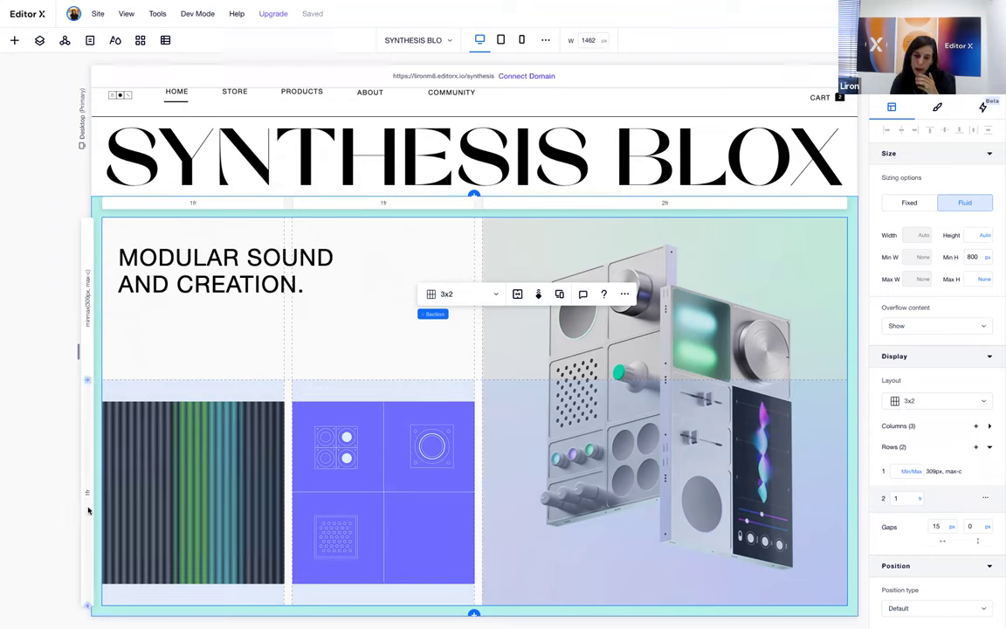
{"action": "left_click", "coordinate": [140, 526]}
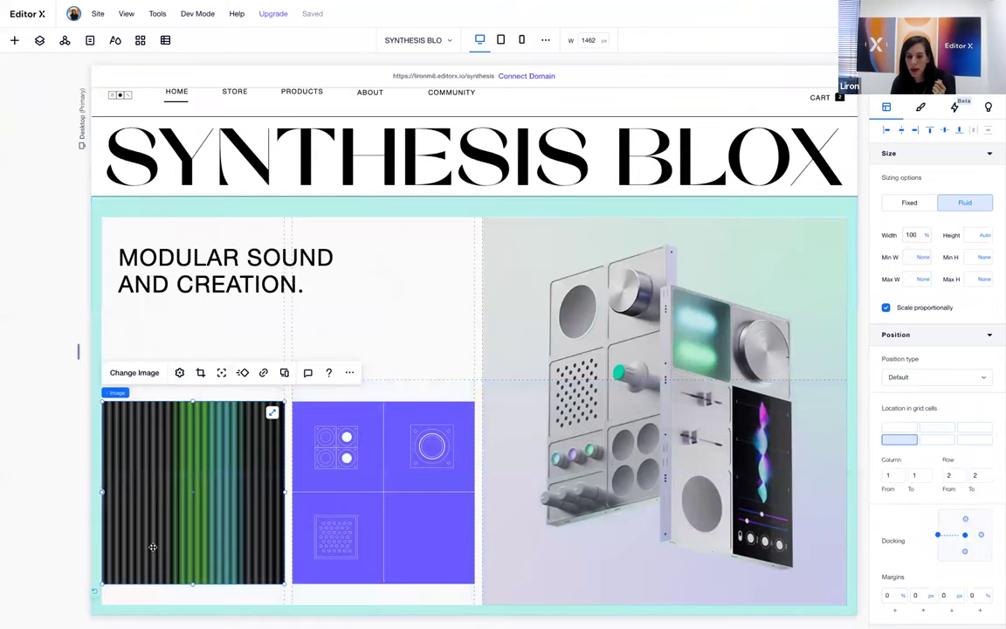
Clear the 3x2 section's minimum height so it is set to None, and deselect the section.
{"action": "left_click", "coordinate": [371, 350]}
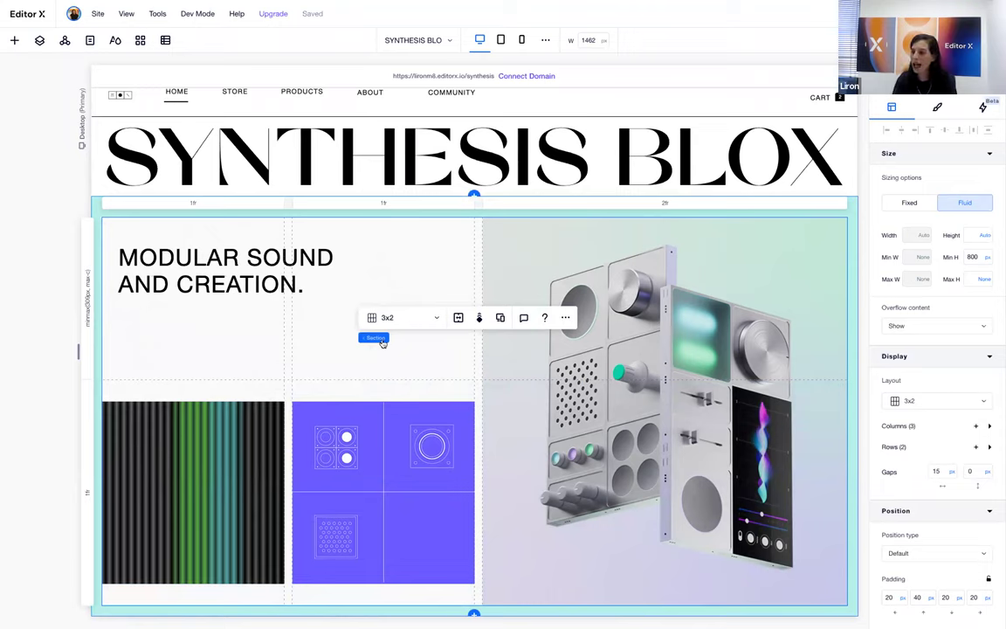
{"action": "left_click", "coordinate": [988, 257]}
{"action": "left_click", "coordinate": [978, 240]}
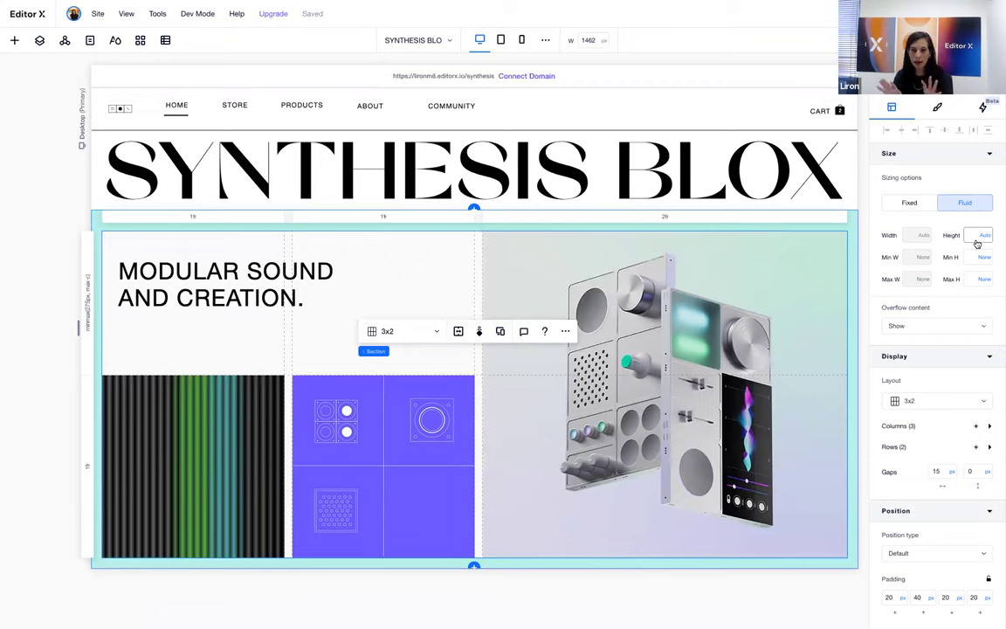
{"action": "left_click", "coordinate": [23, 412]}
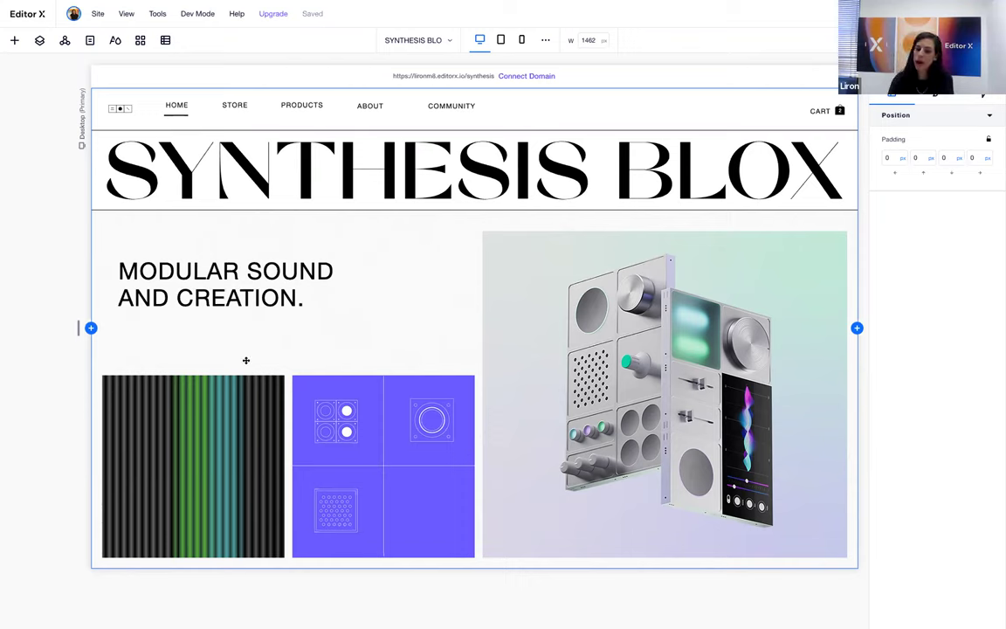
Remove the 3x2 section's background media and fill its background with black (#000000) at 100% opacity.
{"action": "left_click", "coordinate": [380, 327]}
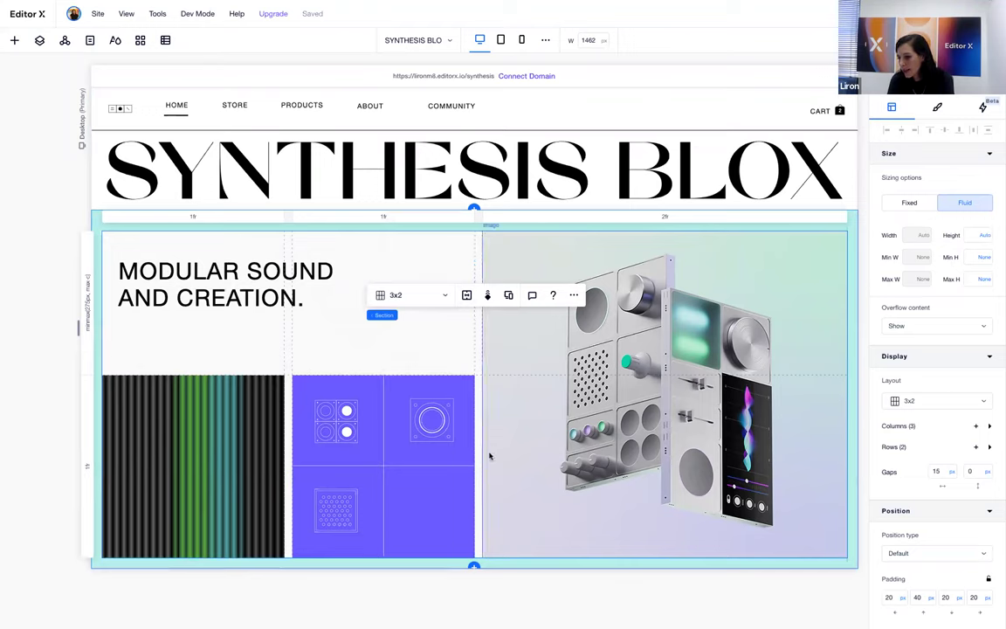
{"action": "left_click", "coordinate": [937, 107]}
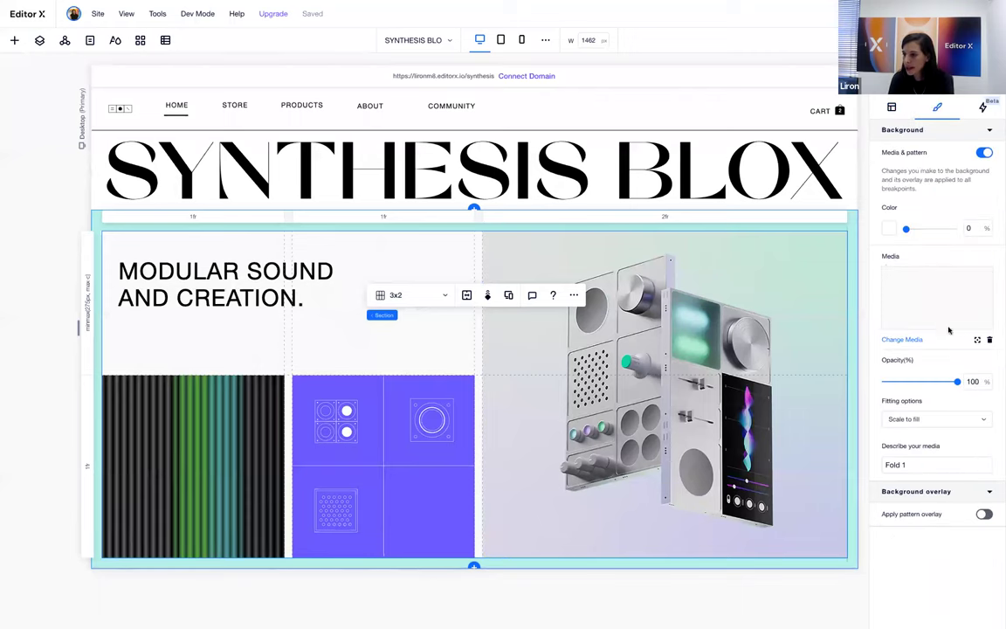
{"action": "left_click", "coordinate": [987, 340]}
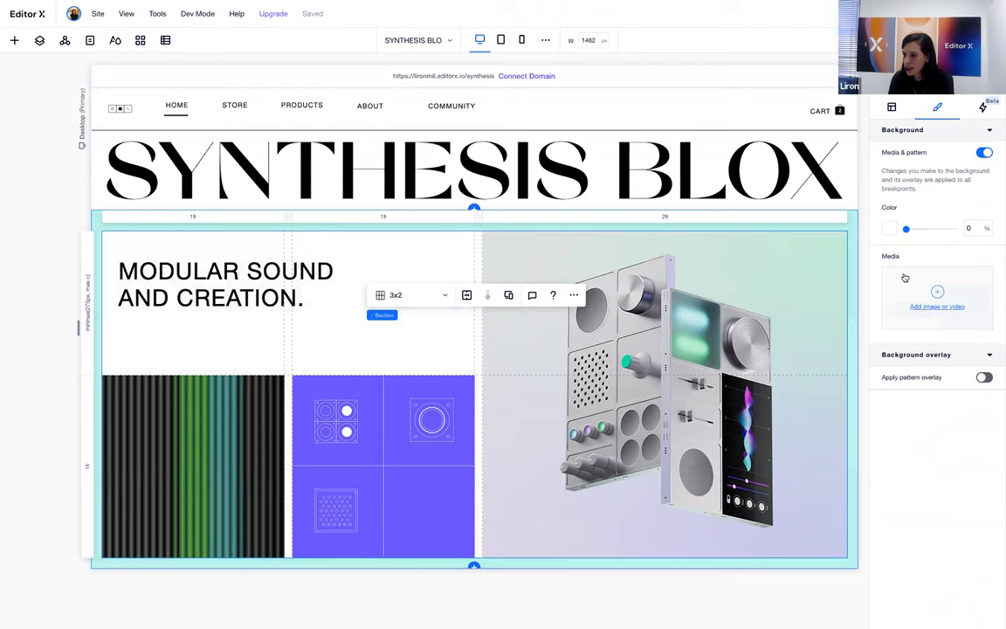
{"action": "left_click", "coordinate": [889, 229]}
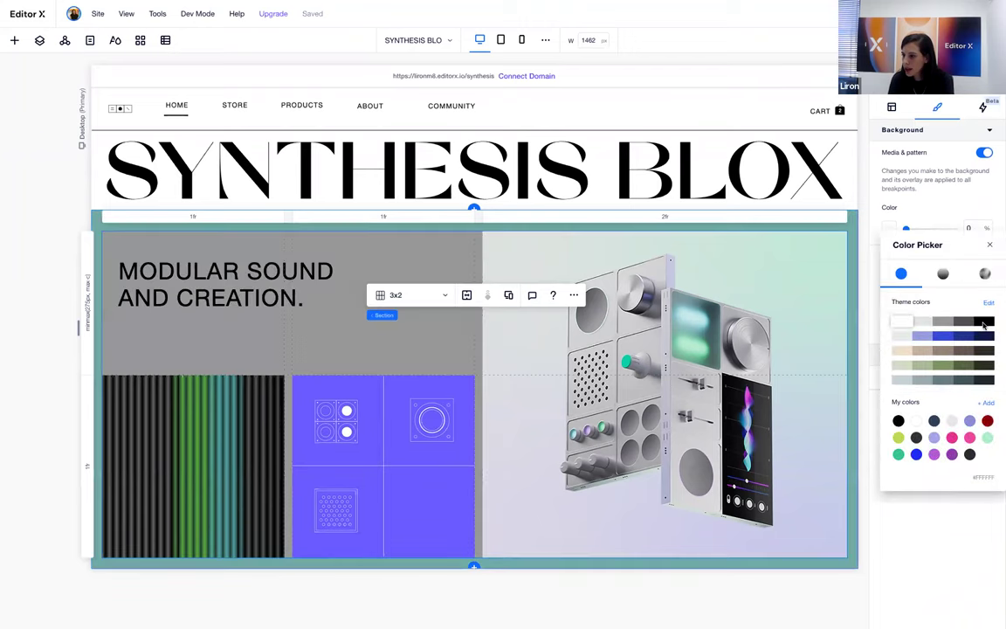
{"action": "left_click", "coordinate": [983, 321]}
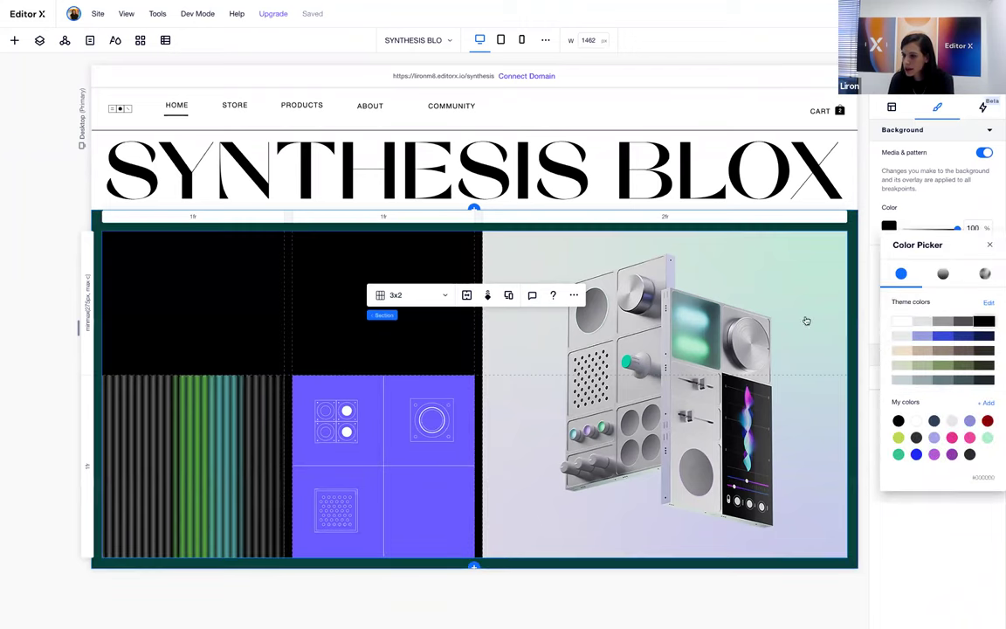
{"action": "left_click", "coordinate": [364, 335]}
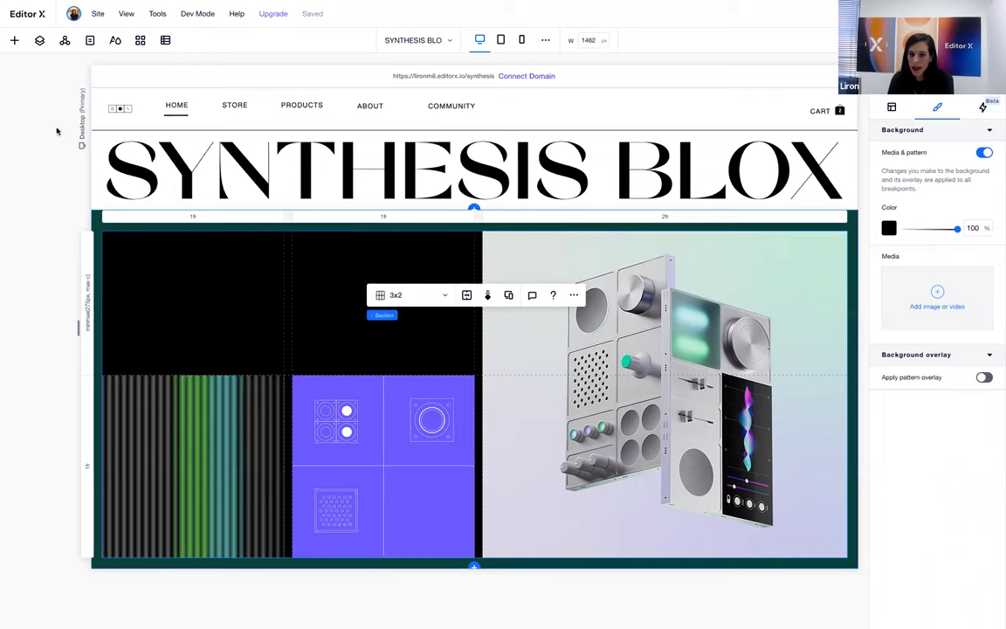
Add a container to the section's first grid cell, stretch it and extend it across columns 1 to 2 of row 1.
{"action": "left_click", "coordinate": [12, 41]}
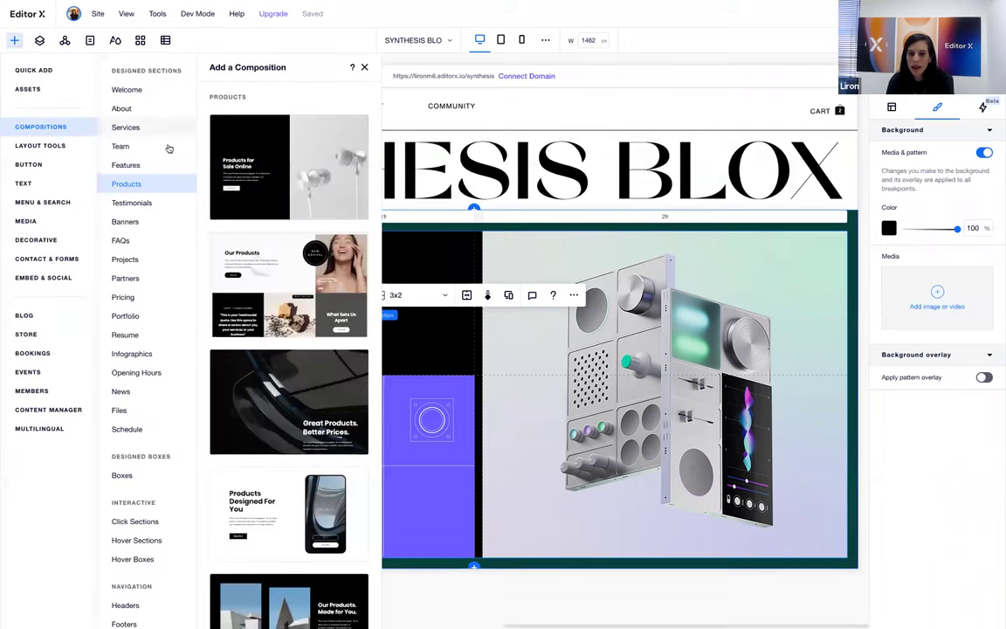
{"action": "left_click", "coordinate": [37, 72]}
{"action": "left_click_drag", "start_coordinate": [186, 191], "coordinate": [224, 294]}
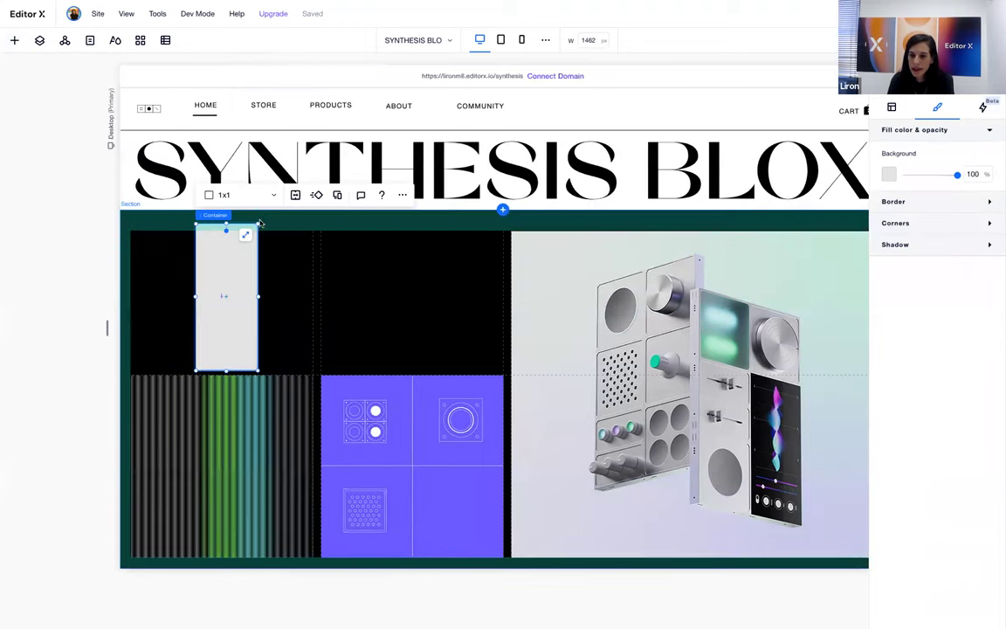
{"action": "left_click", "coordinate": [246, 234]}
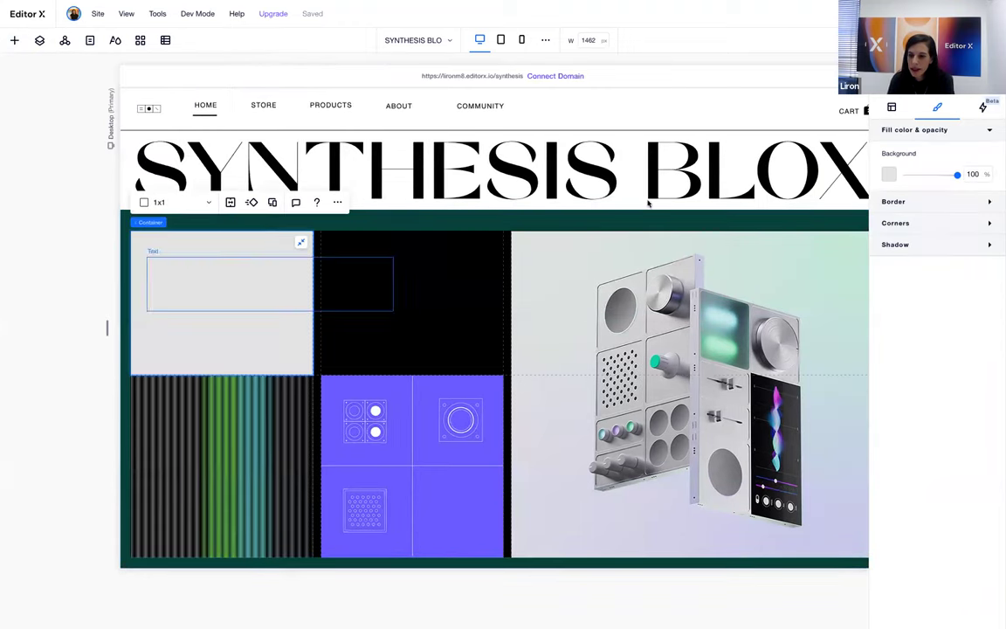
{"action": "left_click", "coordinate": [890, 110]}
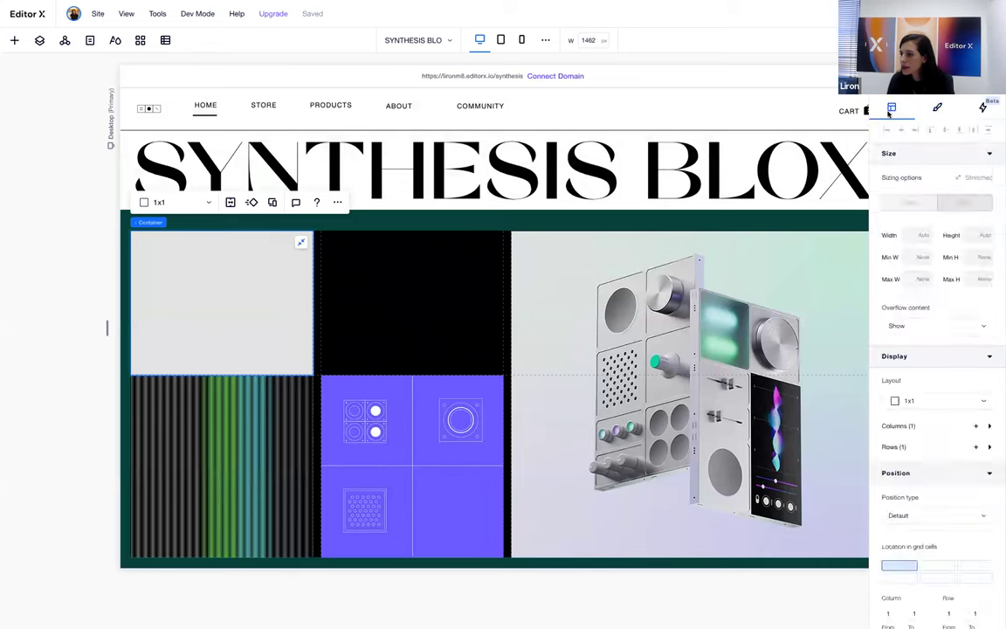
{"action": "left_click", "coordinate": [939, 547], "text": "shift"}
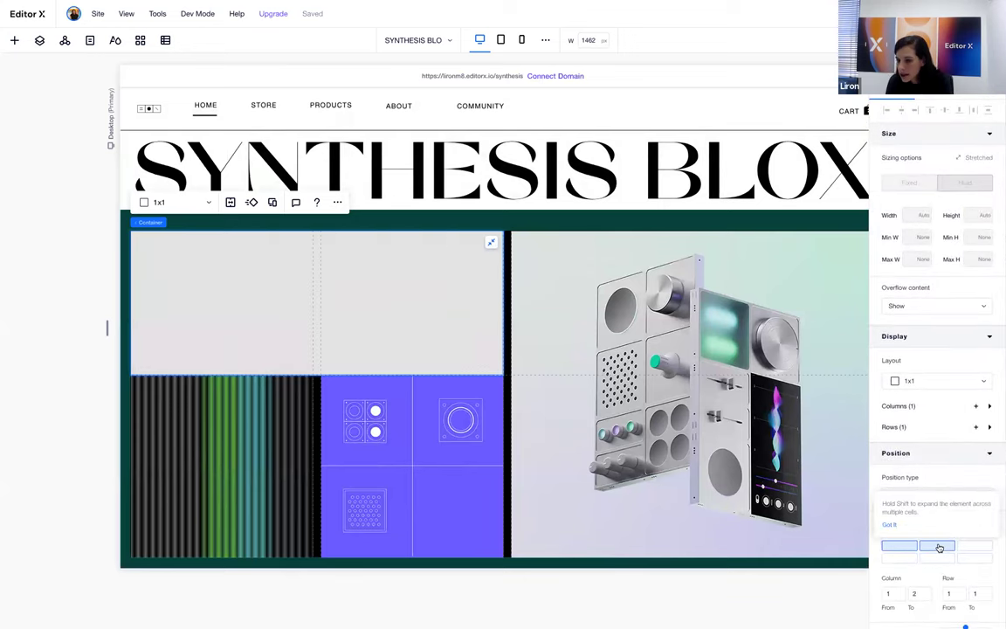
Select the 3x2 section, wait on the unresponsive page, and exit and reload the editor.
{"action": "left_click", "coordinate": [458, 563]}
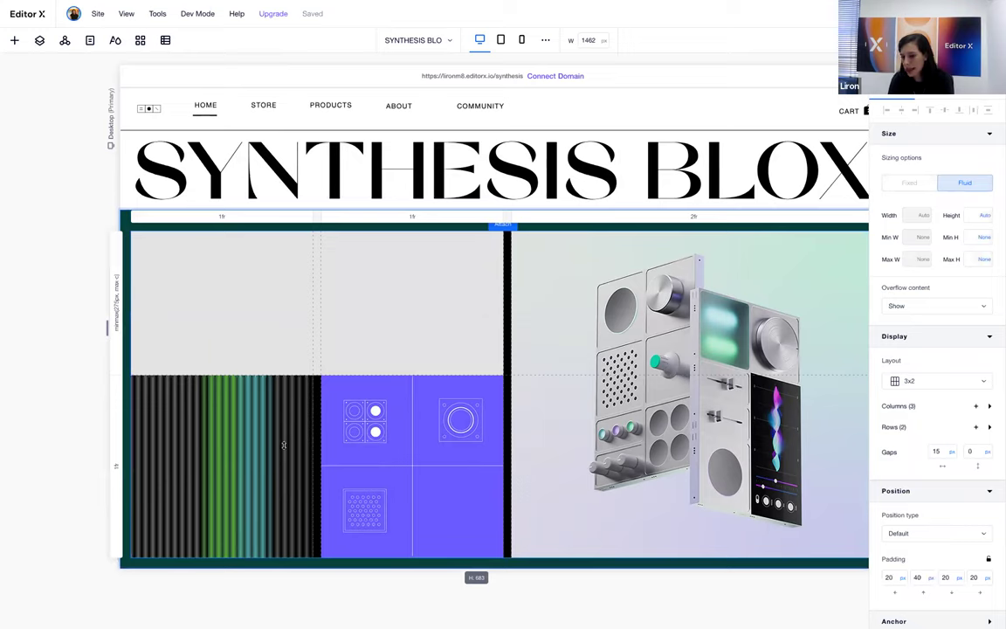
{"action": "scroll", "coordinate": [913, 511], "scroll_direction": "down", "scroll_amount": 1}
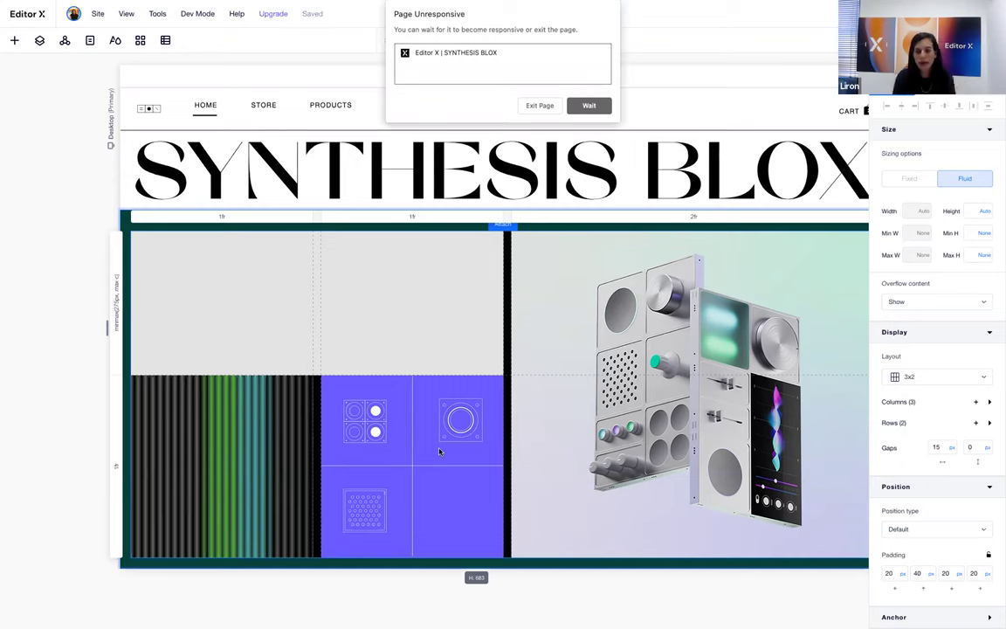
{"action": "left_click", "coordinate": [588, 105]}
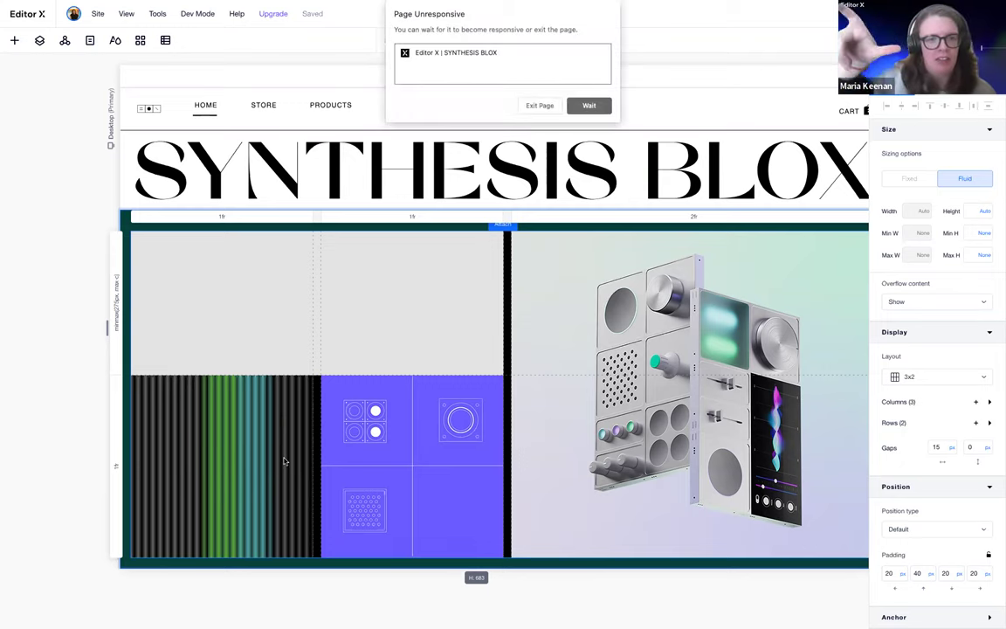
{"action": "left_click", "coordinate": [534, 106]}
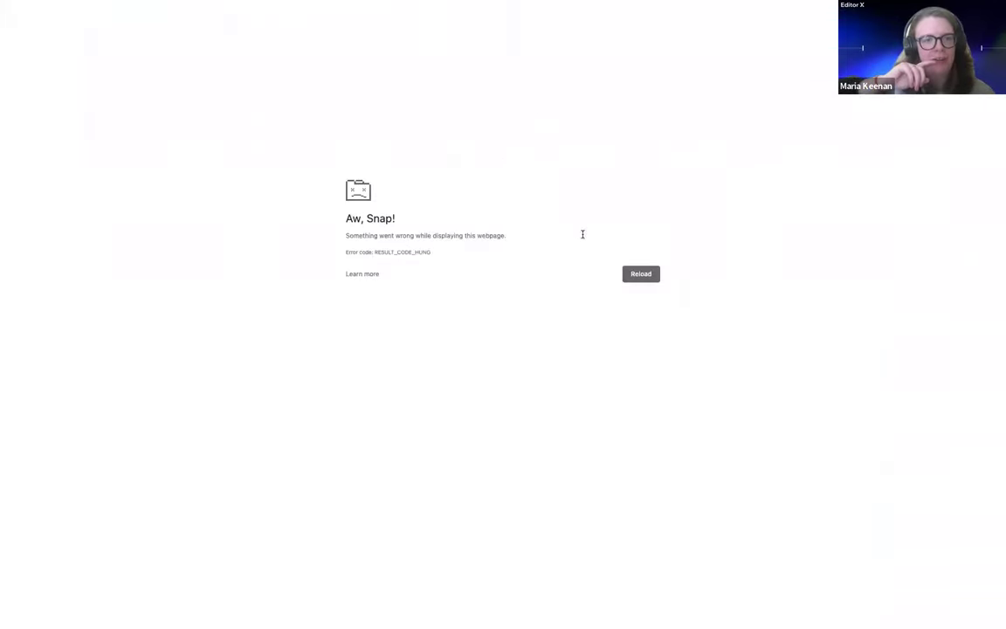
{"action": "left_click", "coordinate": [634, 275]}
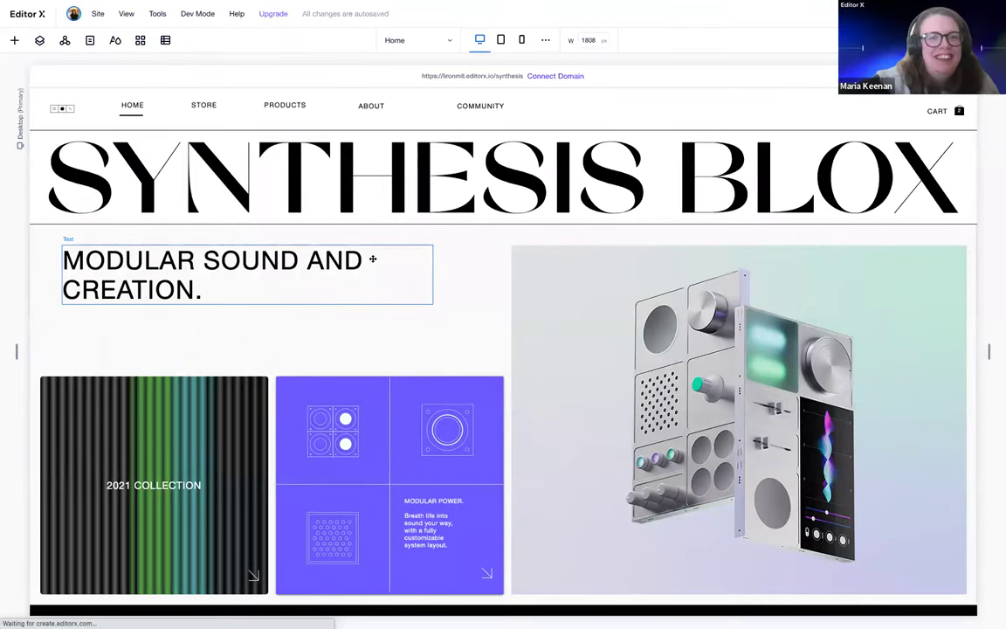
Narrow the "MODULAR SOUND AND CREATION." text to about 92.2% width on the Home page's tablet breakpoint.
{"action": "left_click", "coordinate": [256, 303]}
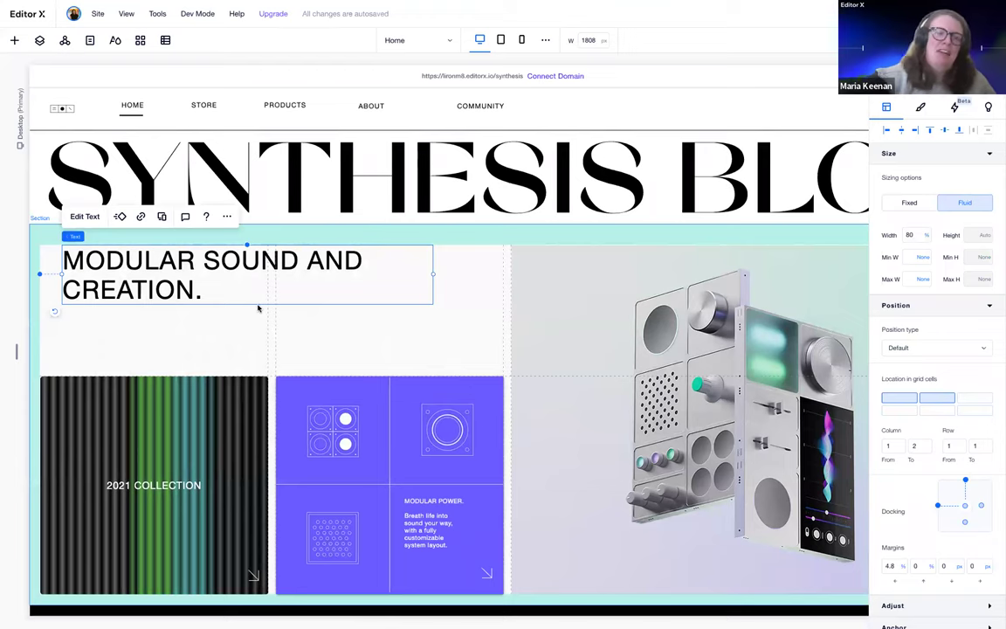
{"action": "left_click", "coordinate": [501, 41]}
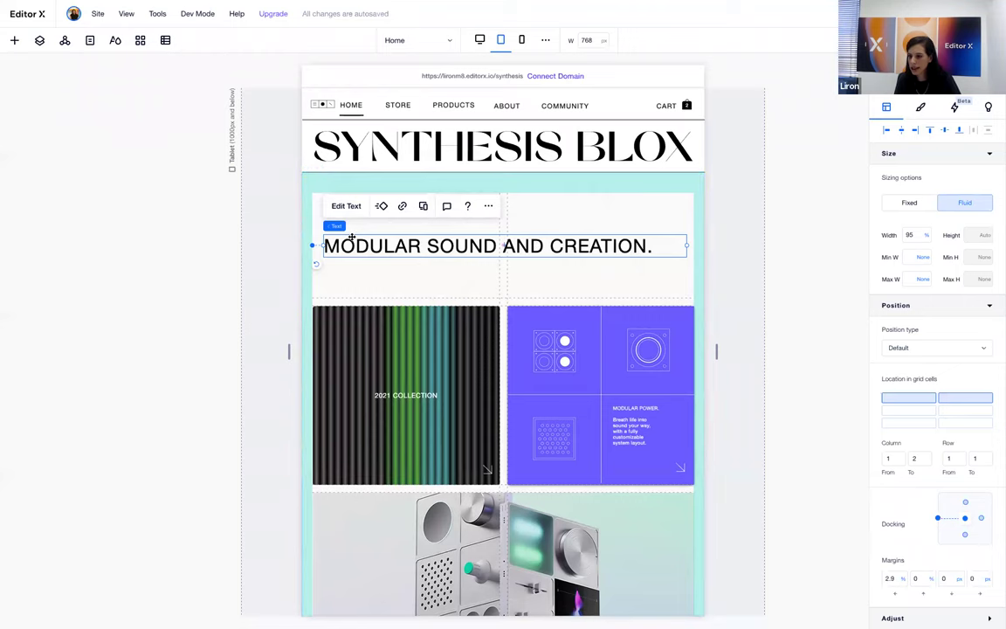
{"action": "mouse_move", "coordinate": [687, 245]}
{"action": "left_mouse_down"}
{"action": "mouse_move", "coordinate": [554, 249]}
{"action": "mouse_move", "coordinate": [673, 248]}
{"action": "mouse_move", "coordinate": [680, 259]}
{"action": "mouse_move", "coordinate": [674, 252]}
{"action": "left_mouse_up"}
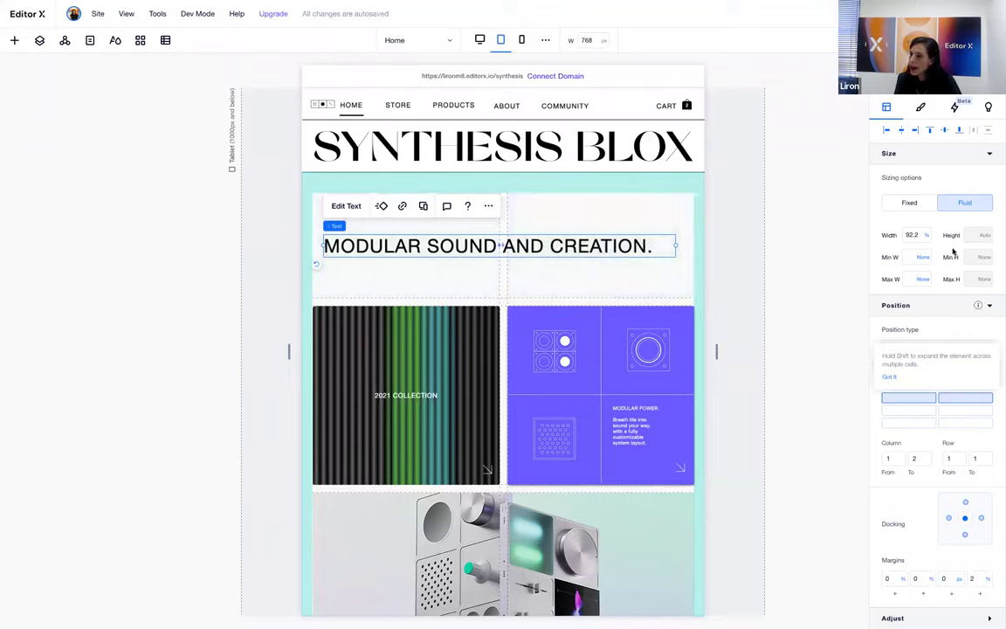
Set the "MODULAR SOUND AND CREATION." text width to 90% at the tablet breakpoint.
{"action": "left_click", "coordinate": [911, 234]}
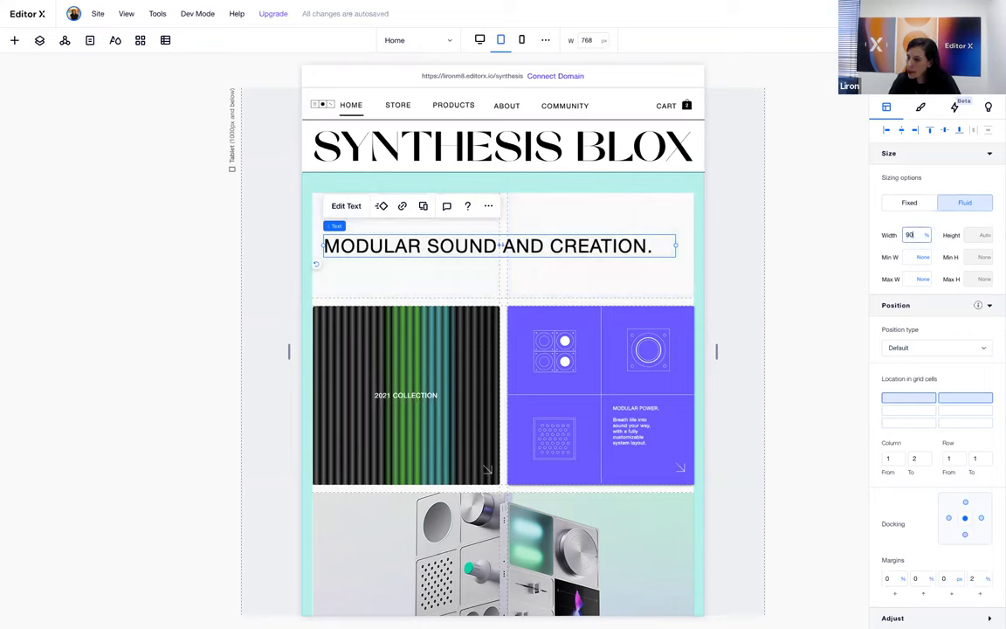
{"action": "key", "text": "Return"}
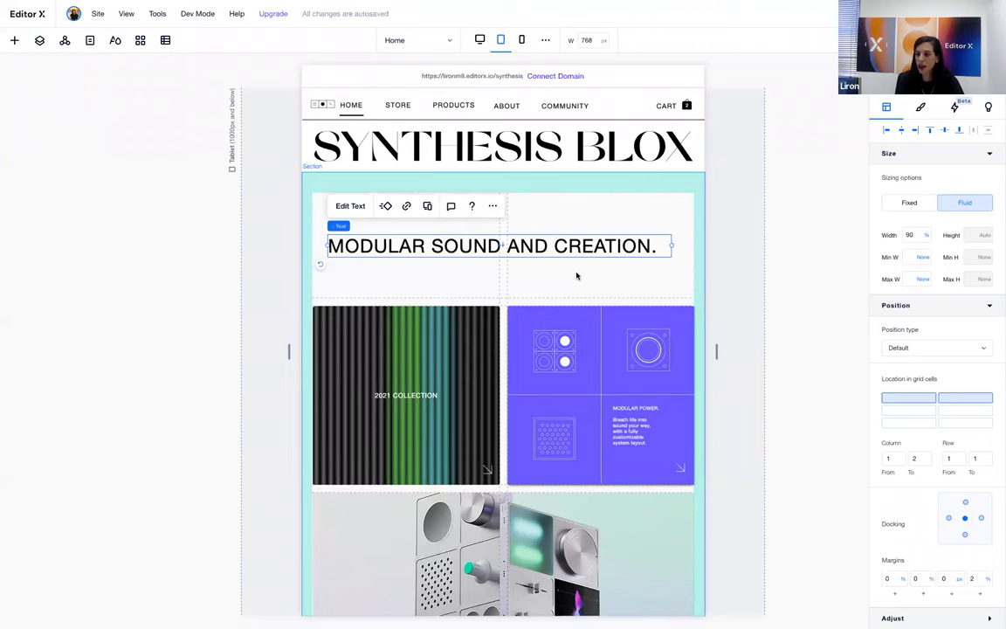
Switch to the desktop breakpoint and add the clock VideoBox to the second cell of the grid's first row.
{"action": "left_click", "coordinate": [480, 39]}
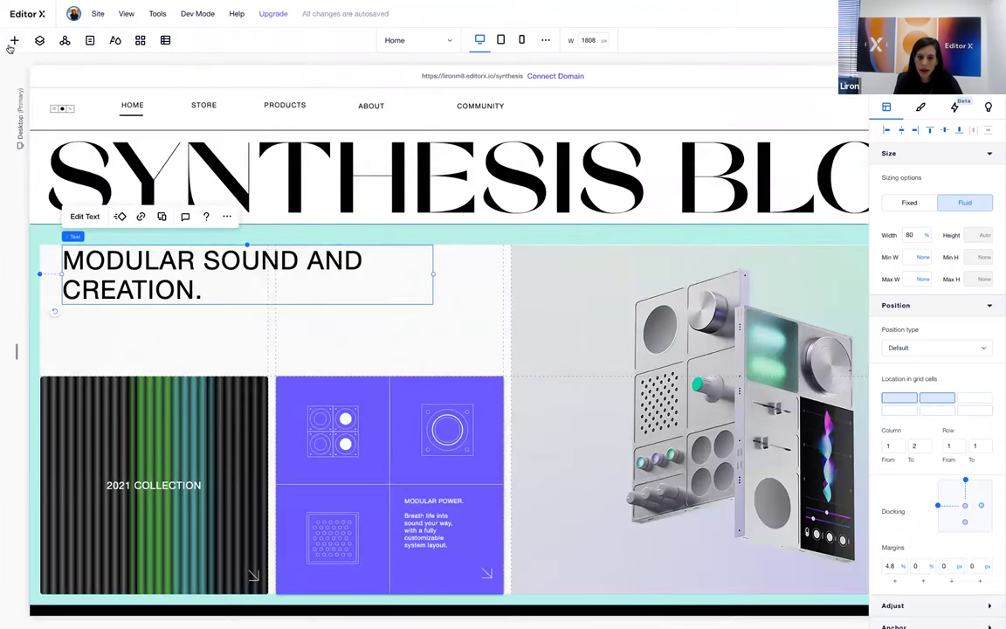
{"action": "left_click", "coordinate": [14, 40]}
{"action": "left_click", "coordinate": [41, 222]}
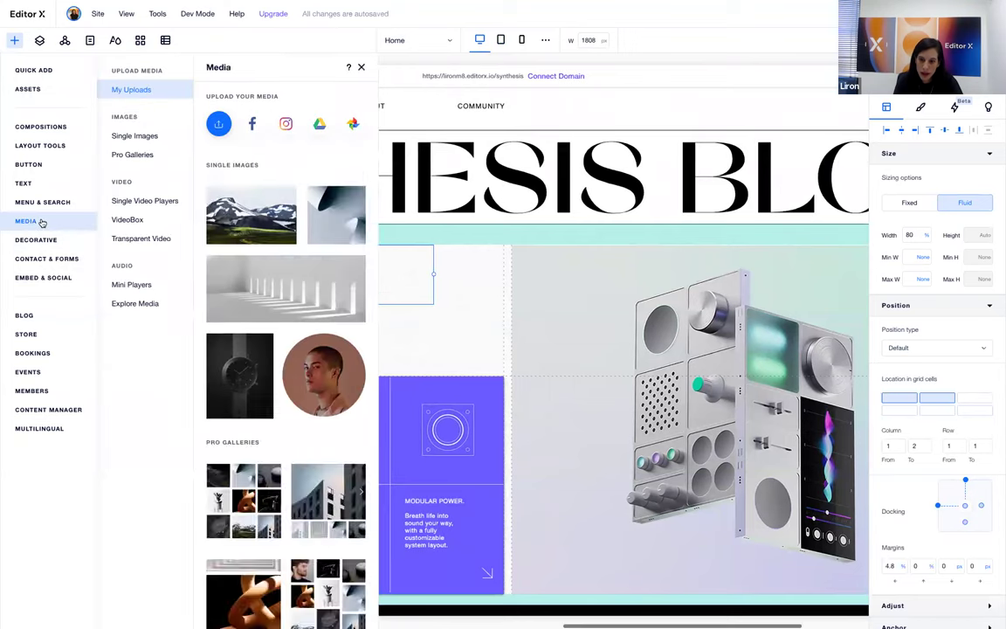
{"action": "left_click", "coordinate": [145, 220]}
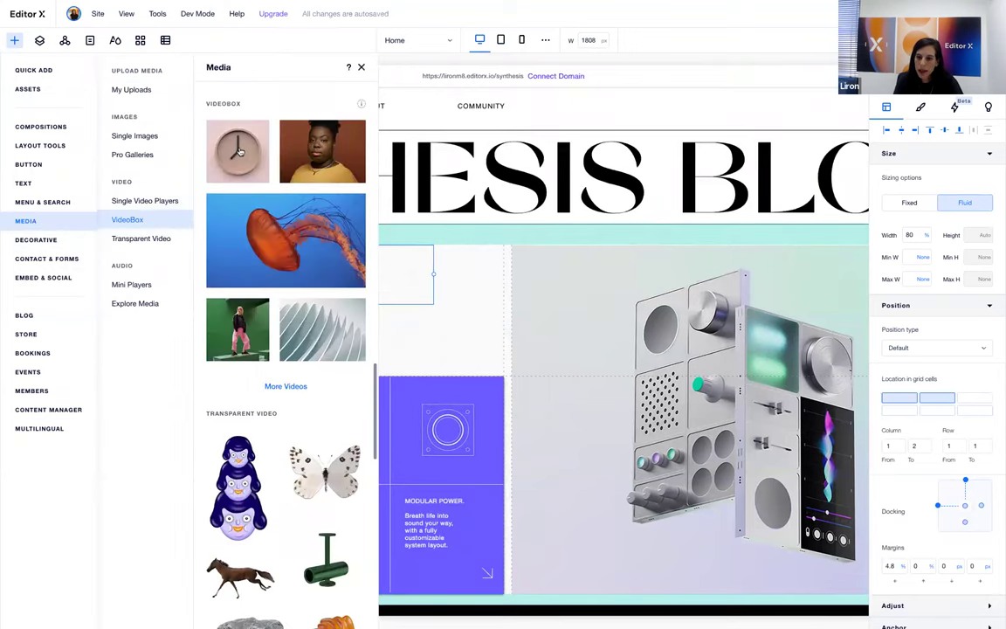
{"action": "left_click_drag", "start_coordinate": [285, 240], "coordinate": [406, 307]}
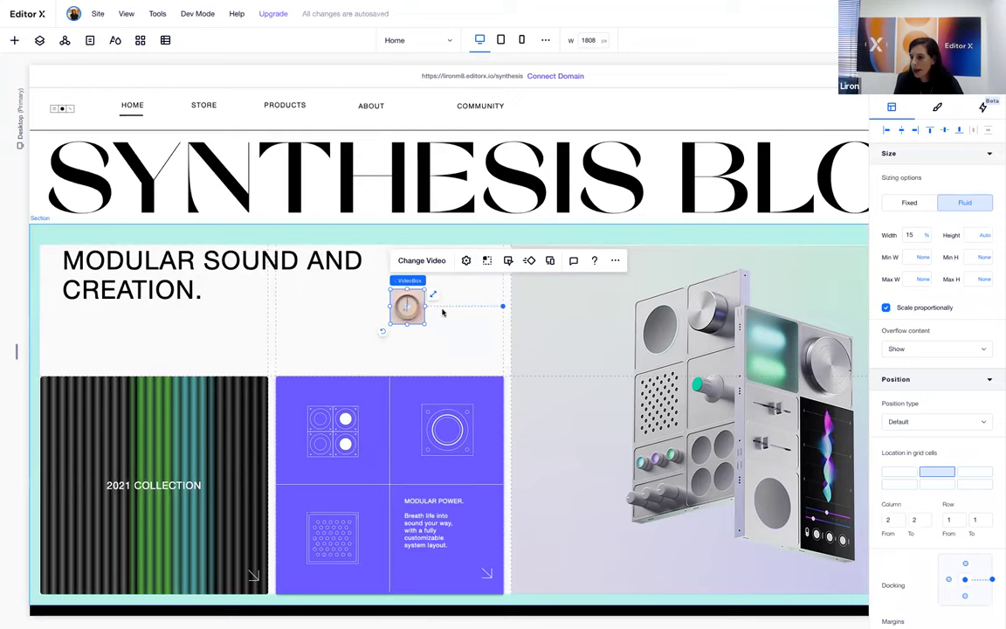
Try stretching the clock video box across columns 1 to 2 and rows 1 to 2 of the grid.
{"action": "left_click", "coordinate": [434, 297]}
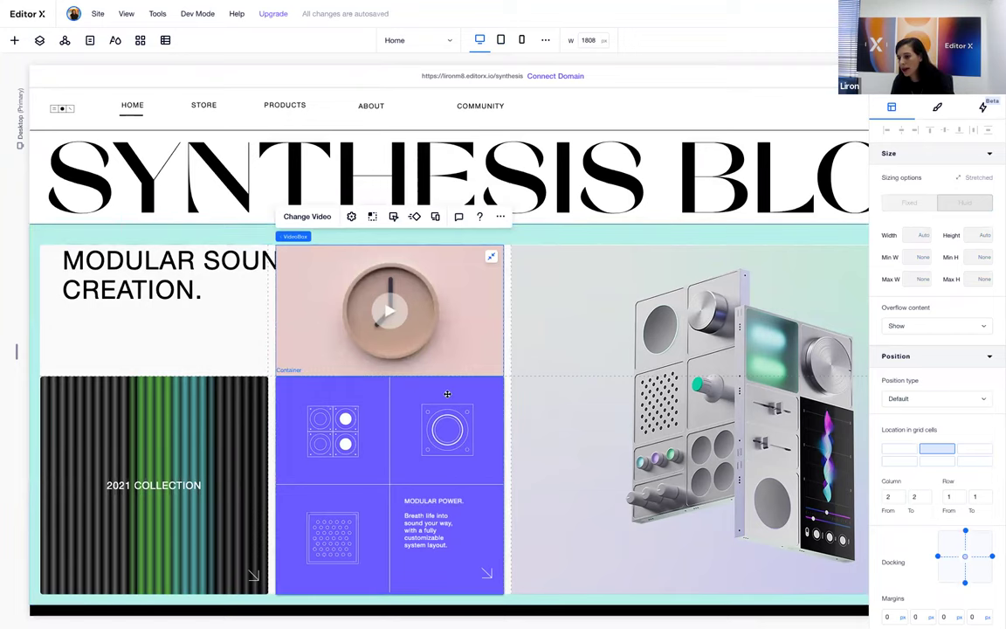
{"action": "left_click", "coordinate": [902, 451], "text": "shift"}
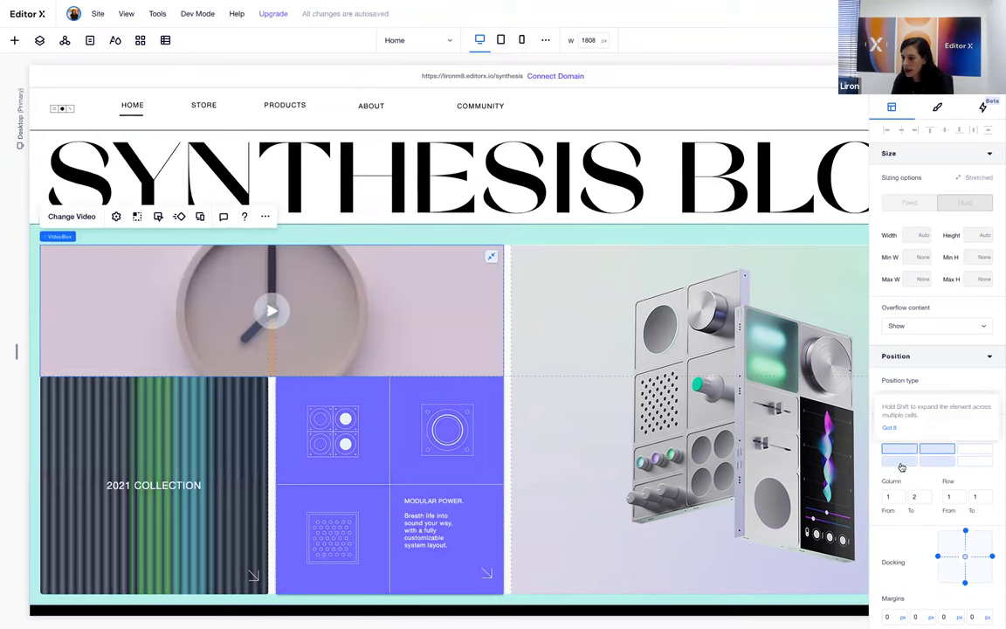
{"action": "left_click", "coordinate": [902, 466], "text": "shift"}
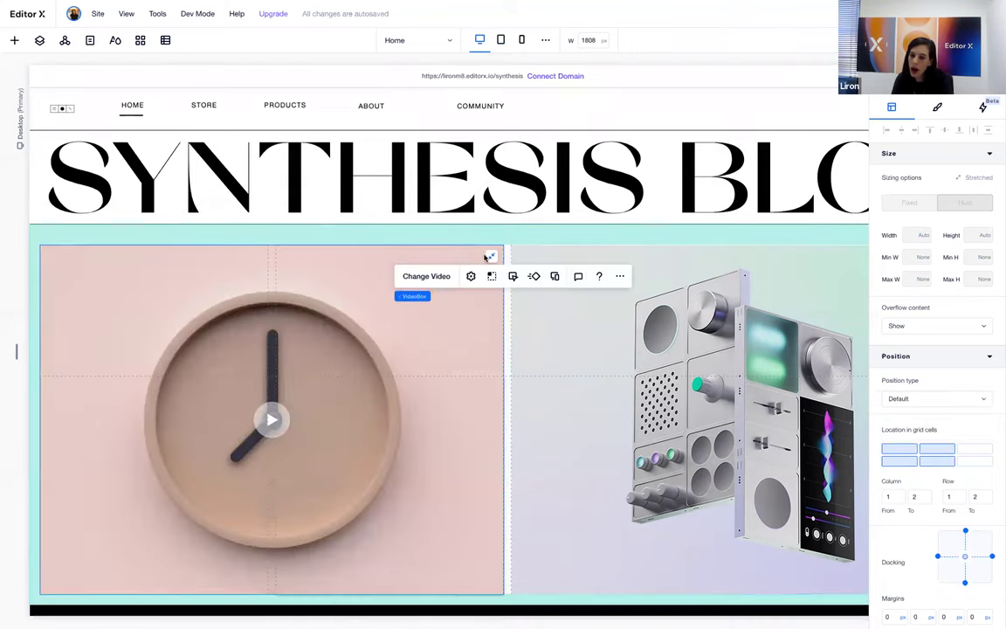
{"action": "left_click", "coordinate": [490, 258]}
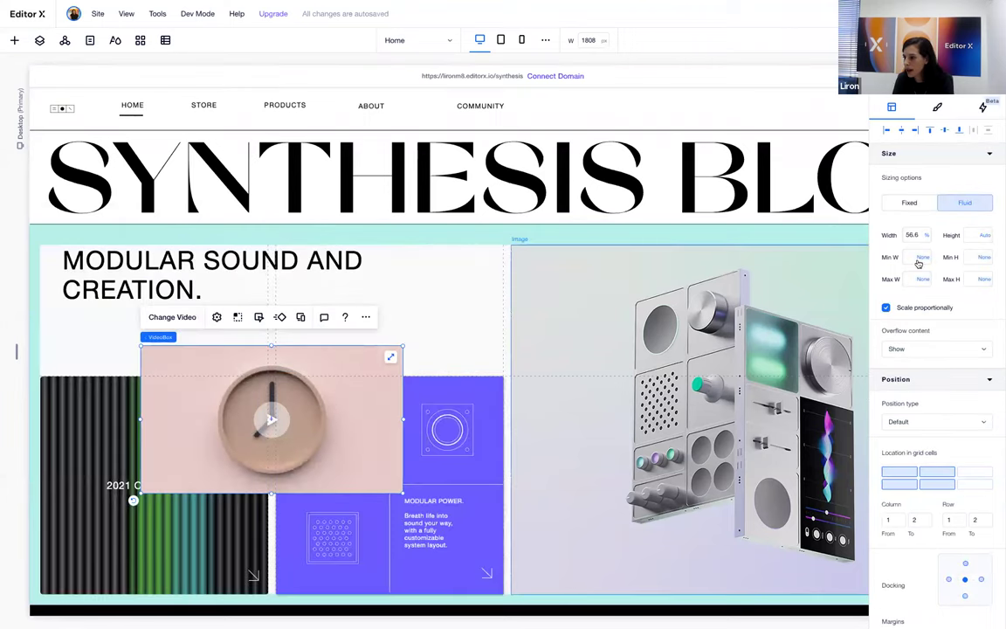
Move the clock video box up over the grid's first row, slightly overlapping the purple container, and compare how both are selected.
{"action": "left_click_drag", "start_coordinate": [315, 422], "coordinate": [362, 336]}
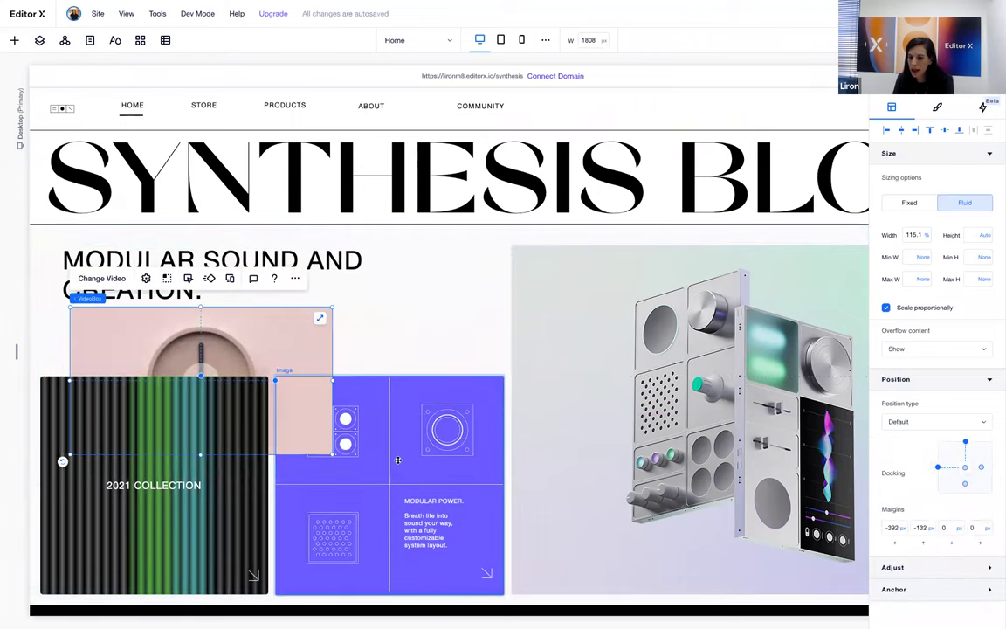
{"action": "left_click_drag", "start_coordinate": [390, 284], "coordinate": [528, 285]}
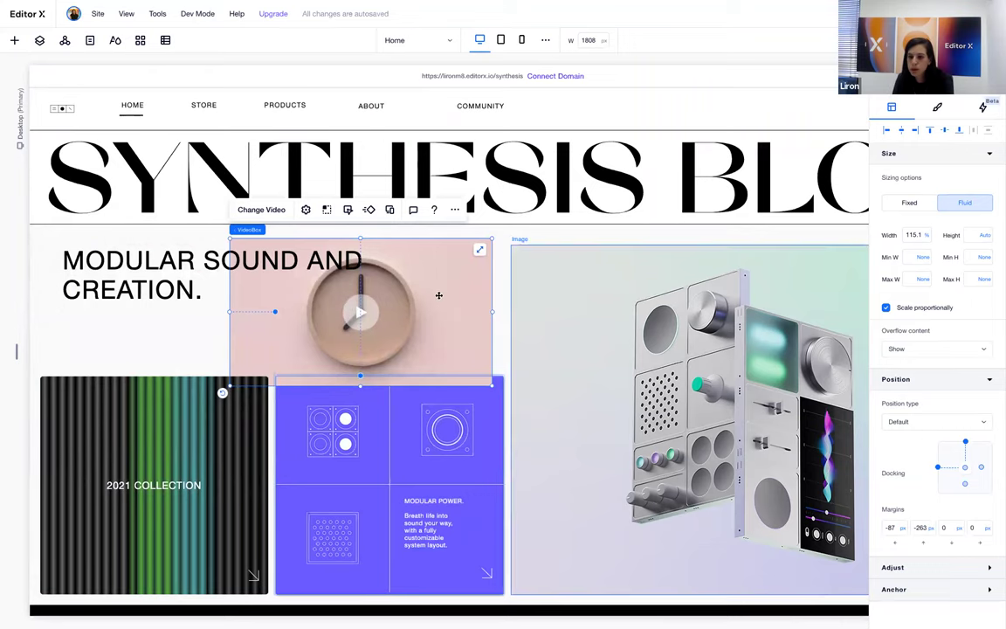
{"action": "mouse_move", "coordinate": [438, 295]}
{"action": "left_mouse_down"}
{"action": "mouse_move", "coordinate": [455, 301]}
{"action": "mouse_move", "coordinate": [446, 302]}
{"action": "left_mouse_up"}
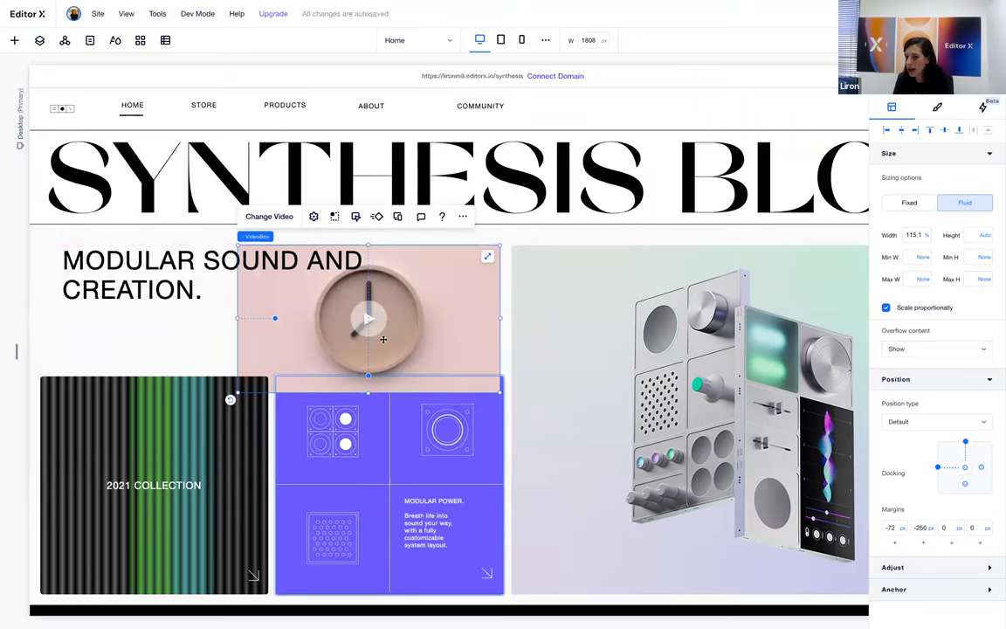
{"action": "left_click", "coordinate": [183, 322]}
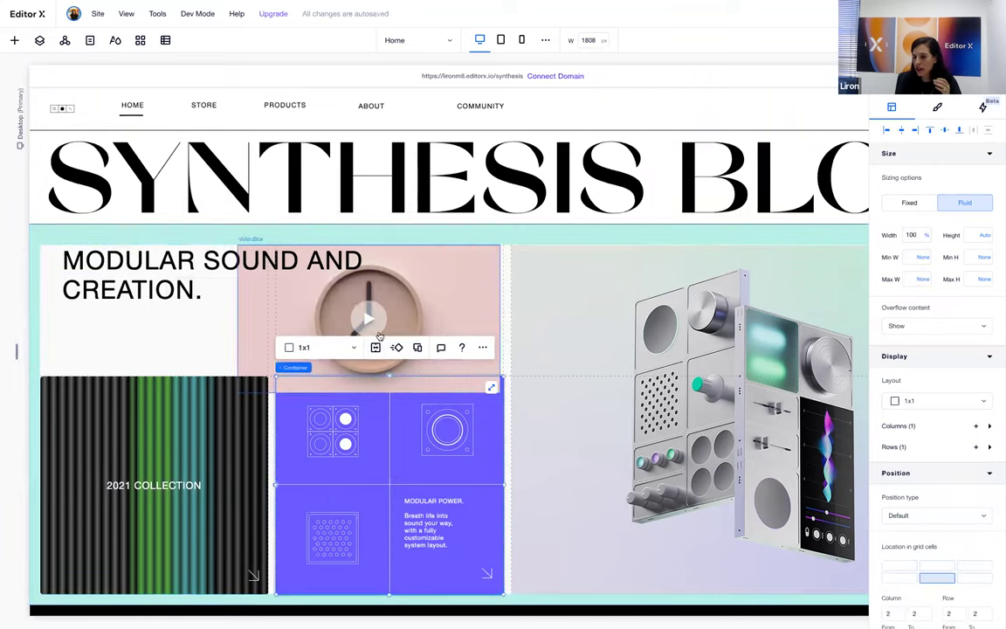
{"action": "left_click", "coordinate": [429, 282]}
{"action": "left_click", "coordinate": [437, 419]}
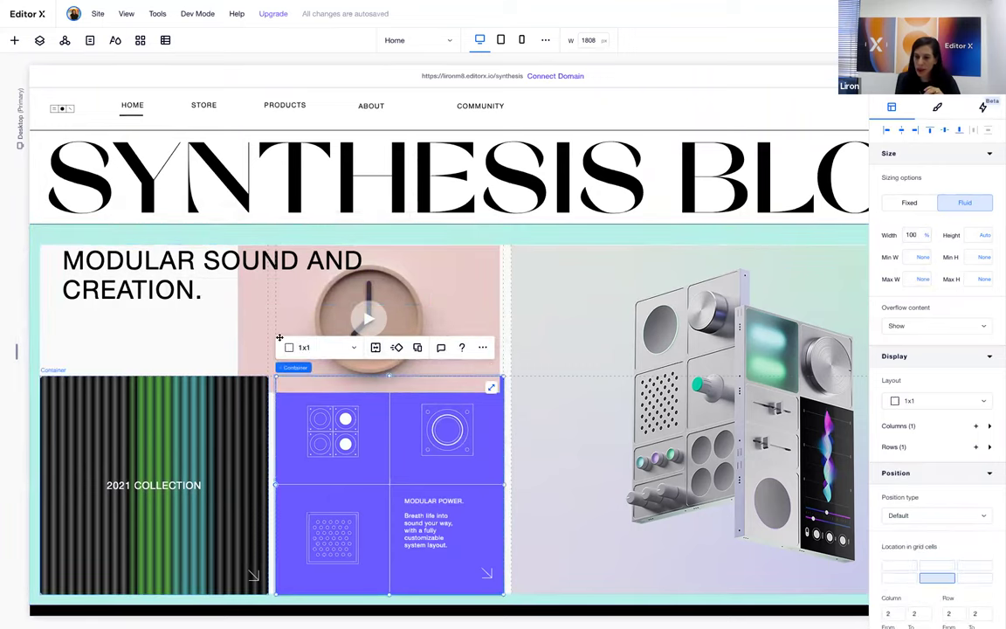
{"action": "left_click", "coordinate": [483, 272]}
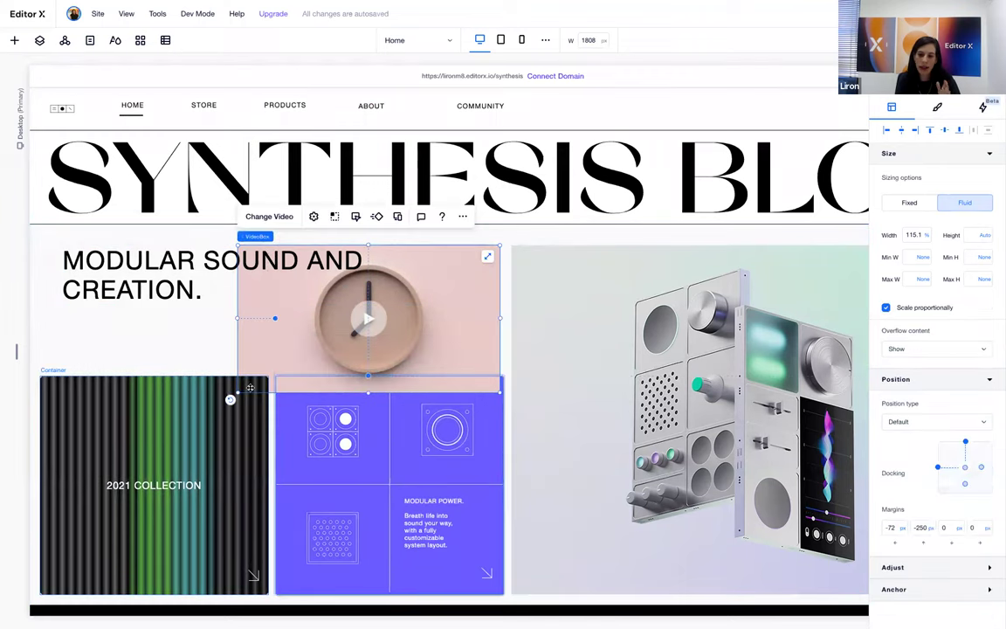
Shrink the video box into column 2 of row 1, set its width to 50% and centre it horizontally and vertically.
{"action": "left_click_drag", "start_coordinate": [229, 400], "coordinate": [297, 343]}
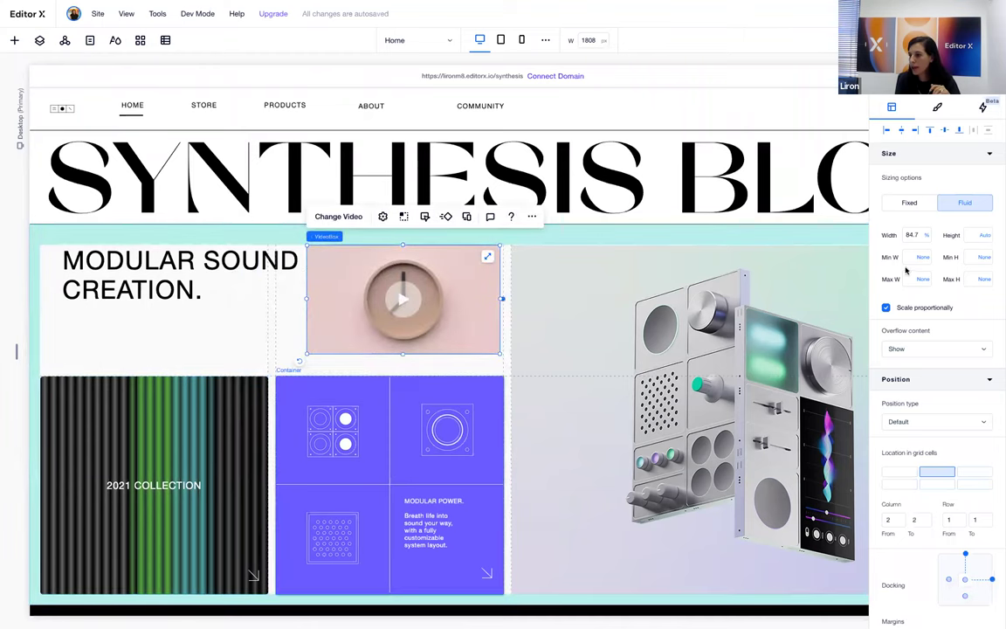
{"action": "left_click", "coordinate": [913, 236]}
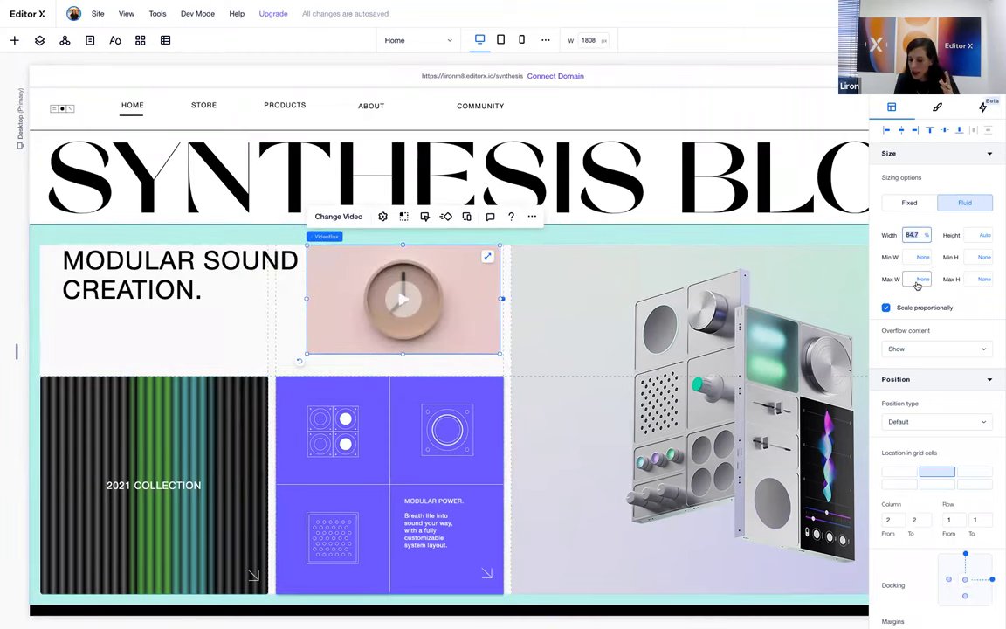
{"action": "type", "text": "50"}
{"action": "key", "text": "Return"}
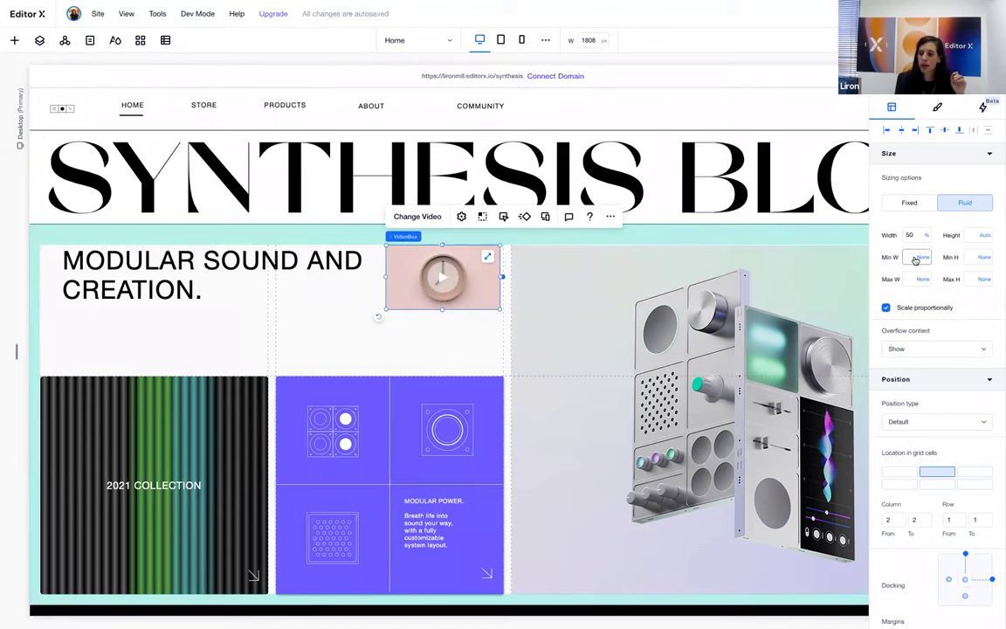
{"action": "left_click", "coordinate": [901, 129]}
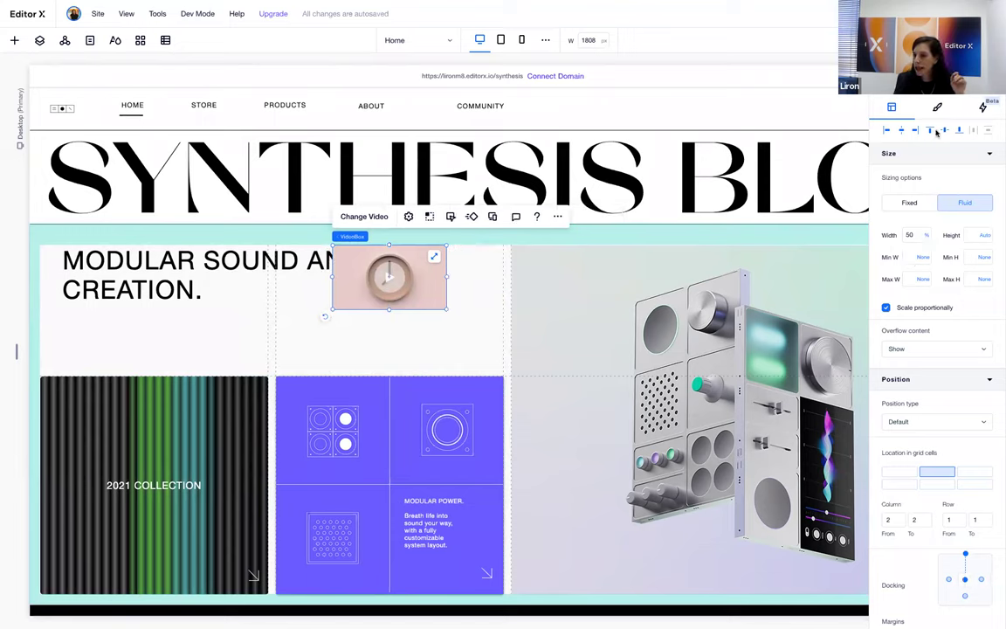
{"action": "left_click", "coordinate": [943, 131]}
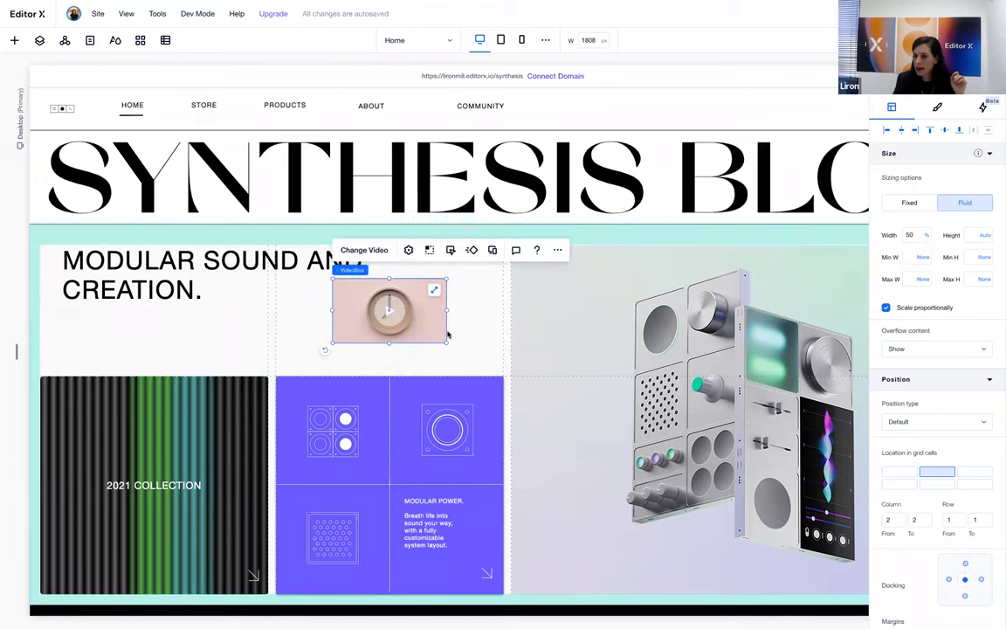
Narrow the desktop canvas to 1762 px to check how the centred video box responds, and reselect the video box.
{"action": "left_click", "coordinate": [483, 359]}
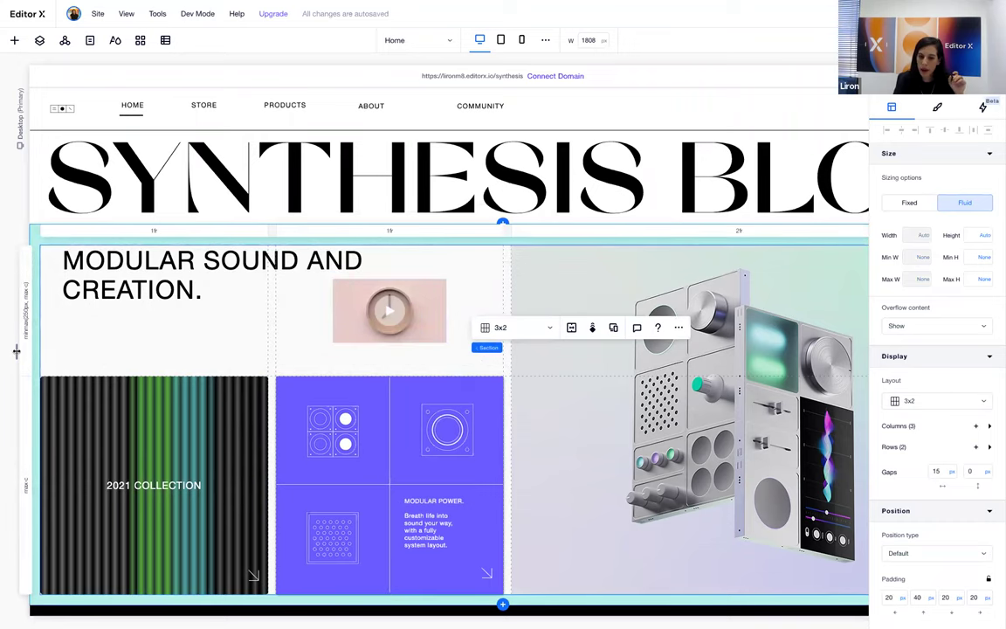
{"action": "left_click_drag", "start_coordinate": [21, 352], "coordinate": [28, 386]}
{"action": "left_click", "coordinate": [347, 323]}
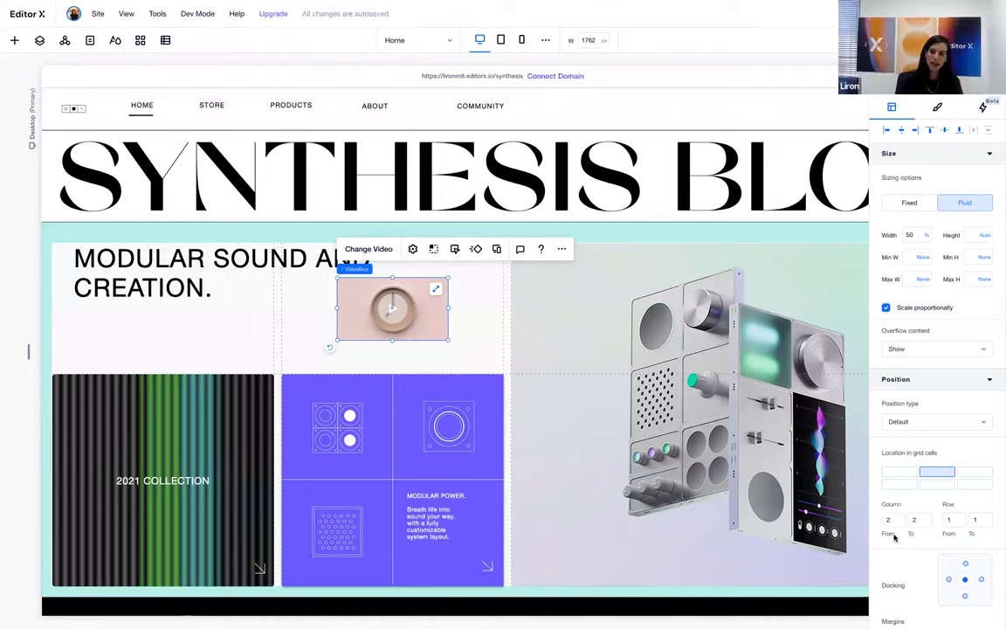
Open the Layouter page and examine the mosaic layouter's items, including the heading text and image nested inside them.
{"action": "left_click", "coordinate": [394, 45]}
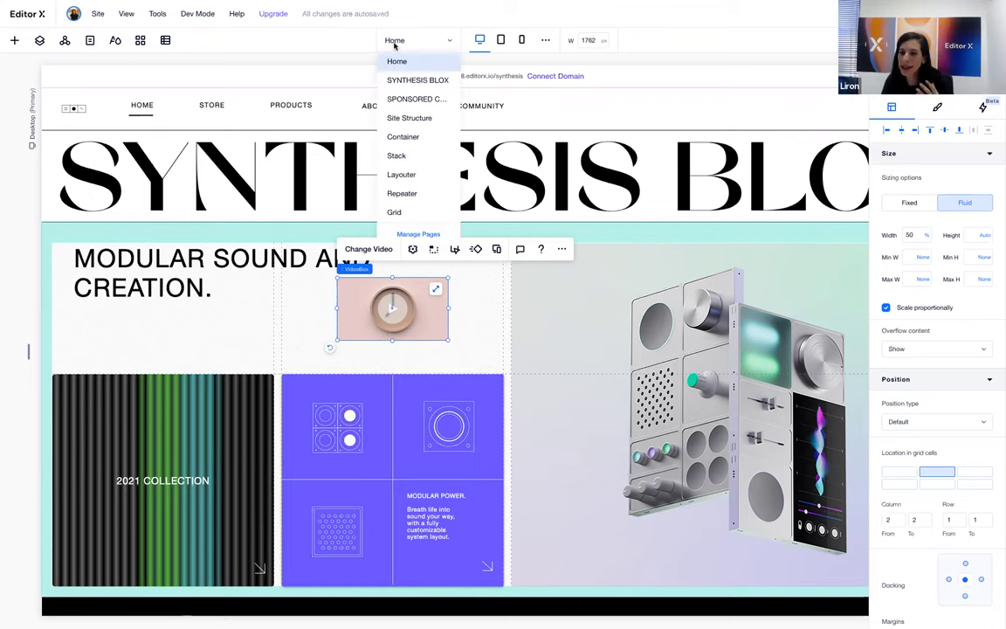
{"action": "left_click", "coordinate": [412, 175]}
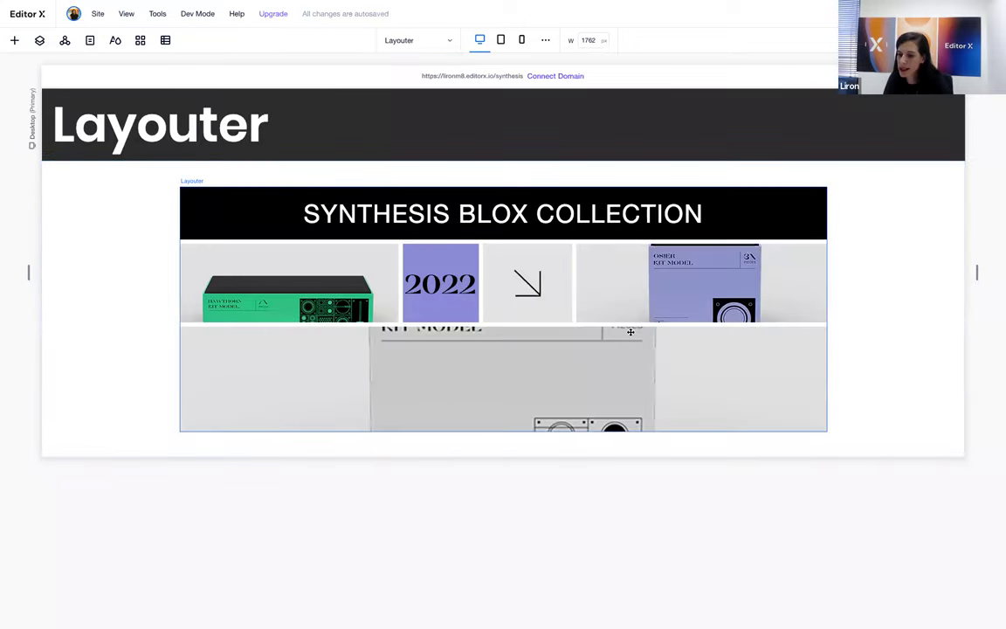
{"action": "left_click", "coordinate": [573, 364]}
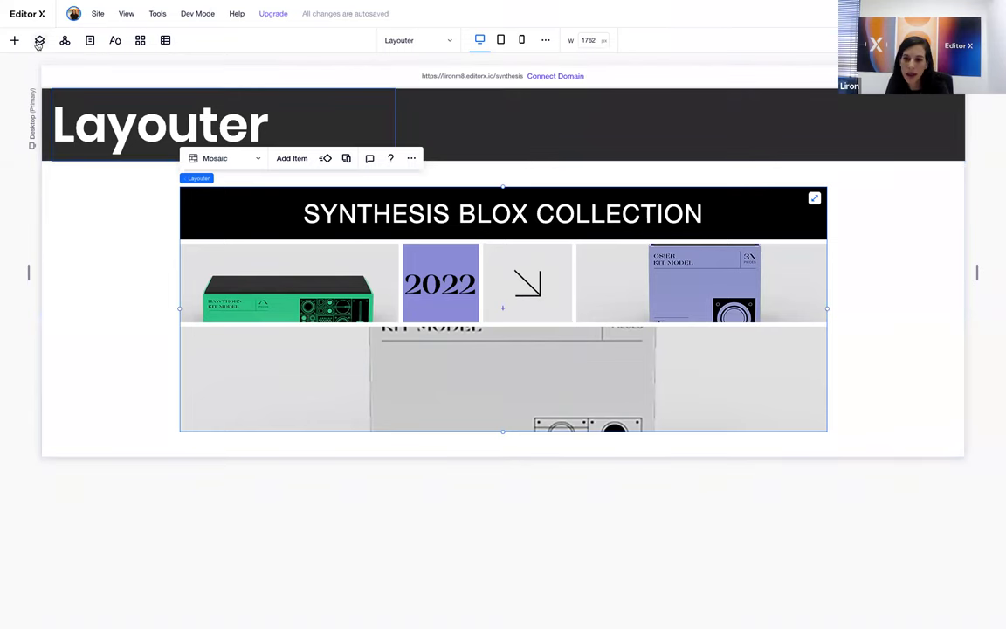
{"action": "left_click", "coordinate": [39, 40]}
{"action": "left_click", "coordinate": [40, 149]}
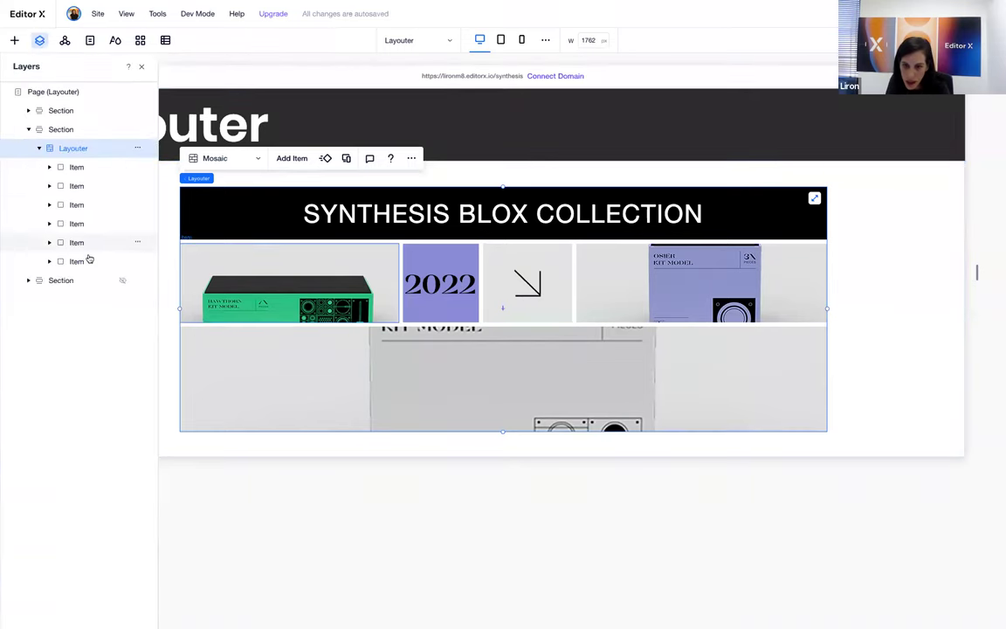
{"action": "left_click", "coordinate": [50, 171]}
{"action": "left_click", "coordinate": [50, 168]}
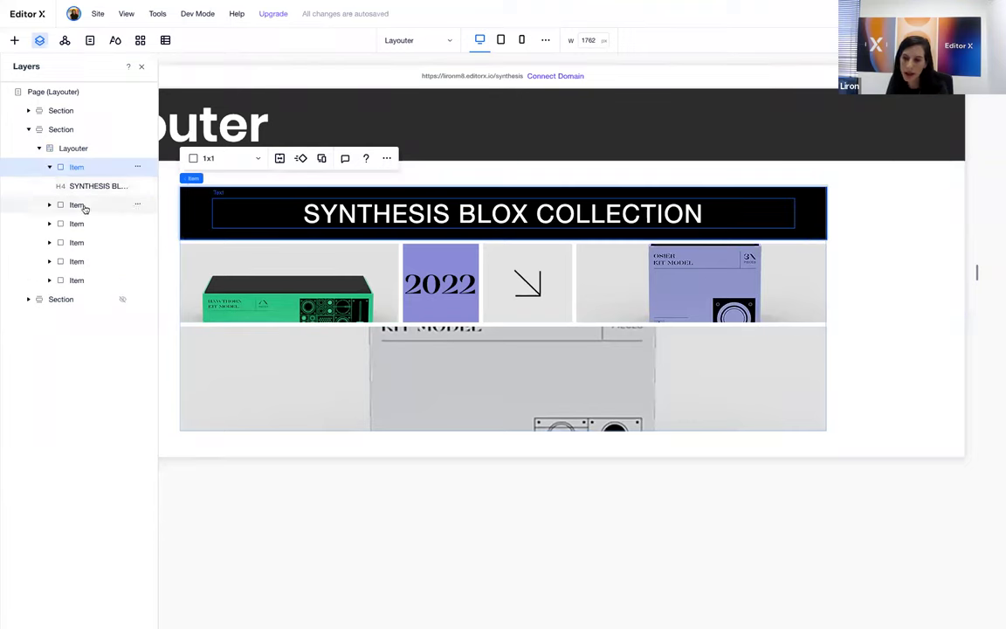
{"action": "left_click", "coordinate": [49, 205]}
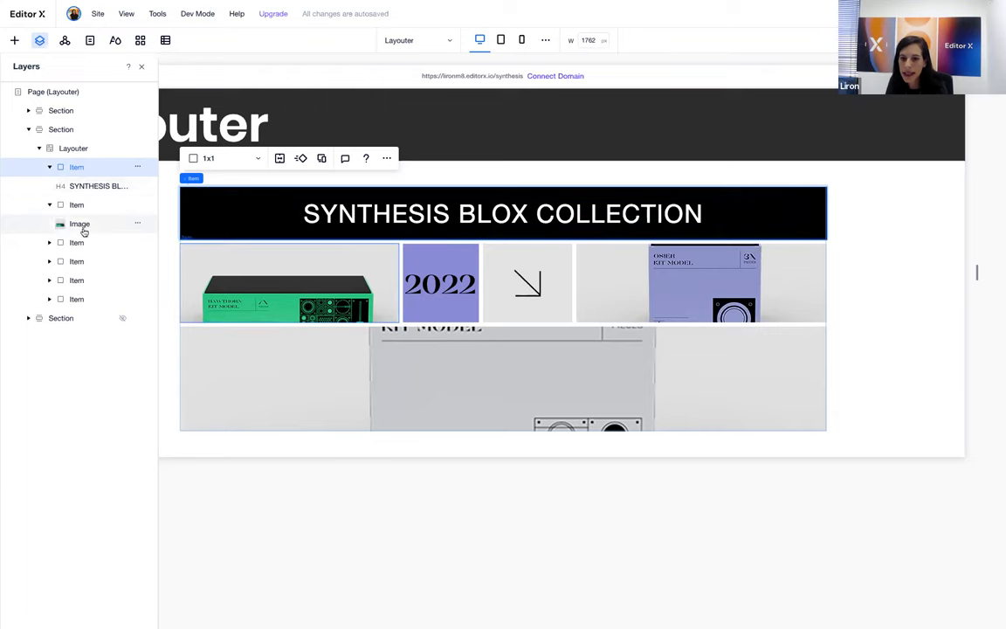
{"action": "left_click", "coordinate": [83, 225]}
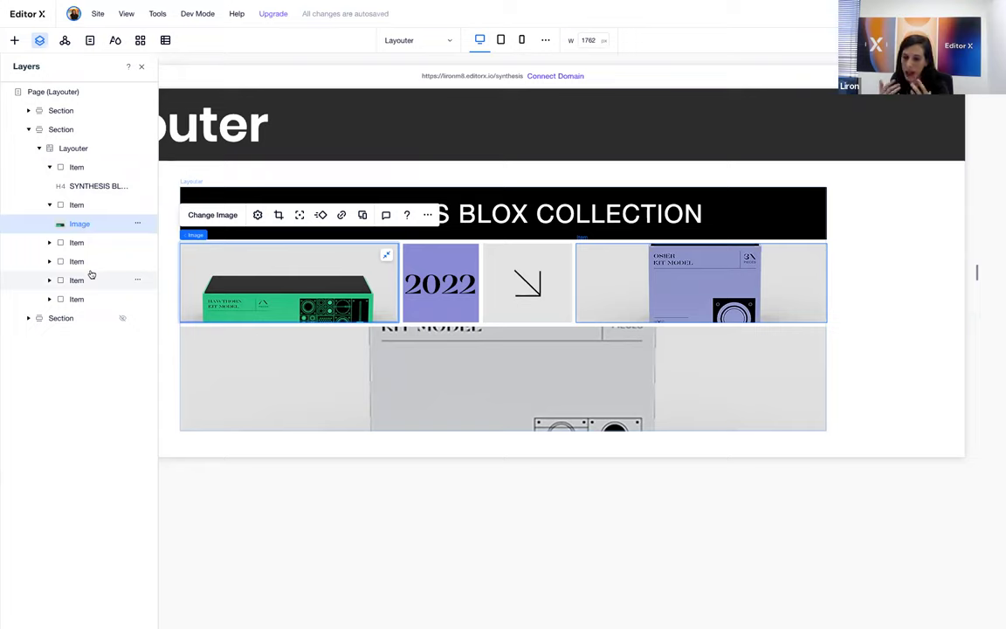
{"action": "left_click", "coordinate": [103, 186]}
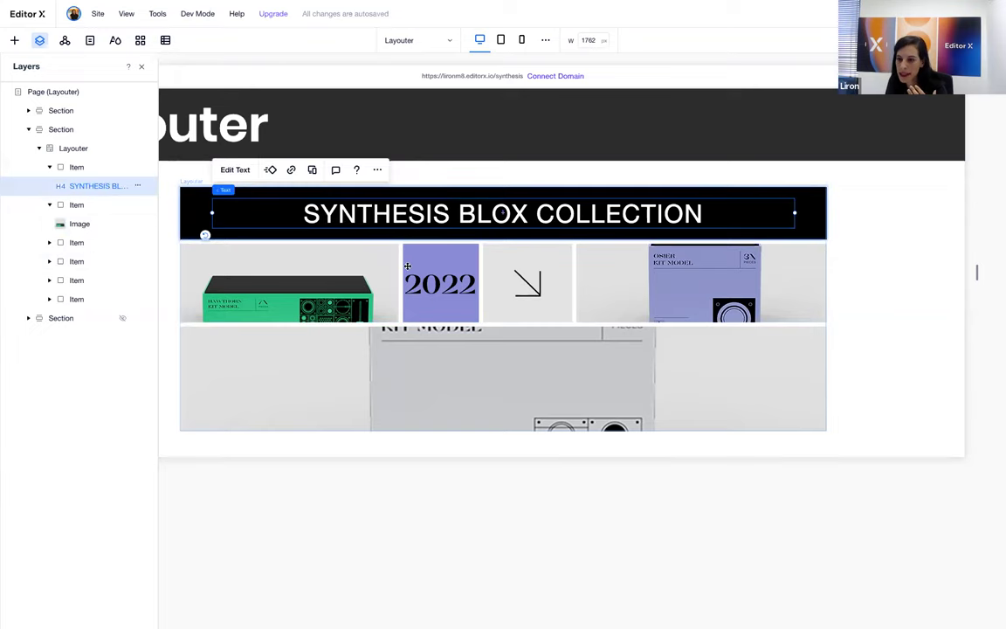
Check the layouter's responsiveness by resizing the desktop canvas to 1432 px, and select the layouter at the tablet breakpoint.
{"action": "left_click", "coordinate": [910, 286]}
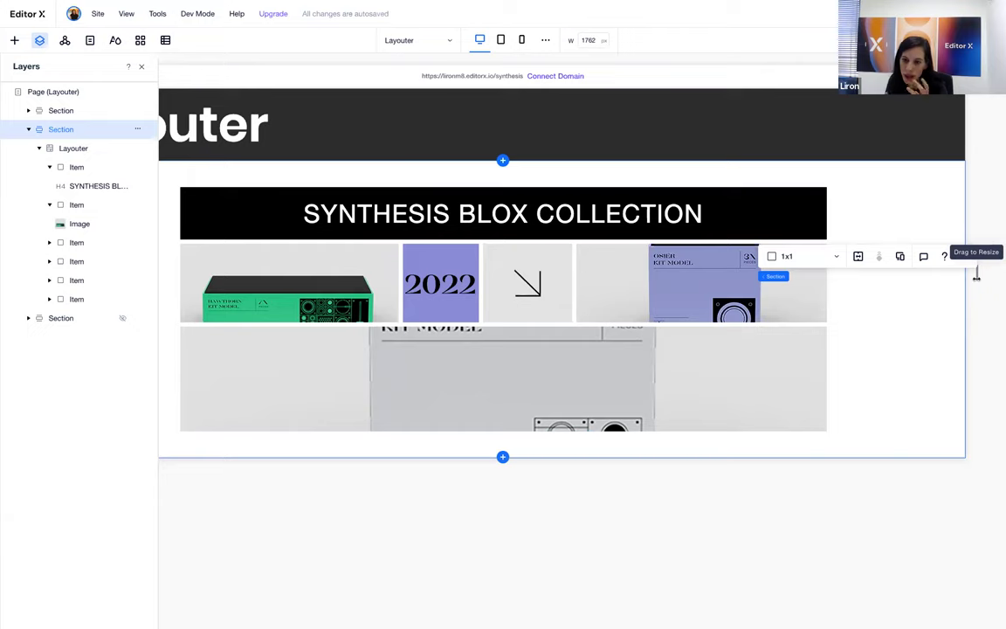
{"action": "left_click_drag", "start_coordinate": [977, 276], "coordinate": [811, 294]}
{"action": "left_click_drag", "start_coordinate": [747, 279], "coordinate": [889, 287]}
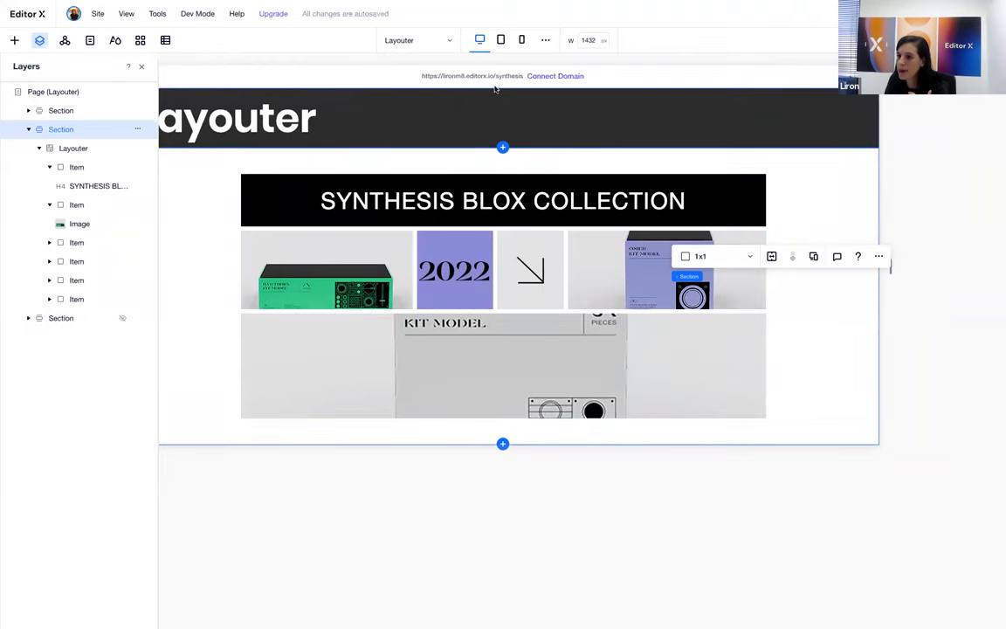
{"action": "left_click", "coordinate": [502, 41]}
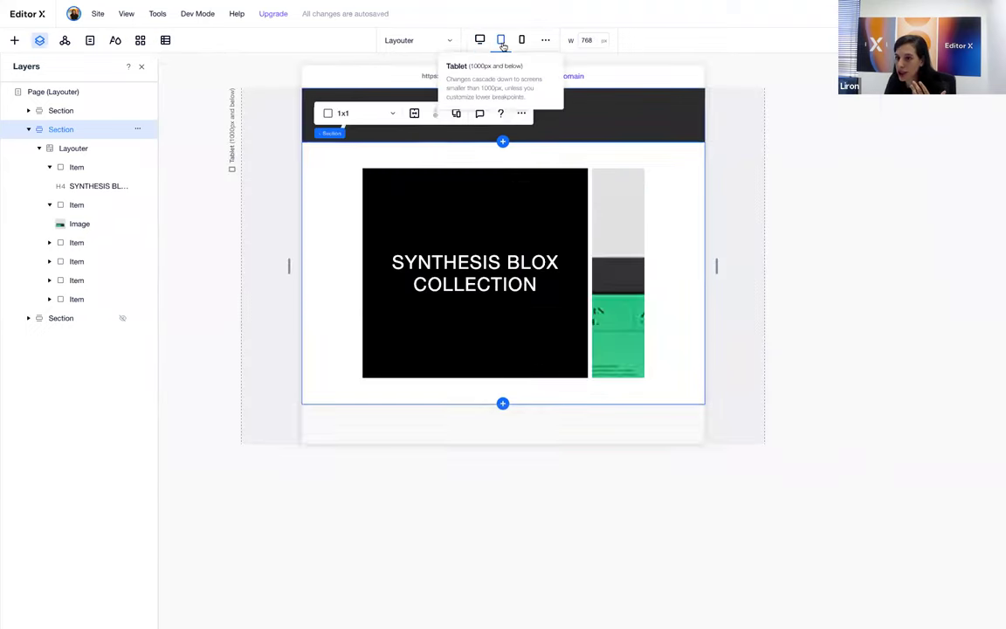
{"action": "left_click", "coordinate": [386, 164]}
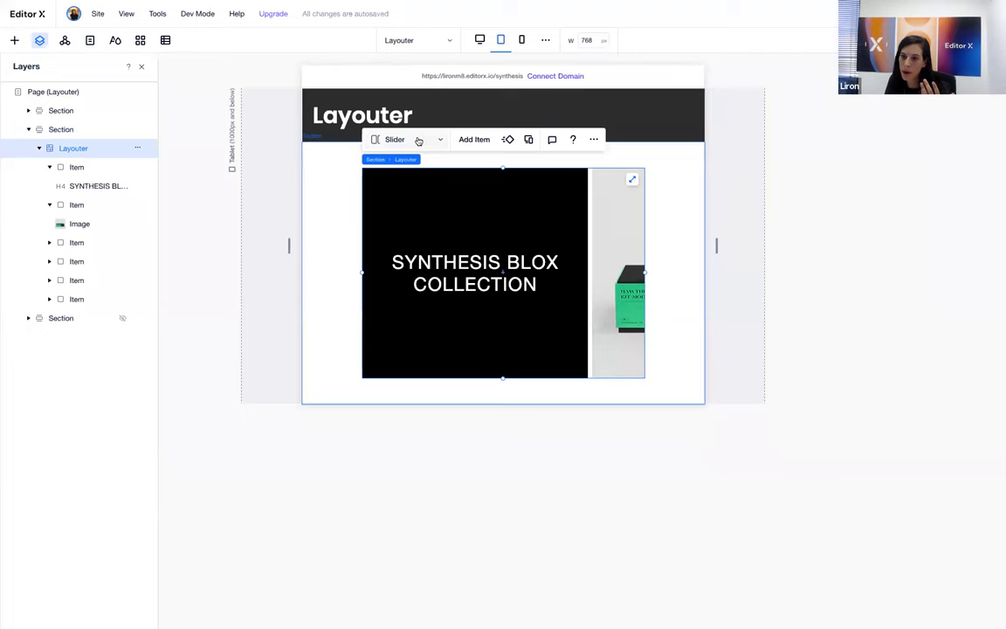
Change the layouter's display type to Rows at the tablet breakpoint, and select the section around it.
{"action": "left_click", "coordinate": [418, 139]}
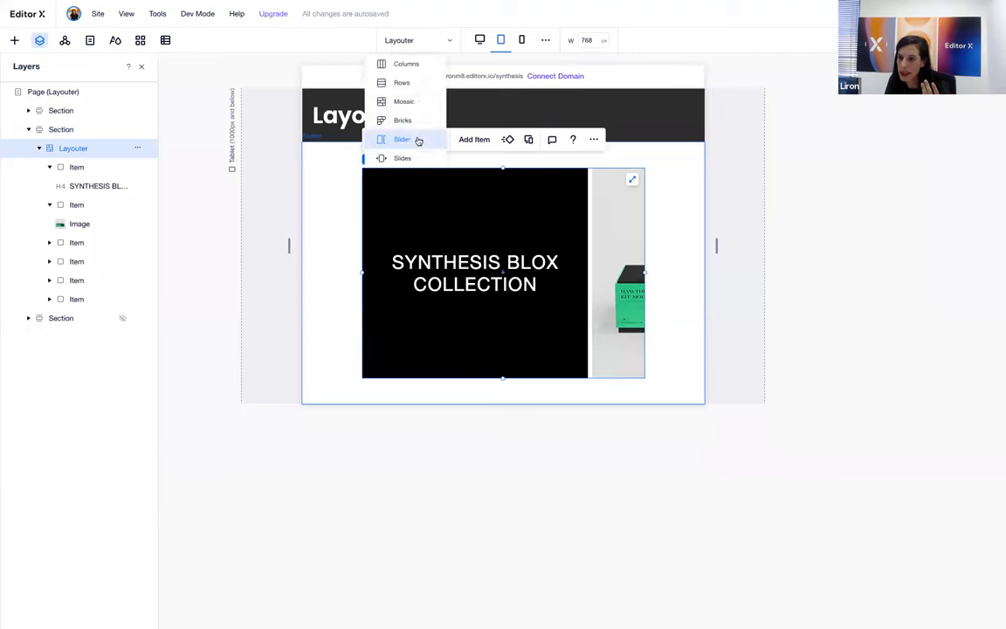
{"action": "left_click", "coordinate": [407, 82]}
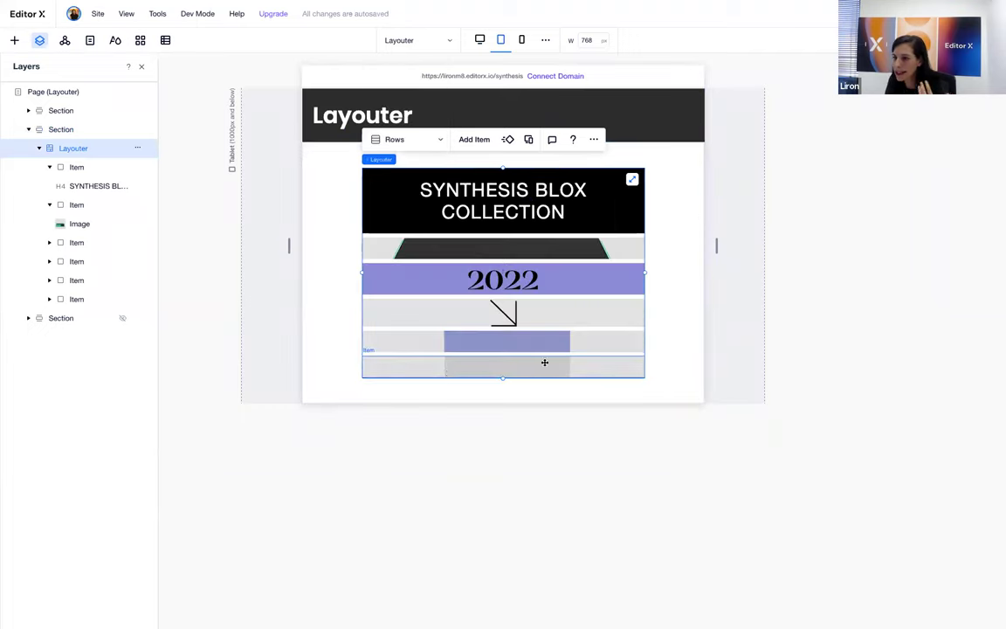
{"action": "left_click", "coordinate": [313, 244]}
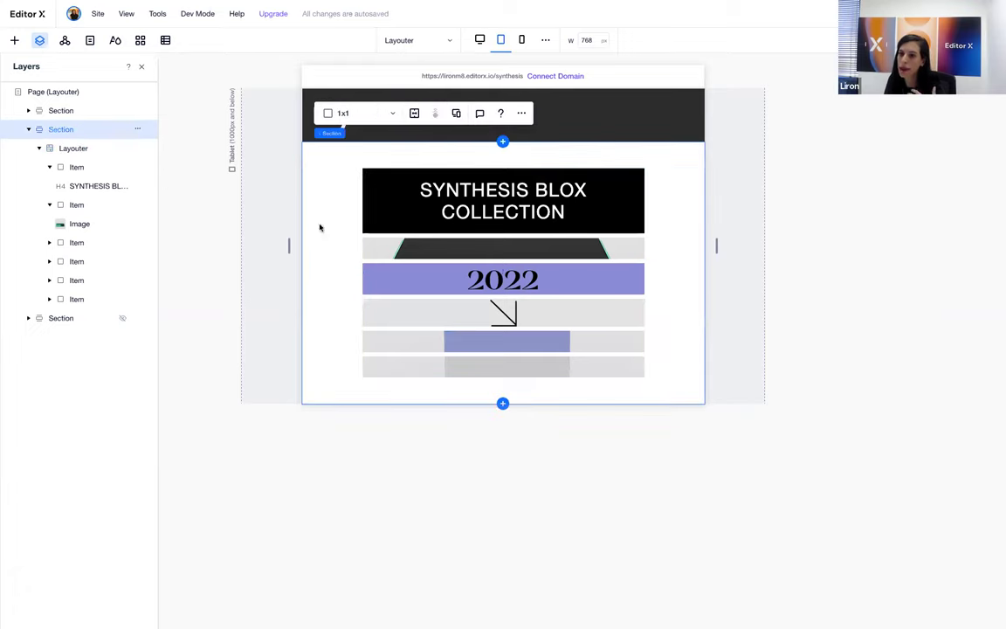
Look at the Repeater page, open the Grid page, and compare the grid's layout at the desktop, tablet and mobile breakpoints.
{"action": "left_click", "coordinate": [399, 40]}
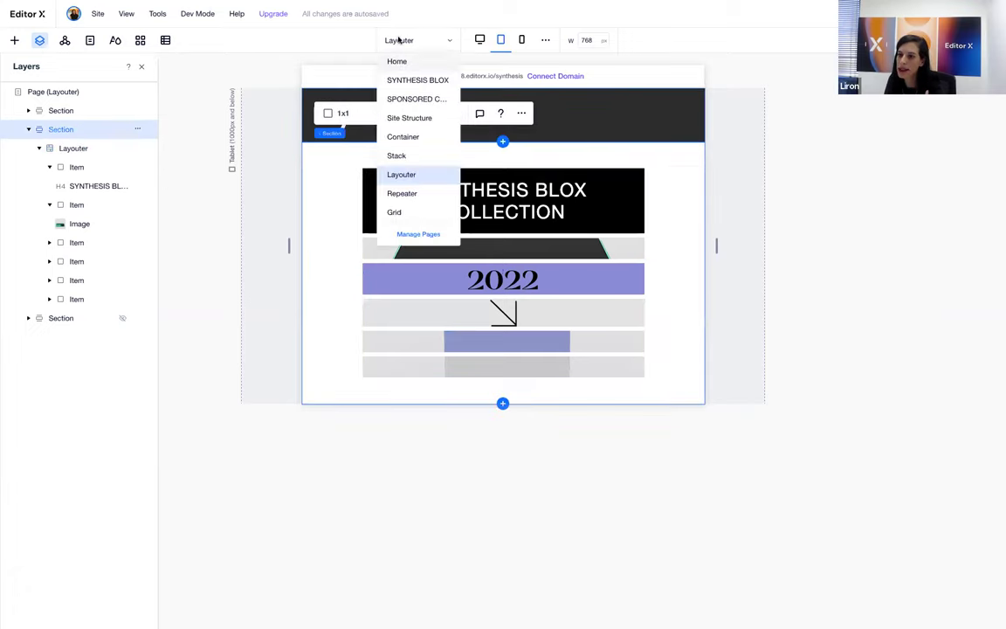
{"action": "left_click", "coordinate": [410, 196]}
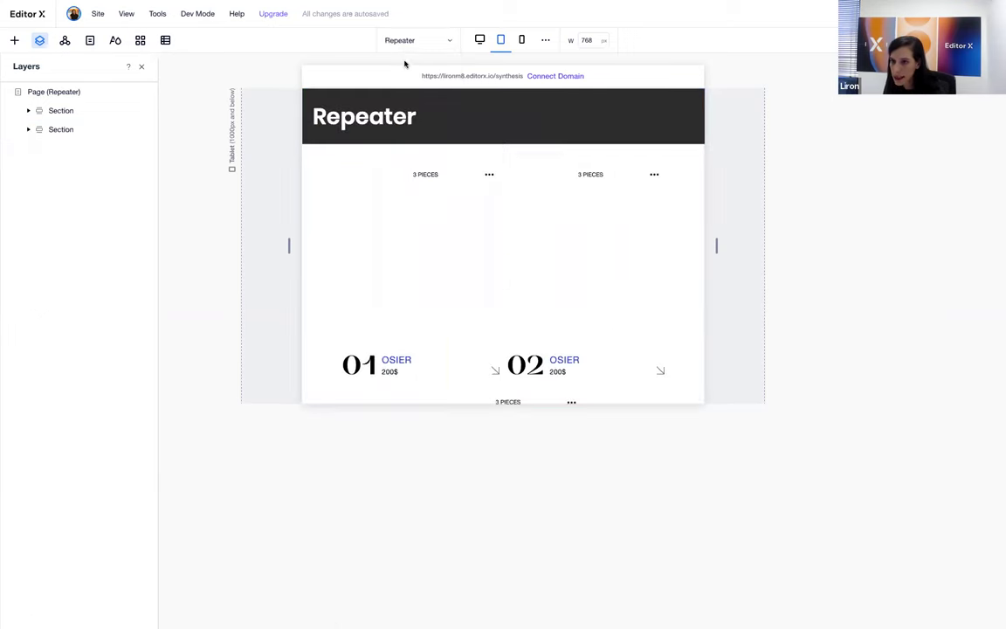
{"action": "left_click", "coordinate": [400, 41]}
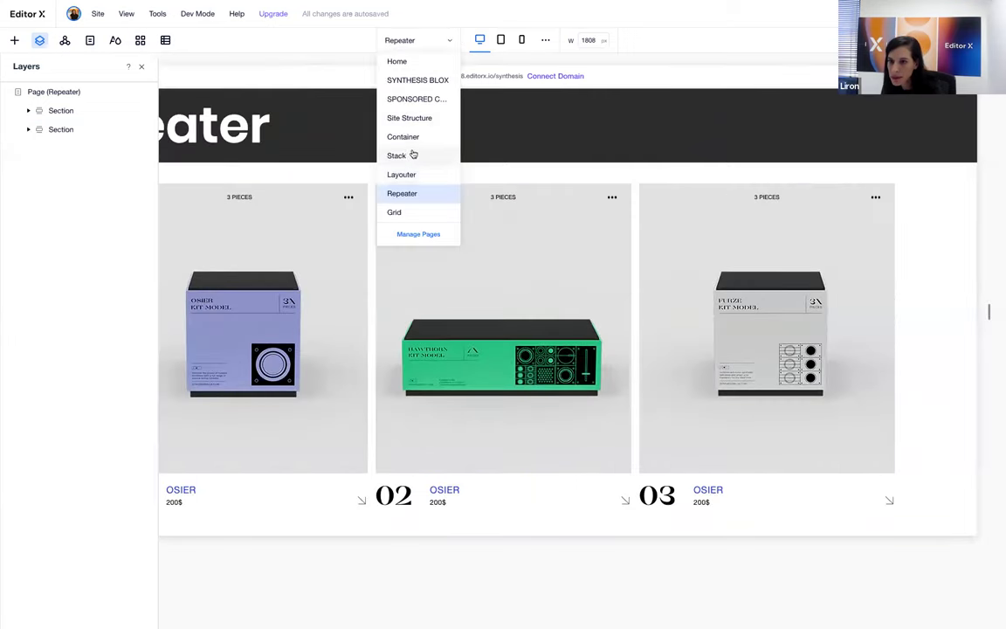
{"action": "left_click", "coordinate": [394, 213]}
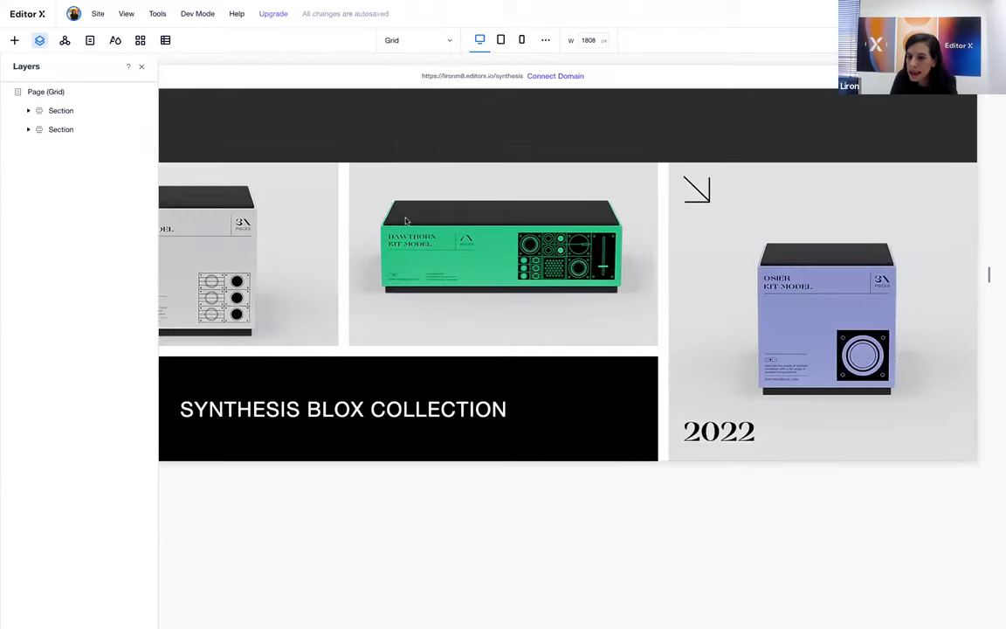
{"action": "left_click", "coordinate": [138, 65]}
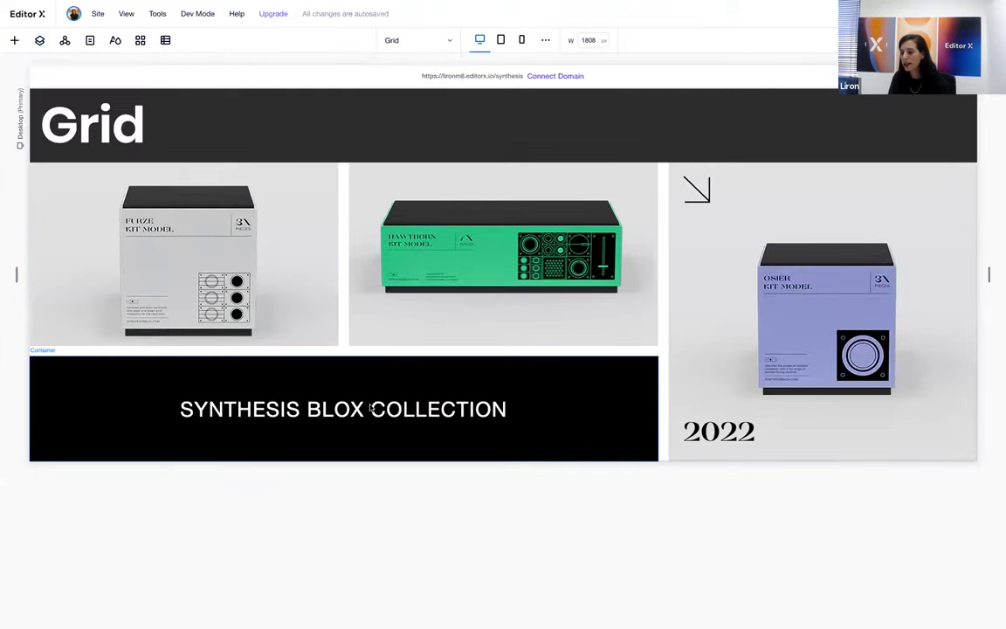
{"action": "left_click", "coordinate": [769, 317]}
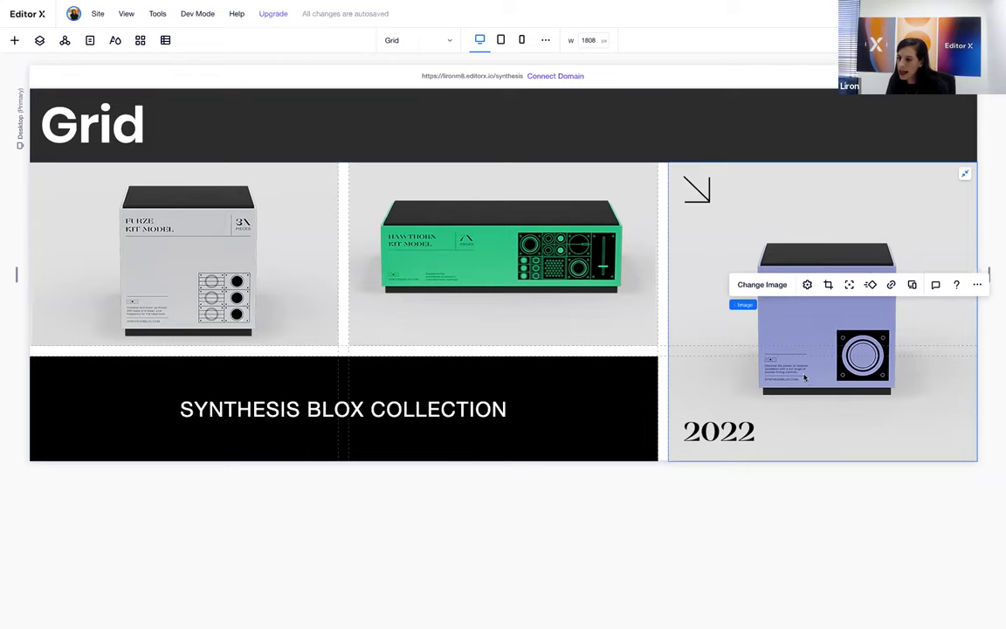
{"action": "left_click", "coordinate": [500, 46]}
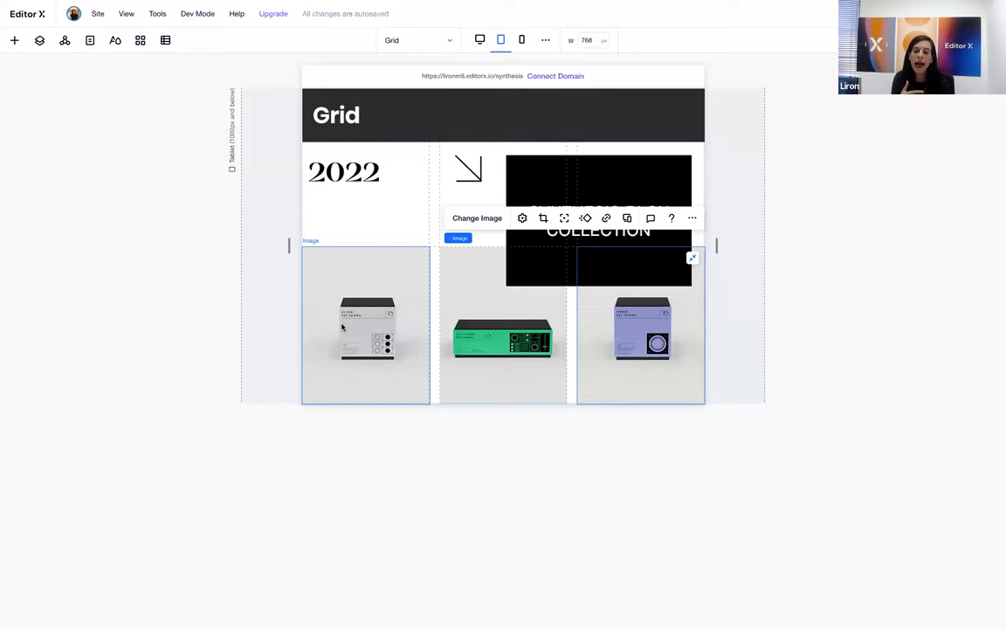
{"action": "left_click", "coordinate": [521, 41]}
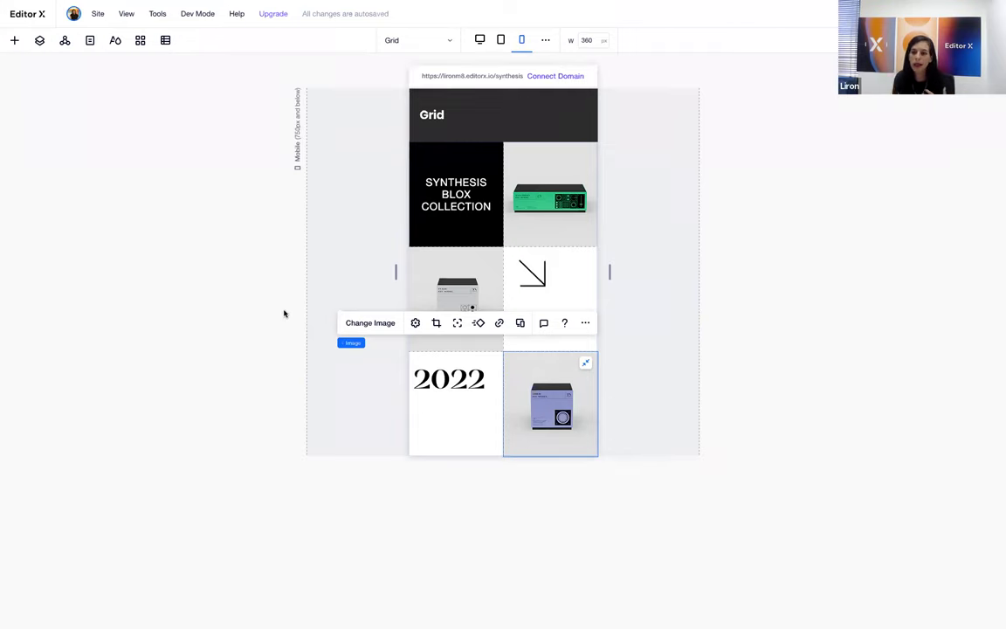
{"action": "left_click", "coordinate": [479, 41]}
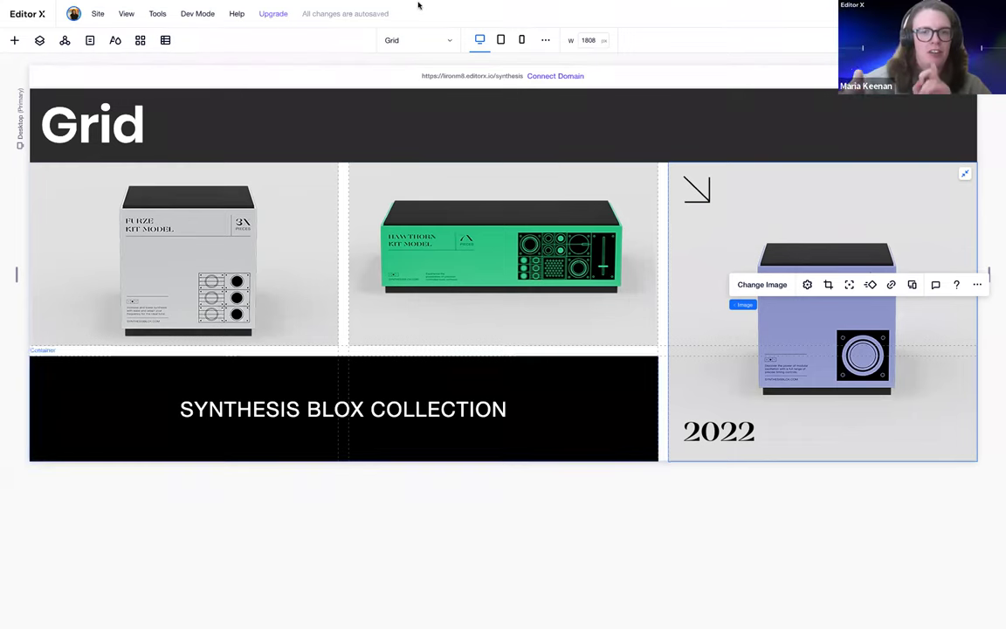
Open the Stack page and unstack the product stack into its separate text and image elements.
{"action": "left_click", "coordinate": [418, 40]}
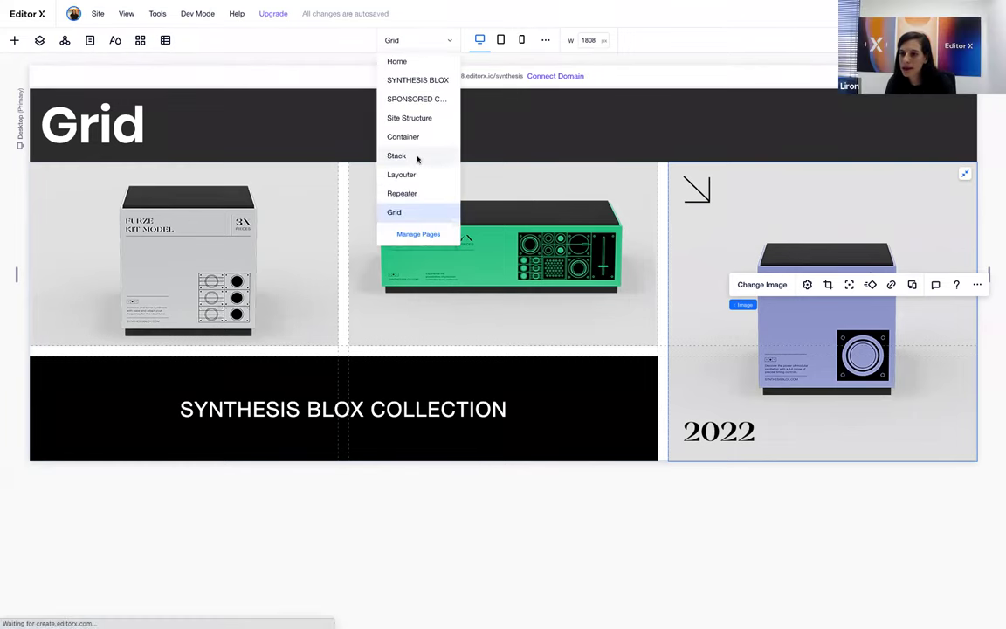
{"action": "left_click", "coordinate": [417, 157]}
{"action": "left_click", "coordinate": [402, 245]}
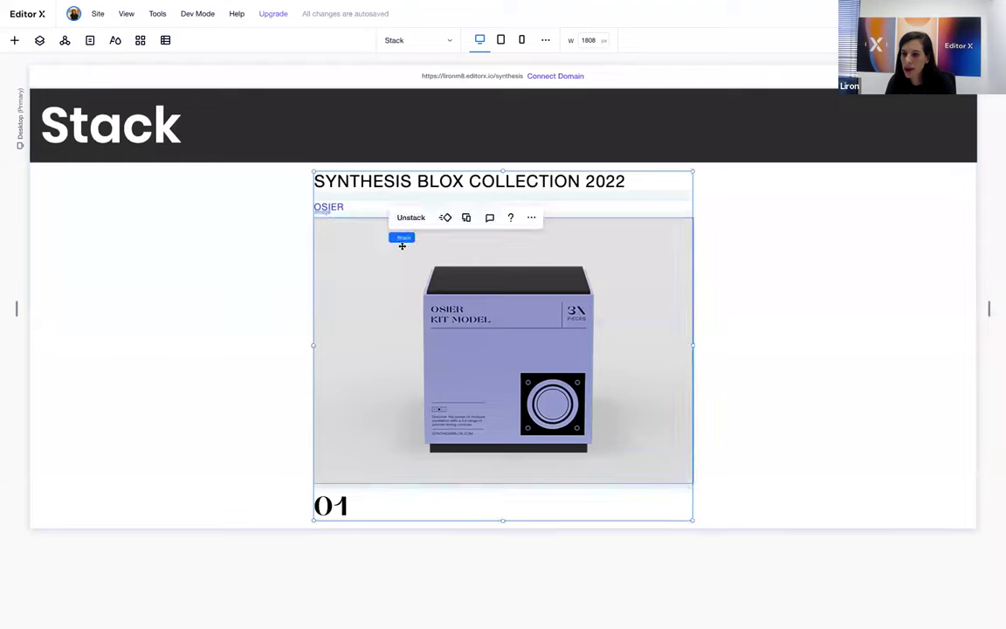
{"action": "left_click", "coordinate": [411, 224]}
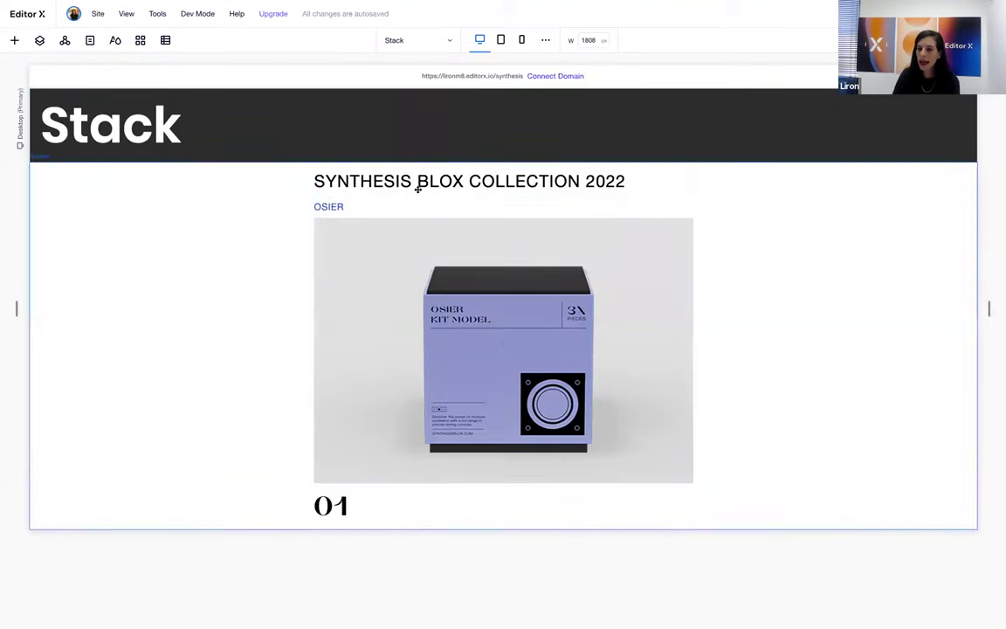
Stack the collection heading, OSIER label, product image and 01 number together.
{"action": "left_click", "coordinate": [419, 183]}
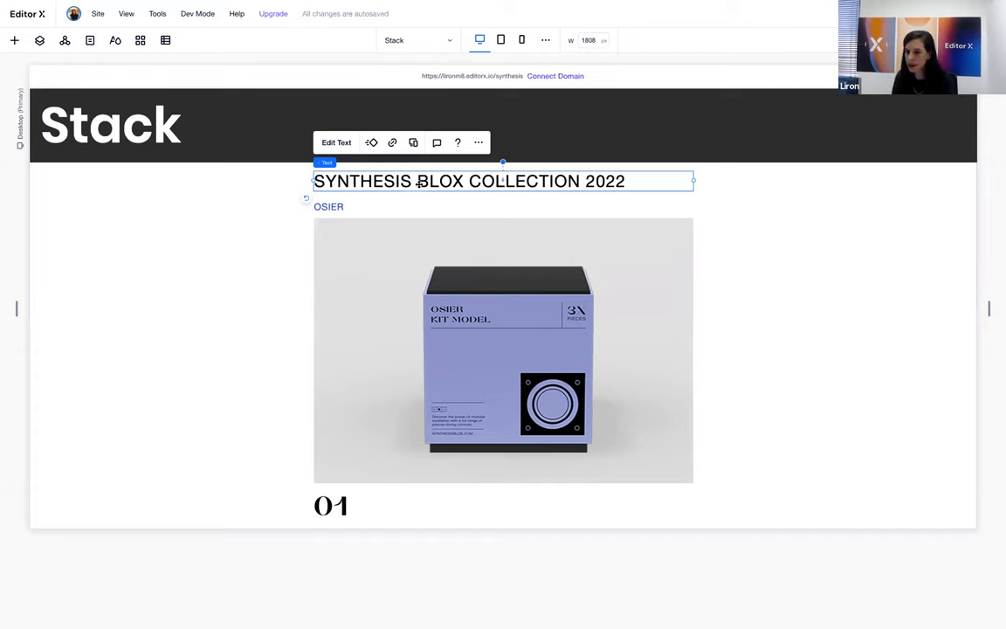
{"action": "left_click", "coordinate": [337, 208], "text": "shift"}
{"action": "left_click", "coordinate": [356, 271], "text": "shift"}
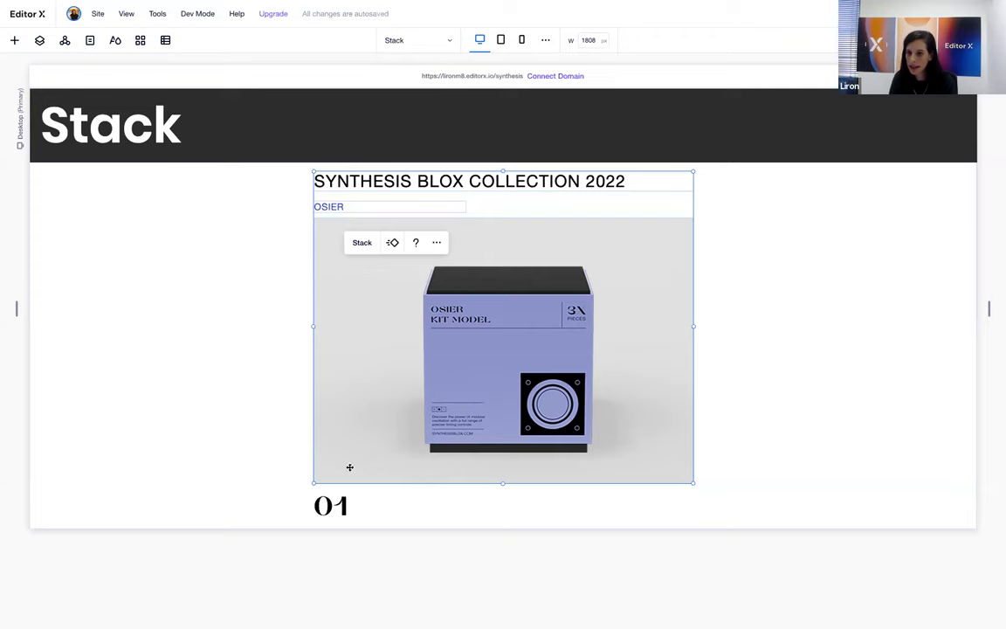
{"action": "left_click", "coordinate": [341, 505], "text": "shift"}
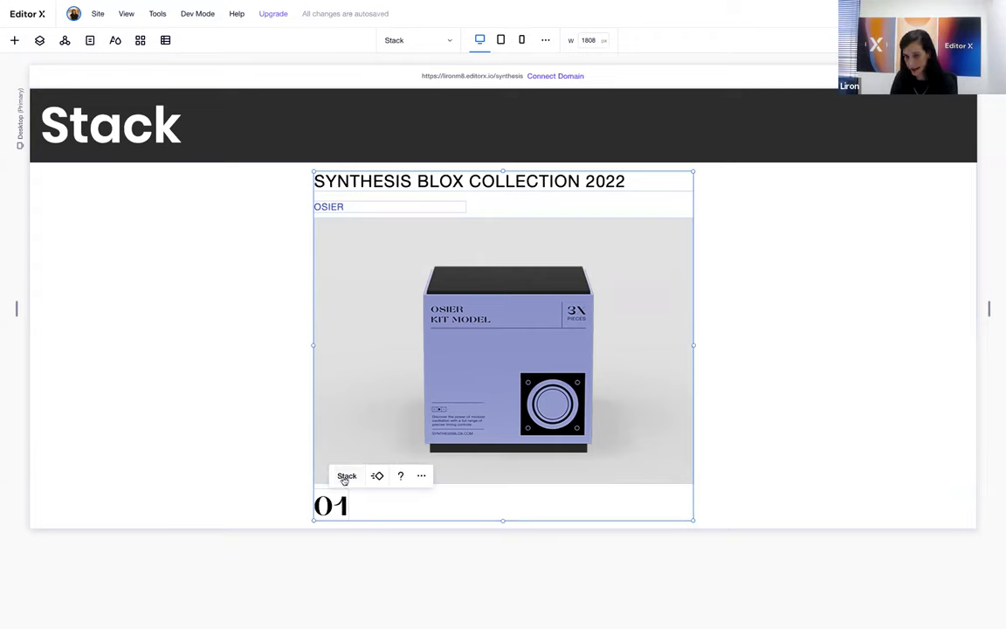
{"action": "left_click", "coordinate": [347, 476]}
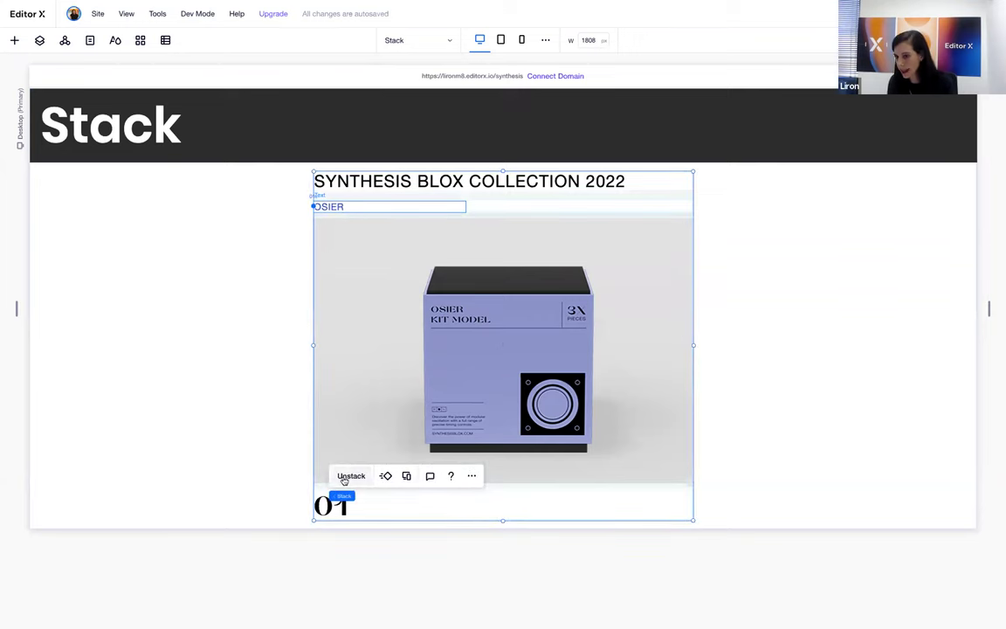
Select the product stack and examine where it sits in the page's layer hierarchy.
{"action": "left_click", "coordinate": [101, 358]}
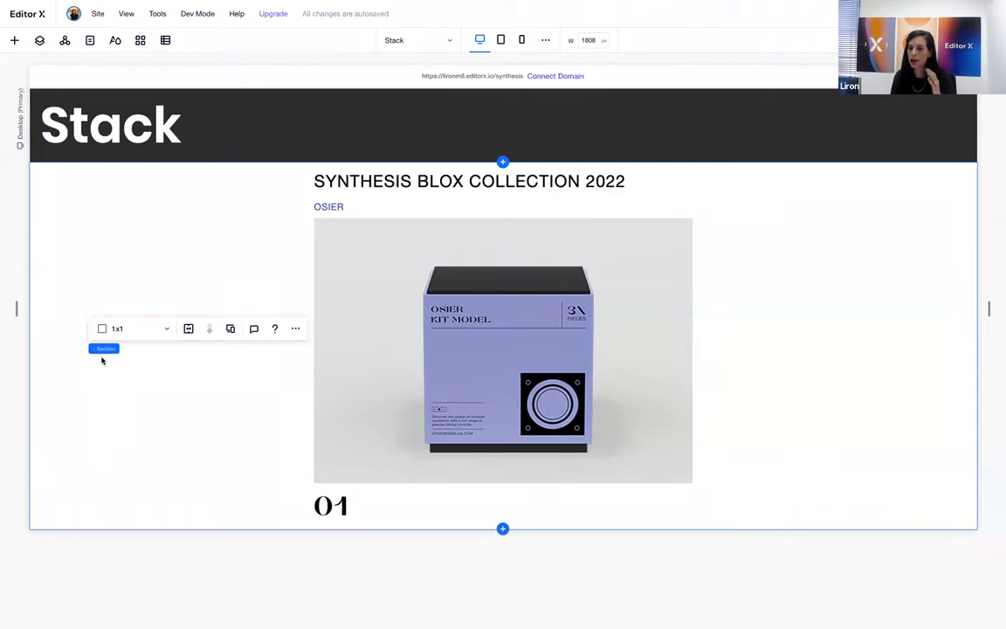
{"action": "left_click", "coordinate": [411, 318]}
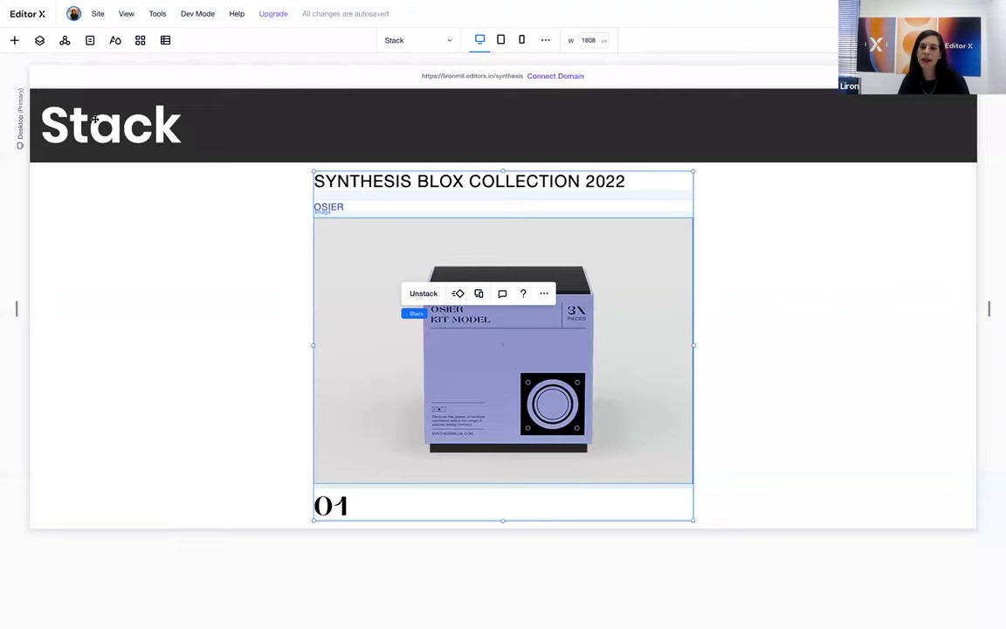
{"action": "left_click", "coordinate": [39, 41]}
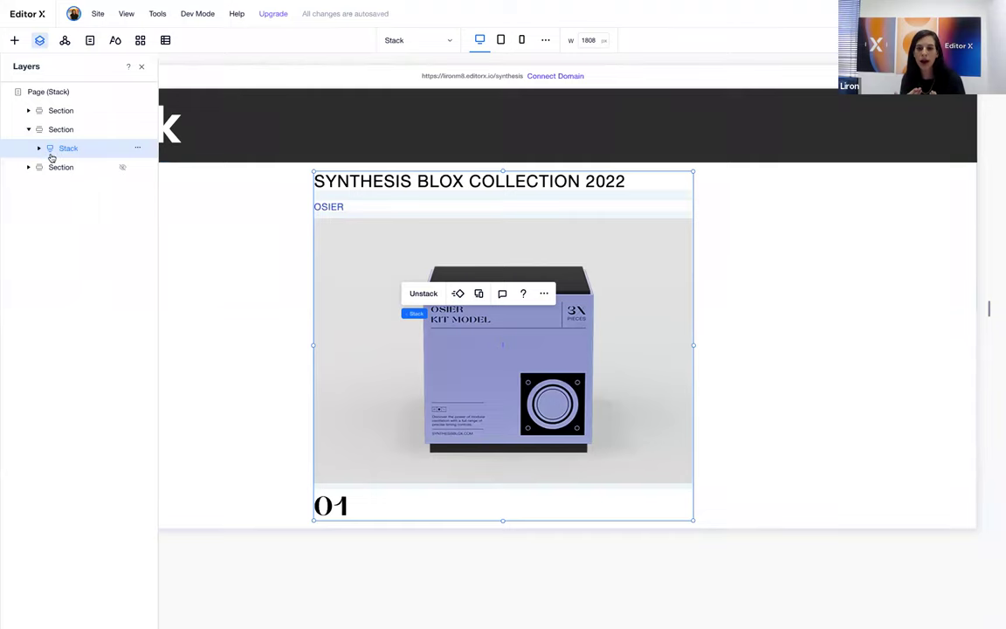
Open the Grid page and examine the layers in its grid section, including the text nested in the black container.
{"action": "left_click", "coordinate": [358, 40]}
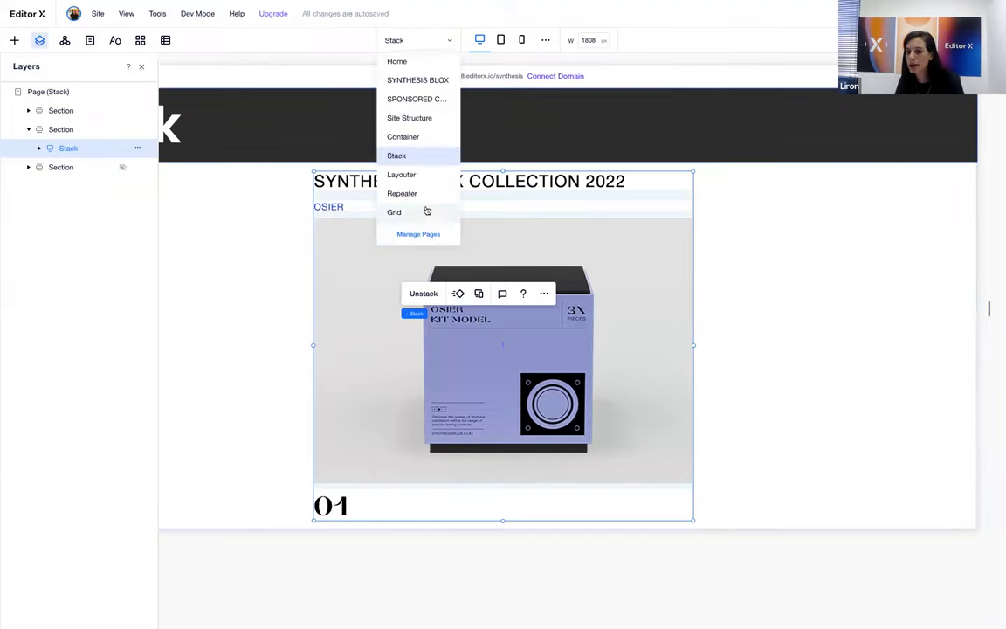
{"action": "left_click", "coordinate": [426, 211]}
{"action": "left_click", "coordinate": [28, 129]}
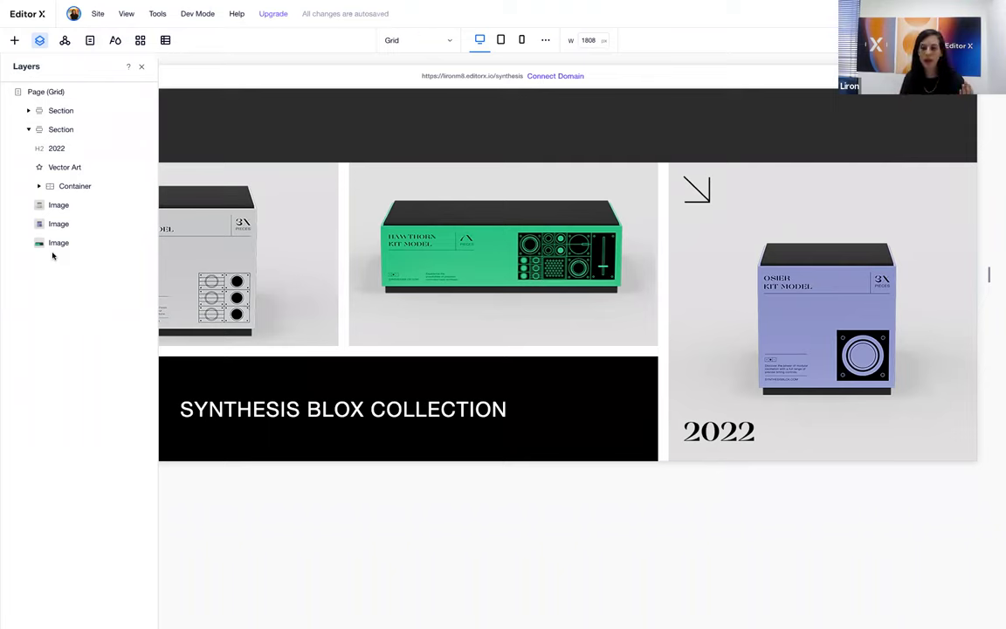
{"action": "left_click", "coordinate": [52, 186]}
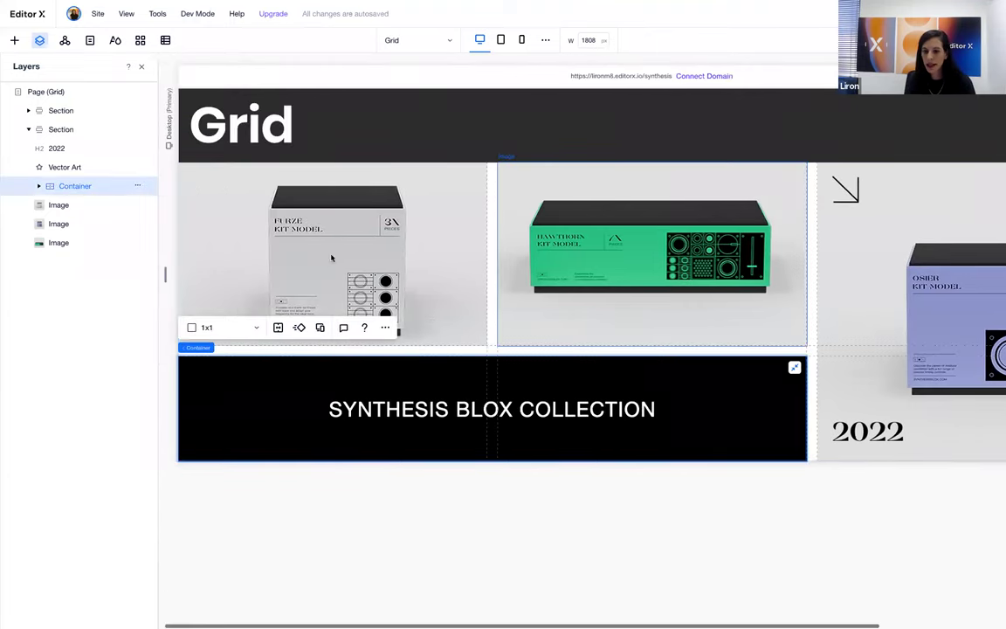
{"action": "left_click", "coordinate": [39, 186]}
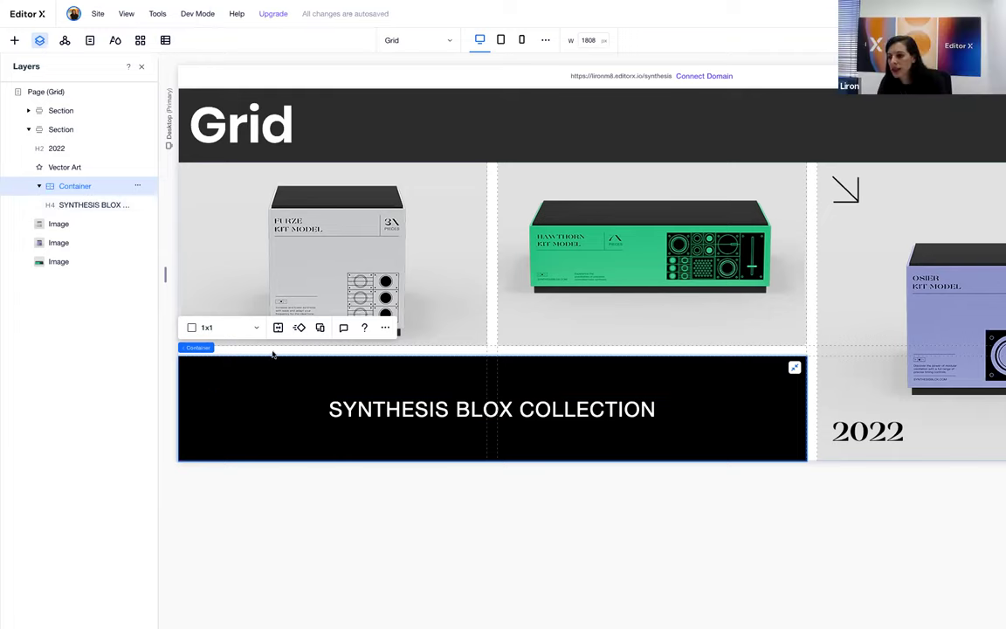
{"action": "scroll", "coordinate": [380, 497], "scroll_direction": "right", "scroll_amount": 3}
{"action": "scroll", "coordinate": [380, 497], "scroll_direction": "right", "scroll_amount": 1}
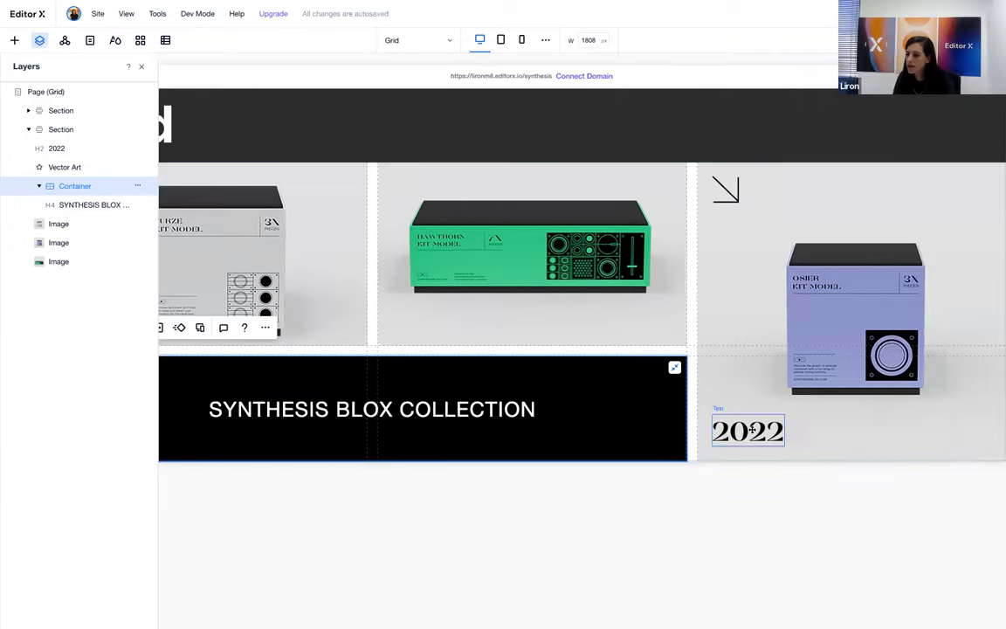
Open the Container page and inspect the OSIER product container and the section holding it.
{"action": "left_click", "coordinate": [389, 40]}
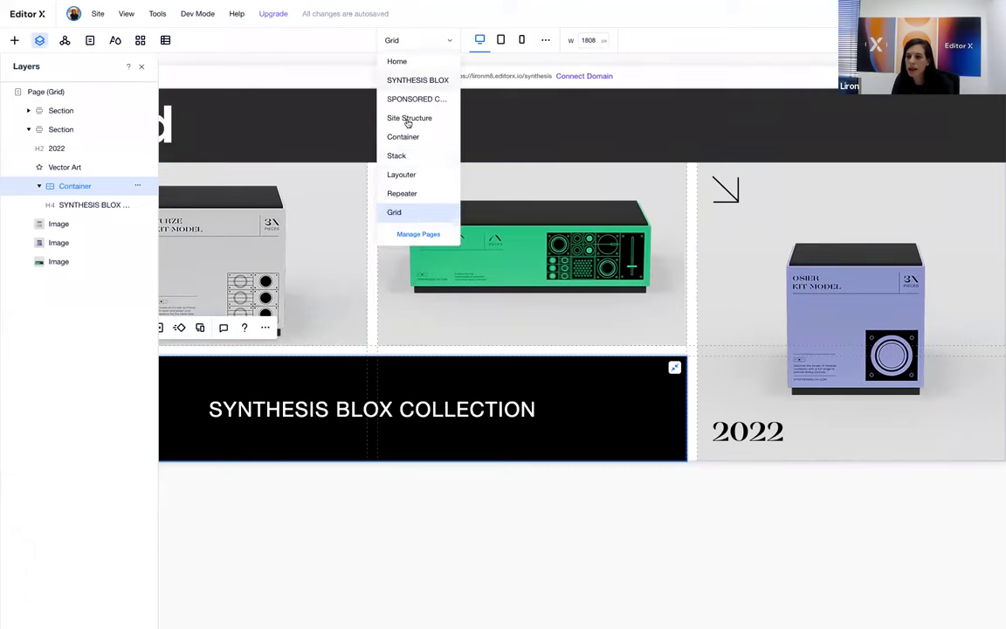
{"action": "left_click", "coordinate": [404, 137]}
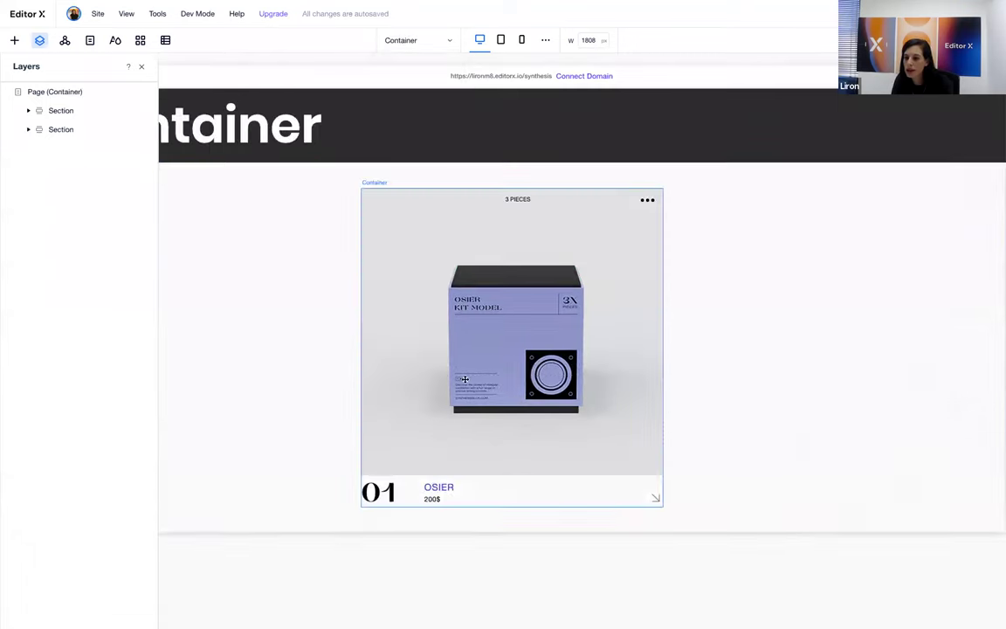
{"action": "left_click", "coordinate": [401, 377]}
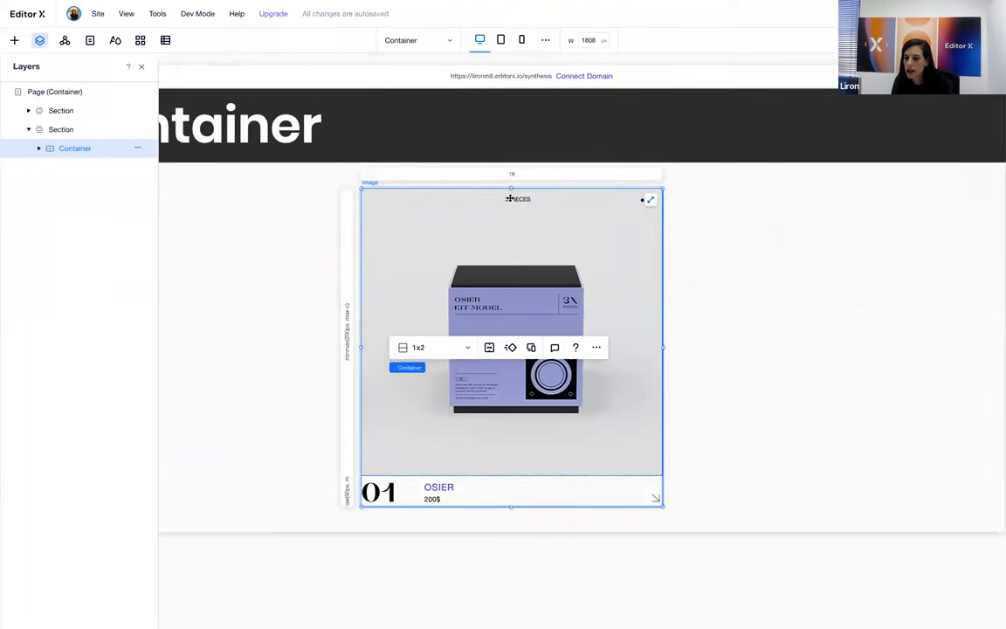
{"action": "left_click", "coordinate": [221, 358]}
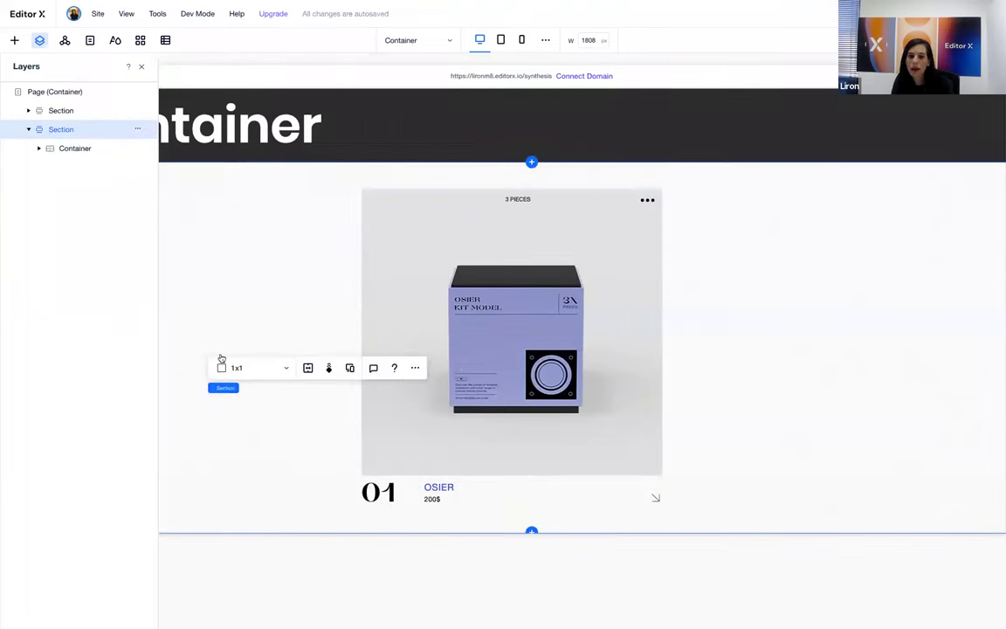
Open the SYNTHESIS BLOX page and add a blank section below the product image grid.
{"action": "left_click", "coordinate": [400, 40]}
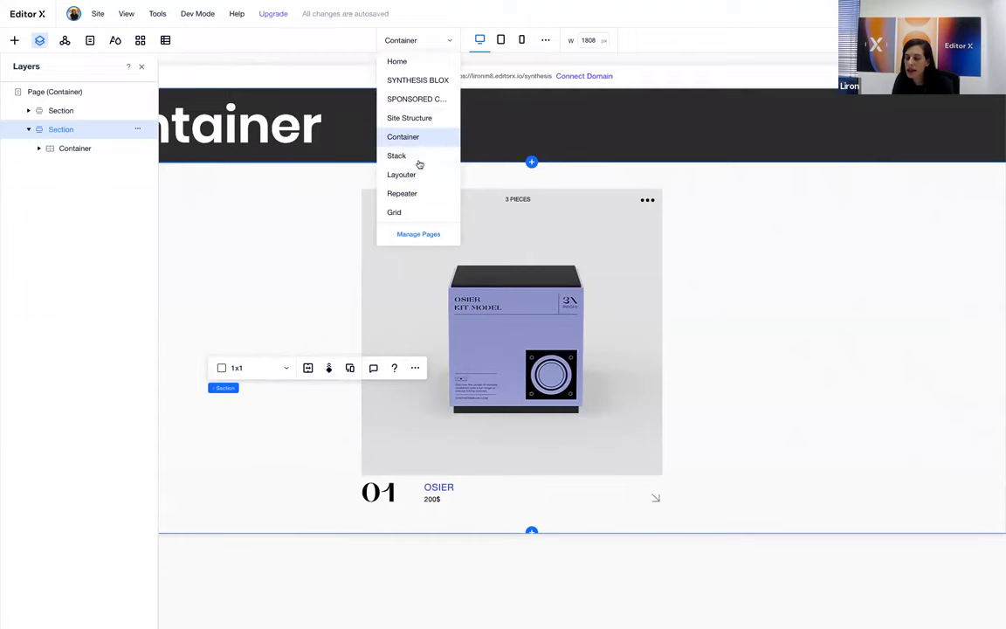
{"action": "left_click", "coordinate": [418, 80]}
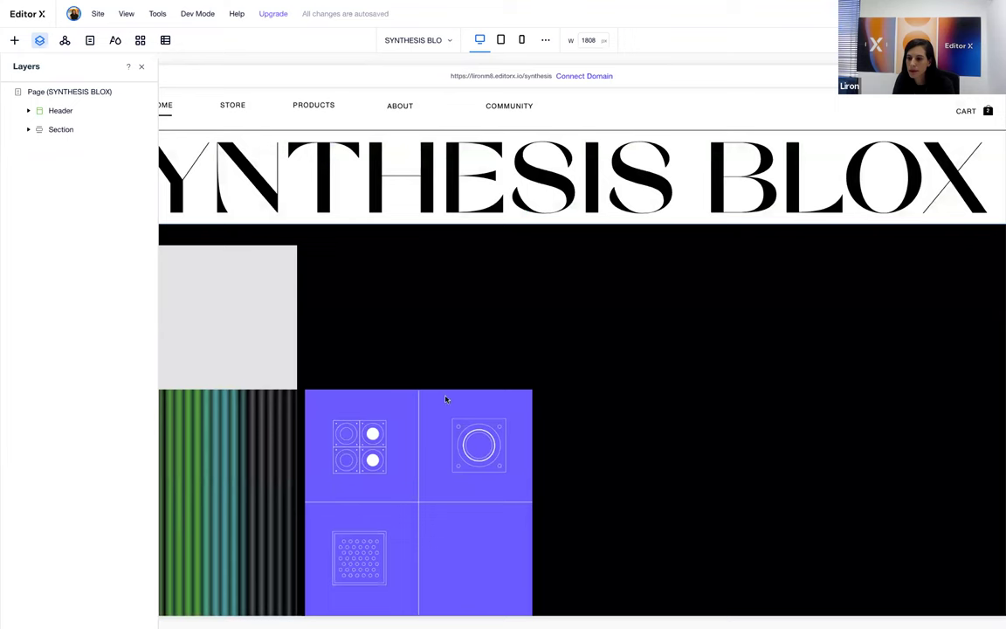
{"action": "left_click", "coordinate": [402, 321]}
{"action": "scroll", "coordinate": [402, 321], "scroll_direction": "down", "scroll_amount": 1}
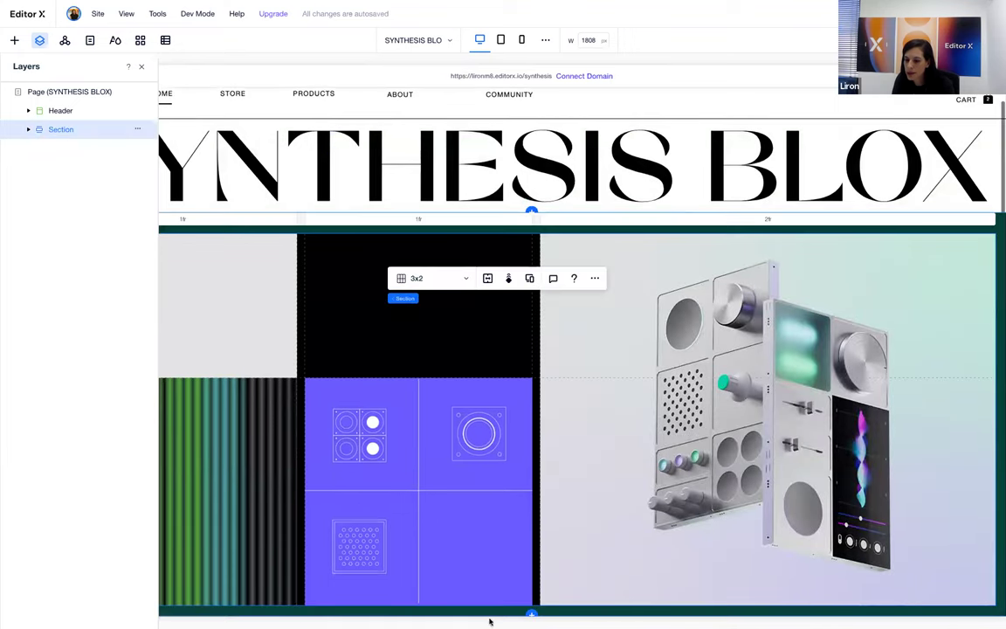
{"action": "left_click", "coordinate": [530, 615]}
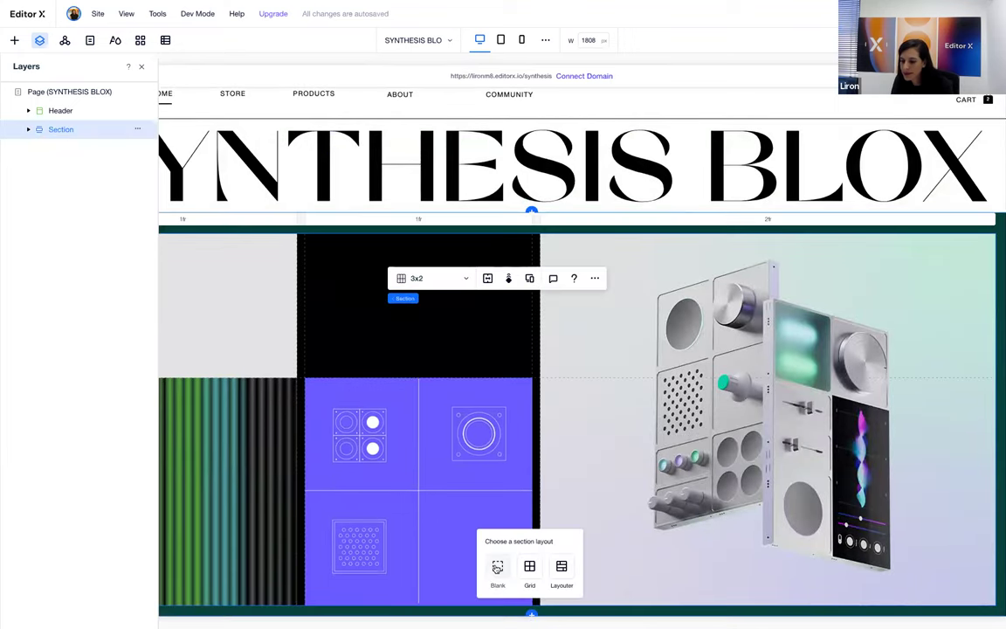
{"action": "left_click", "coordinate": [497, 570]}
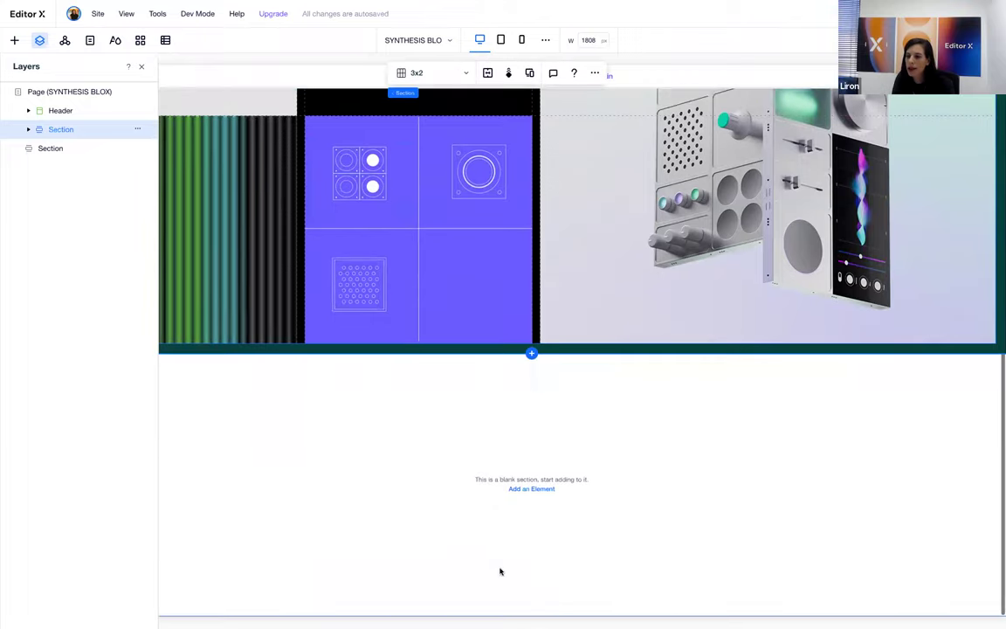
{"action": "left_click", "coordinate": [500, 571]}
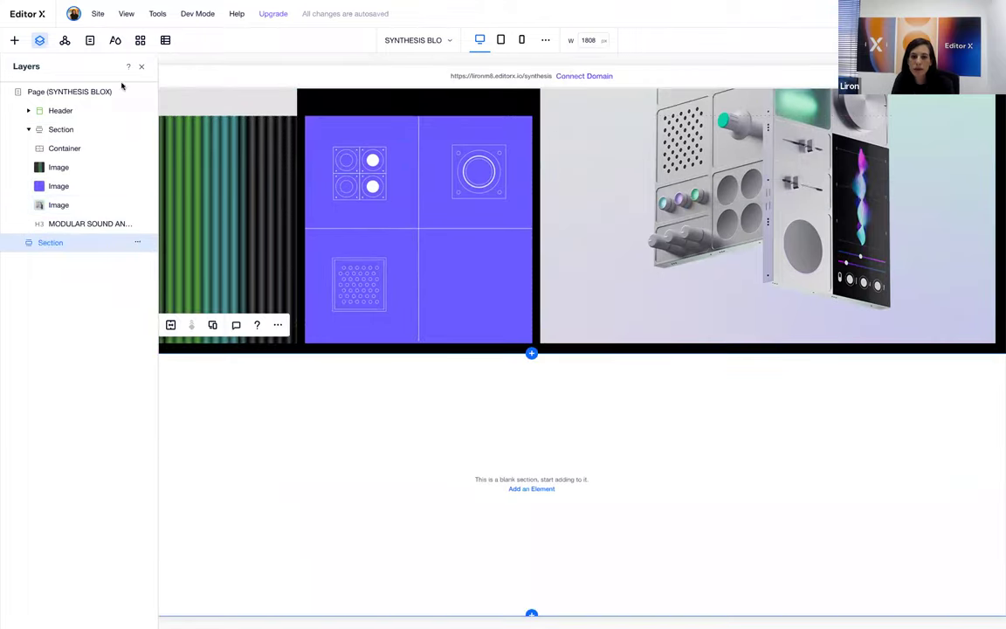
Place the site image Untitled (3).png, showing the synth modules, in the new blank section.
{"action": "left_click", "coordinate": [40, 40]}
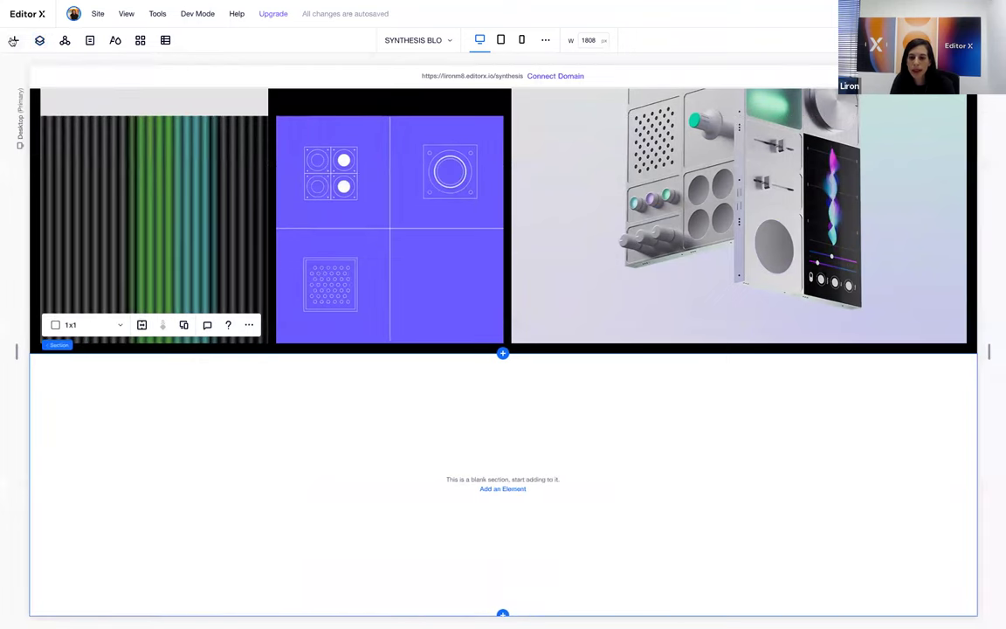
{"action": "left_click", "coordinate": [13, 40]}
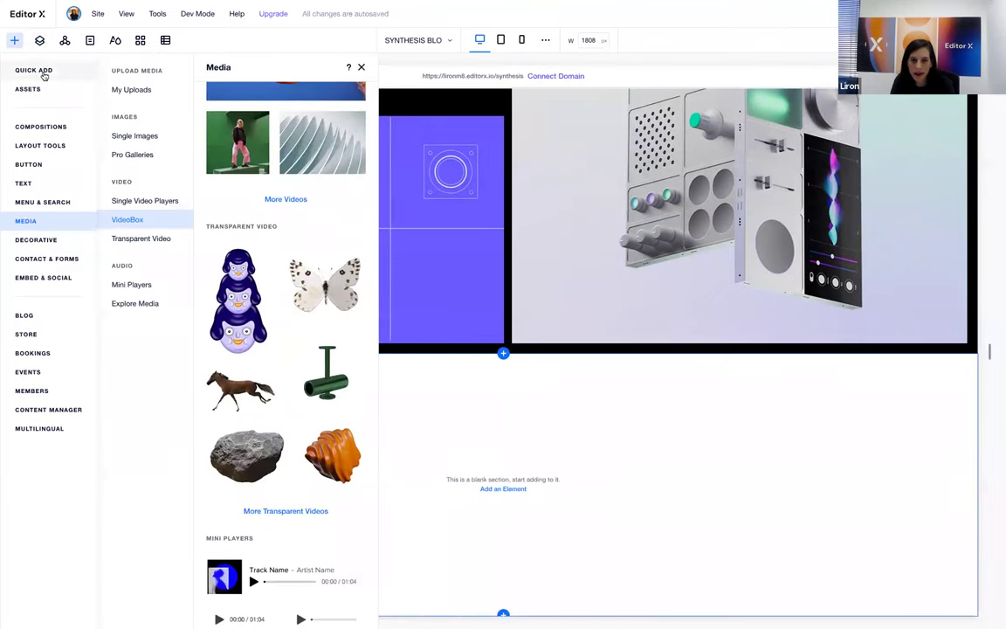
{"action": "scroll", "coordinate": [271, 307], "scroll_direction": "up", "scroll_amount": 15}
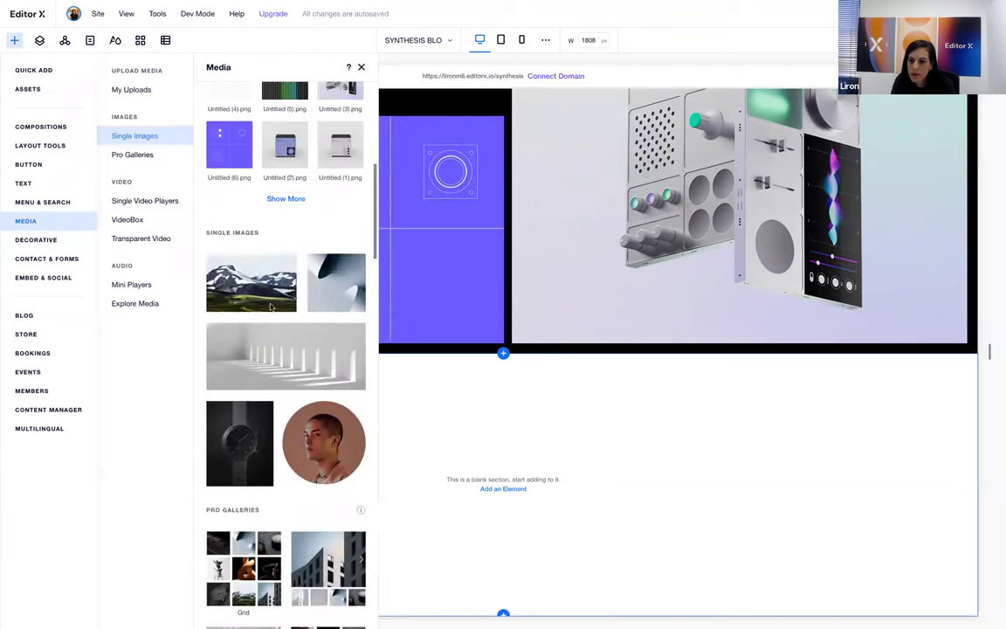
{"action": "scroll", "coordinate": [271, 306], "scroll_direction": "up", "scroll_amount": 3}
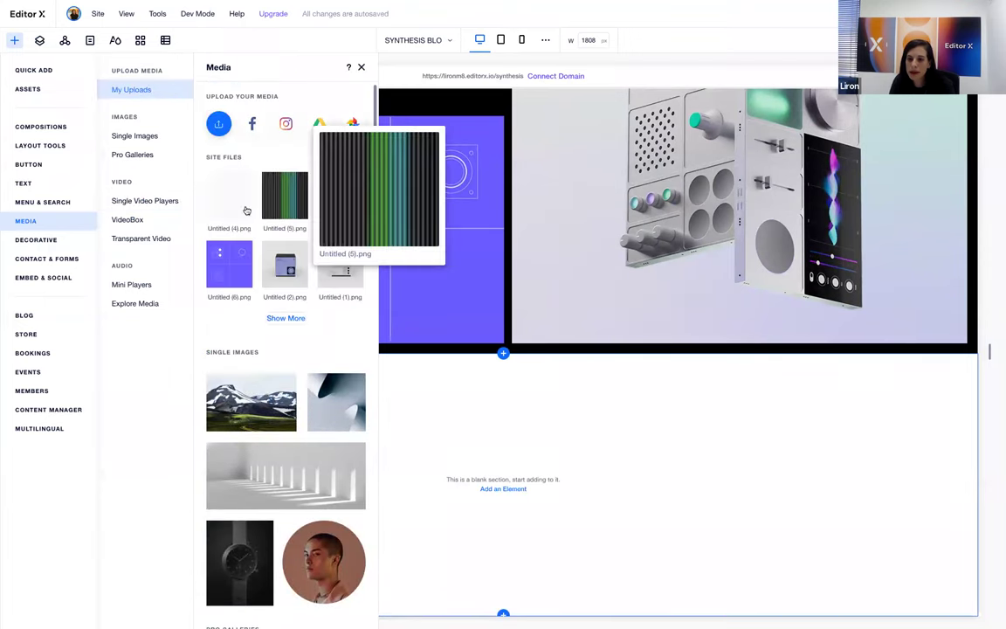
{"action": "left_click_drag", "start_coordinate": [336, 190], "coordinate": [618, 579]}
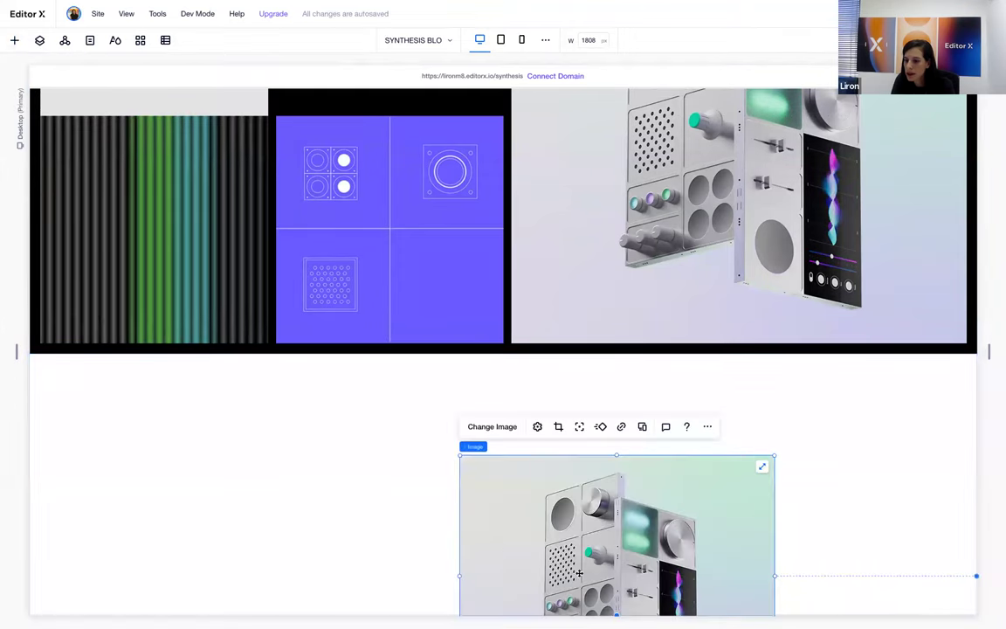
Apply a 3x1 grid to the new section and stretch the synth image to fill the middle cell.
{"action": "left_click", "coordinate": [347, 532]}
{"action": "scroll", "coordinate": [348, 531], "scroll_direction": "down", "scroll_amount": 1}
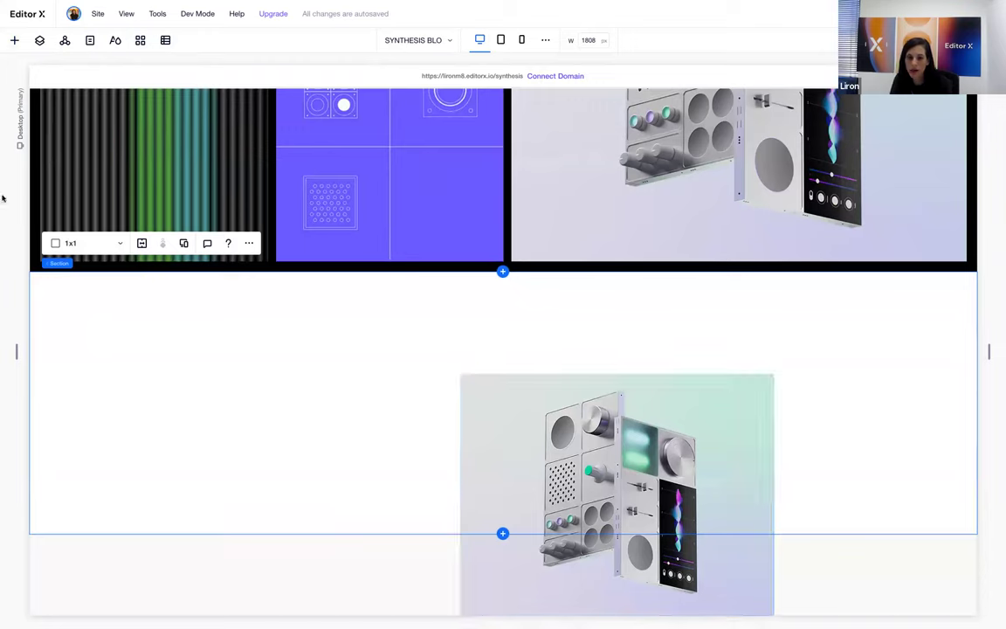
{"action": "left_click", "coordinate": [87, 243]}
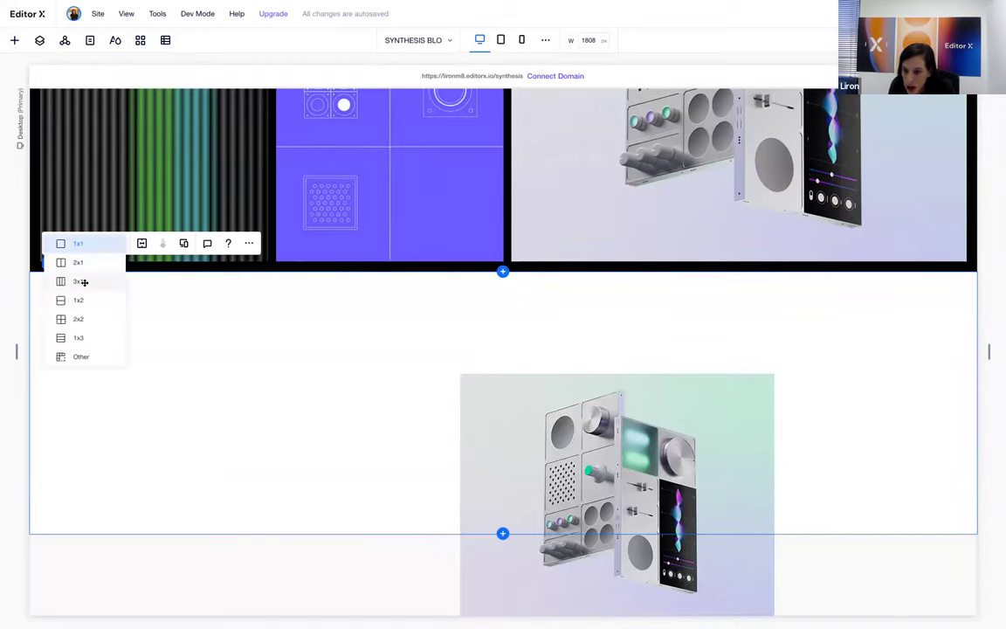
{"action": "left_click", "coordinate": [83, 281]}
{"action": "left_click_drag", "start_coordinate": [470, 370], "coordinate": [472, 460]}
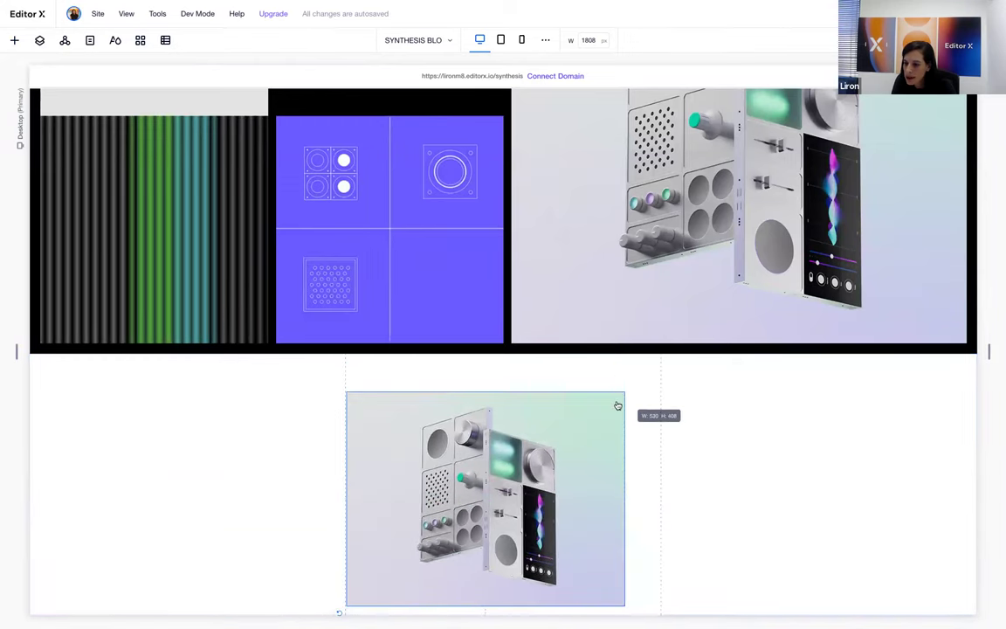
{"action": "left_click", "coordinate": [608, 404]}
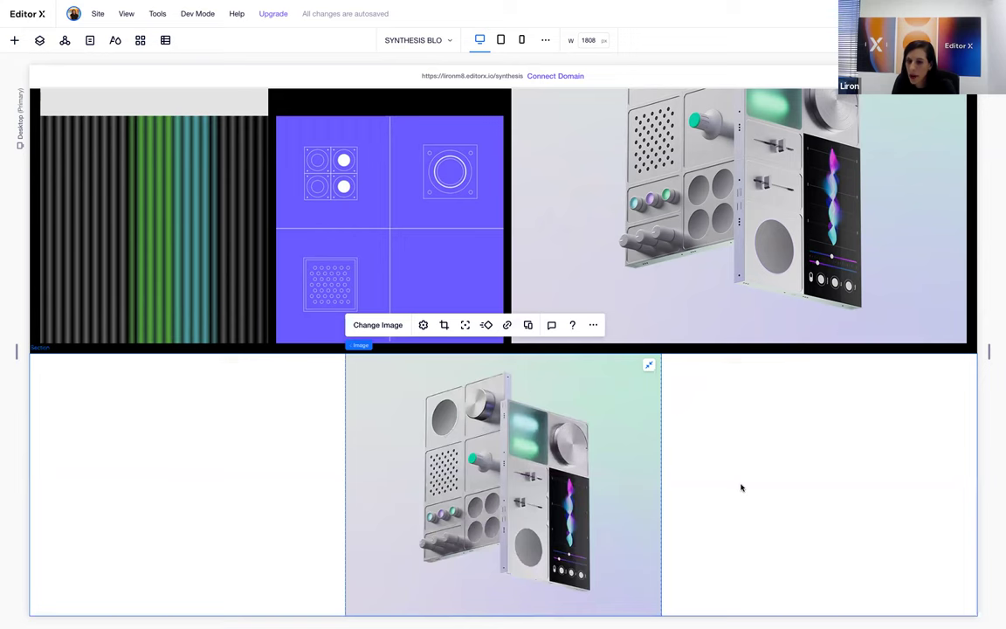
Add a title text element over the synth image and center-align its text.
{"action": "left_click", "coordinate": [741, 487]}
{"action": "left_click", "coordinate": [12, 41]}
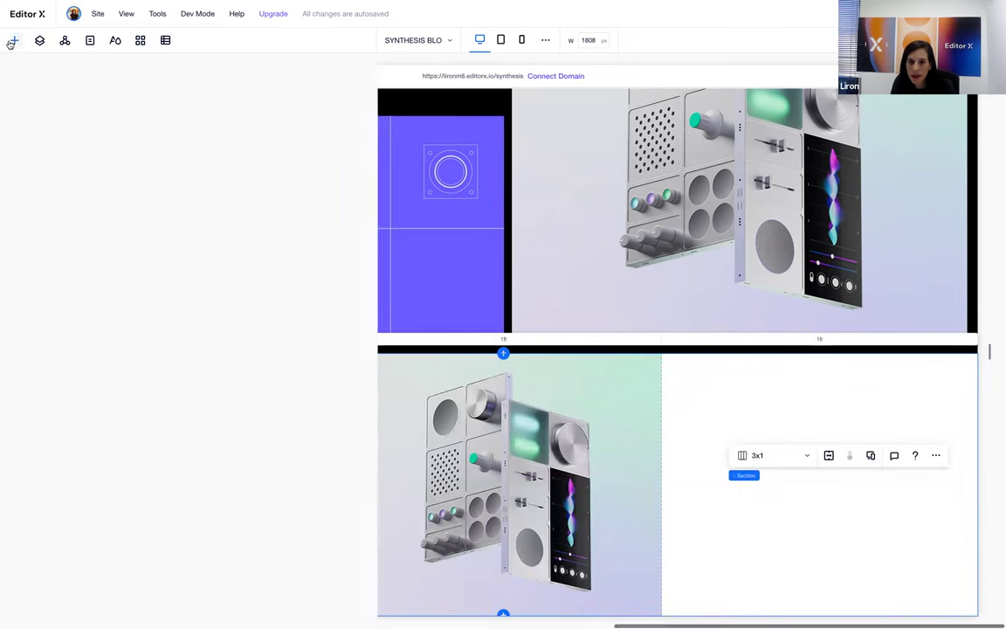
{"action": "left_click", "coordinate": [26, 68]}
{"action": "left_click_drag", "start_coordinate": [136, 124], "coordinate": [454, 419]}
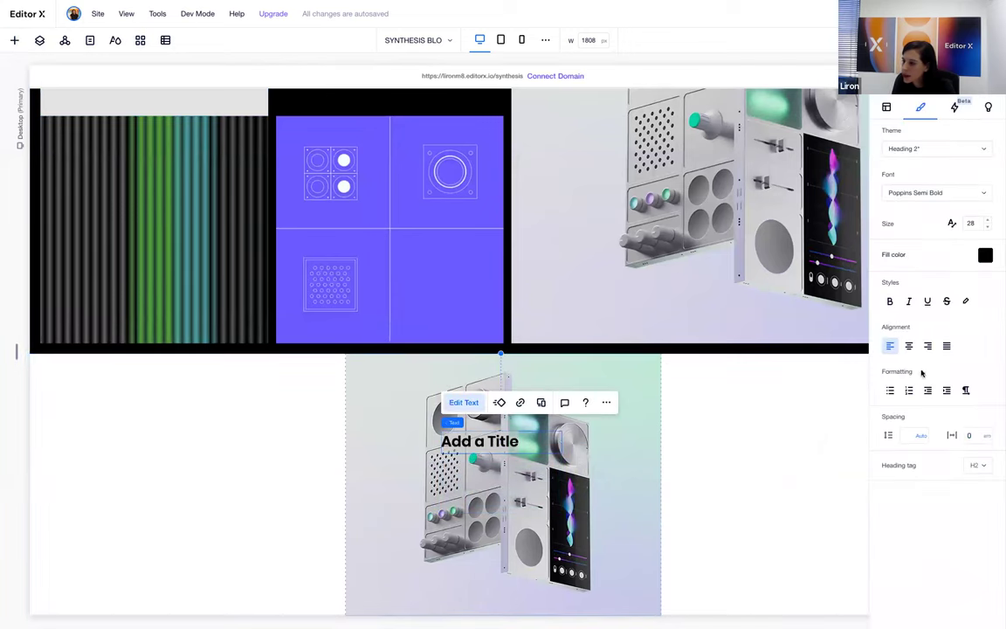
{"action": "left_click", "coordinate": [908, 346]}
{"action": "left_click", "coordinate": [831, 368]}
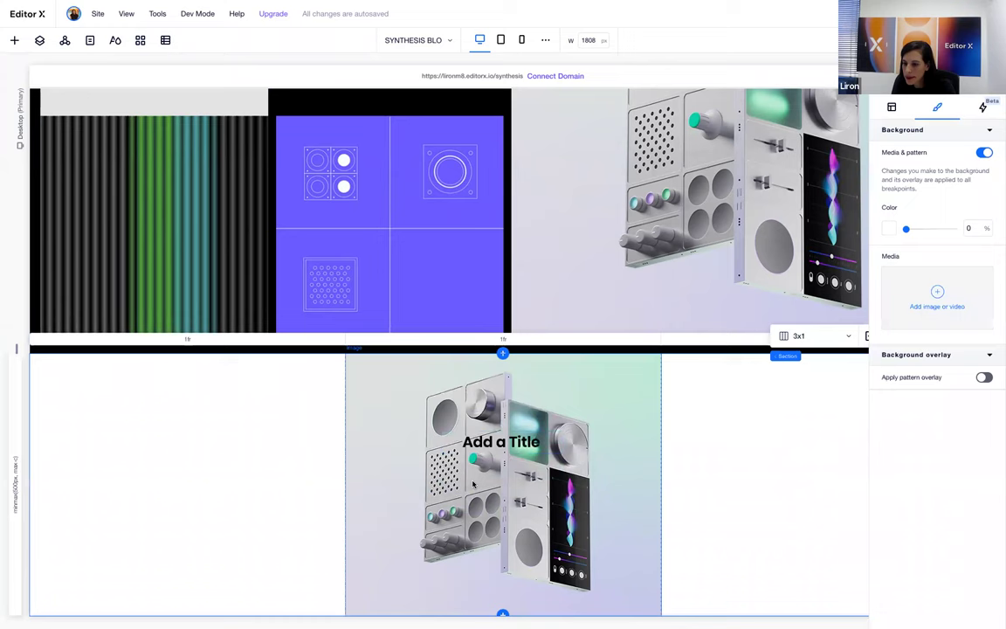
Center the title vertically and horizontally within the middle grid cell.
{"action": "left_click", "coordinate": [512, 436]}
{"action": "left_click", "coordinate": [892, 107]}
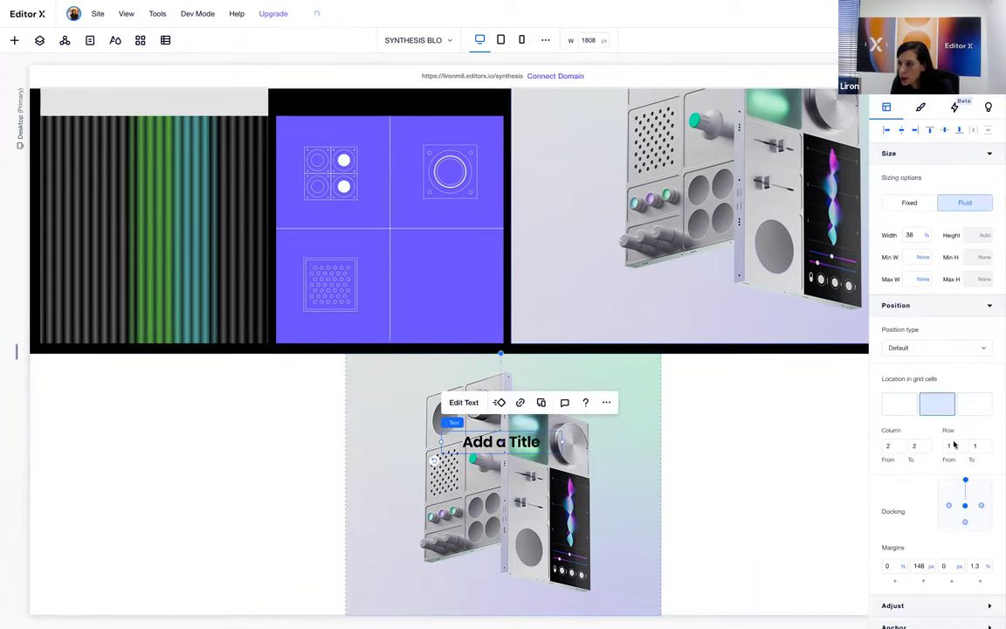
{"action": "scroll", "coordinate": [954, 528], "scroll_direction": "down", "scroll_amount": 1}
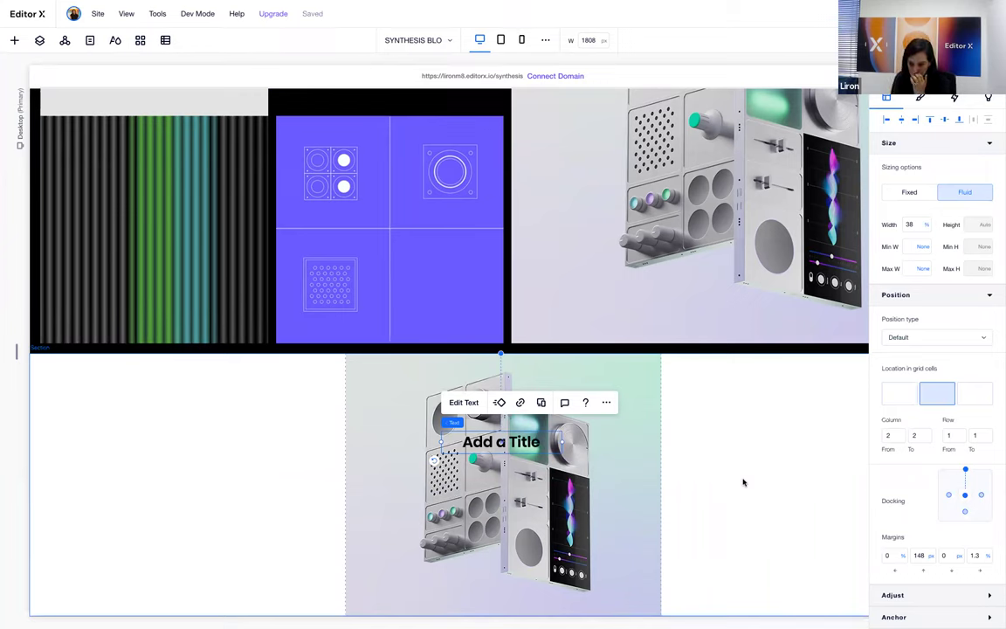
{"action": "left_click", "coordinate": [945, 121]}
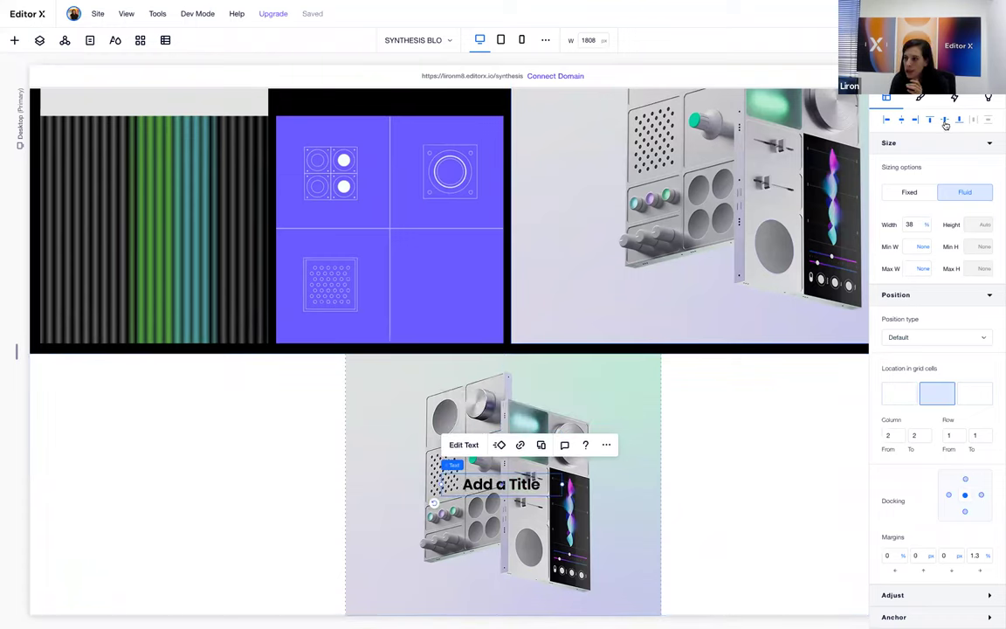
{"action": "left_click", "coordinate": [900, 122]}
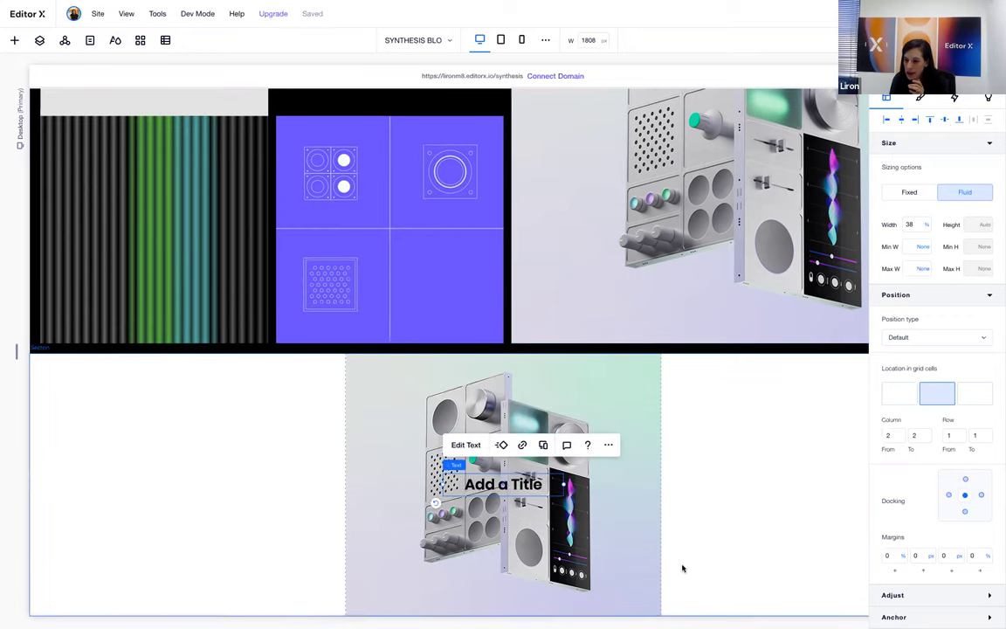
Check the image's and title's grid cell placement, and test the section at canvas widths of about 1194 and 1570 px.
{"action": "left_click", "coordinate": [618, 542]}
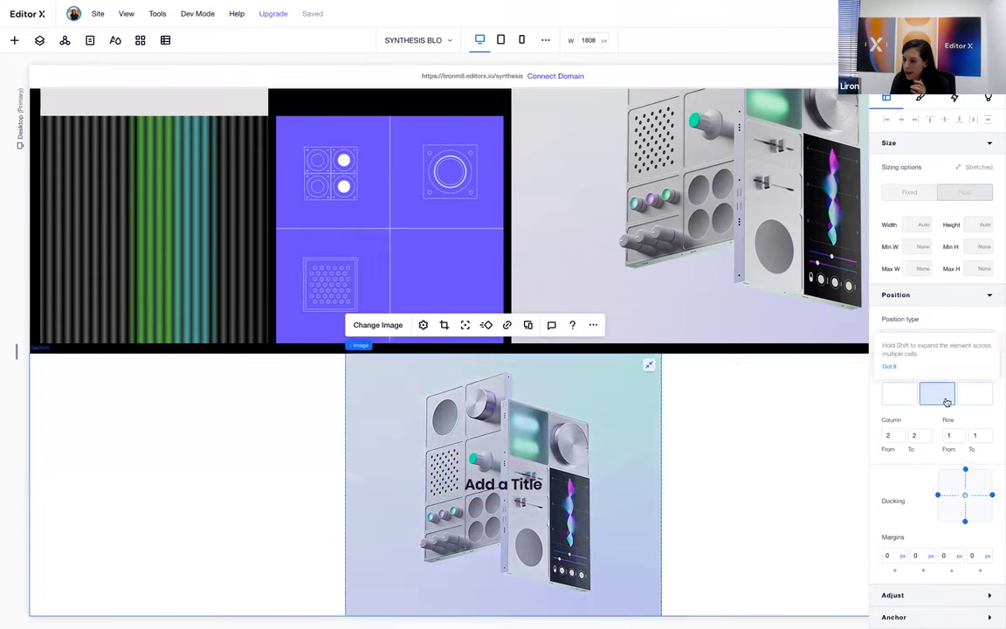
{"action": "left_click", "coordinate": [503, 483]}
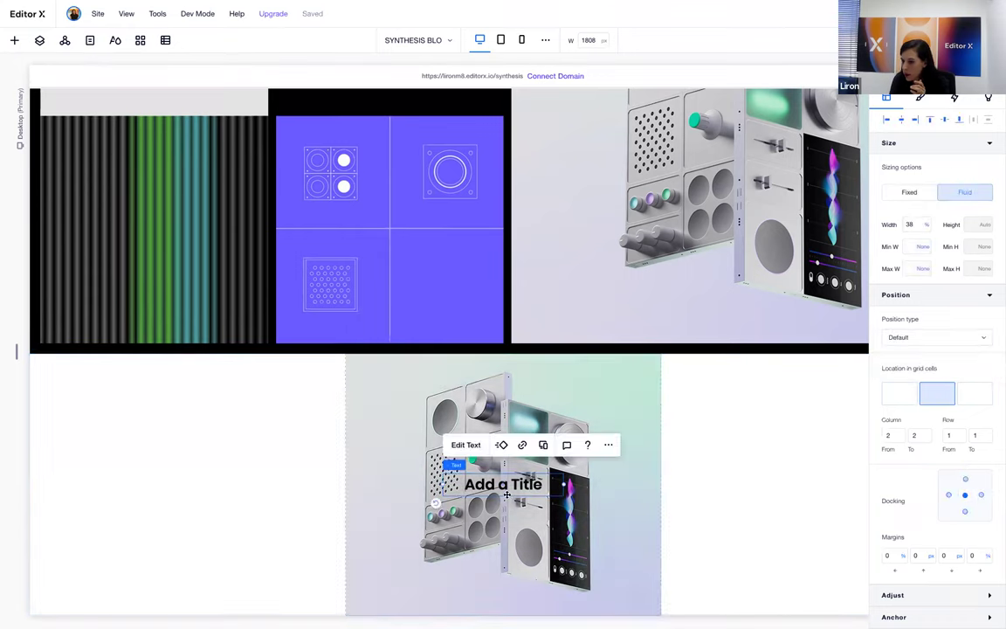
{"action": "left_click", "coordinate": [797, 461]}
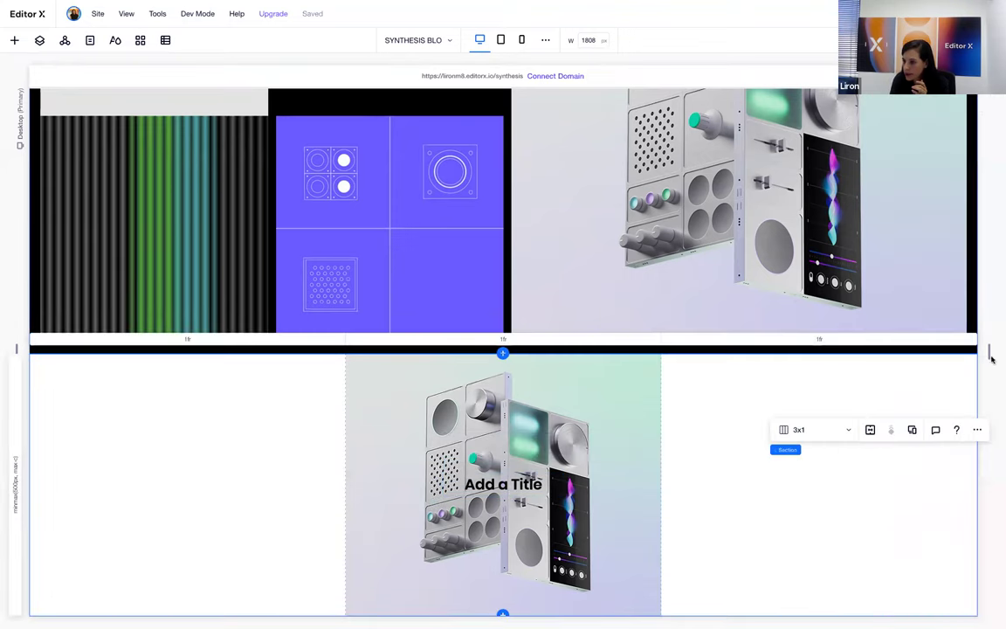
{"action": "left_click_drag", "start_coordinate": [987, 350], "coordinate": [822, 361]}
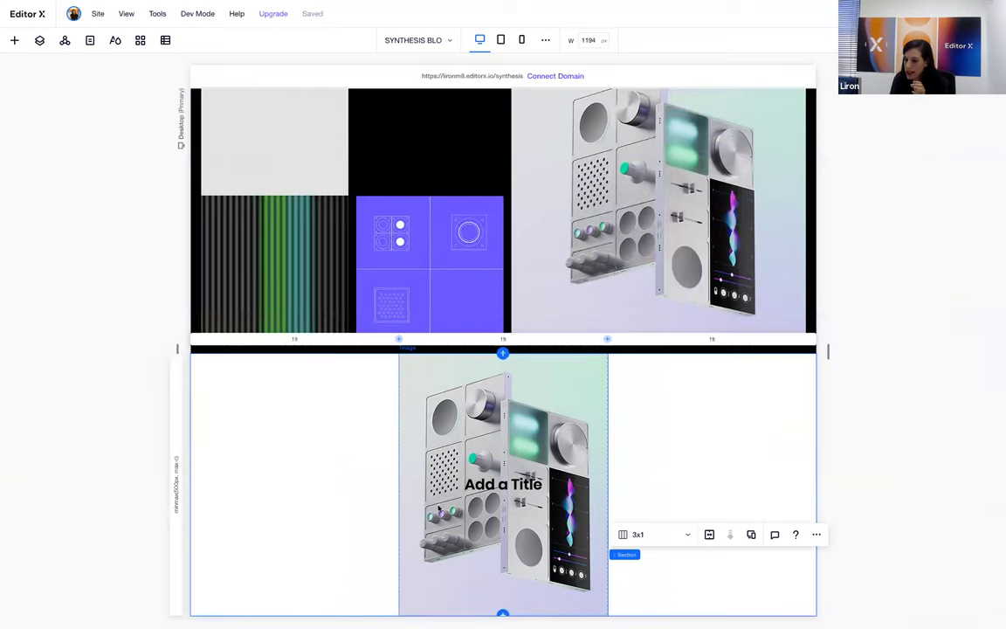
{"action": "left_click_drag", "start_coordinate": [828, 352], "coordinate": [917, 437]}
{"action": "left_click", "coordinate": [439, 534]}
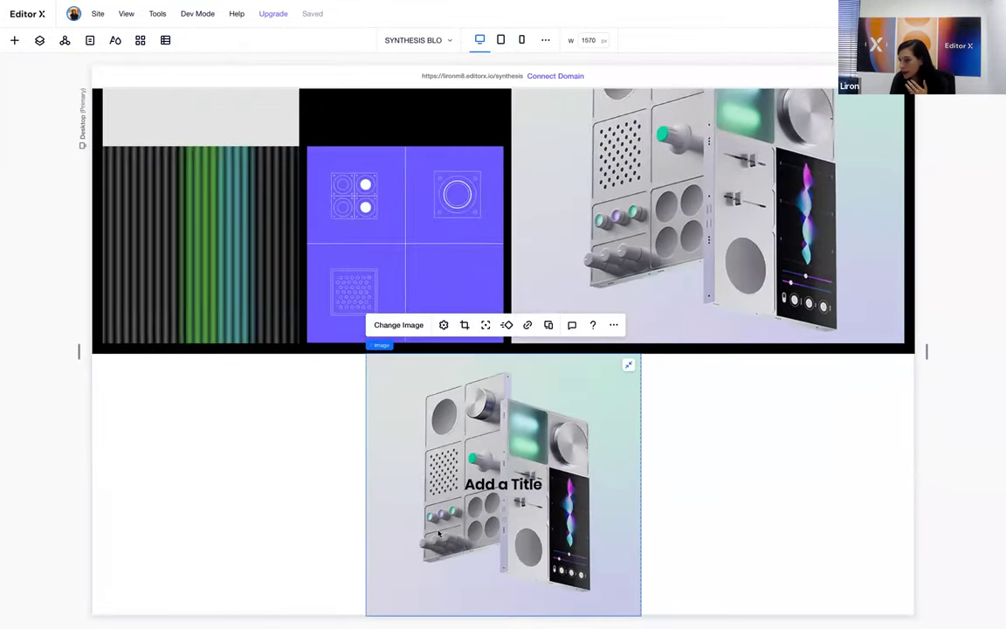